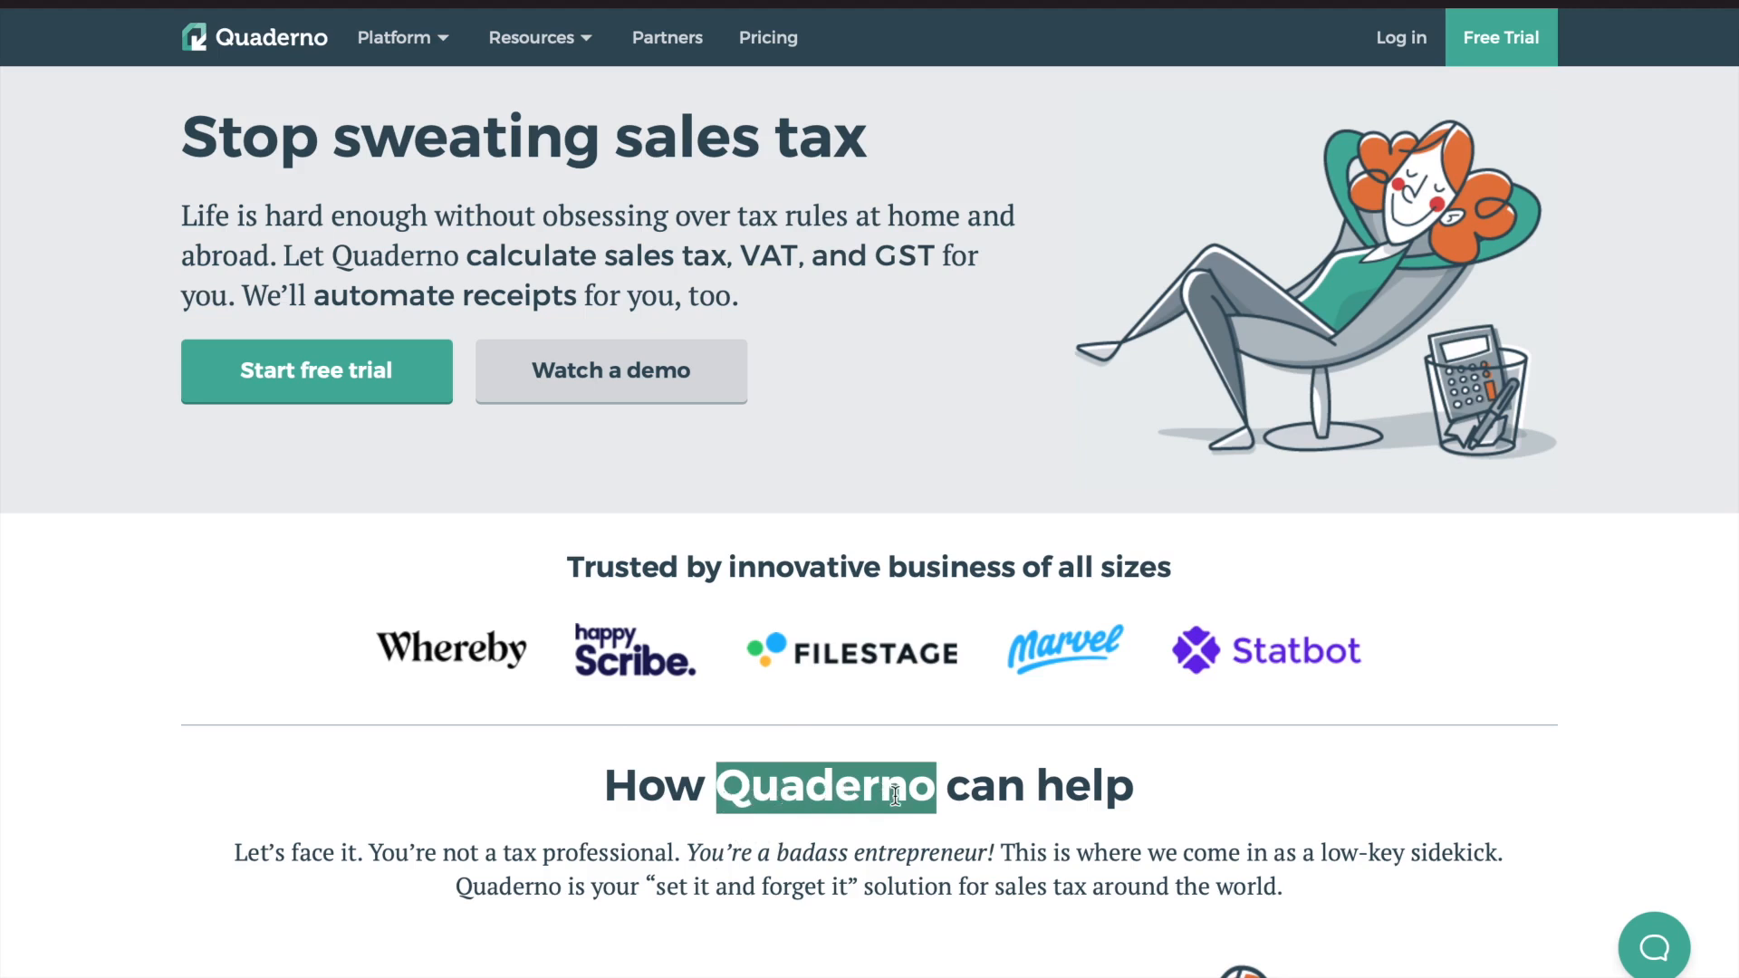
# Review the 'Stop sweating sales tax' homepage hero, clearing a stray highlight in the heading
pyautogui.click(677, 730)
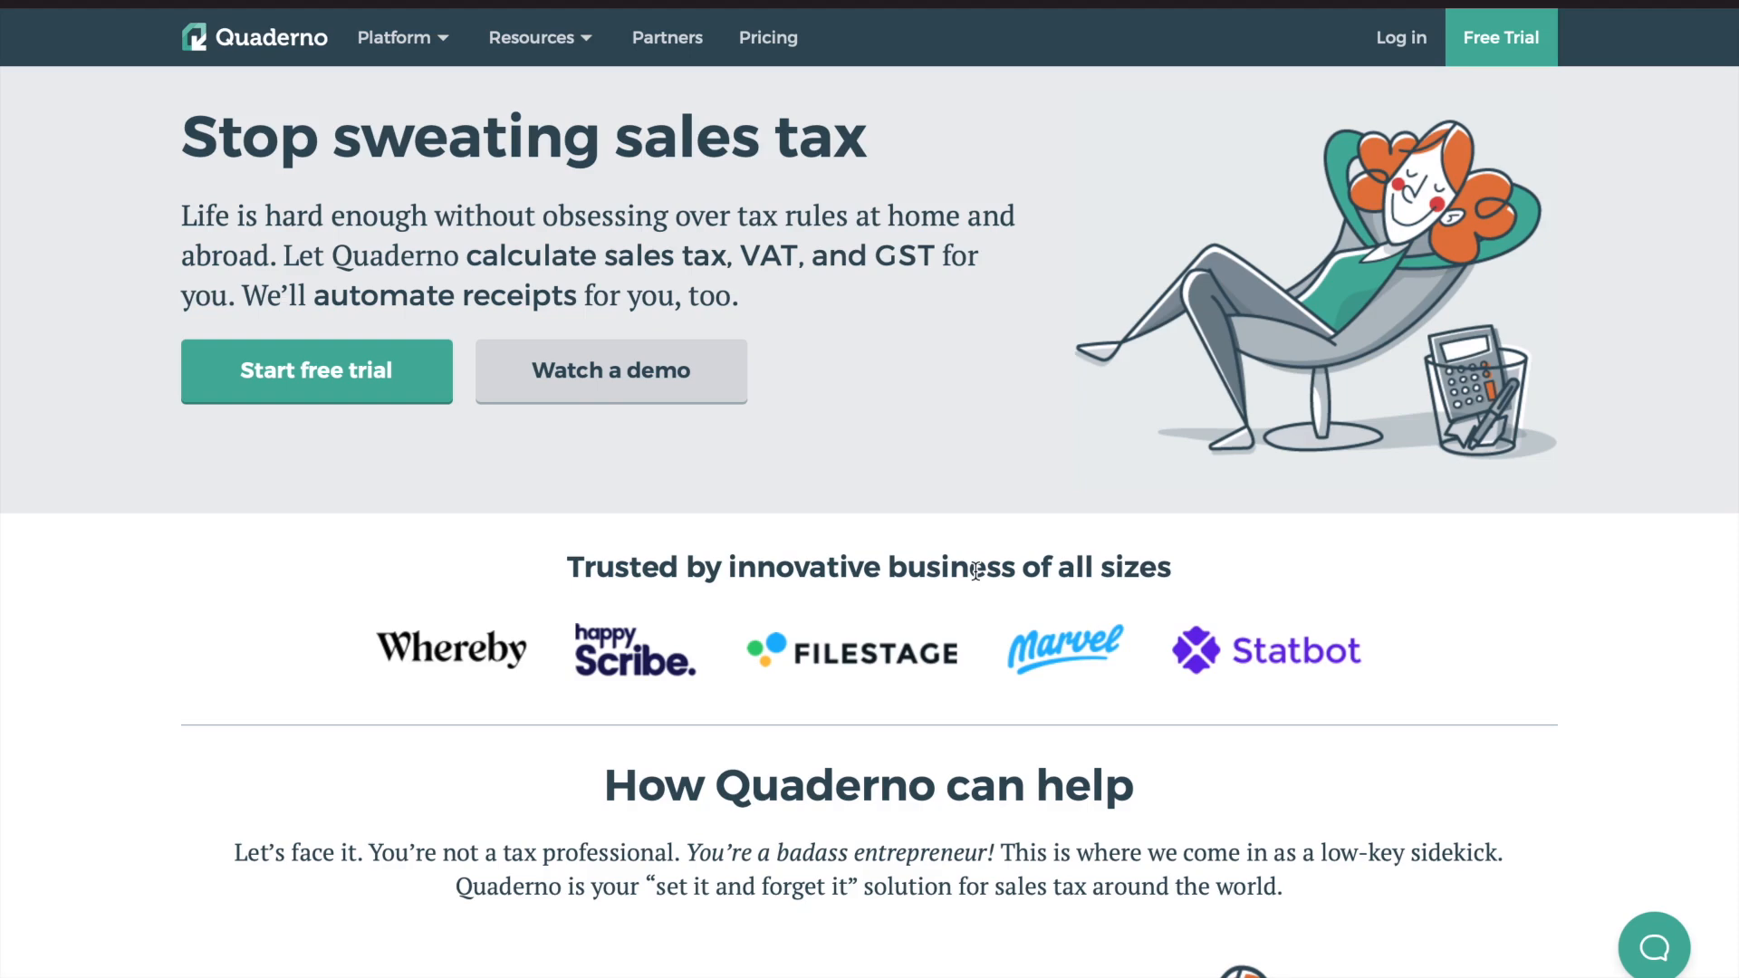
# Scroll through homepage sections 1–5 down to the Stripe, PayPal, Shopify and WooCommerce integrations block
pyautogui.scroll(-5, 797, 779)
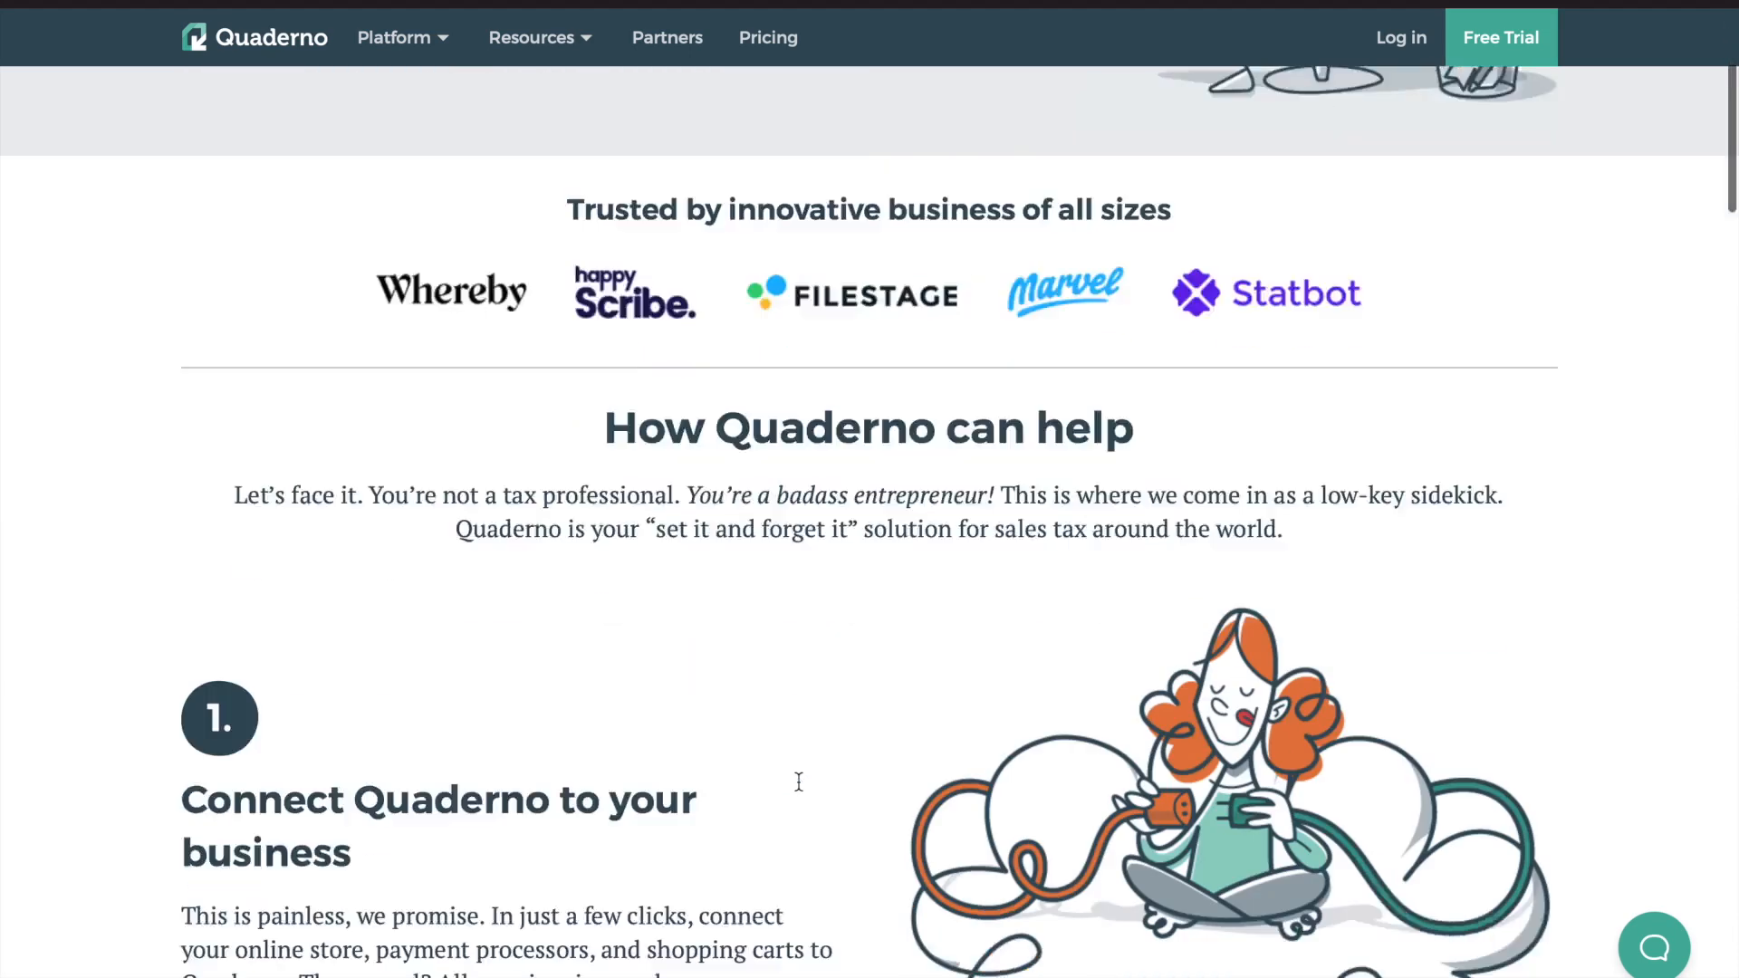
pyautogui.scroll(-5, 878, 749)
pyautogui.scroll(2, 858, 733)
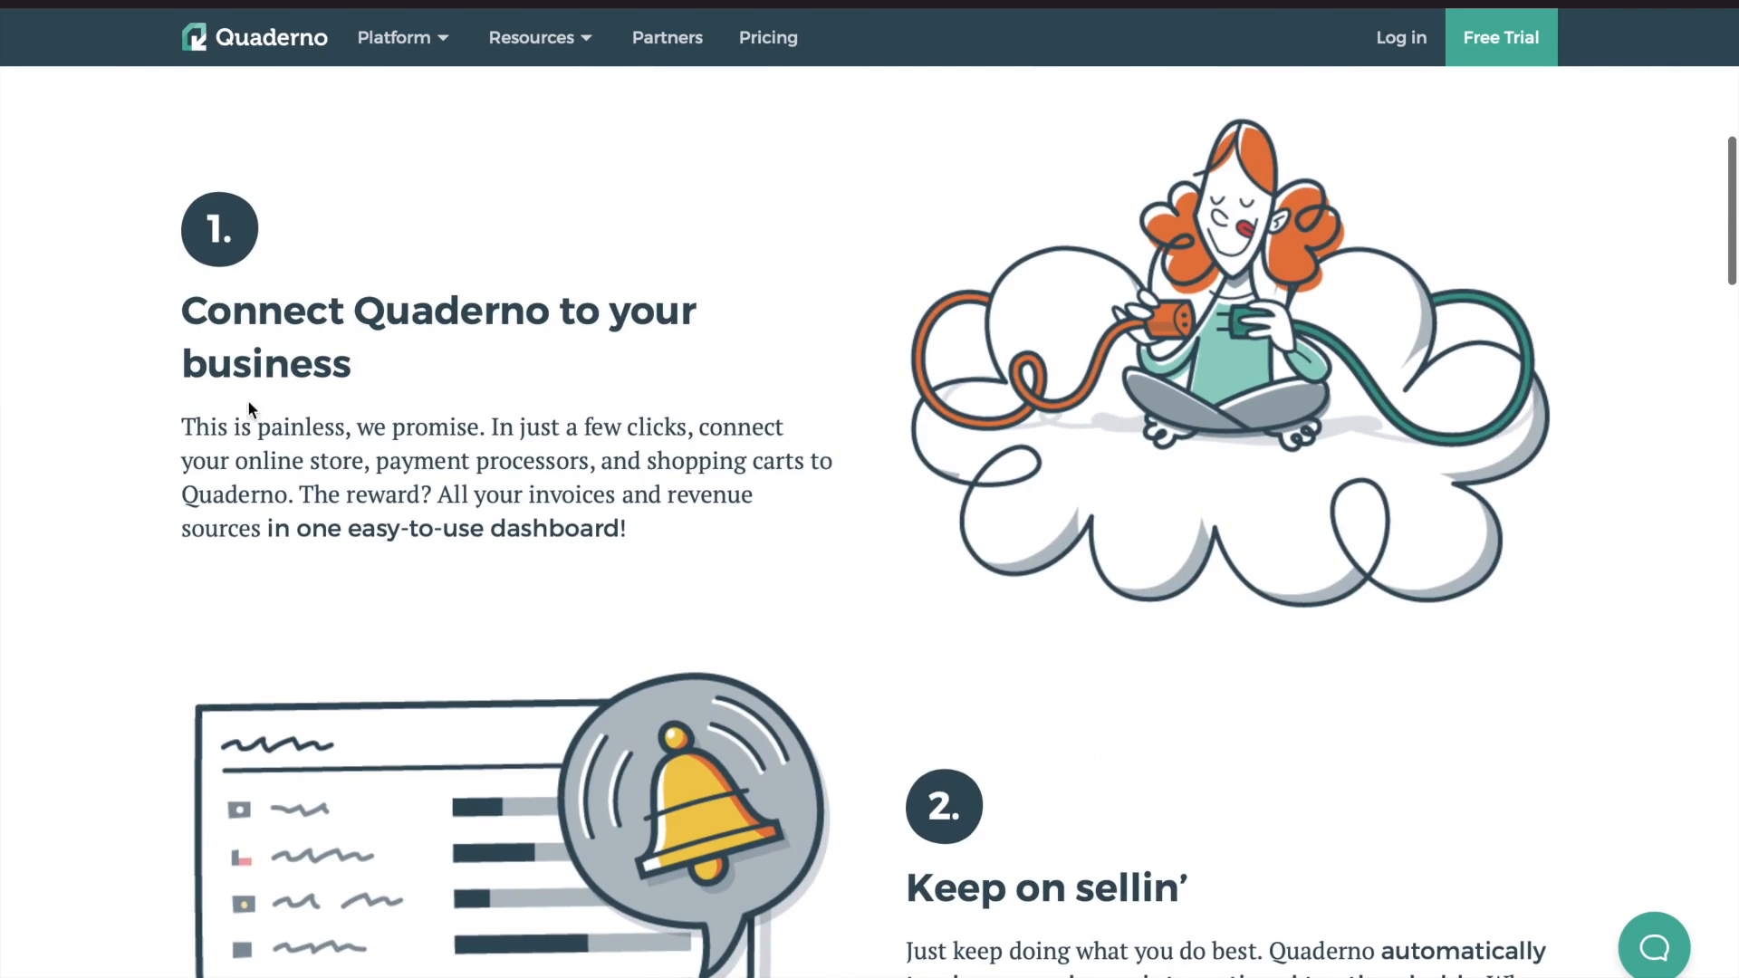
pyautogui.scroll(-6, 438, 563)
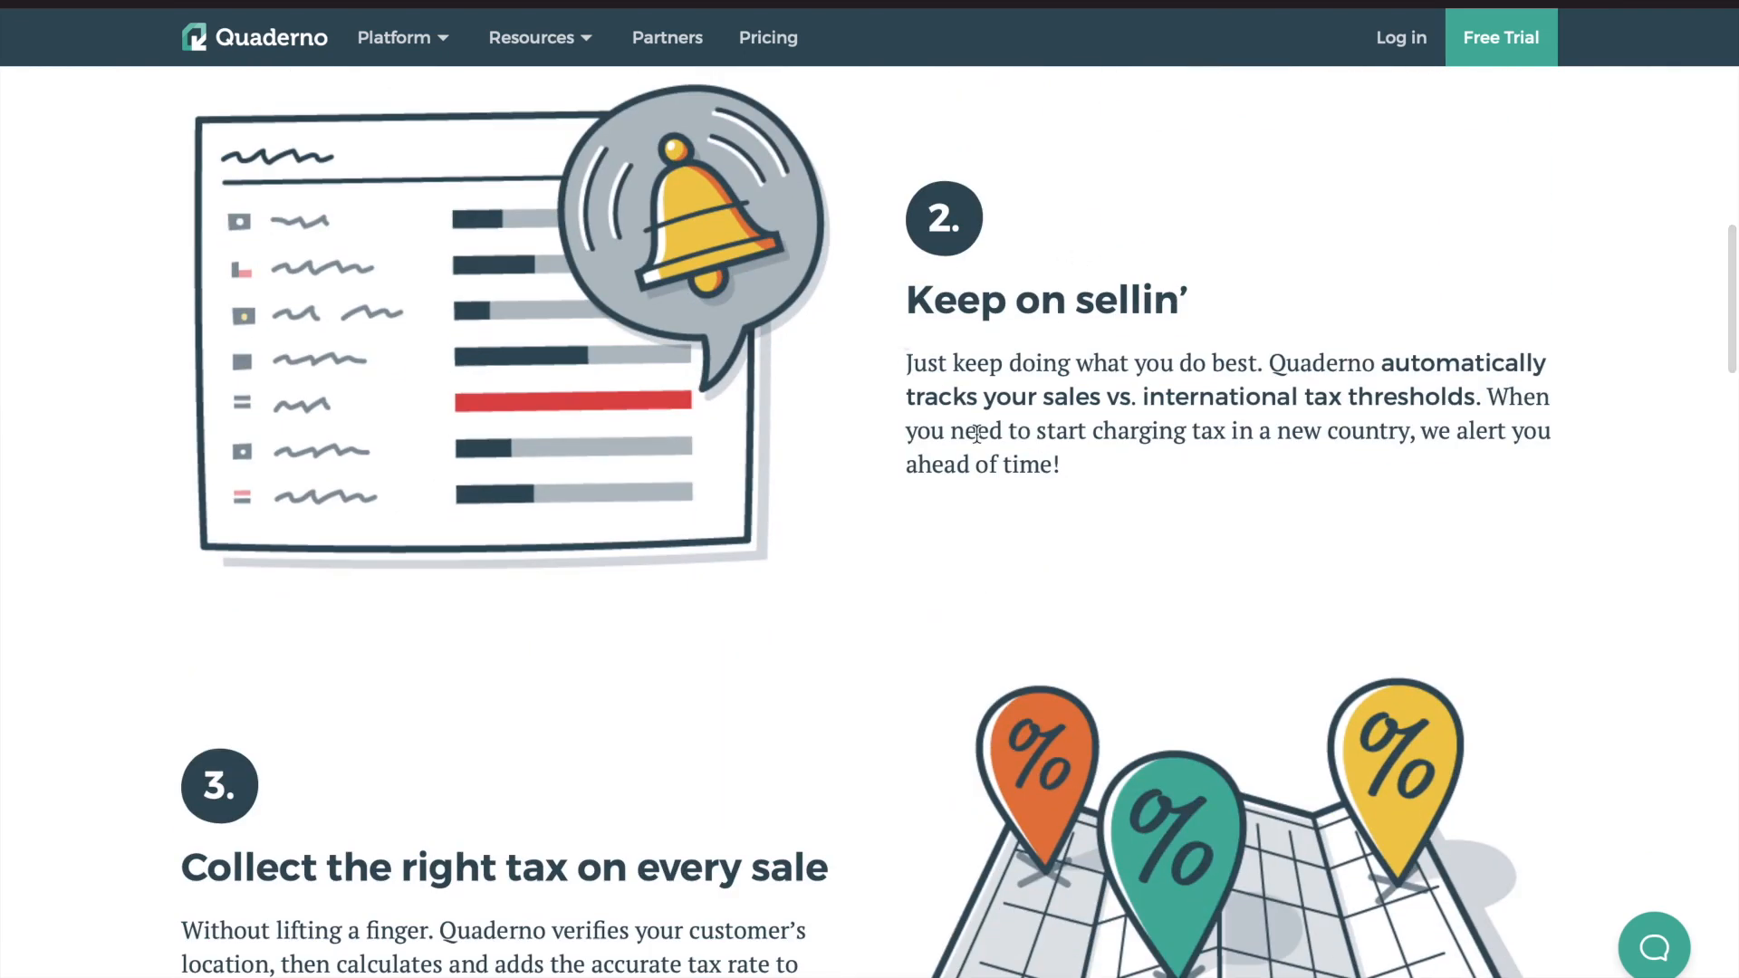
pyautogui.scroll(-4, 634, 458)
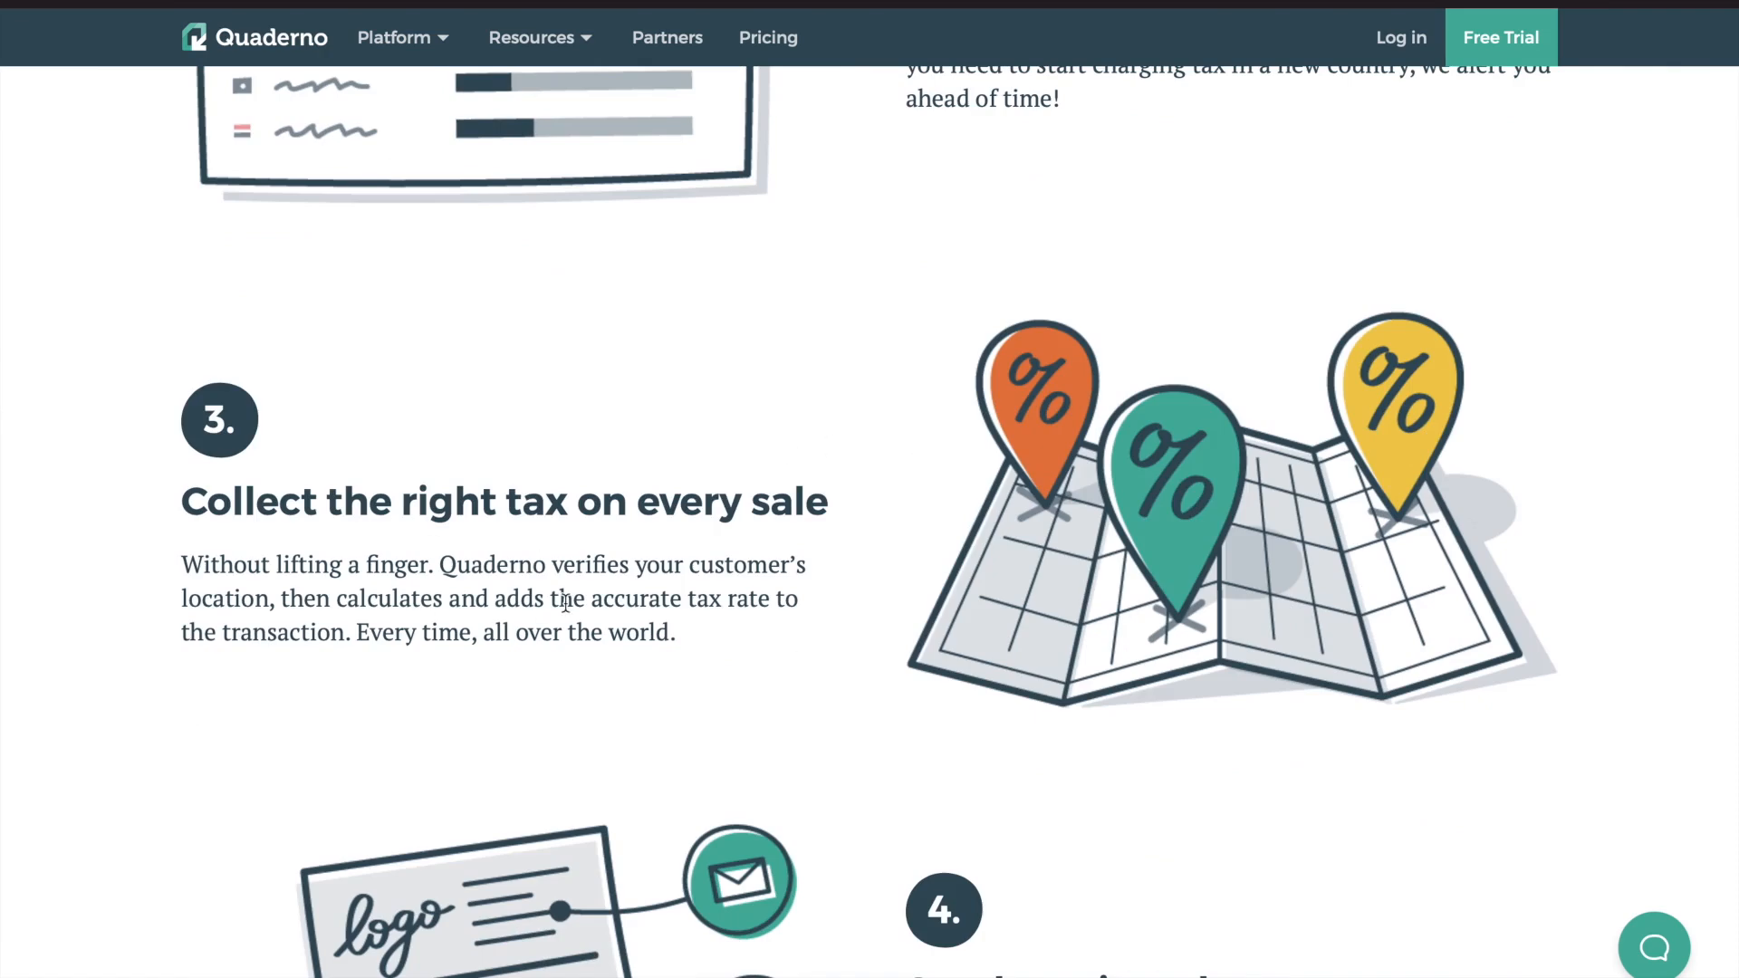
pyautogui.scroll(-7, 565, 602)
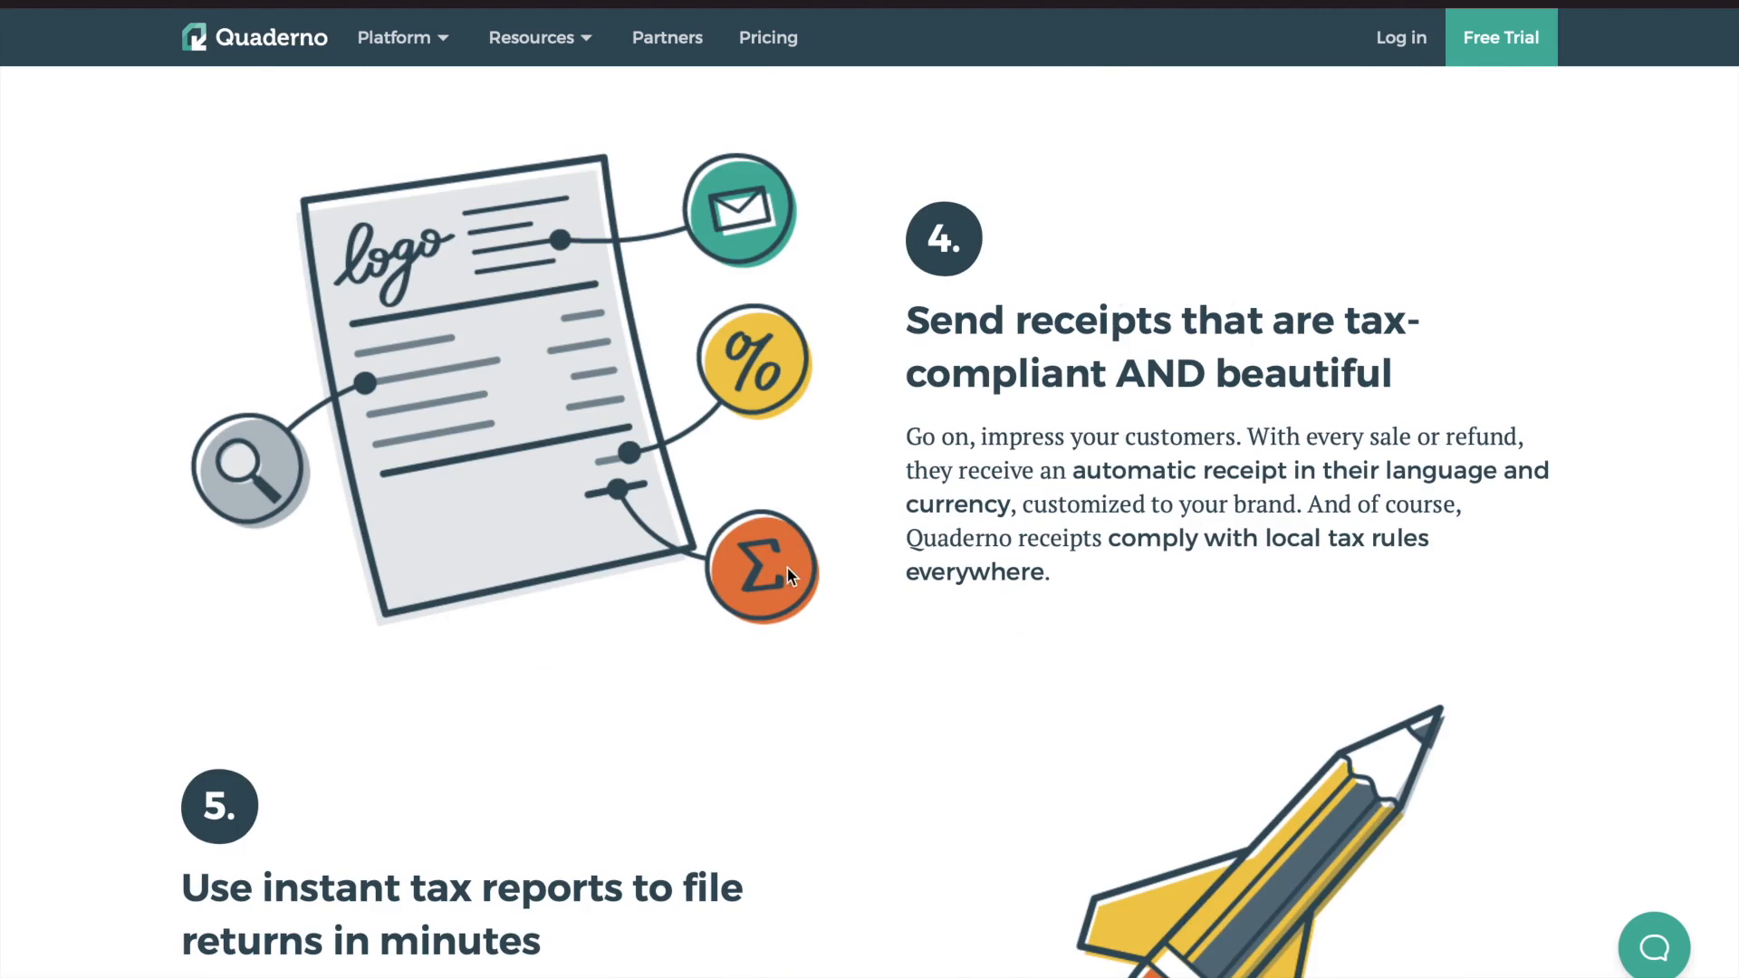
pyautogui.scroll(-3, 786, 568)
pyautogui.scroll(-9, 871, 522)
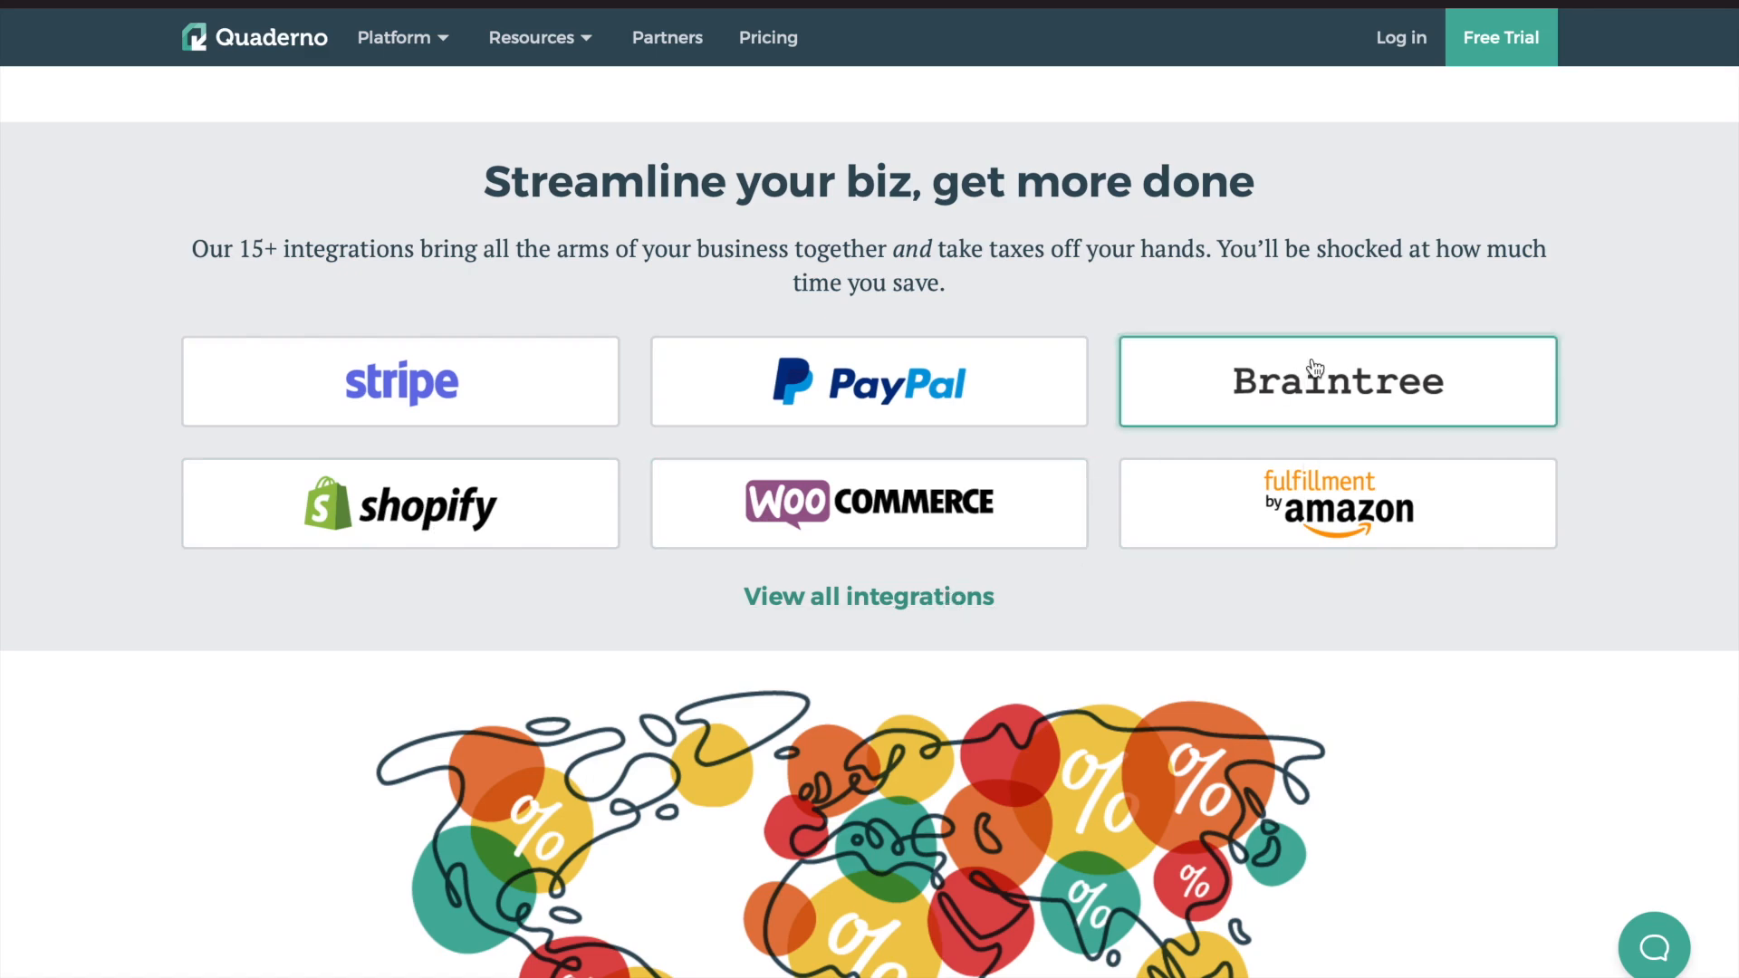
# Open the full 'Matches made in heaven' integrations page via 'View all integrations'
pyautogui.click(940, 602)
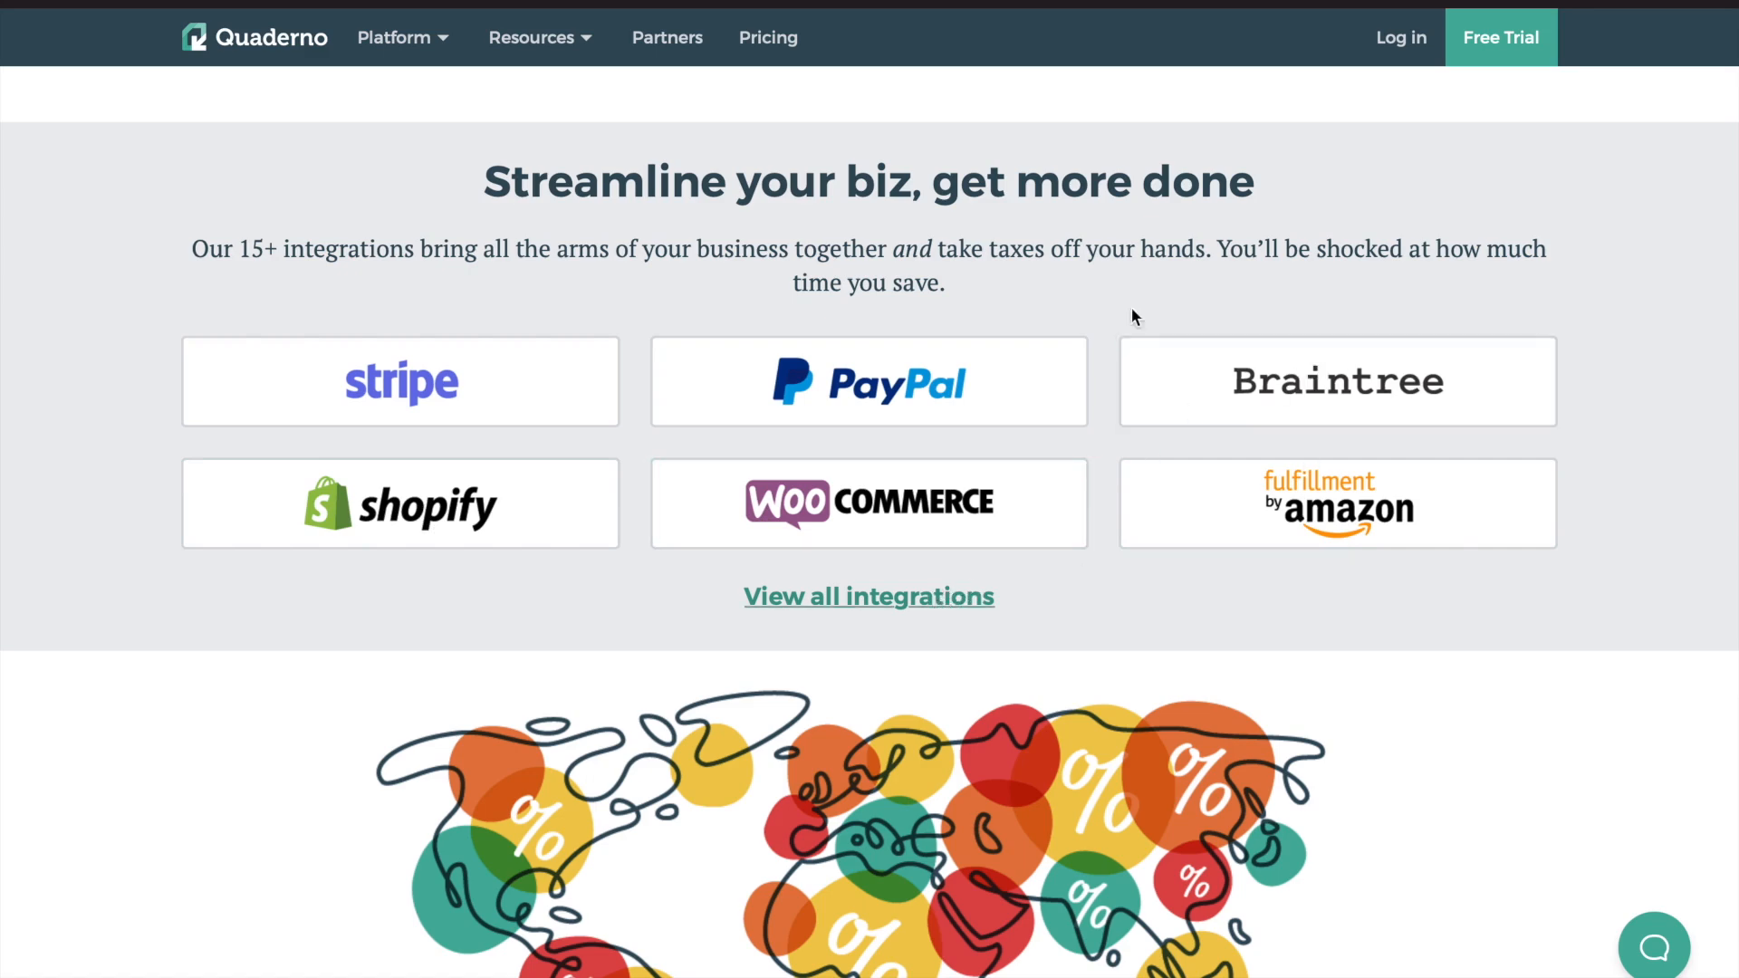
pyautogui.scroll(-4, 908, 504)
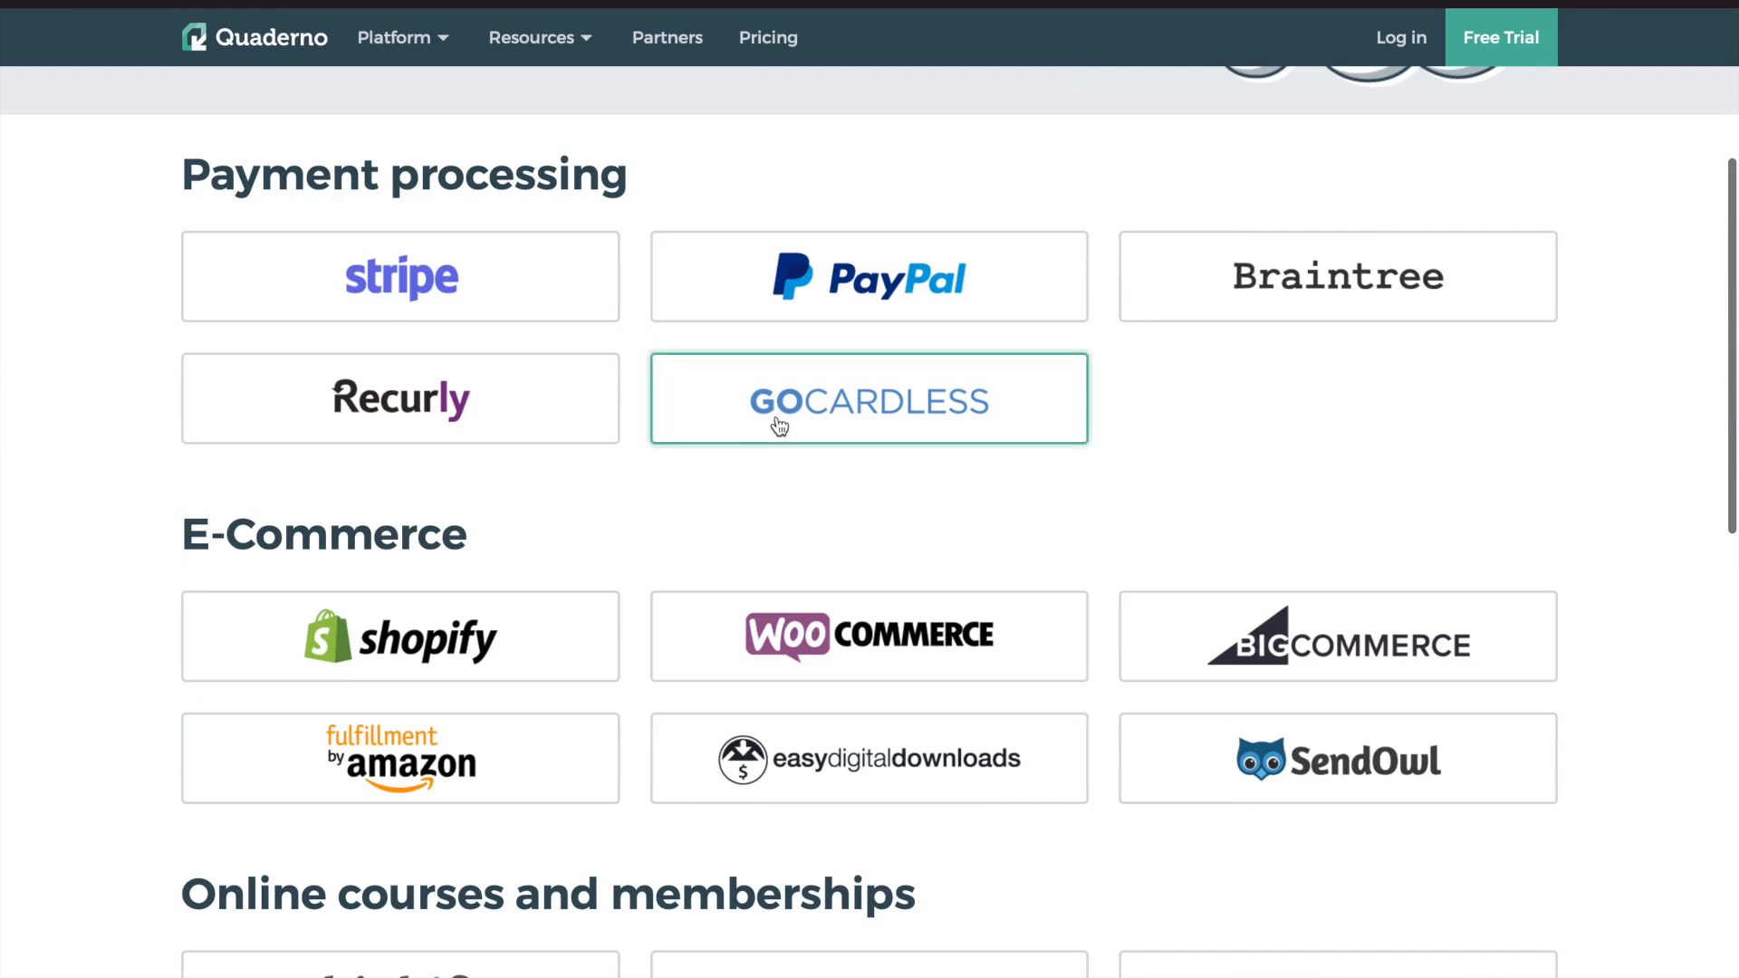
pyautogui.scroll(-2, 981, 555)
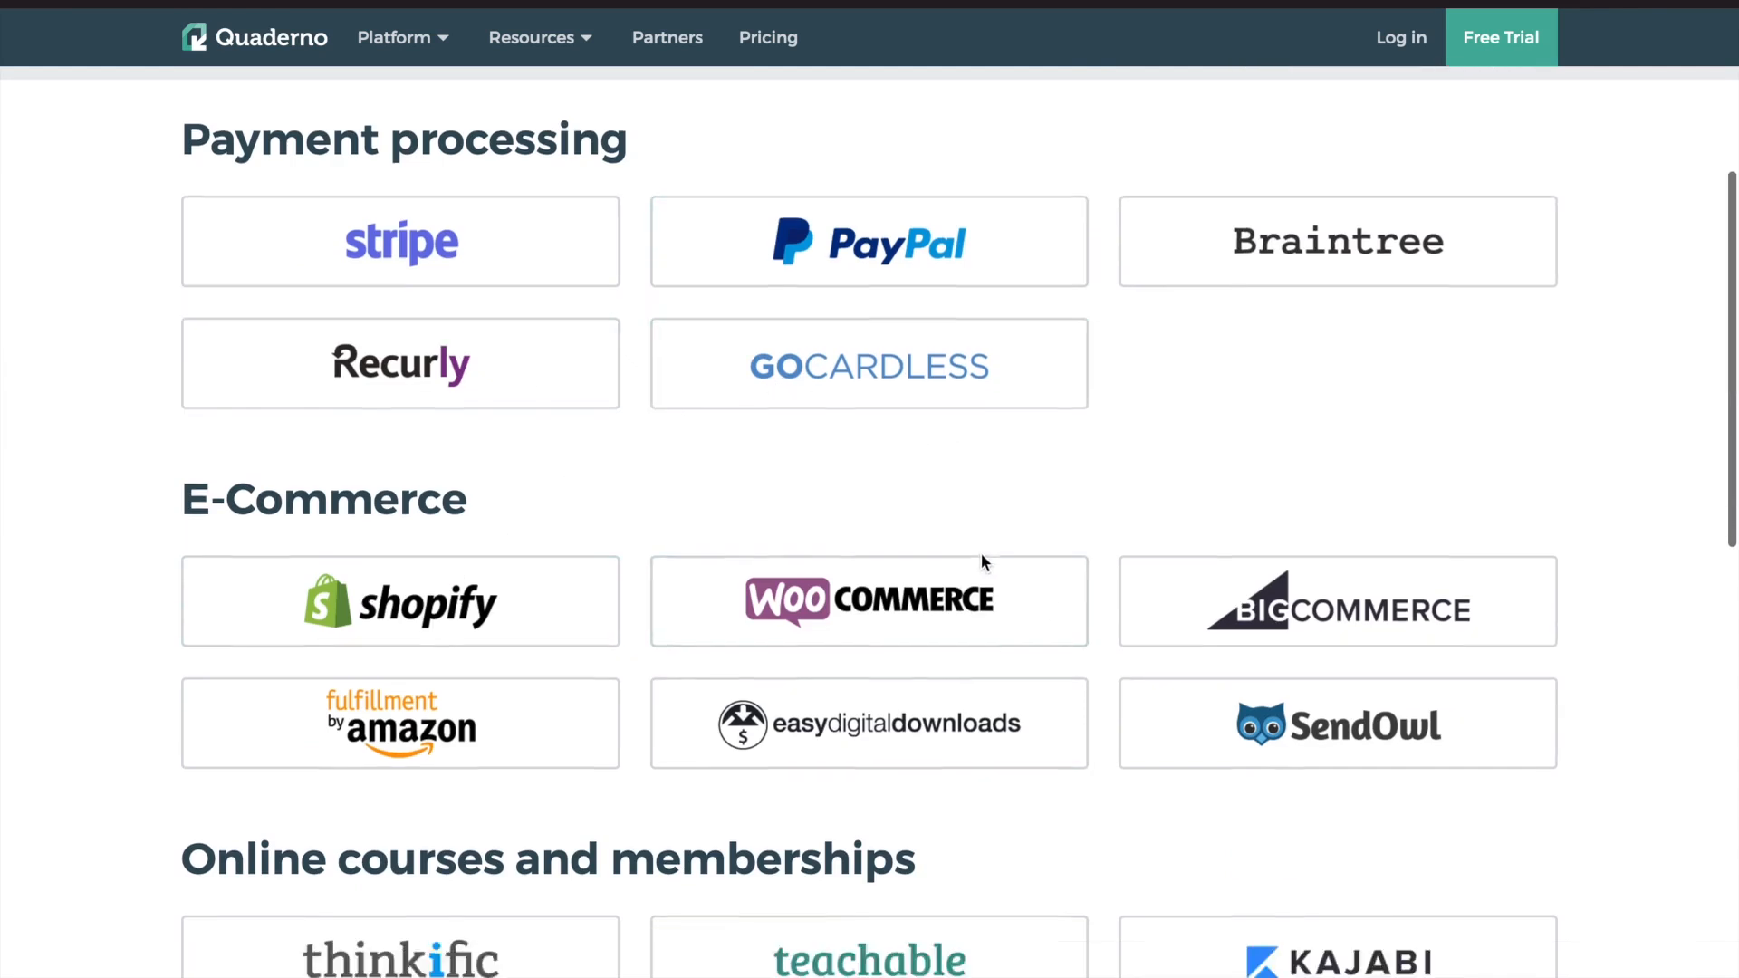
pyautogui.scroll(4, 434, 426)
# Browse the payment, e-commerce, online course and accounting integration categories, then return to the top
pyautogui.moveTo(261, 301); pyautogui.dragTo(524, 301)
pyautogui.click(574, 291)
pyautogui.scroll(-3, 569, 299)
pyautogui.scroll(-4, 460, 418)
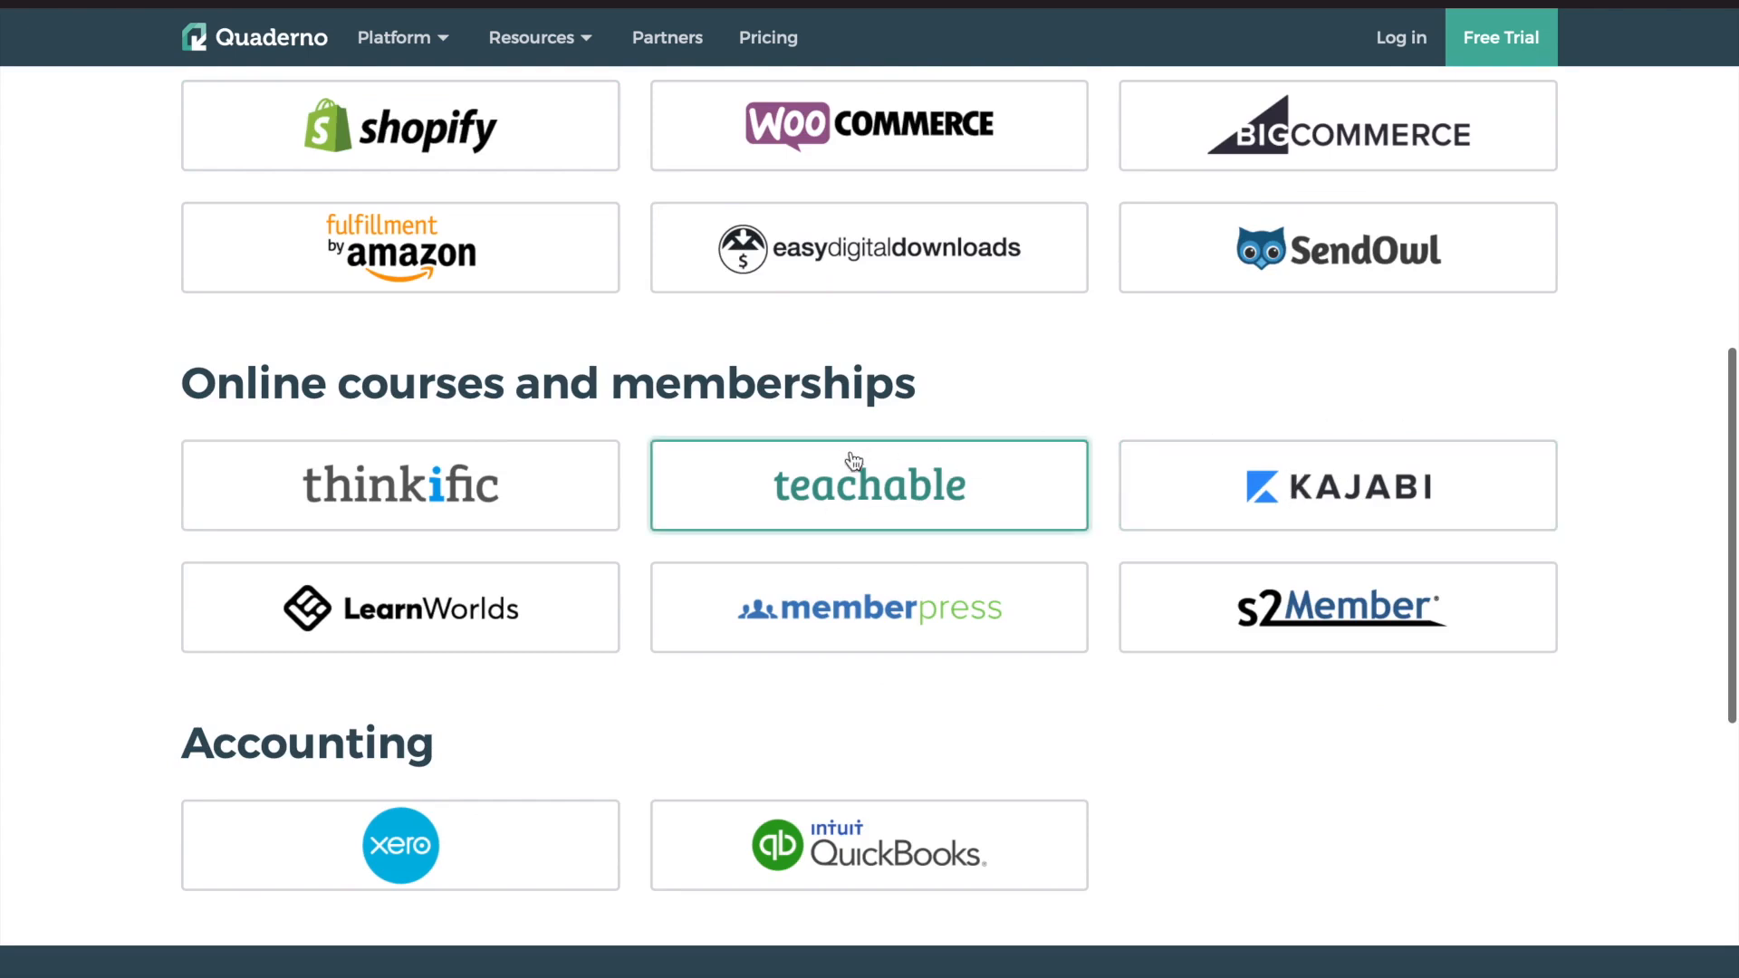
pyautogui.scroll(-2, 827, 389)
pyautogui.scroll(10, 867, 476)
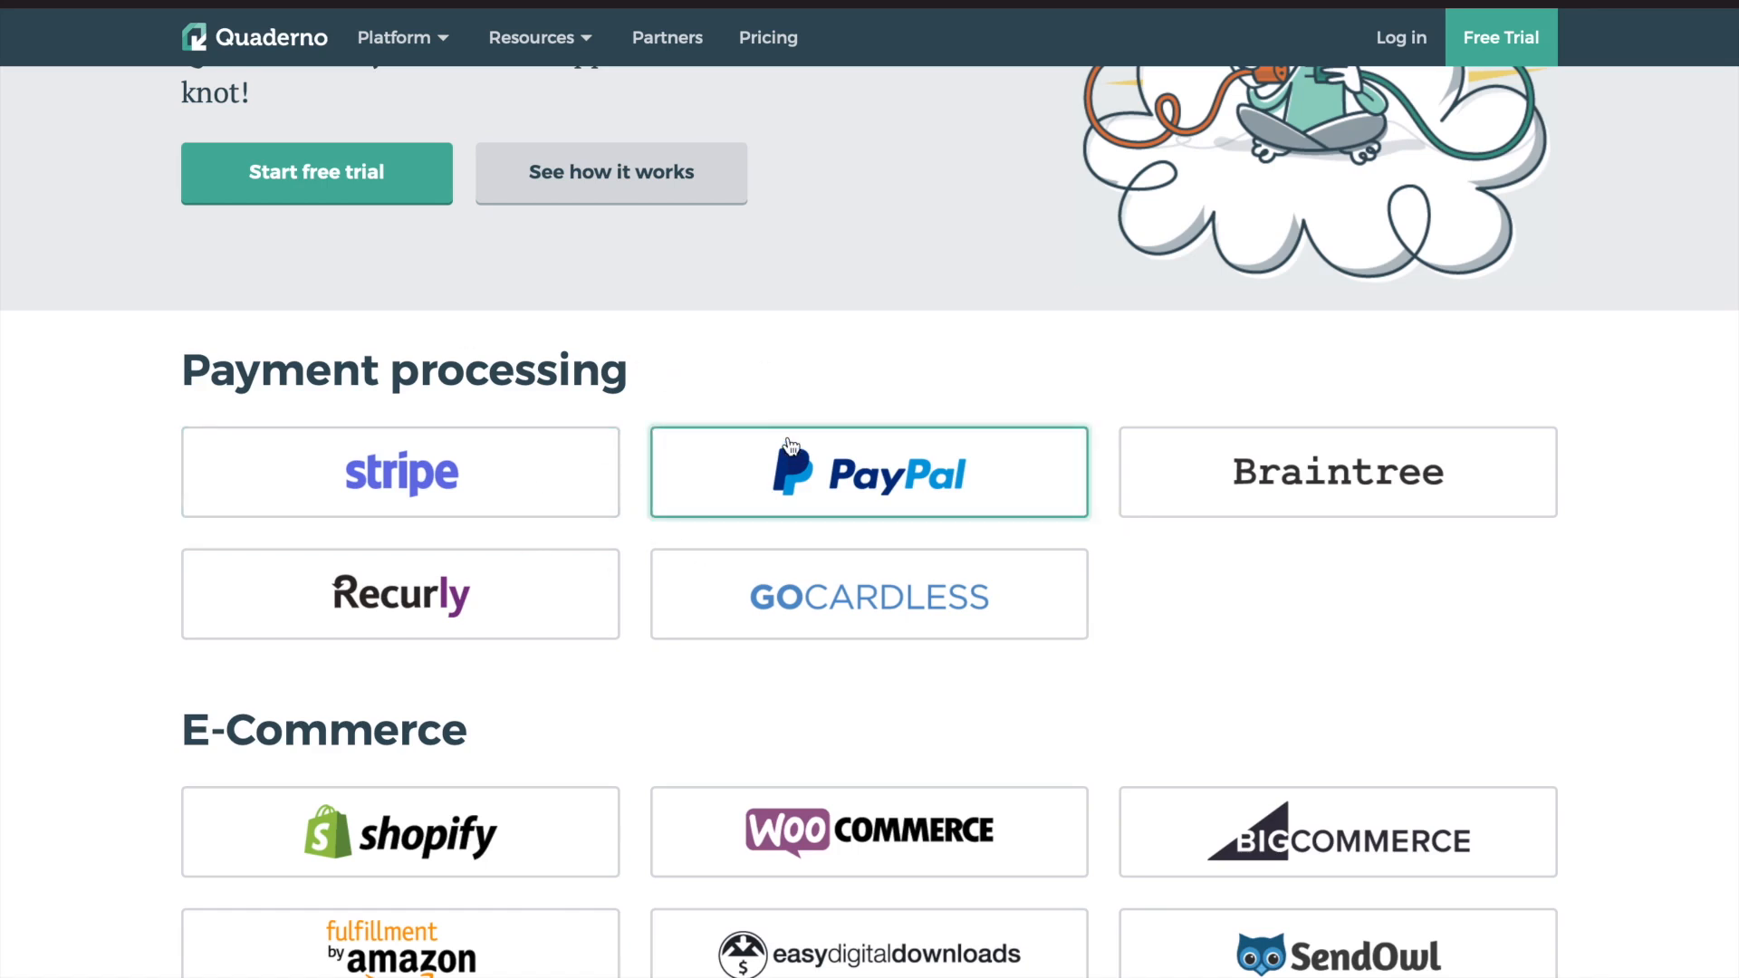
pyautogui.scroll(3, 788, 445)
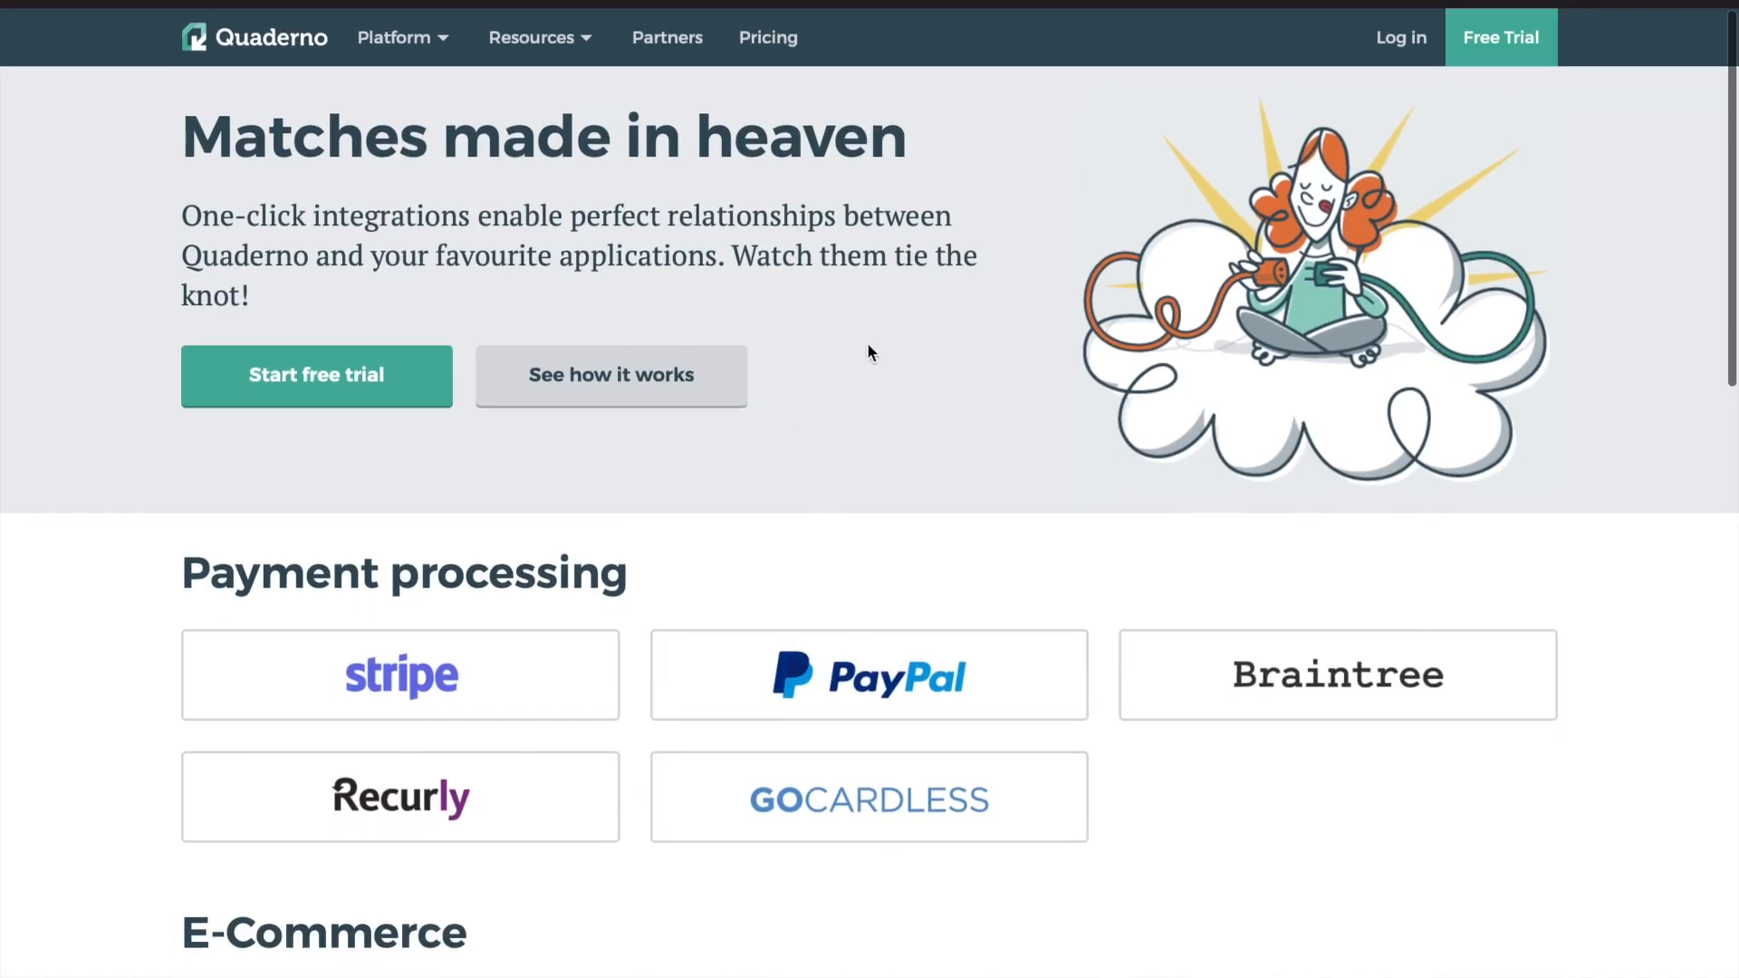
# Open the pricing page and check the Hobby plan's transaction limit
pyautogui.click(777, 41)
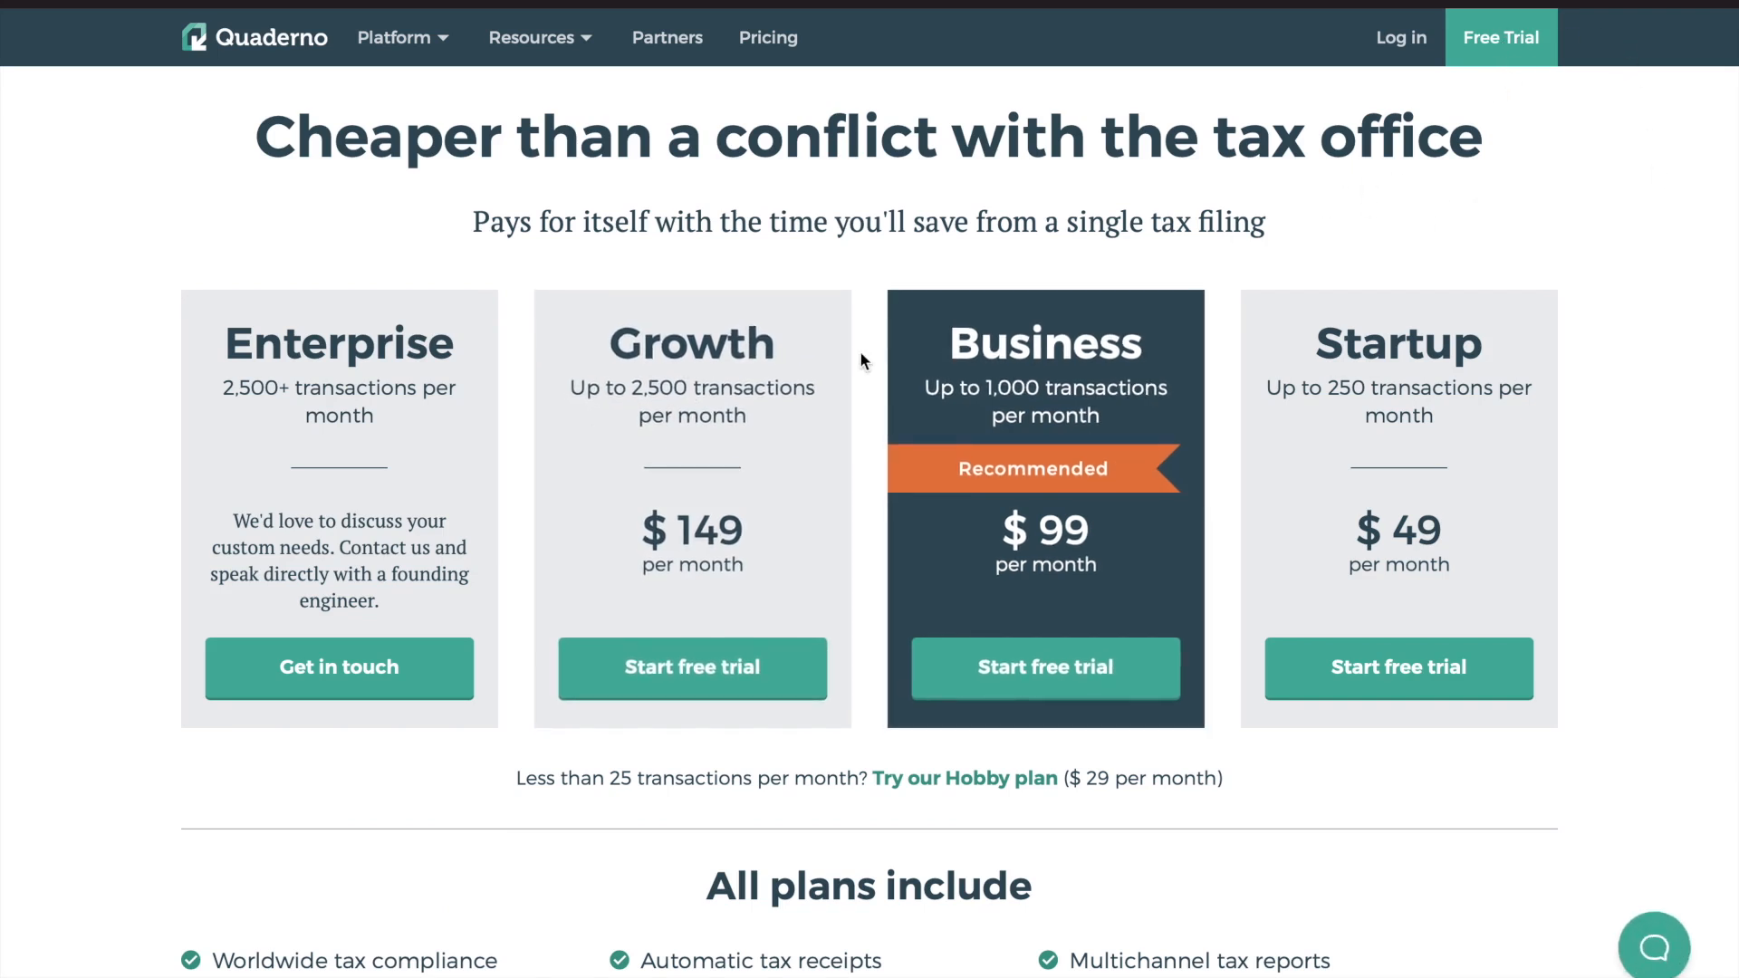
pyautogui.scroll(-2, 860, 441)
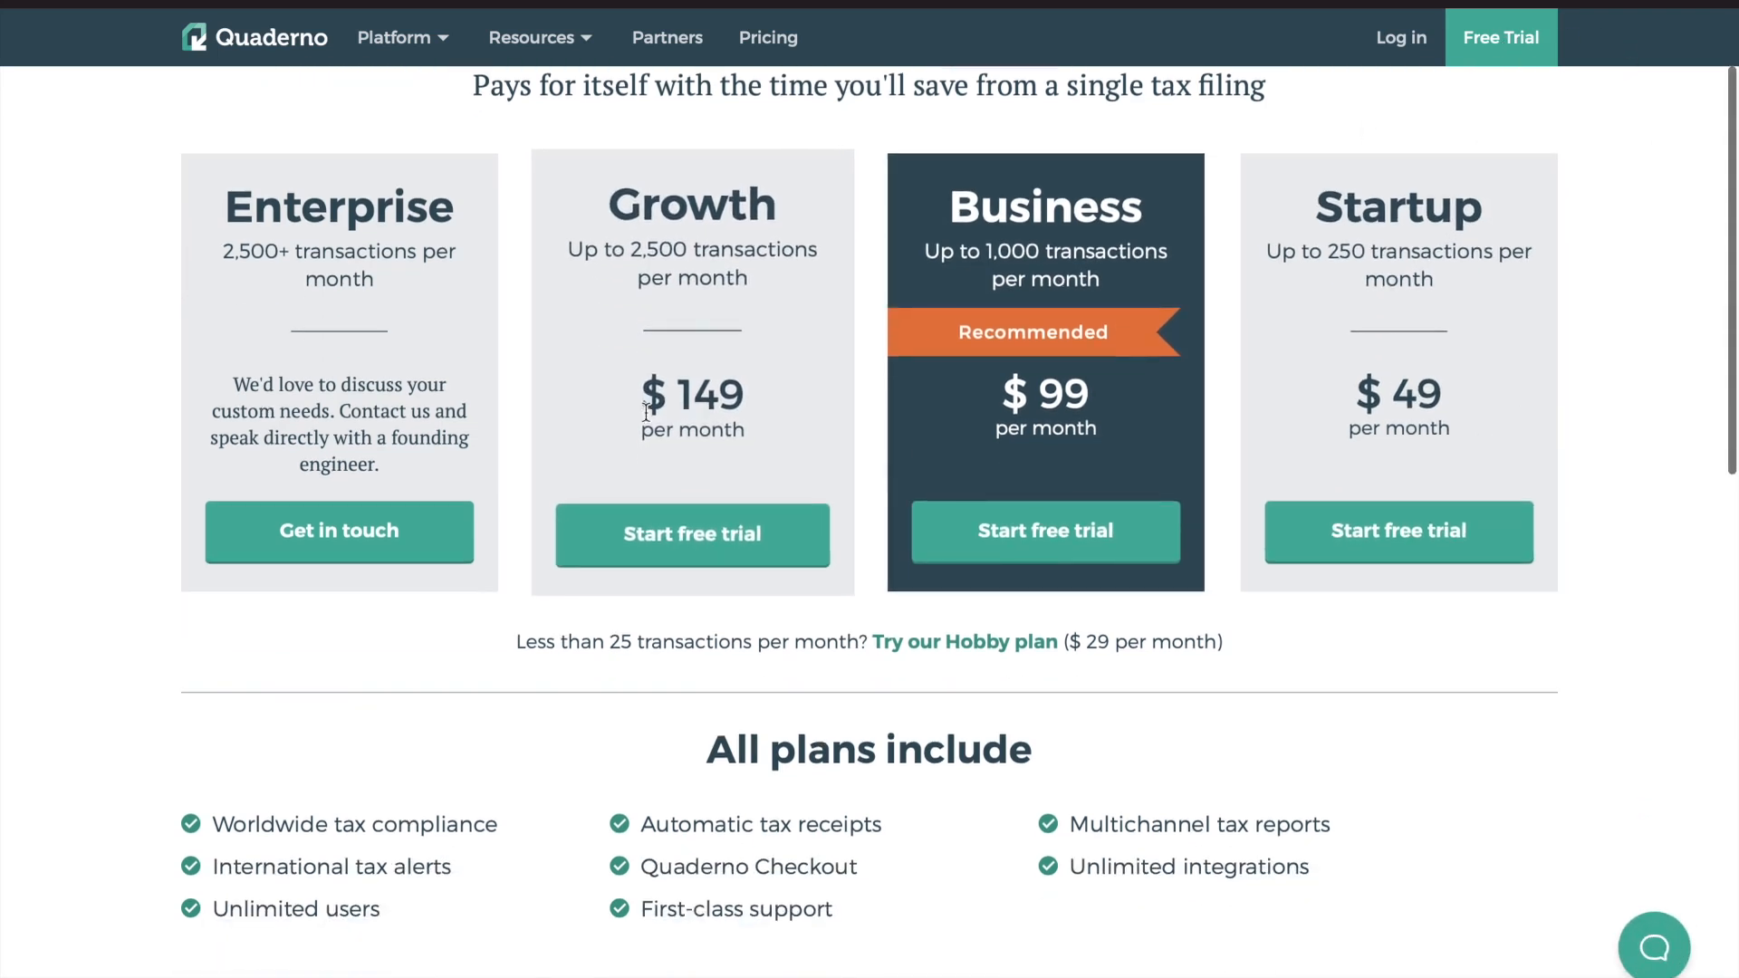
pyautogui.moveTo(581, 643); pyautogui.dragTo(808, 648)
pyautogui.click(697, 655)
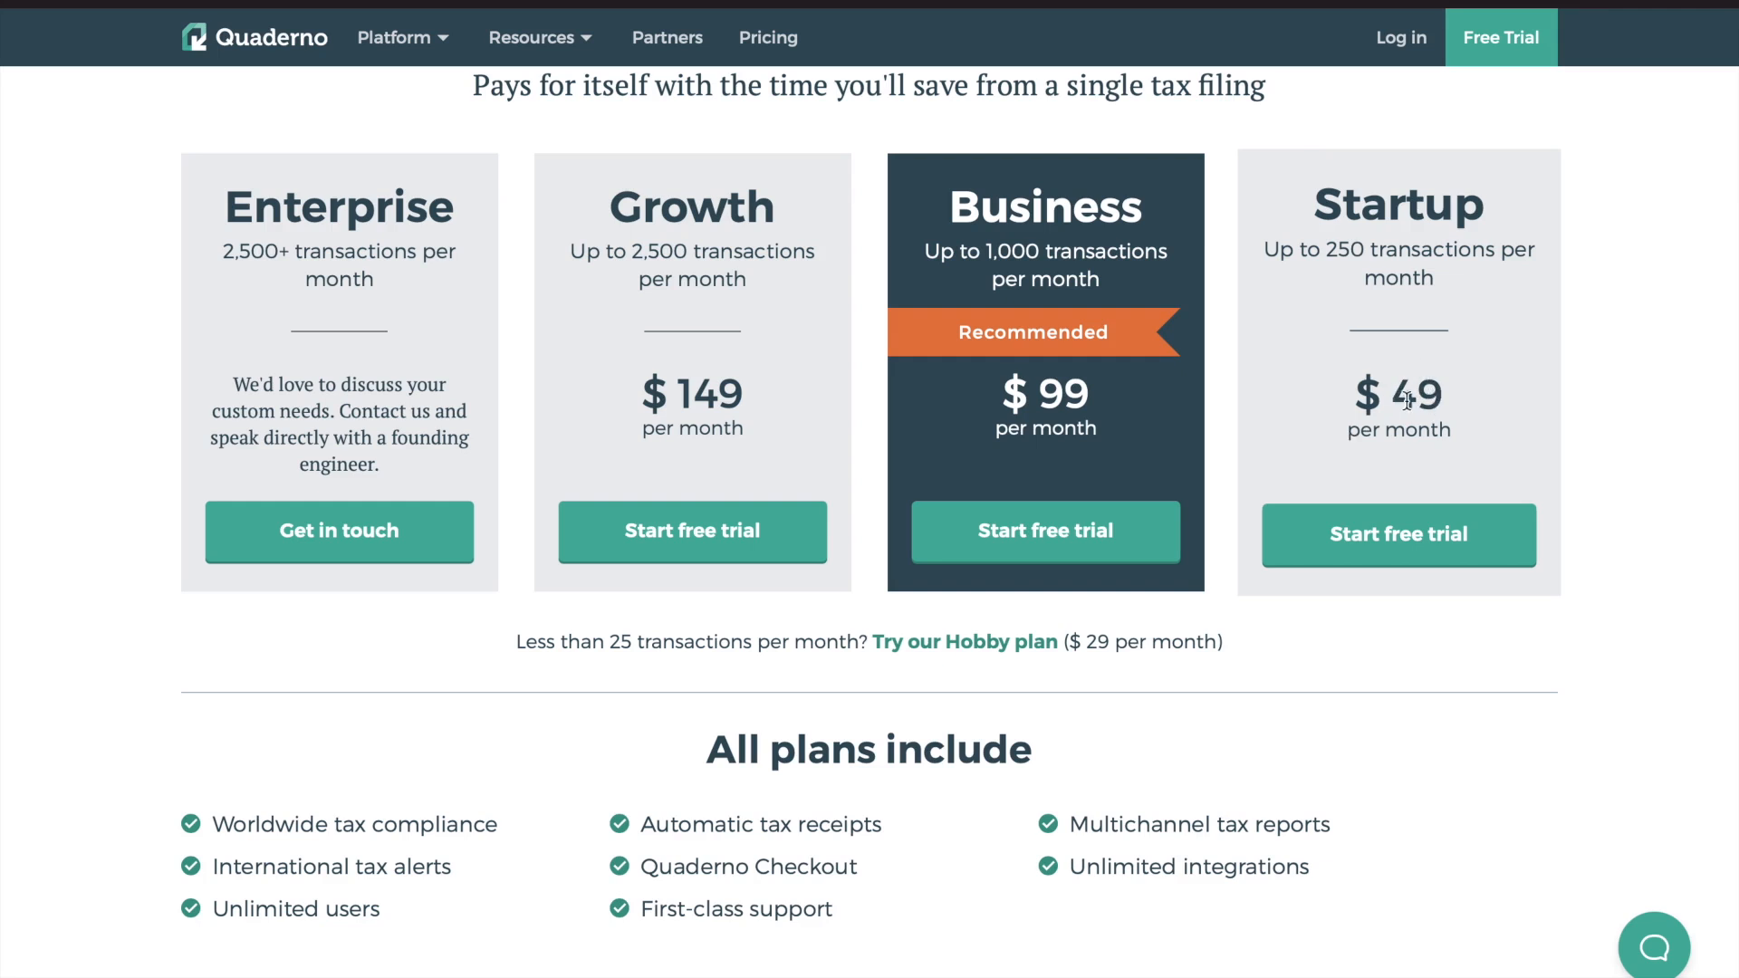
# Compare the Hobby plan's transaction limit and monthly price, and review the 'All plans include' list
pyautogui.moveTo(580, 641); pyautogui.dragTo(714, 643)
pyautogui.moveTo(1083, 641); pyautogui.dragTo(1186, 638)
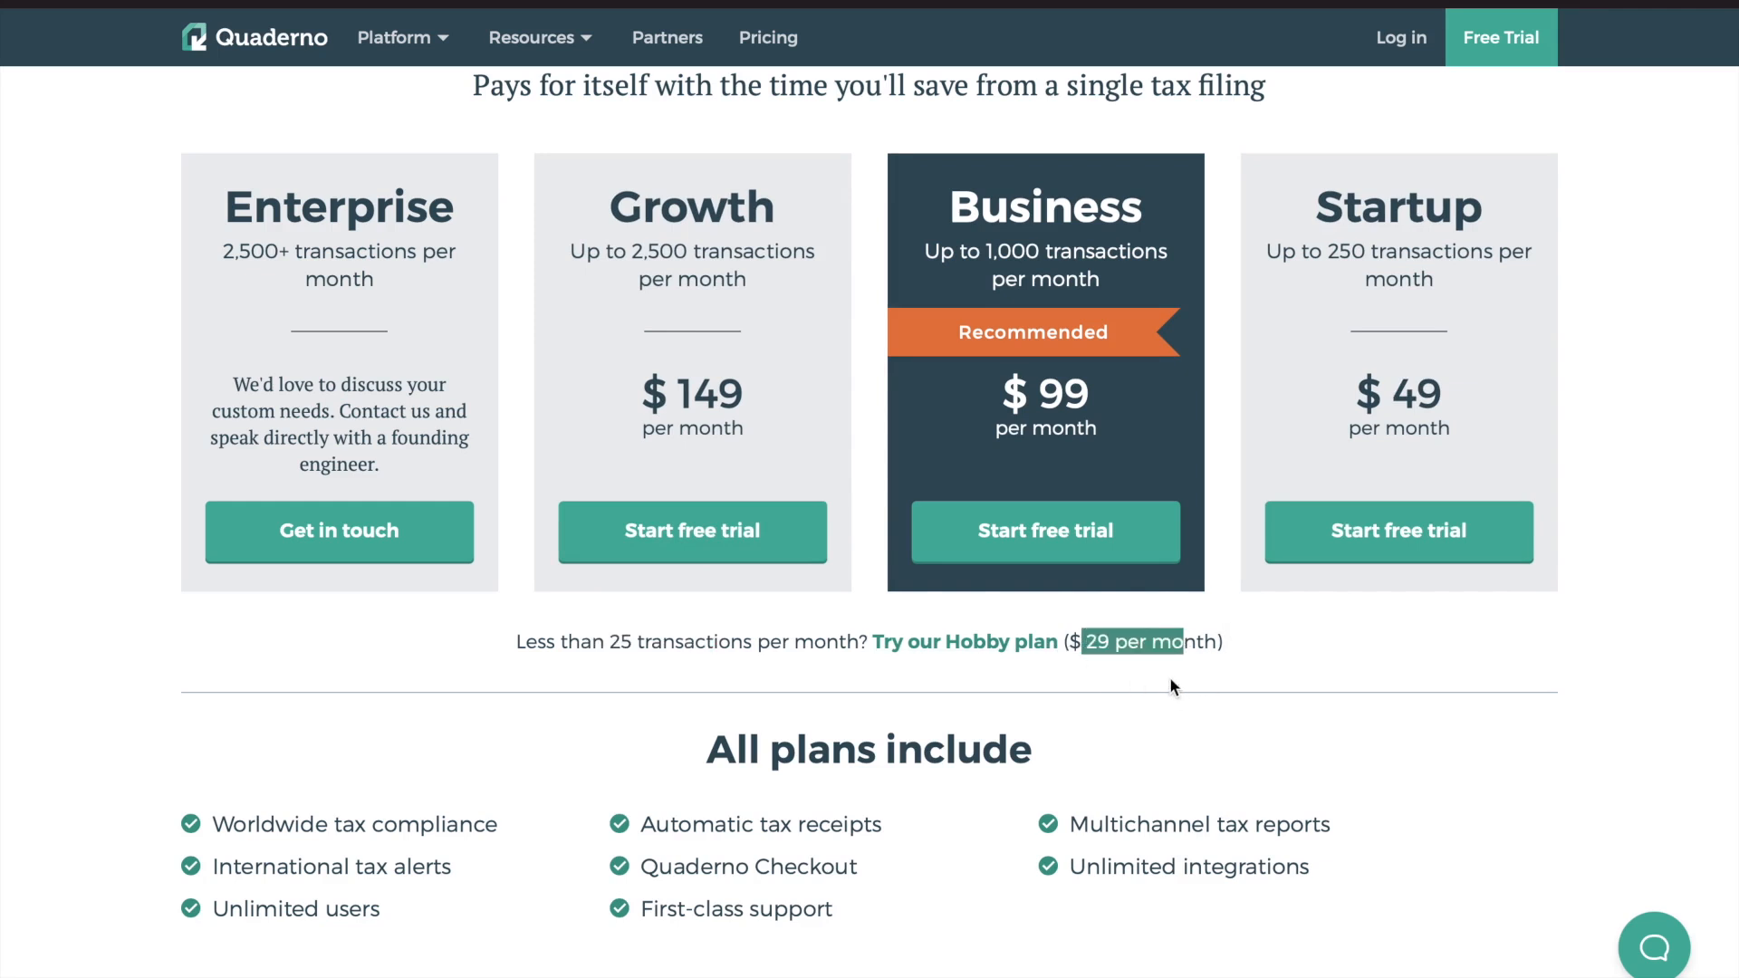
pyautogui.click(1153, 695)
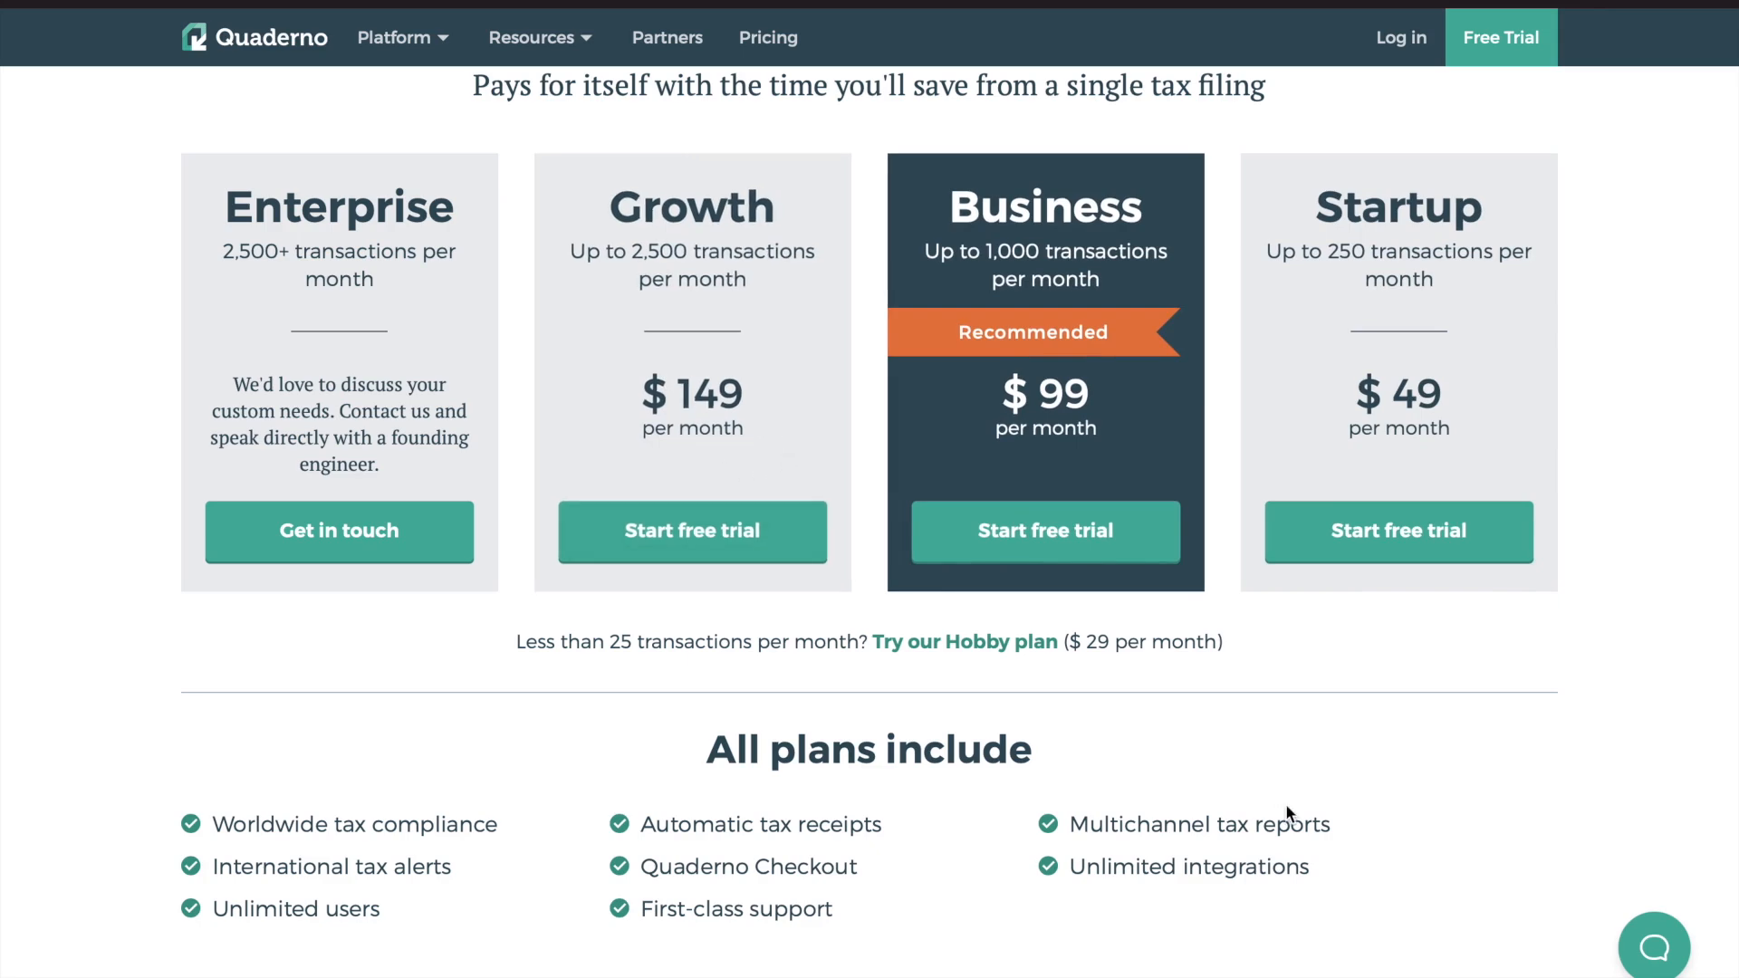
pyautogui.scroll(-10, 1287, 809)
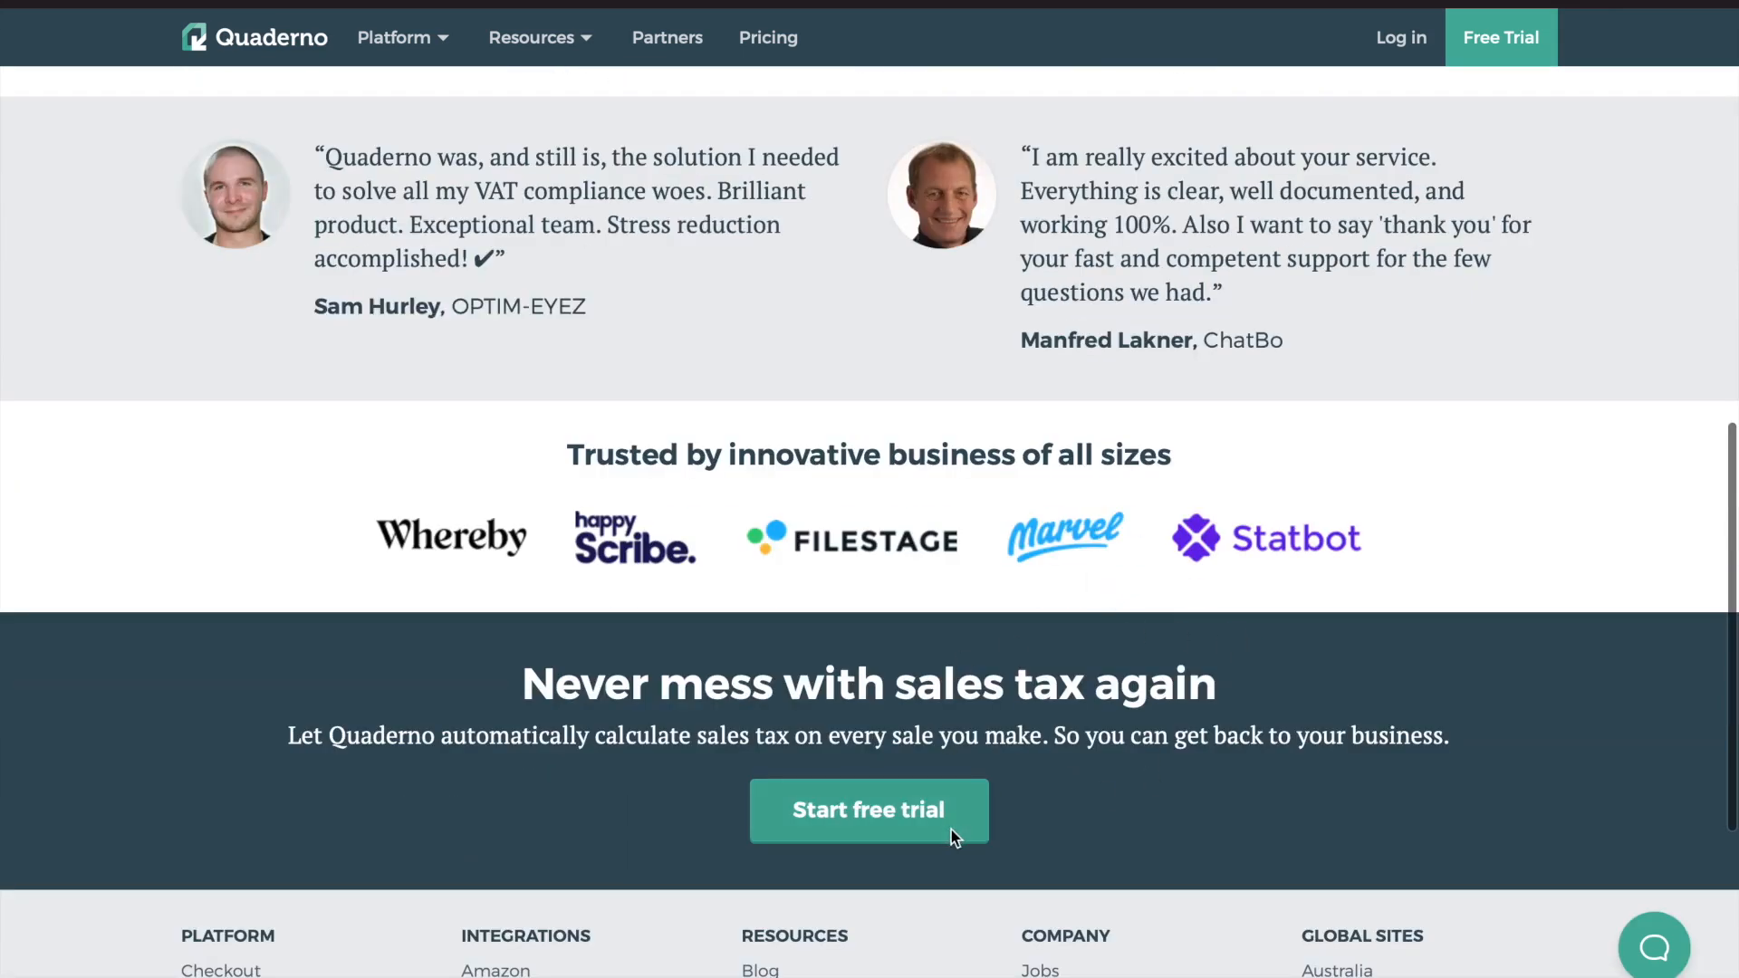
pyautogui.scroll(1, 1058, 631)
pyautogui.scroll(9, 1054, 632)
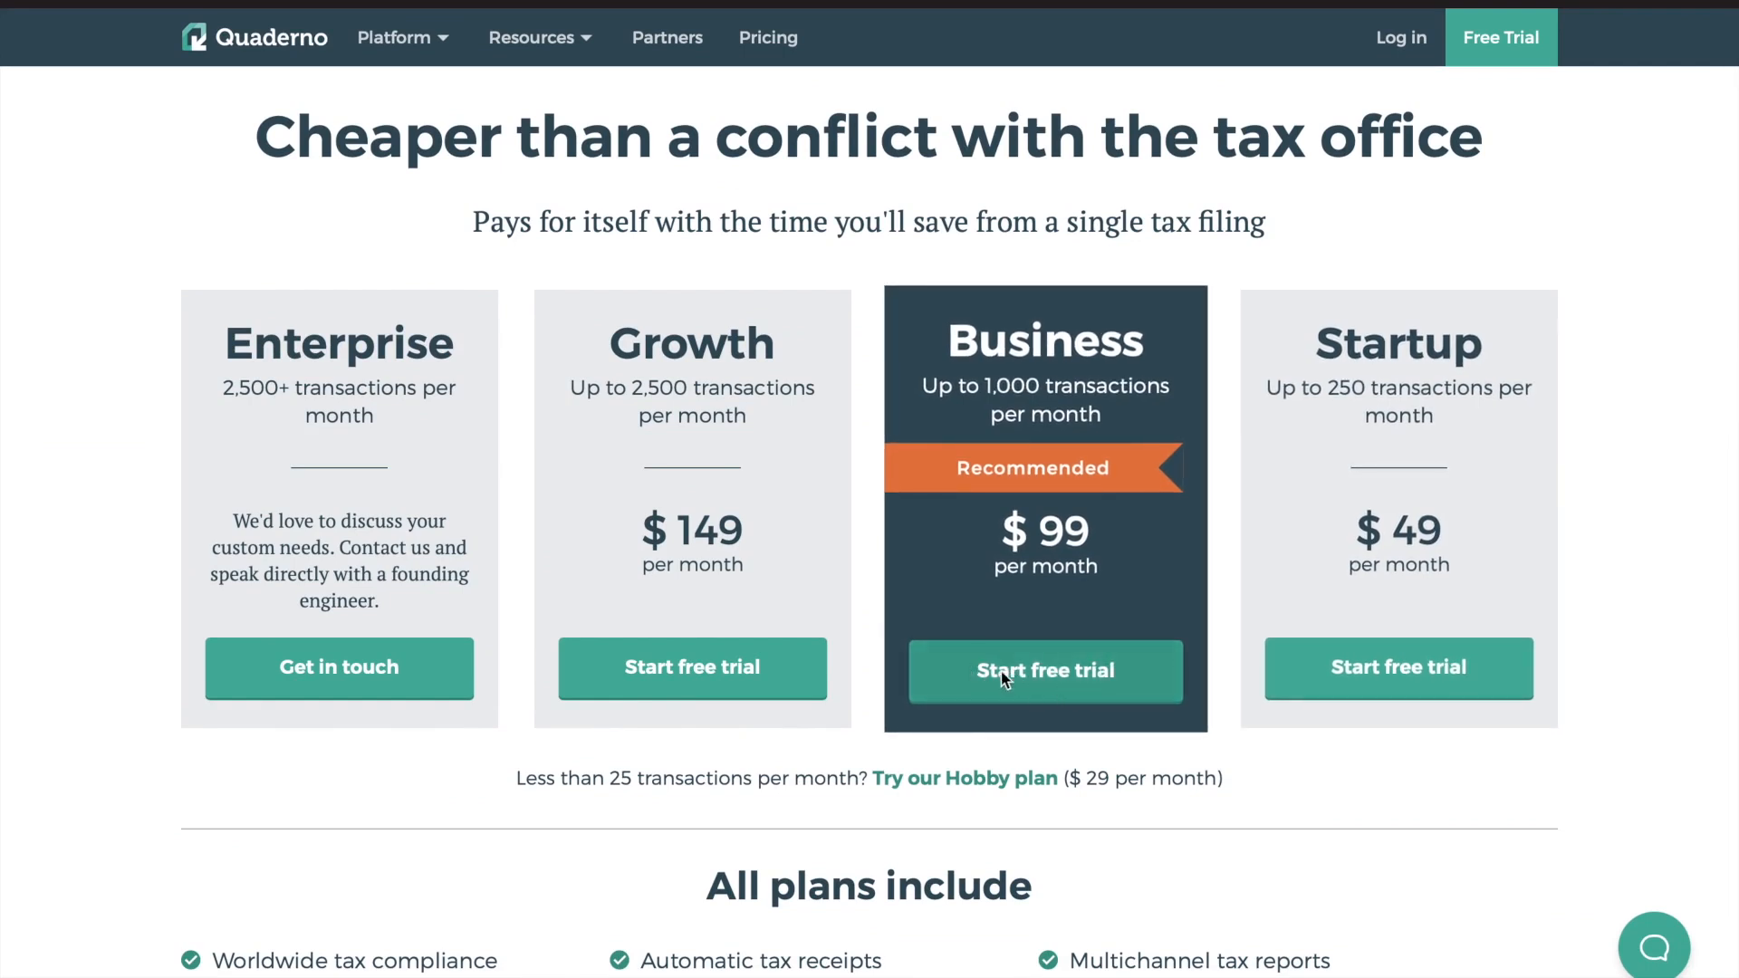
pyautogui.click(1509, 44)
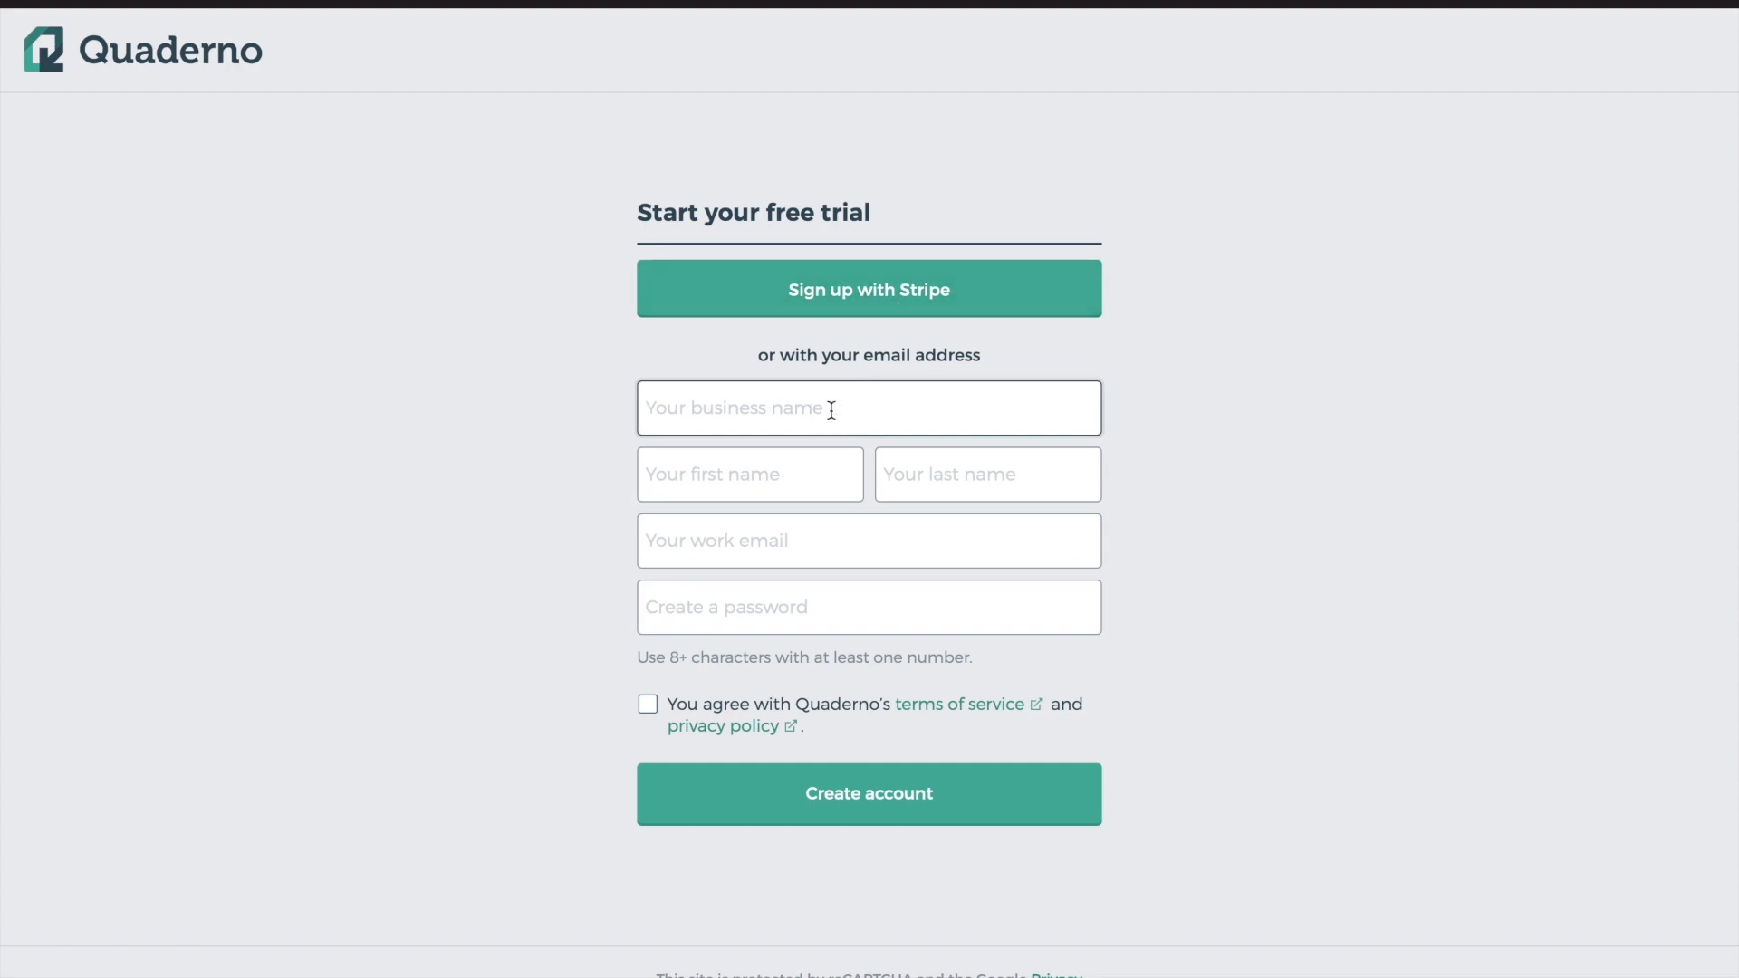
# Enter the business name in the free trial form, removing an accidentally added surname
pyautogui.press('Tab')
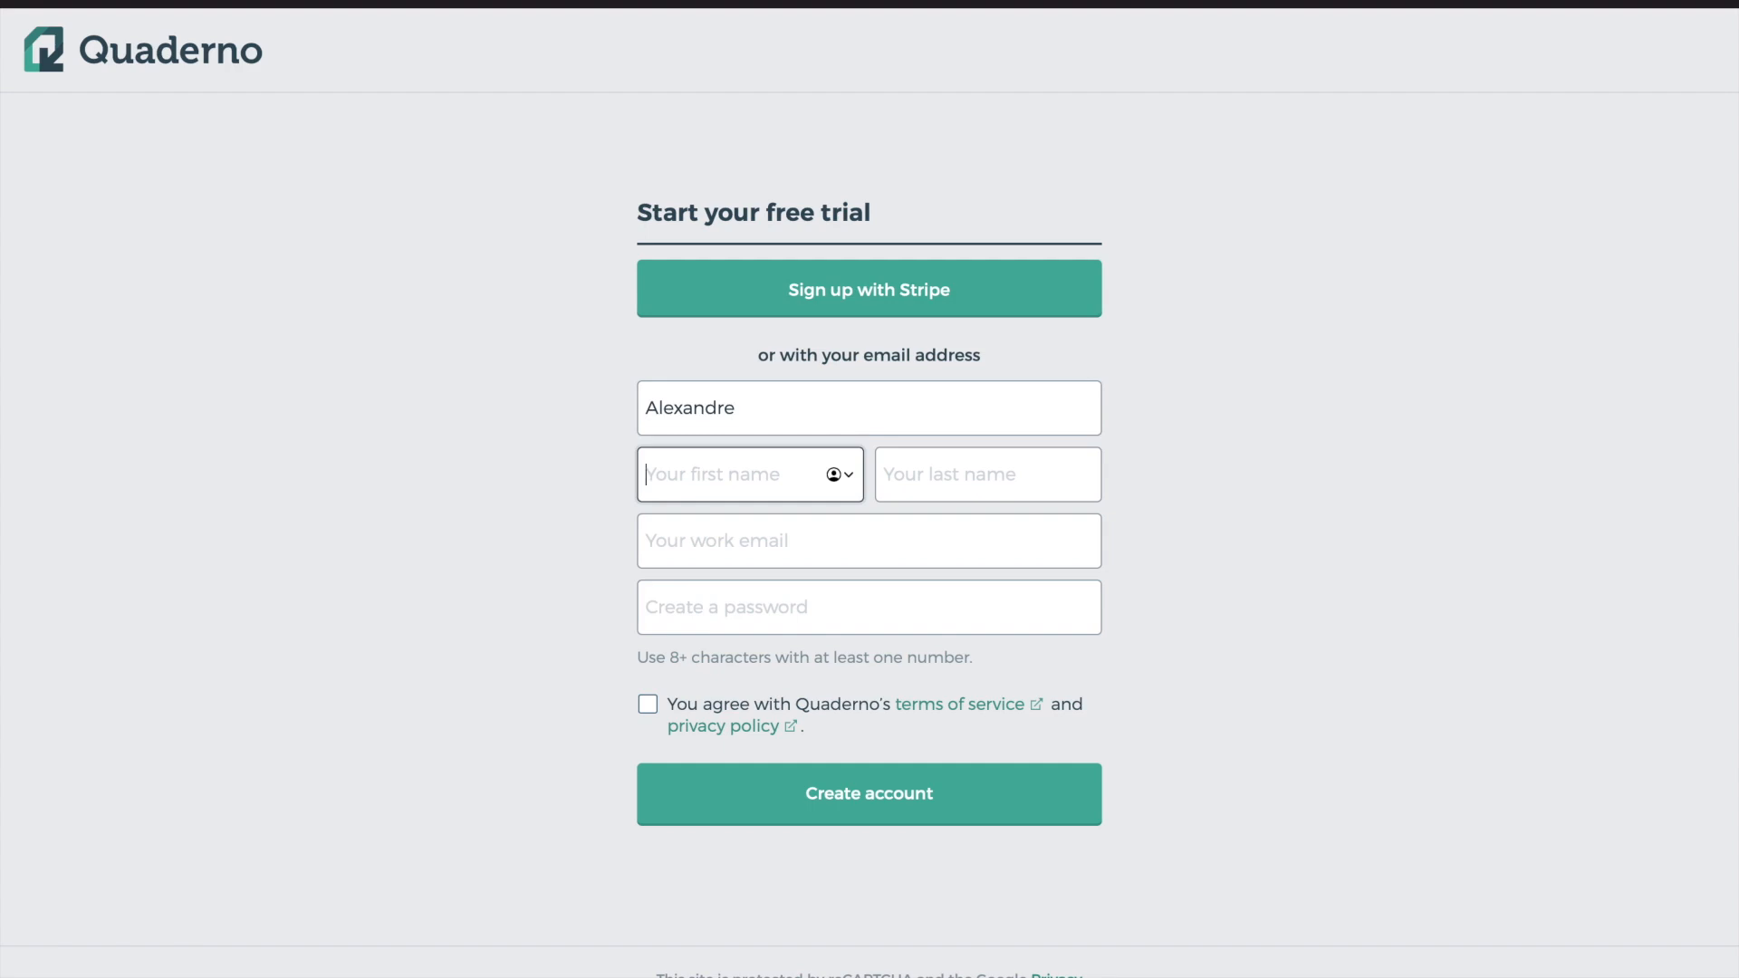
pyautogui.click(823, 405)
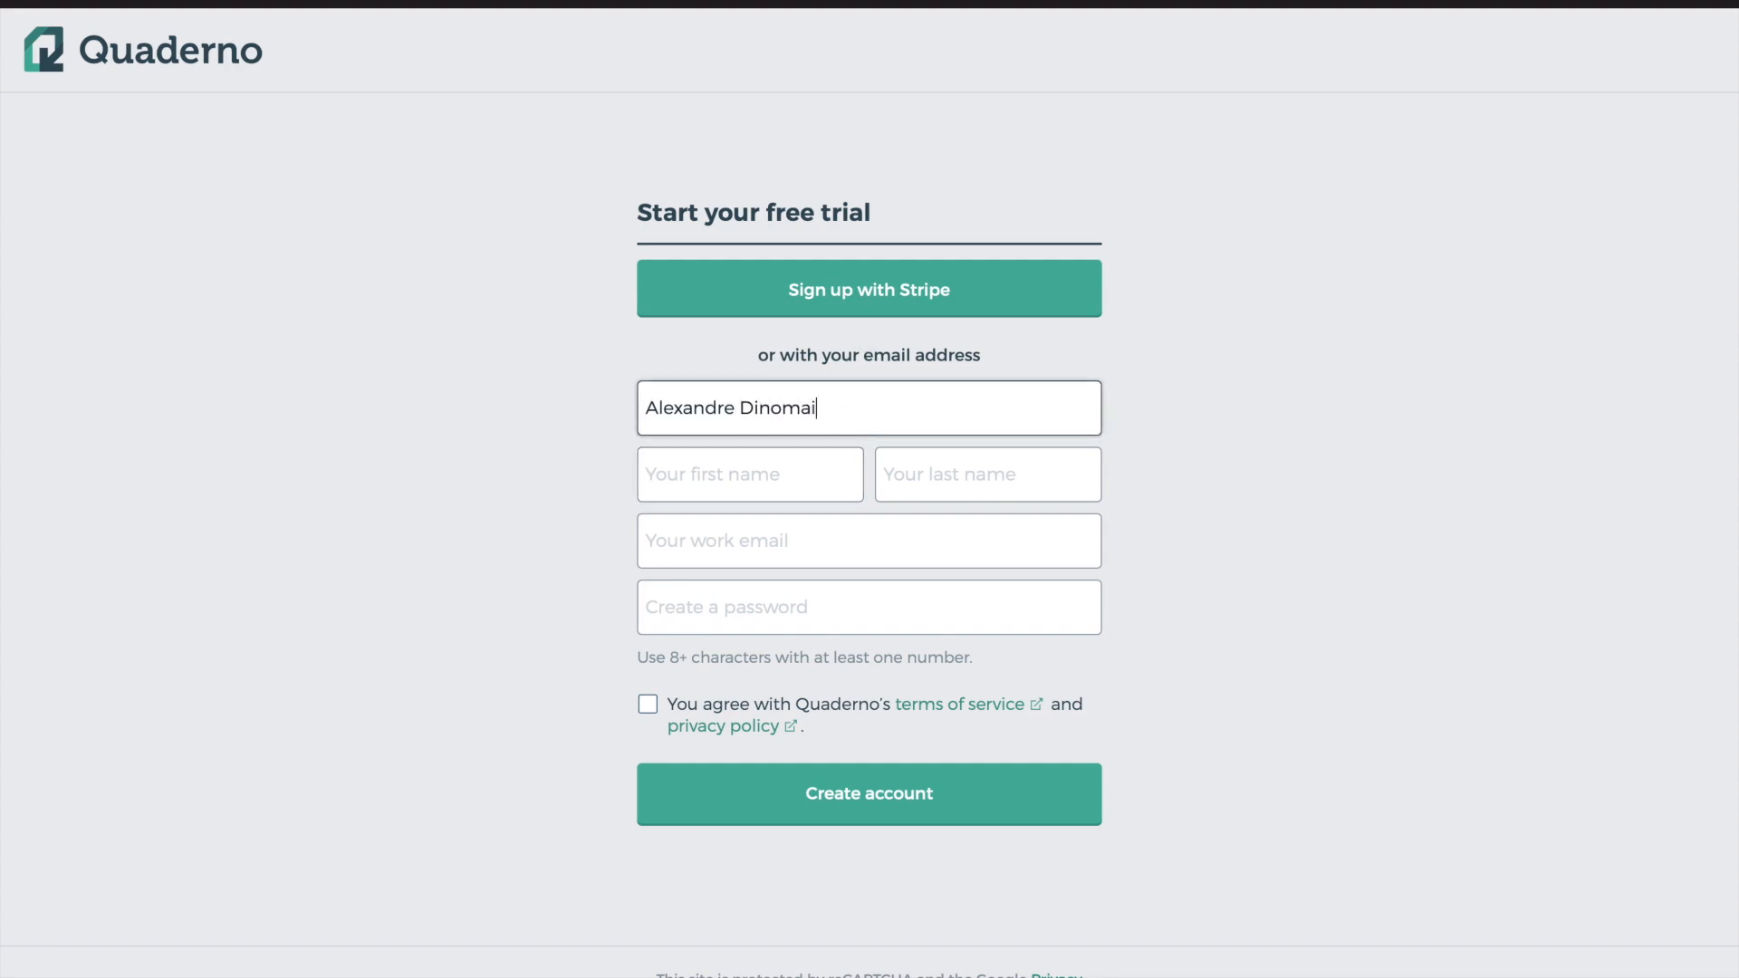
pyautogui.doubleClick(796, 405)
pyautogui.press('BackSpace')
# Fill in first name, last name, work email and password, and accept the terms
pyautogui.click(743, 489)
pyautogui.press('Tab')
pyautogui.click(718, 526)
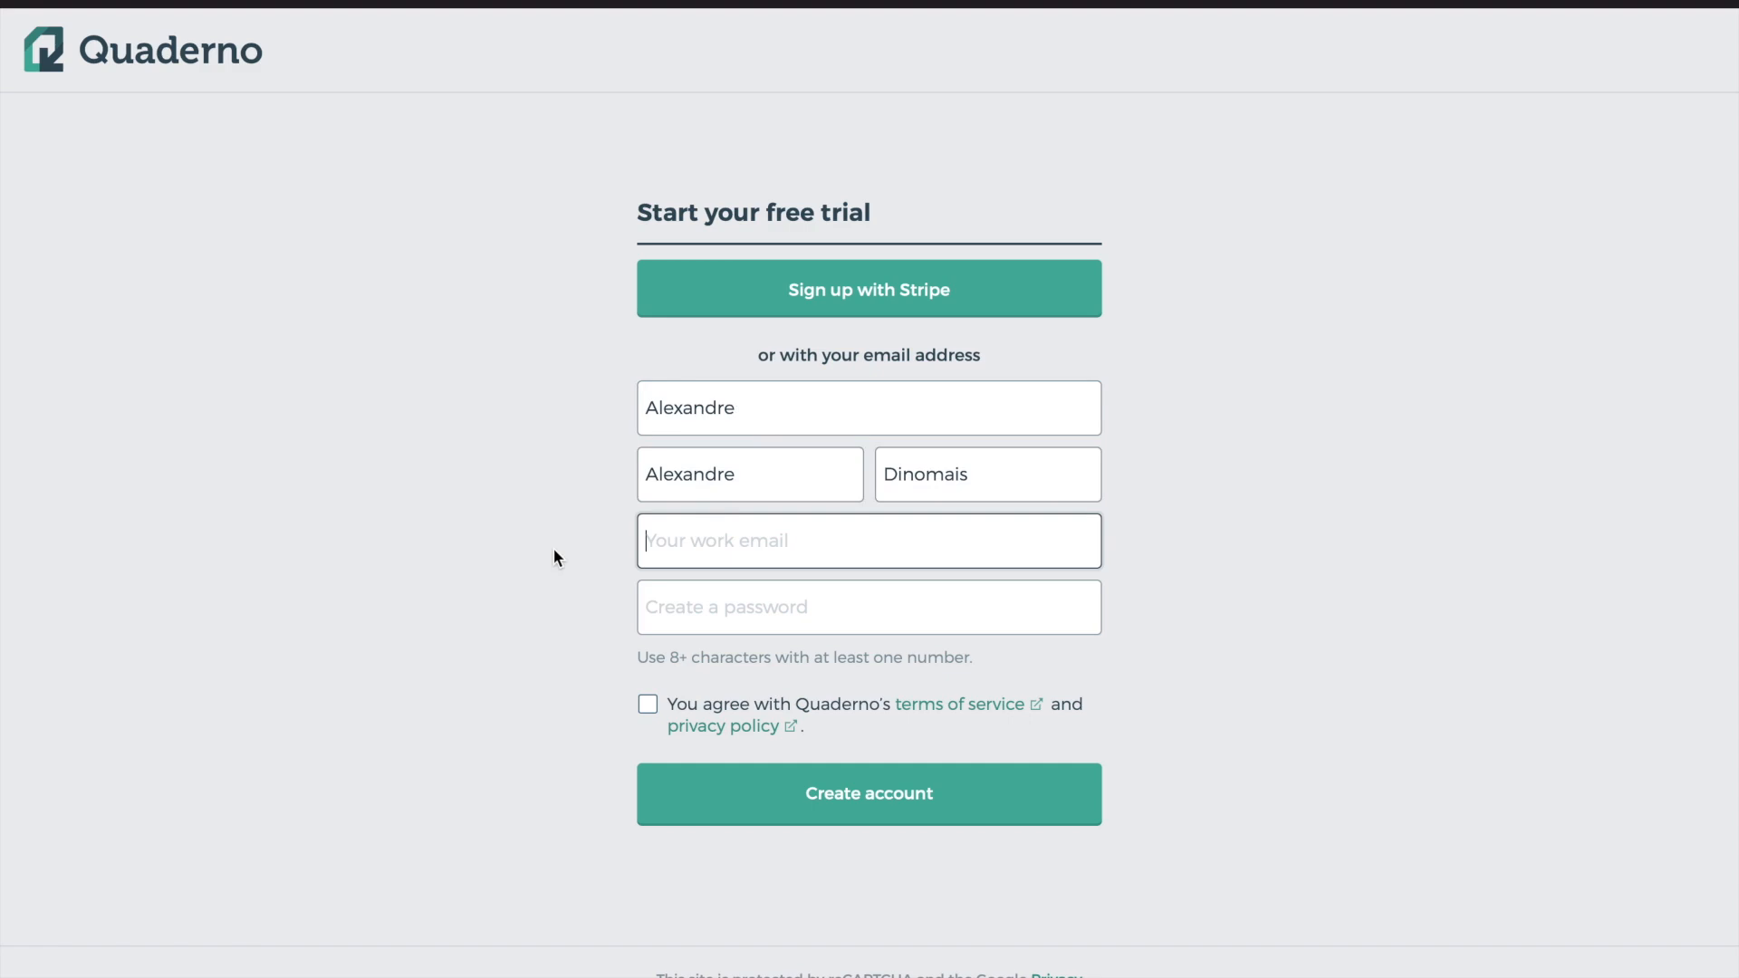
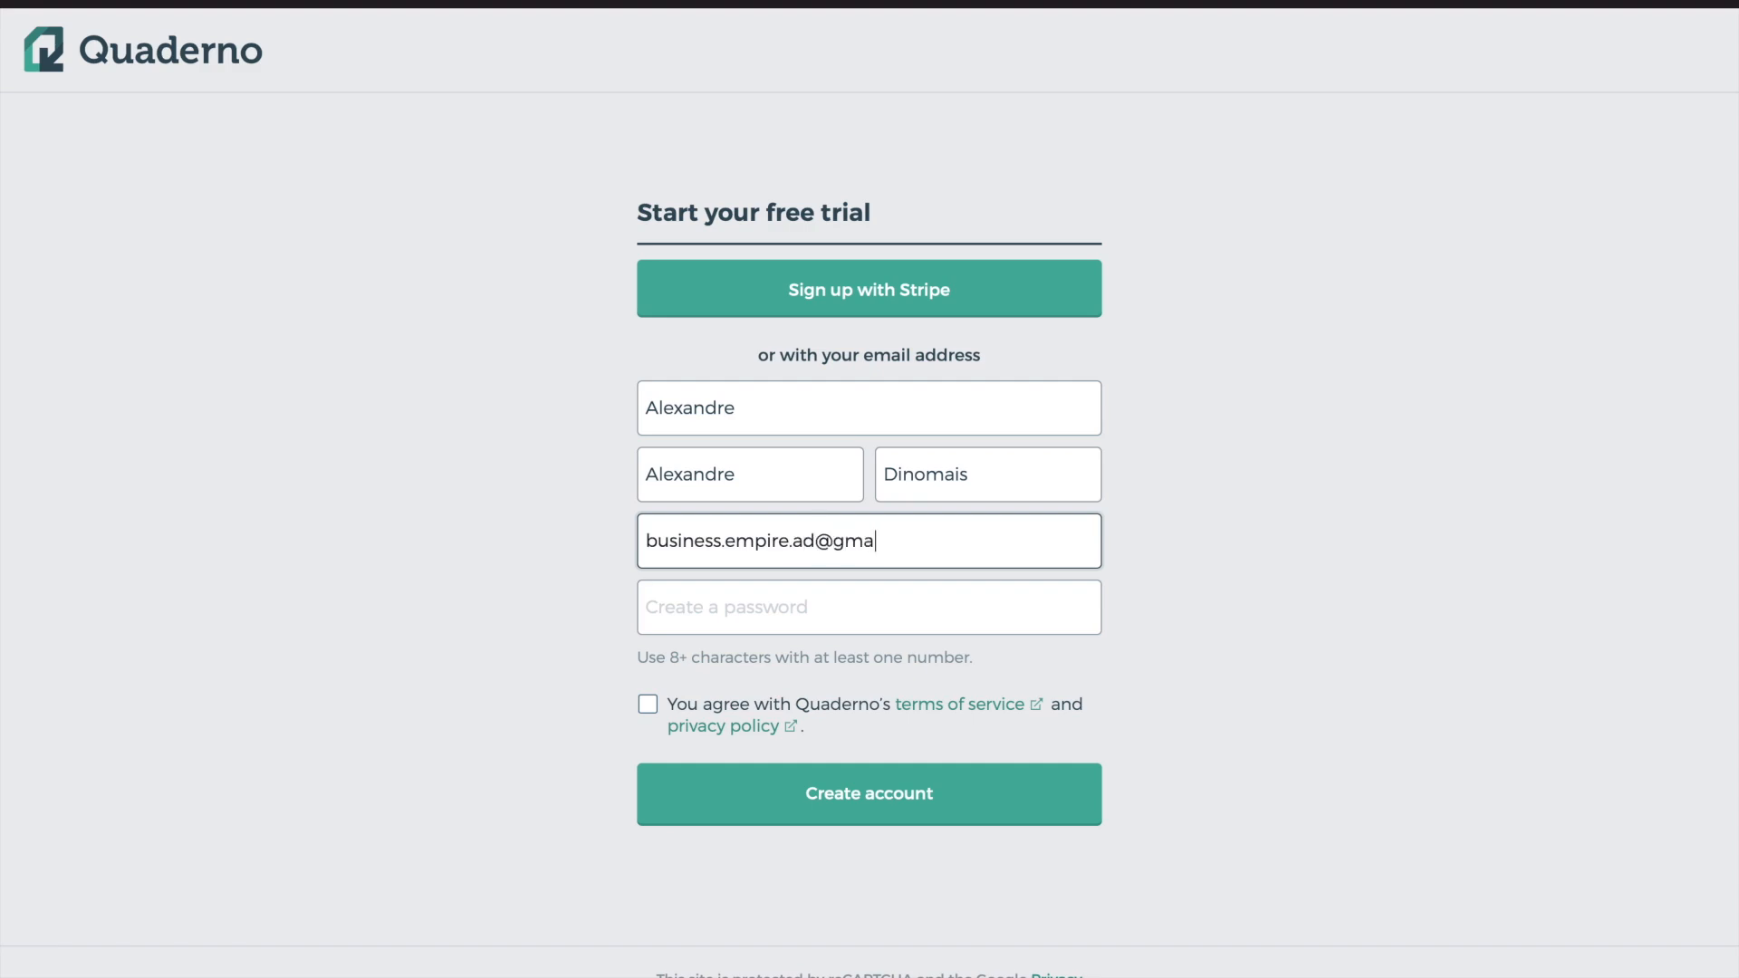
pyautogui.click(673, 608)
pyautogui.write('**********')
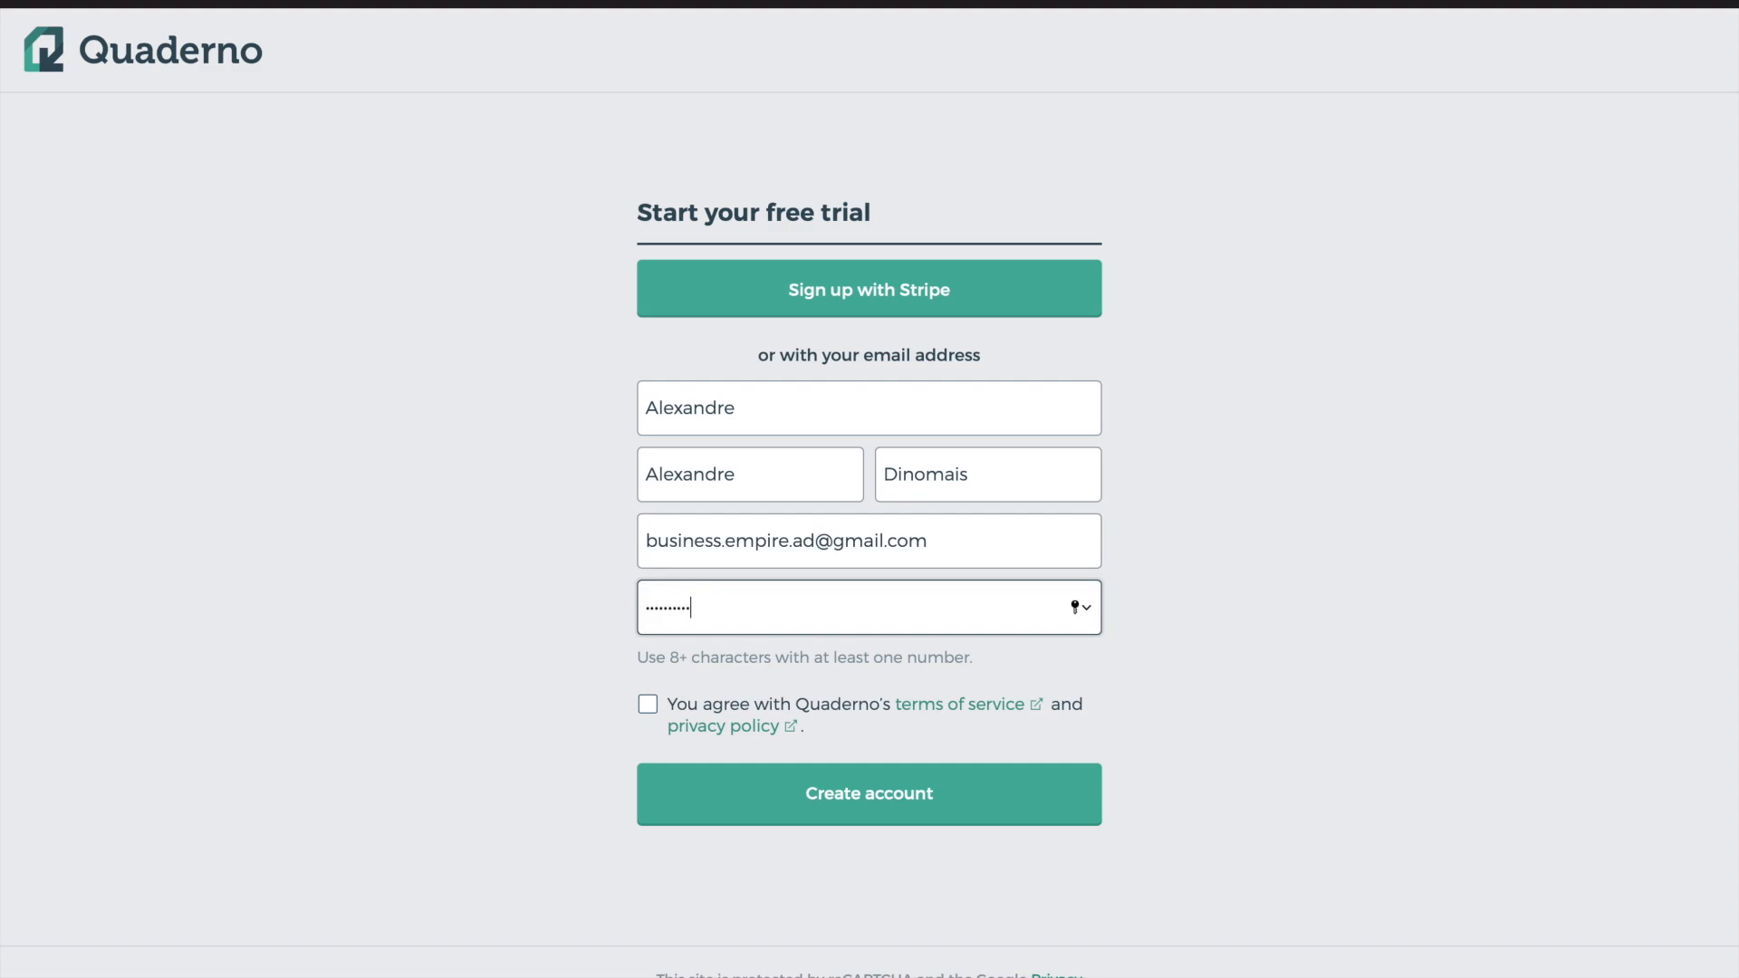
pyautogui.click(643, 708)
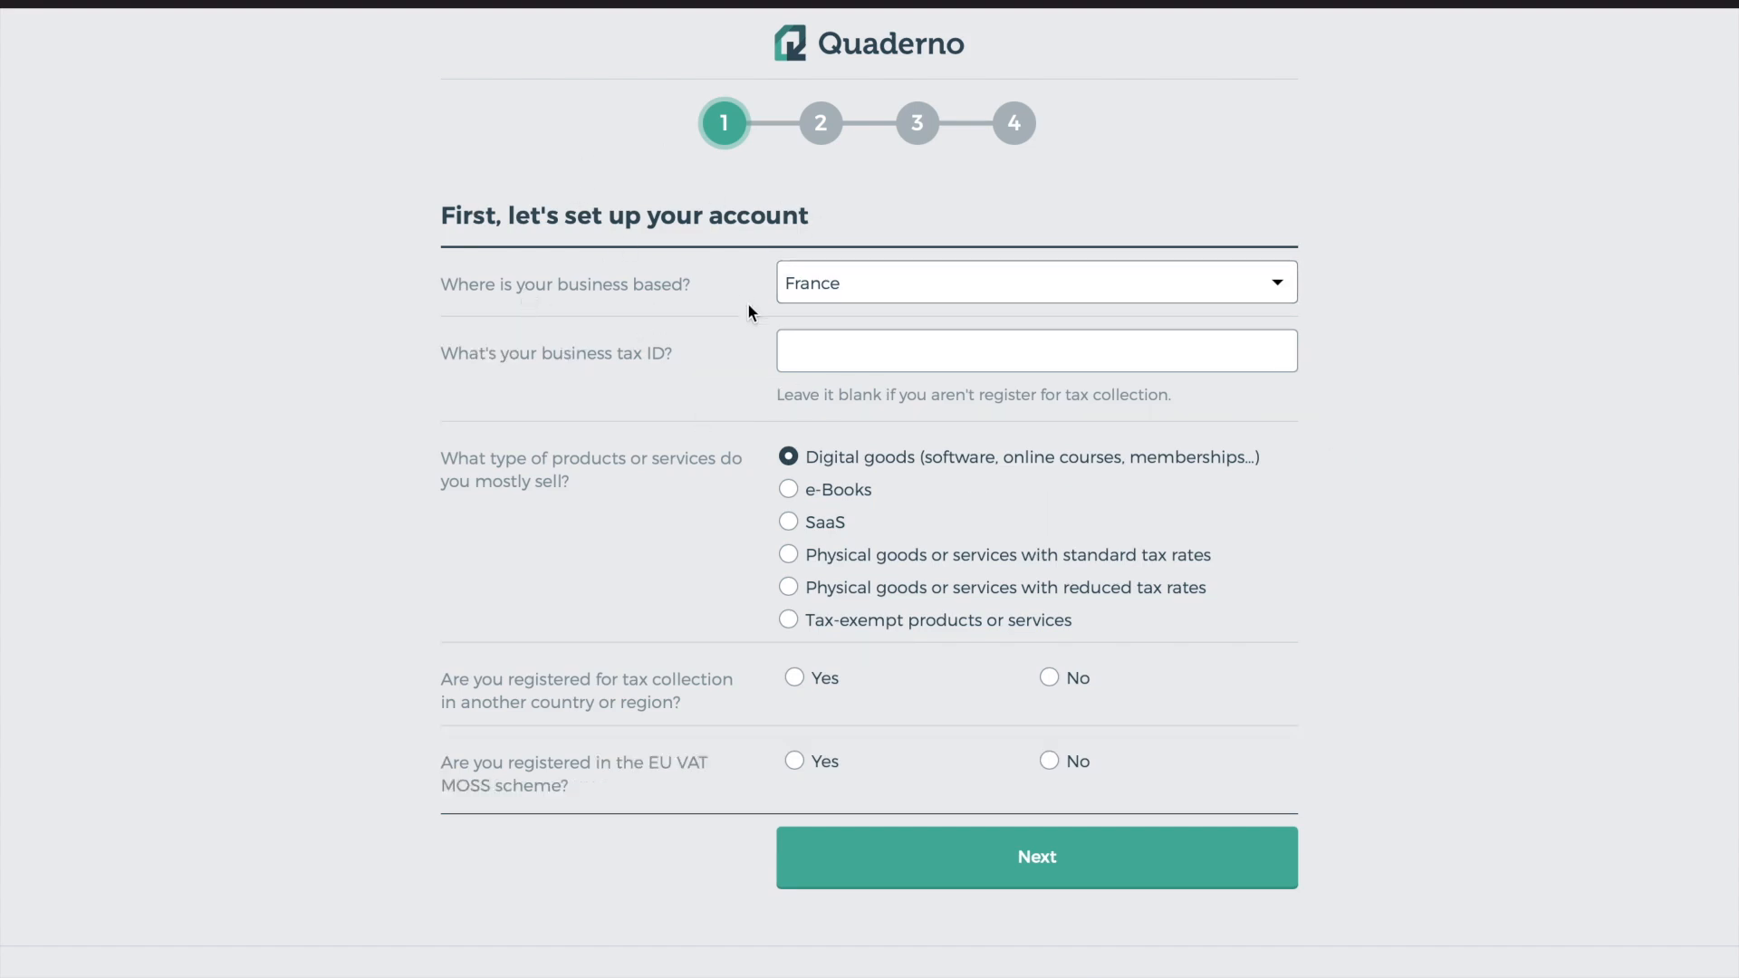
# Keep France as the business location and leave the business tax ID blank
pyautogui.click(878, 288)
pyautogui.scroll(-10, 1039, 698)
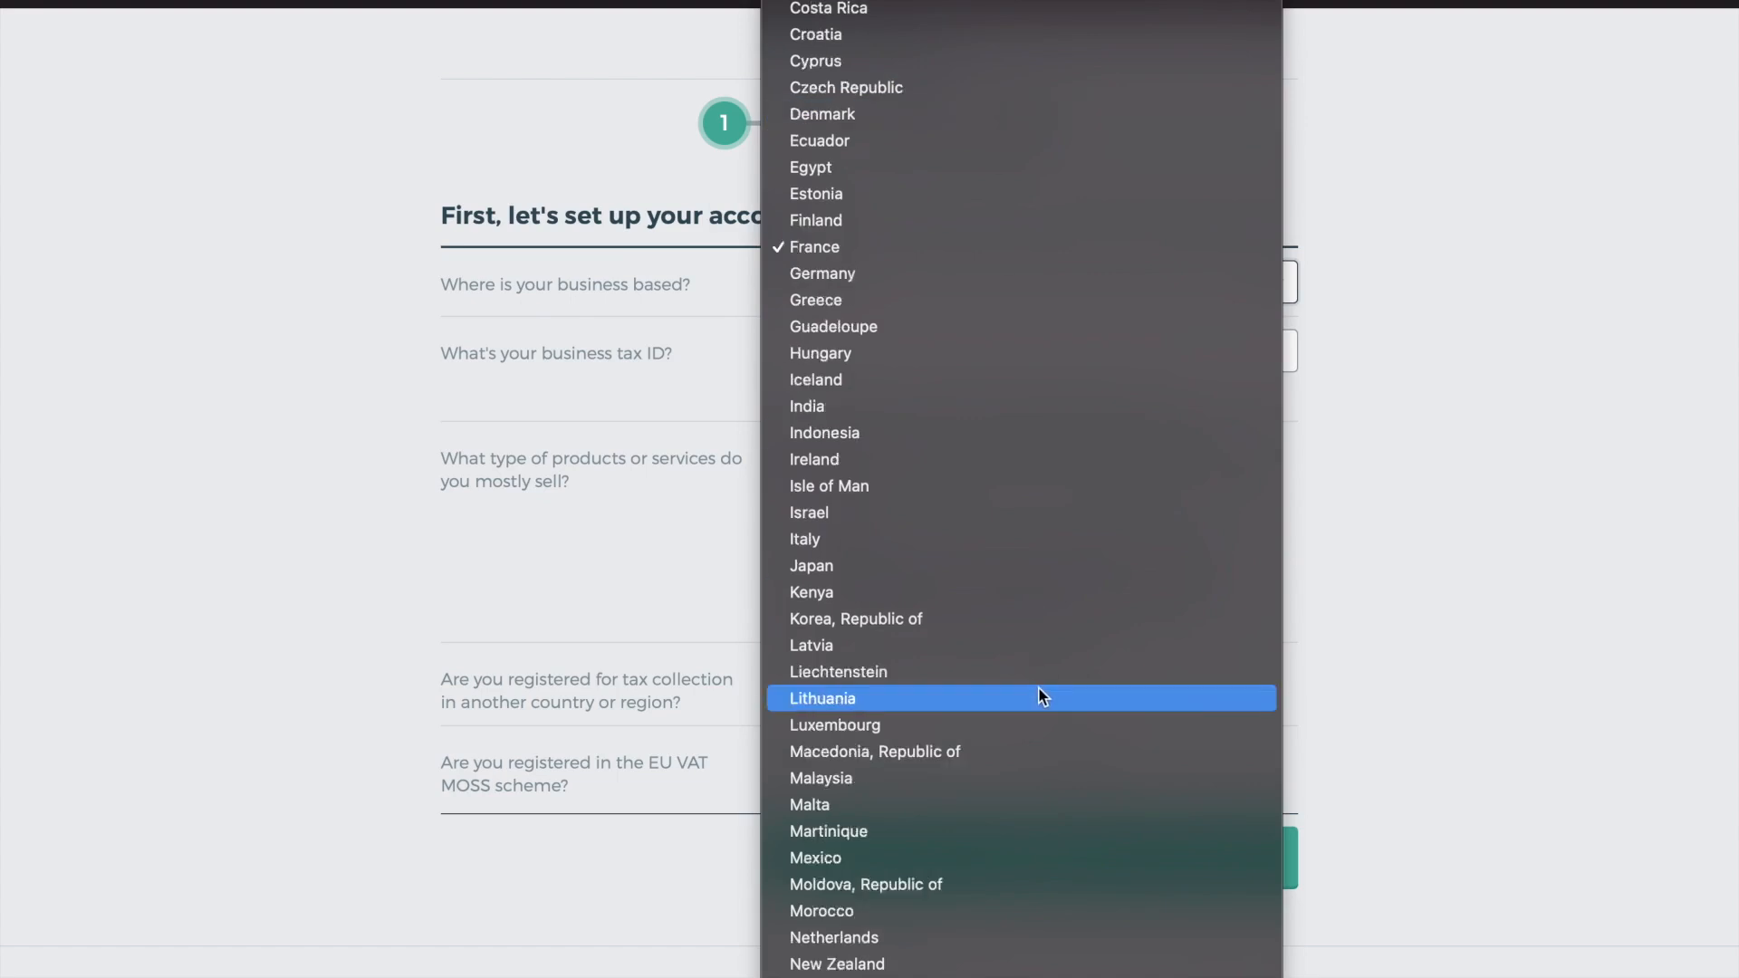
pyautogui.scroll(10, 1039, 336)
pyautogui.click(470, 288)
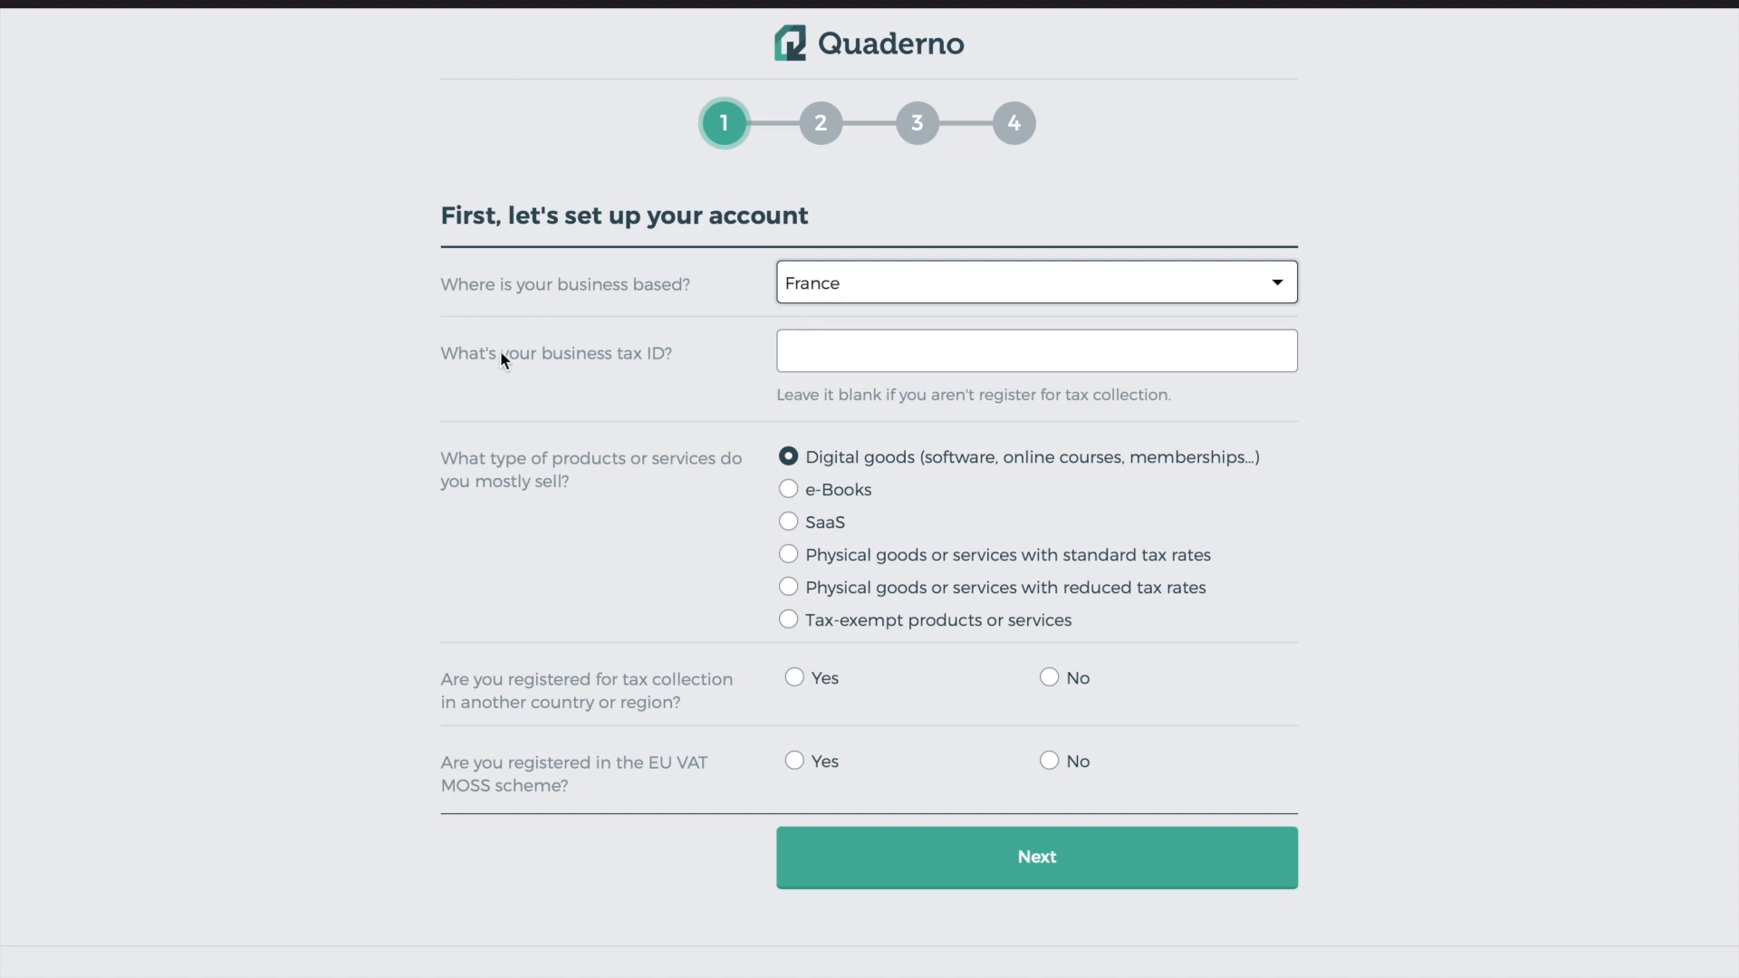
pyautogui.moveTo(497, 353); pyautogui.dragTo(683, 352)
pyautogui.click(829, 356)
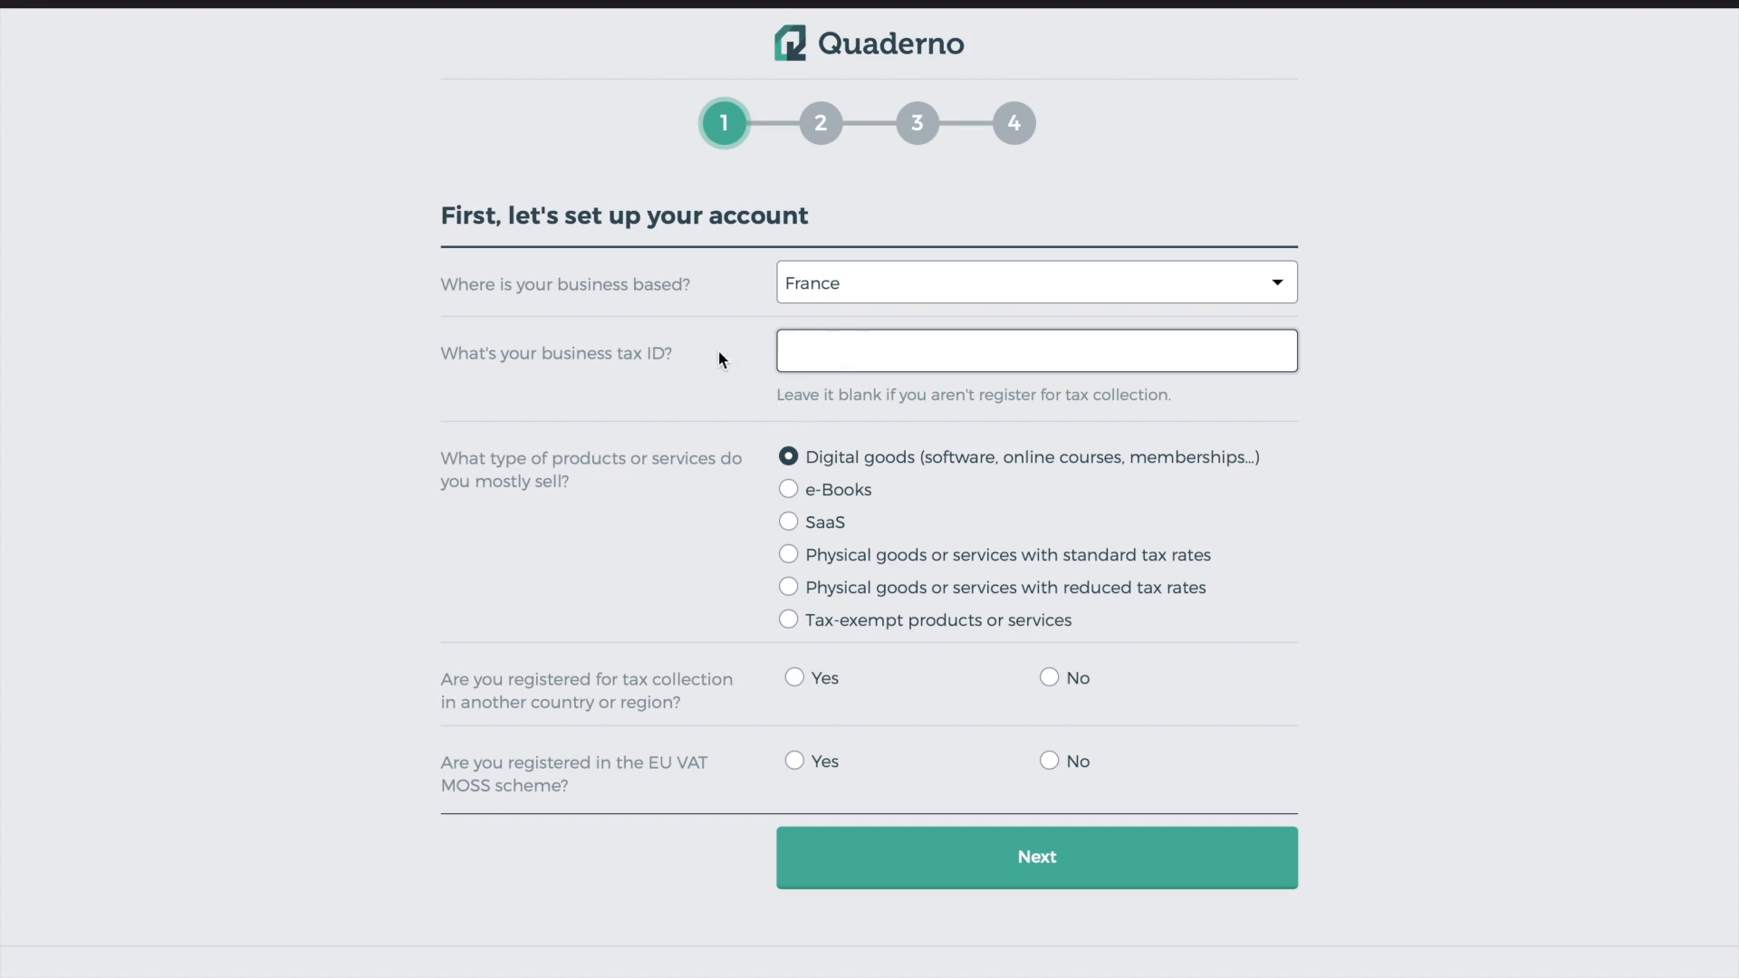
pyautogui.moveTo(680, 366); pyautogui.dragTo(466, 367)
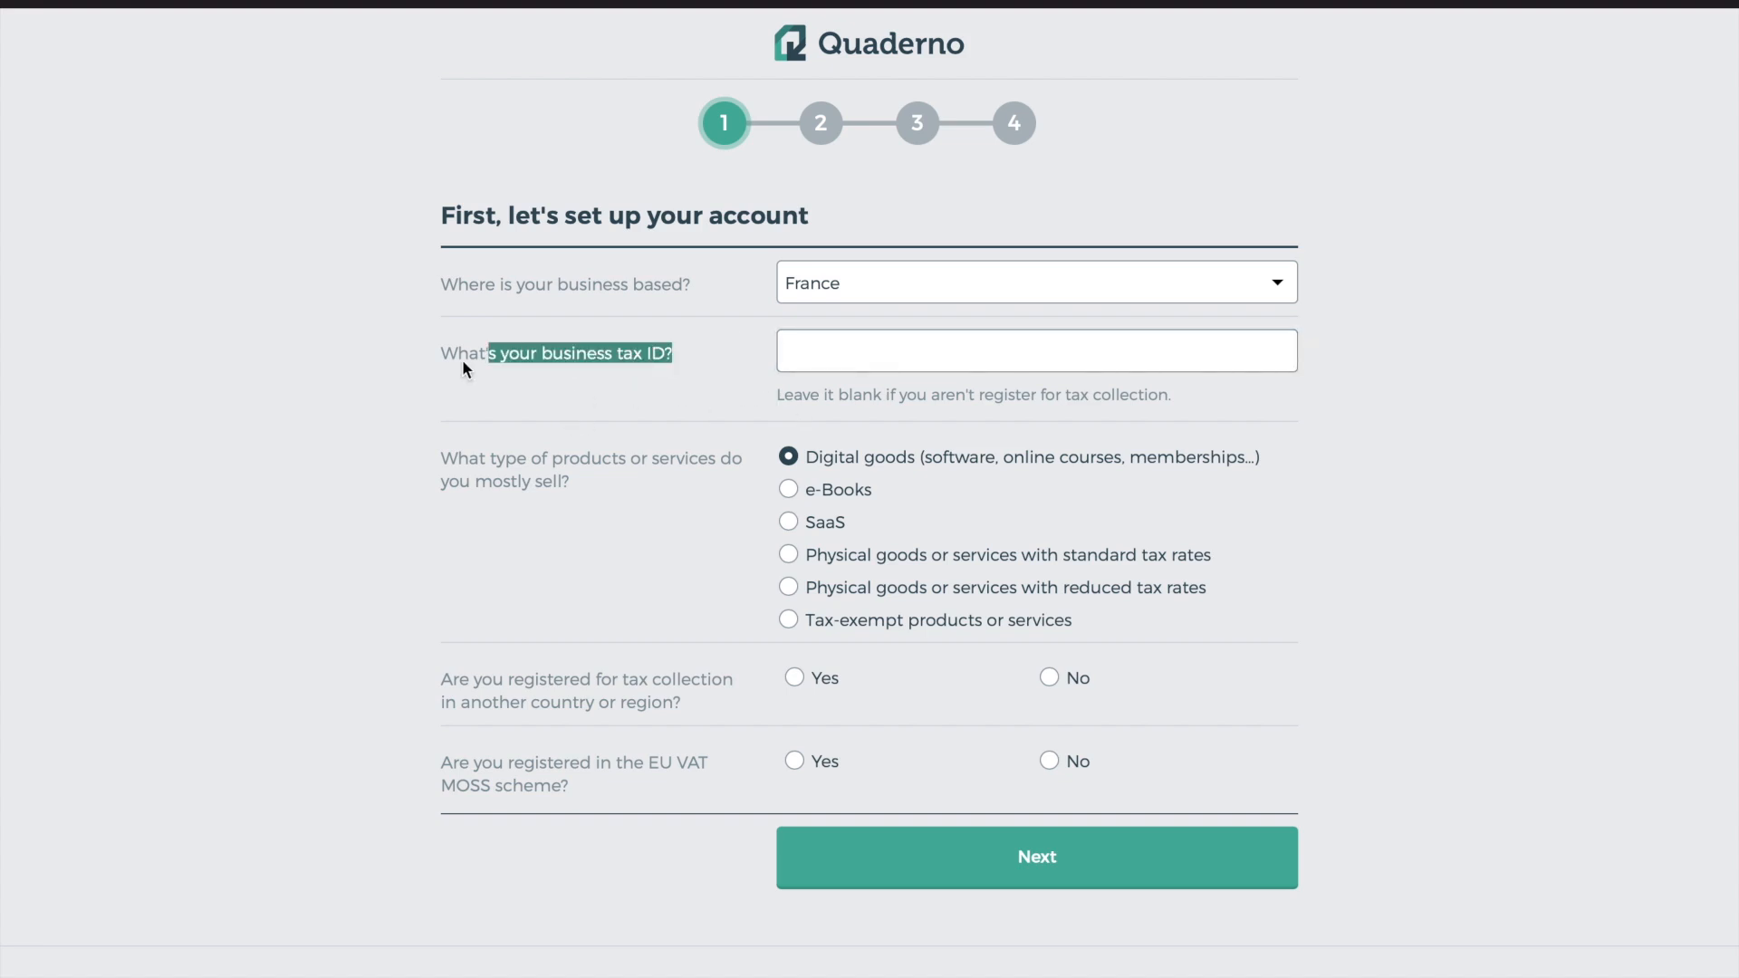
pyautogui.click(678, 410)
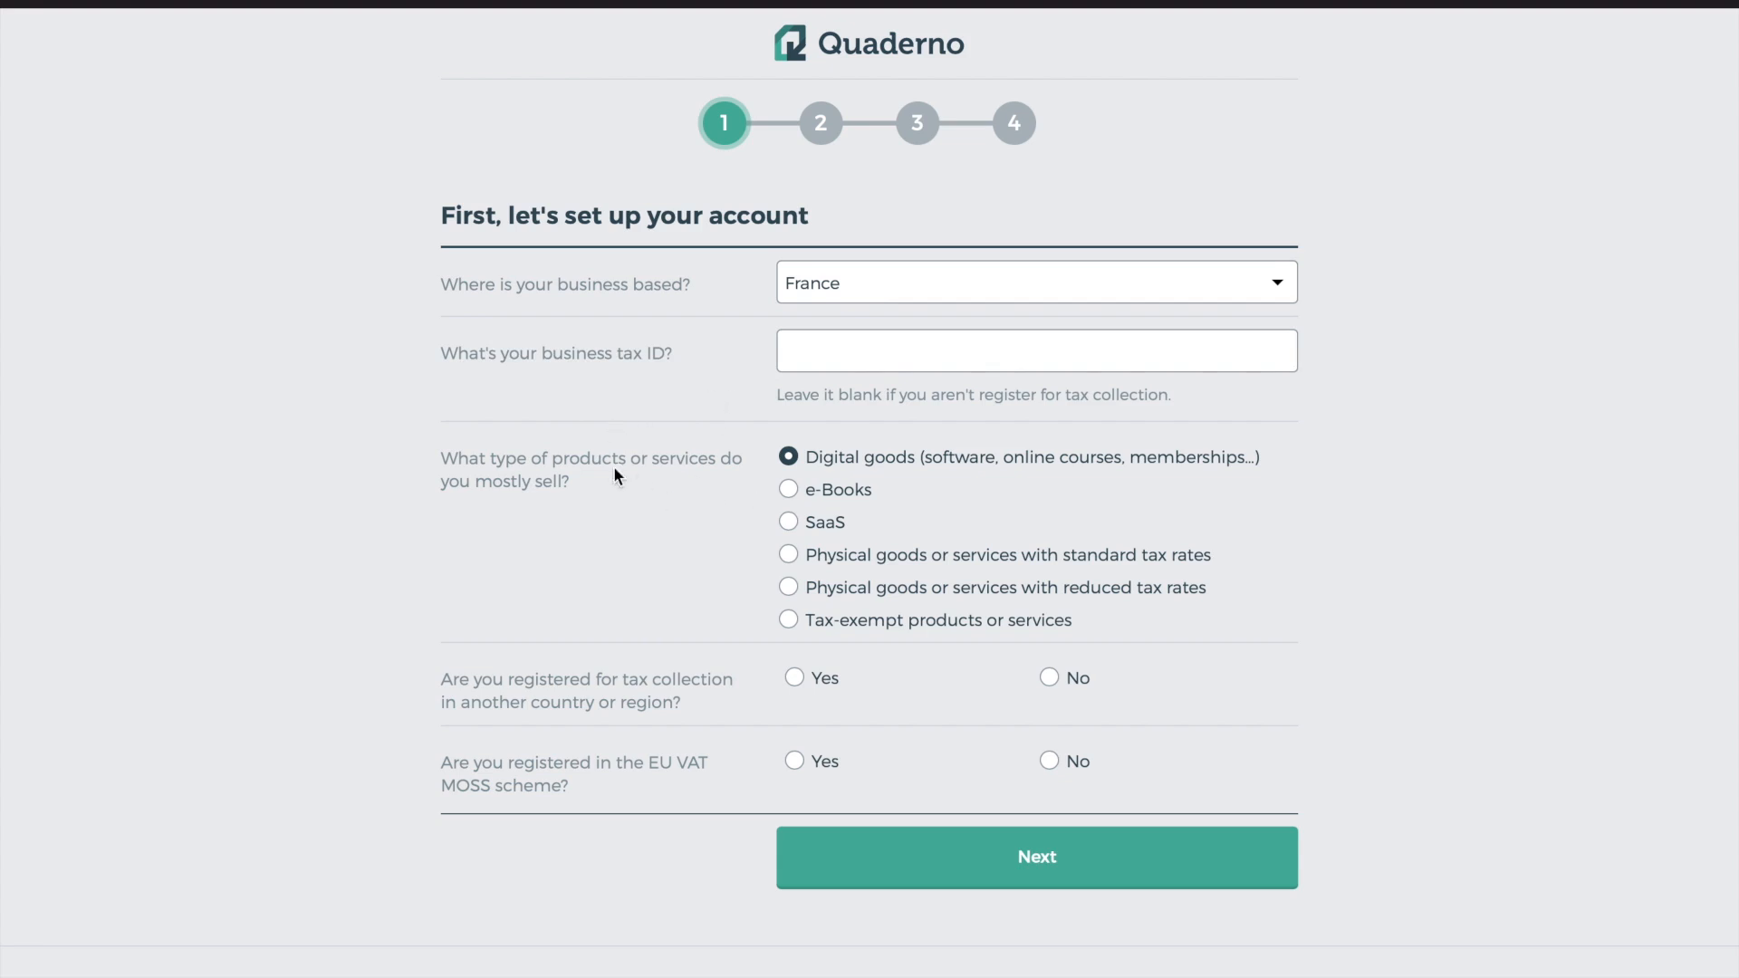
# Select Digital goods, answer No to tax registration in another country, and submit
pyautogui.moveTo(589, 481); pyautogui.dragTo(458, 435)
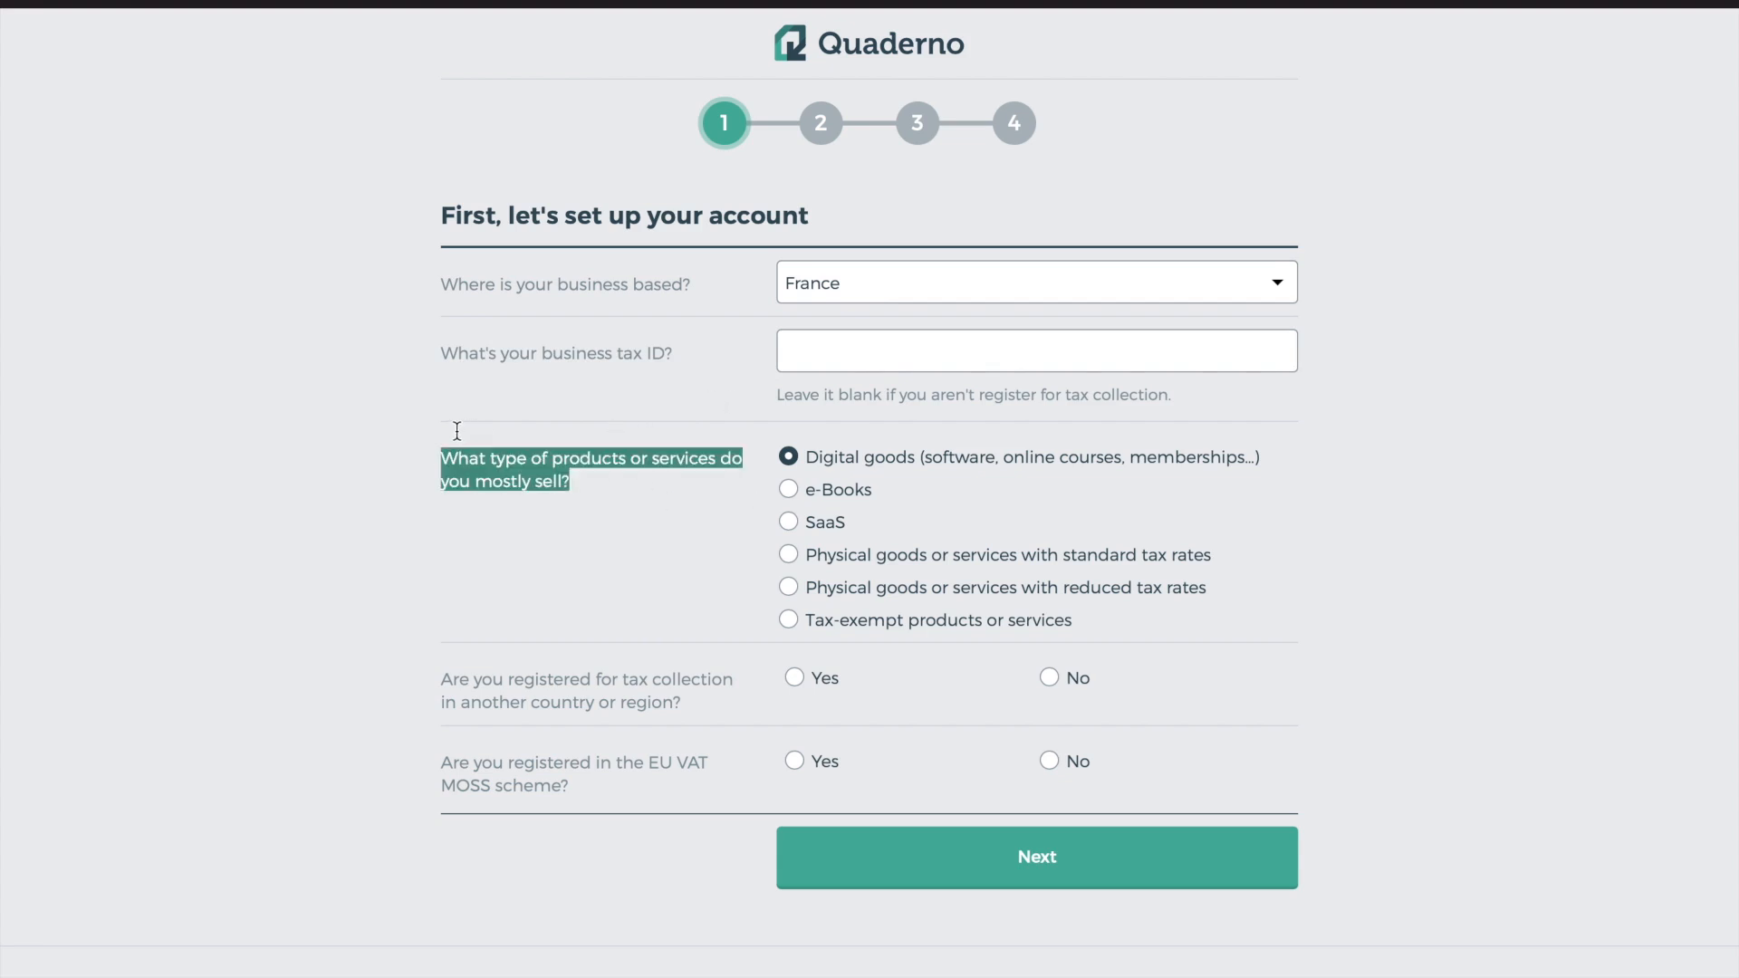
pyautogui.click(584, 503)
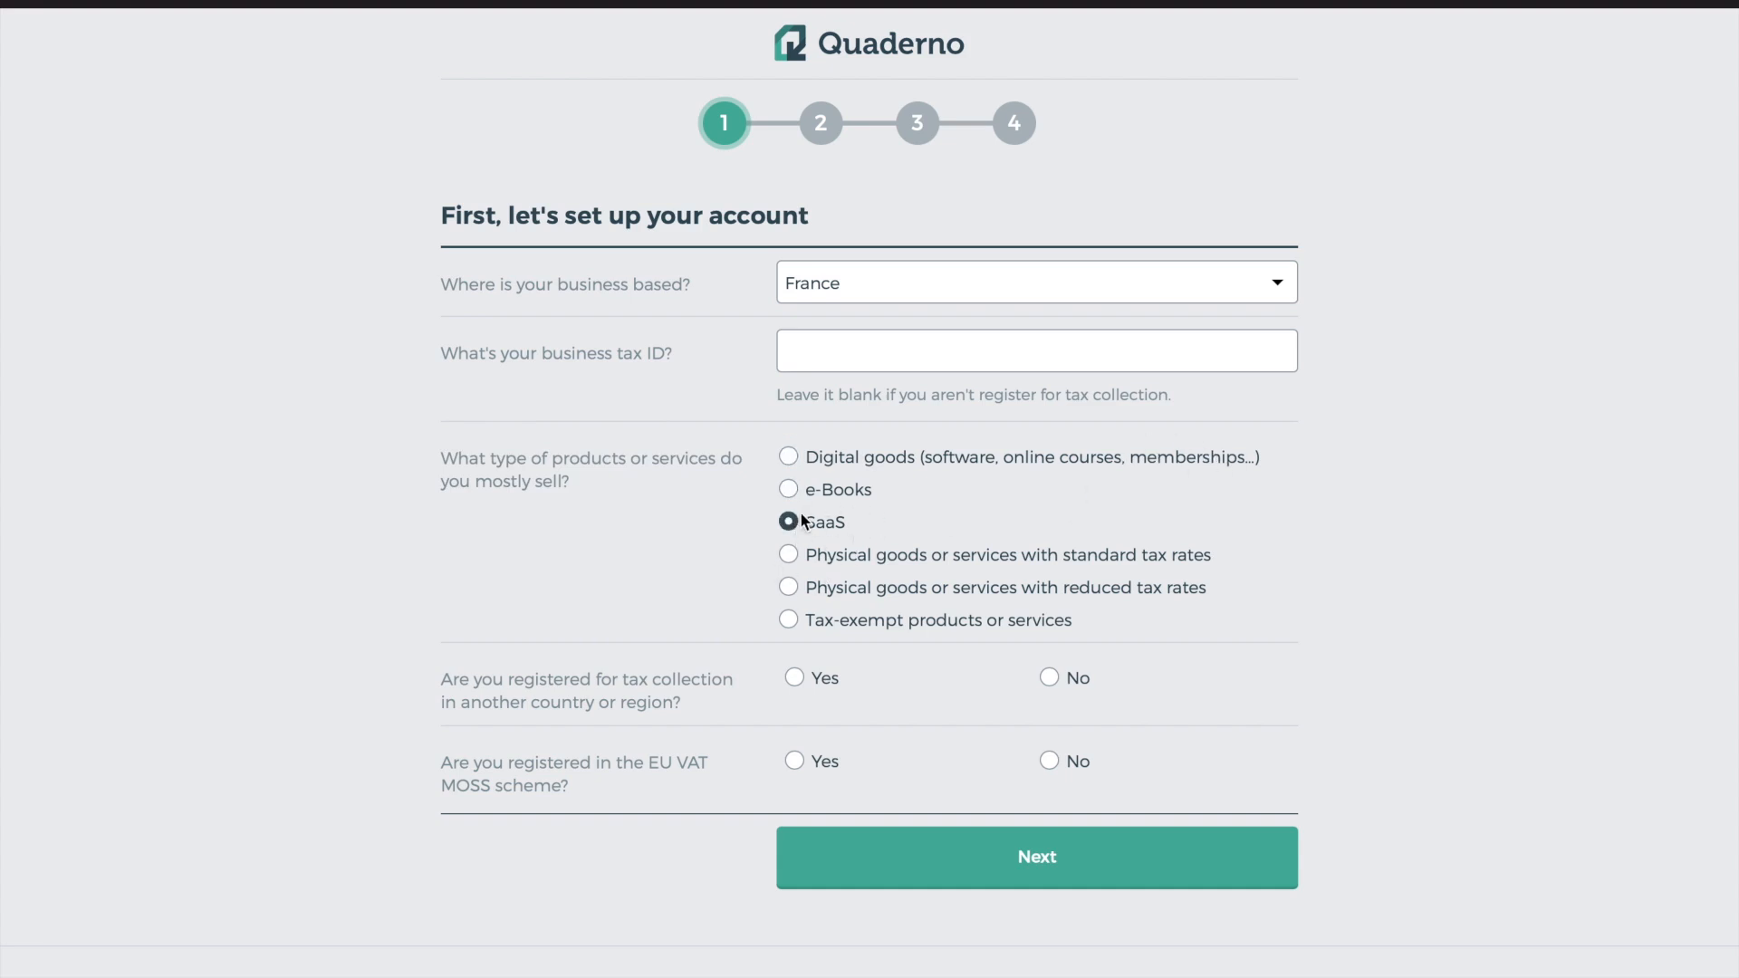
pyautogui.click(790, 556)
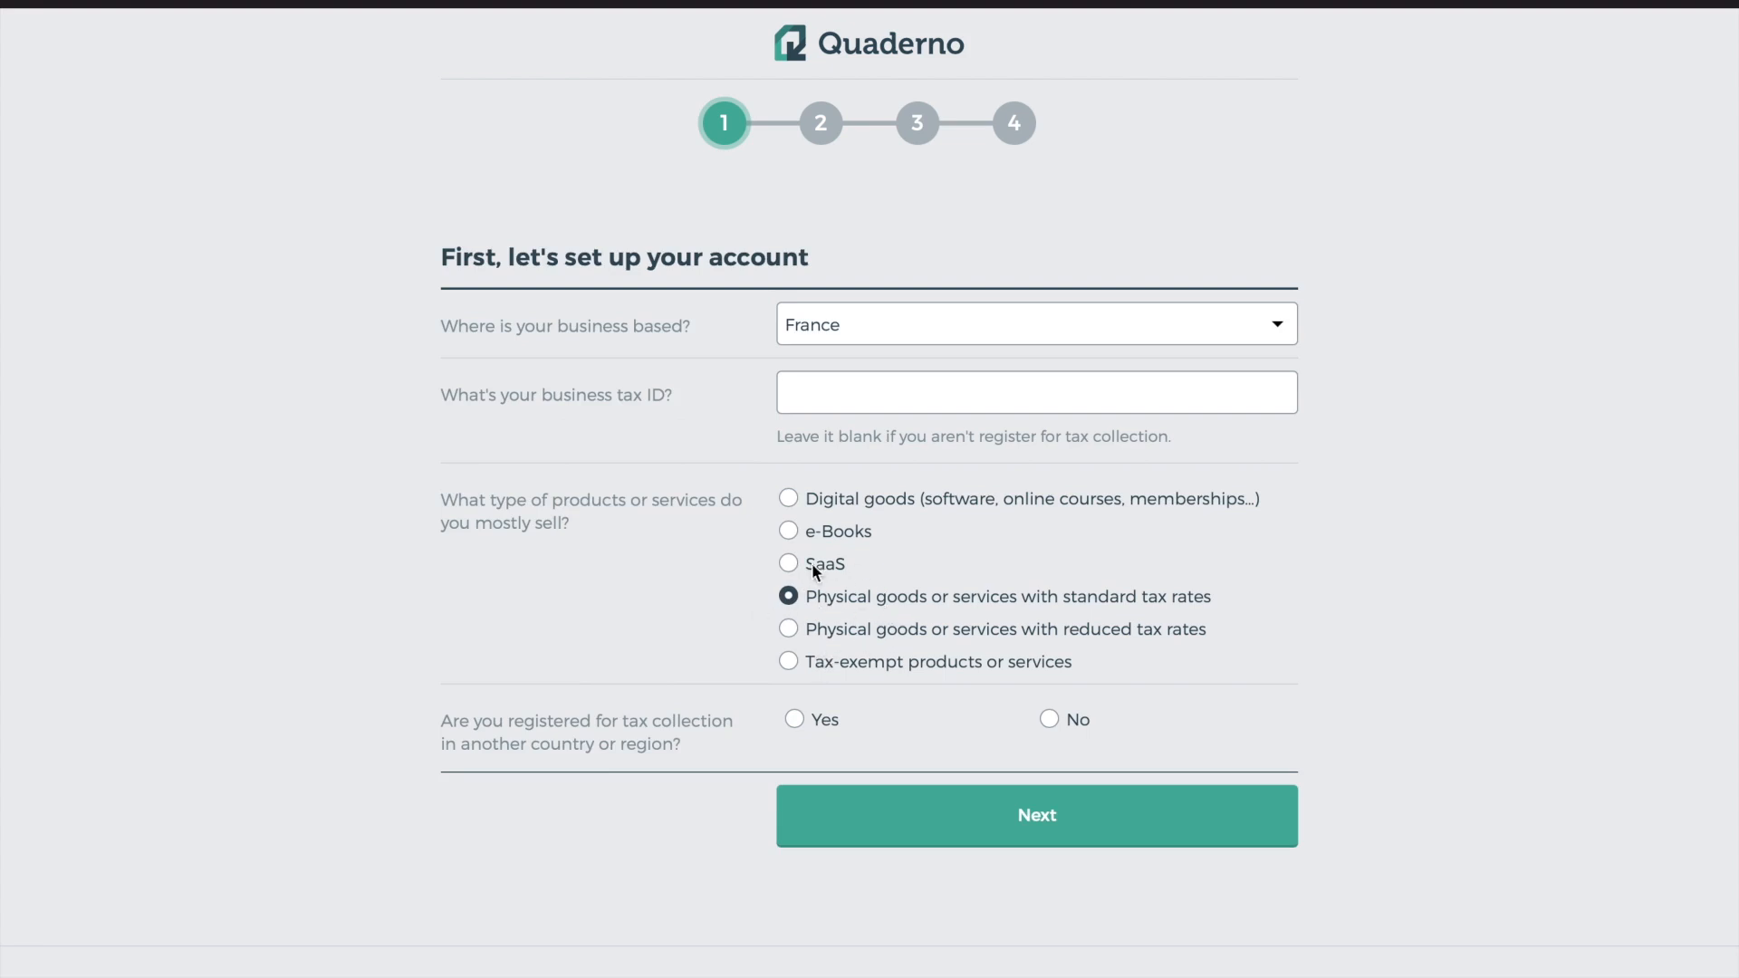
pyautogui.click(788, 499)
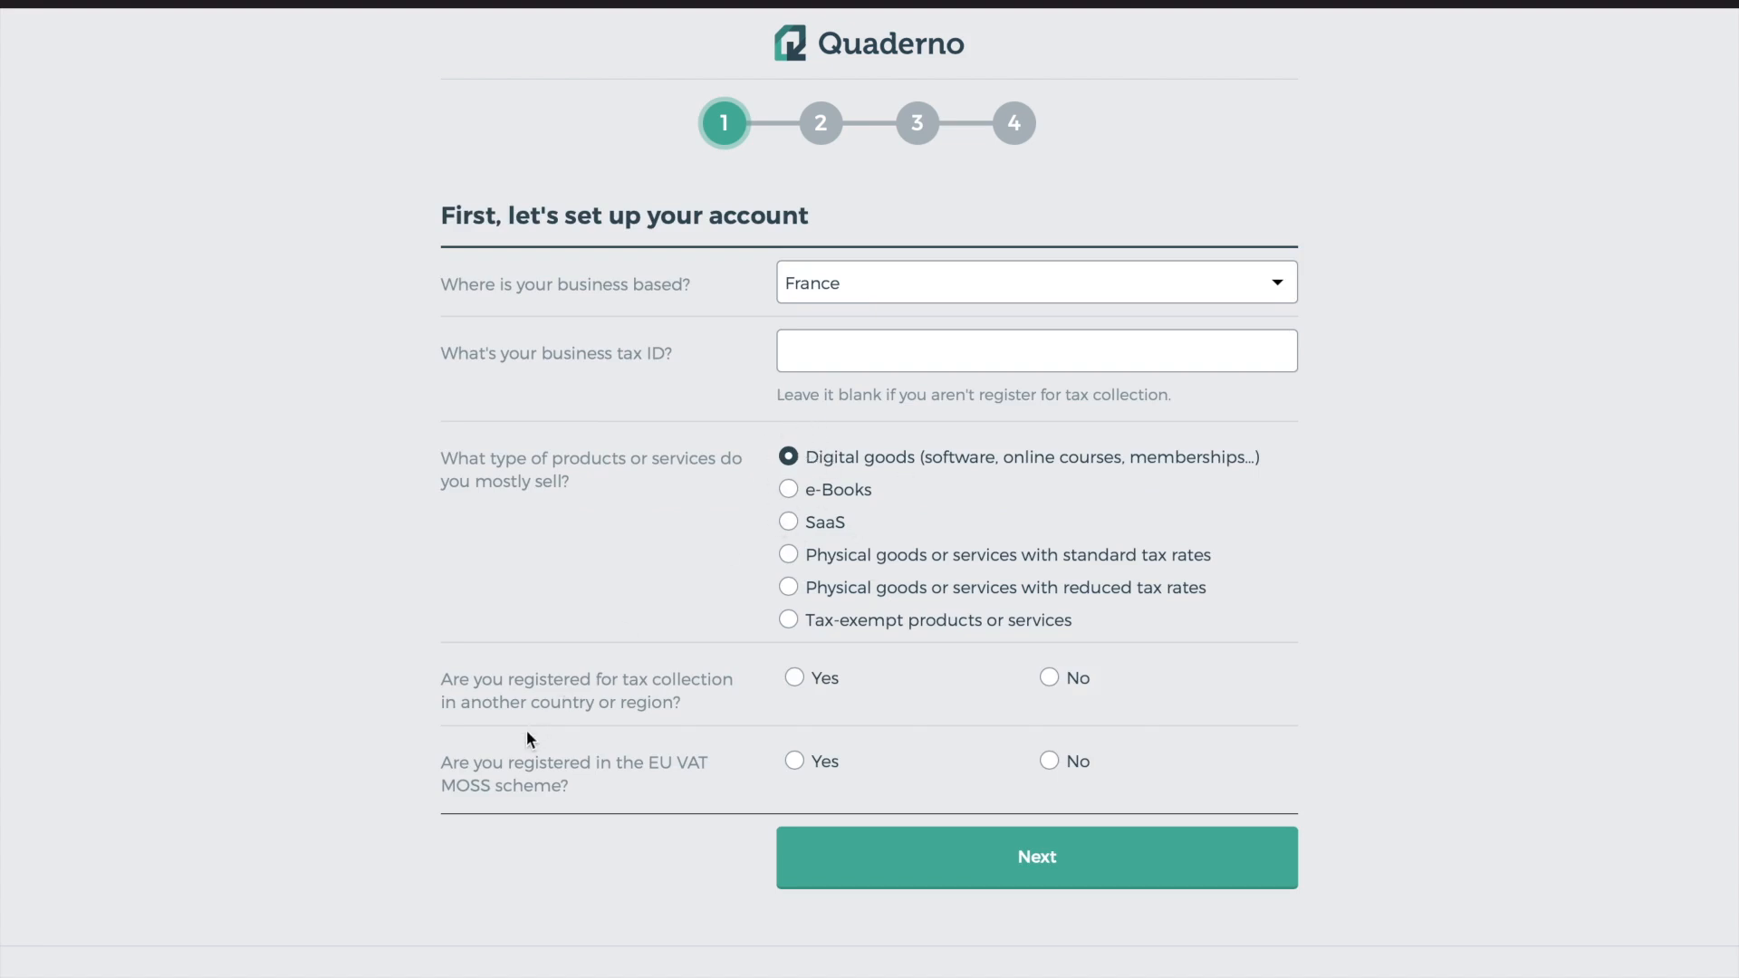
pyautogui.tripleClick(477, 693)
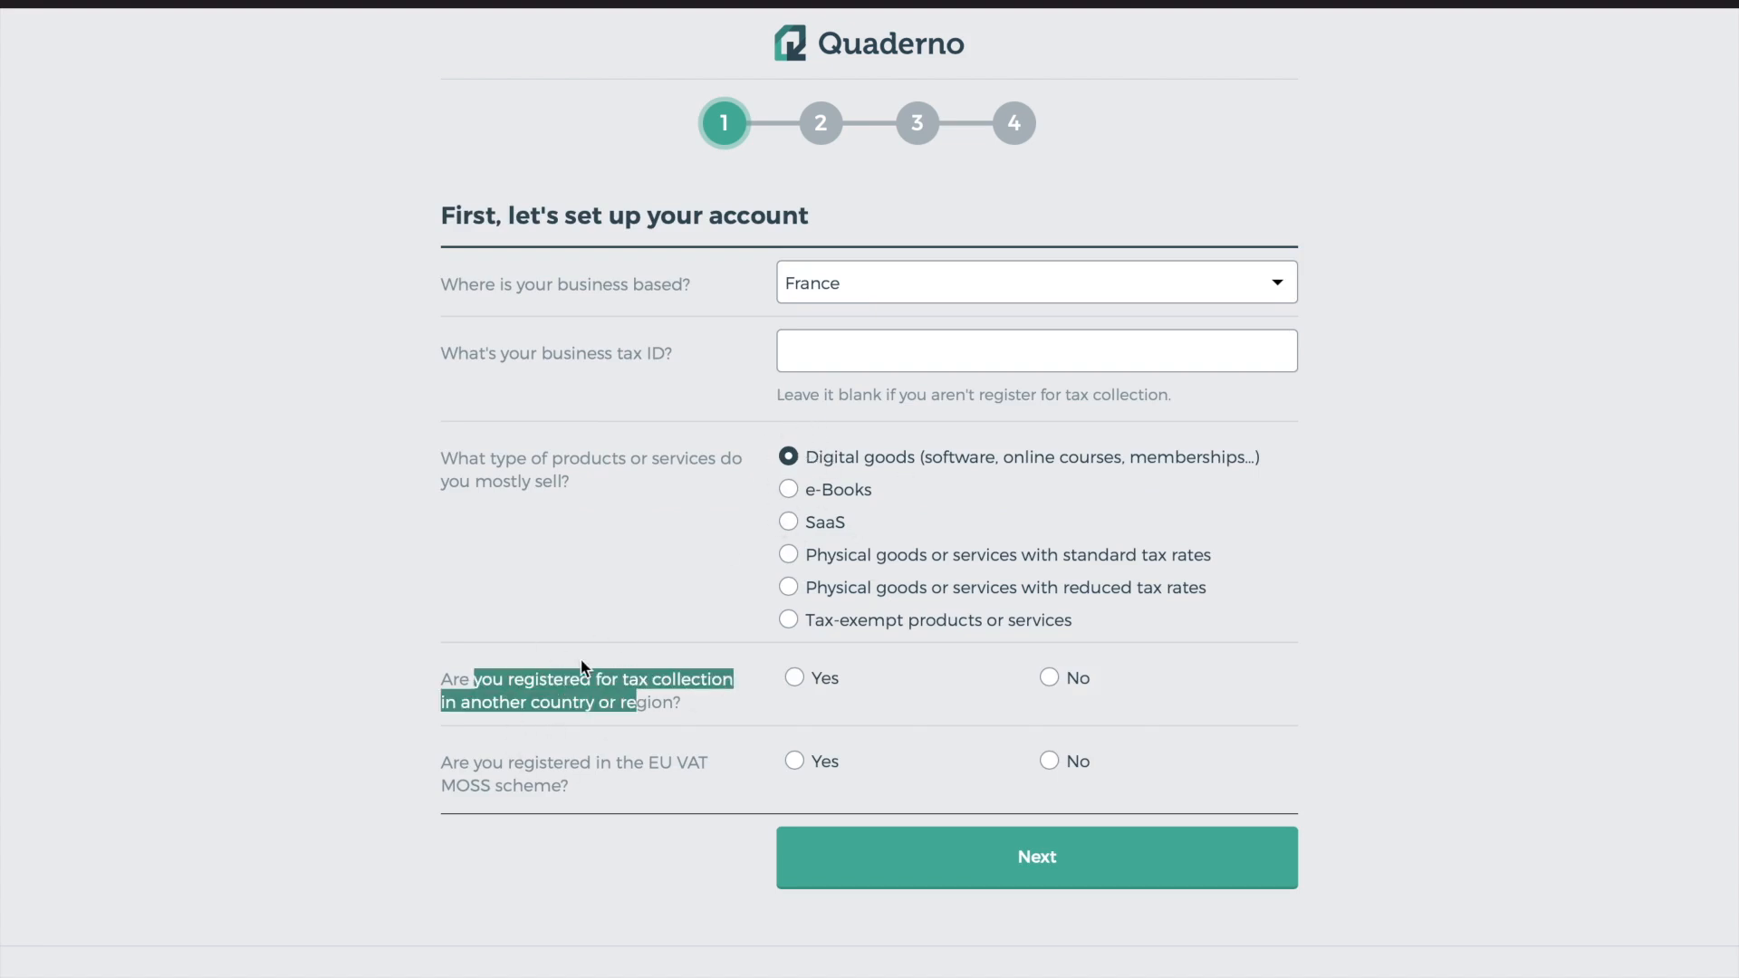
pyautogui.click(557, 644)
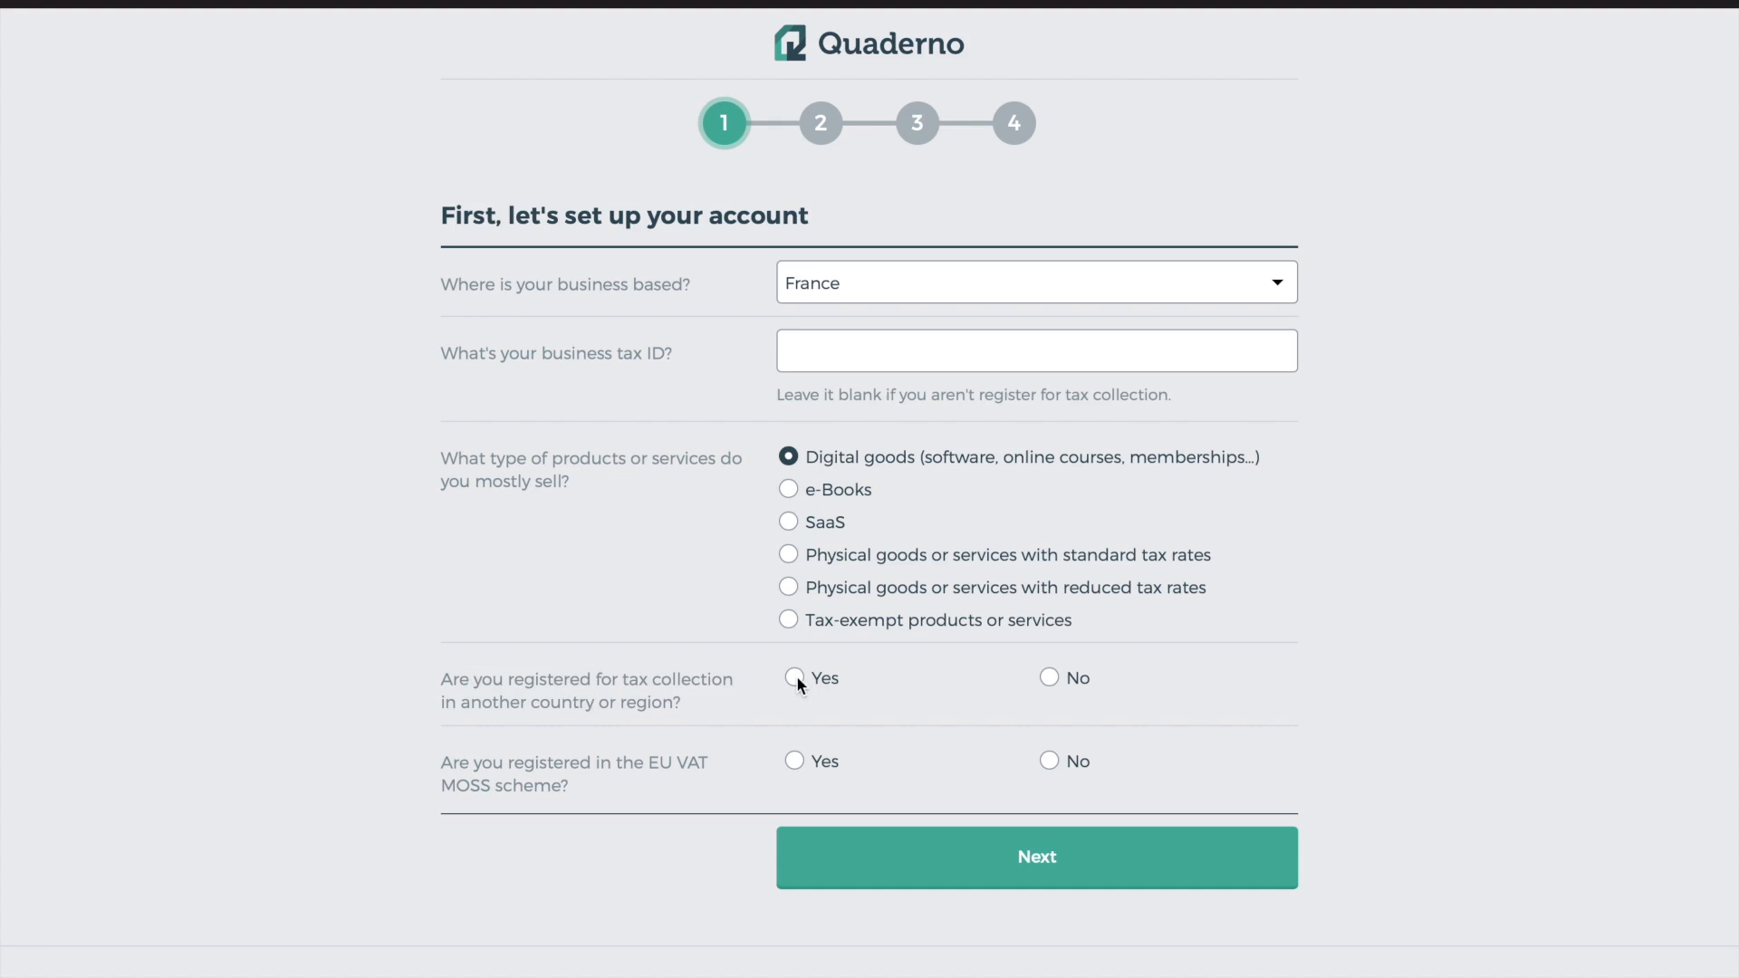
pyautogui.click(1046, 679)
pyautogui.click(794, 677)
# Skip the tax jurisdictions step and pass the sales platform question to reach payment processor selection
pyautogui.click(794, 761)
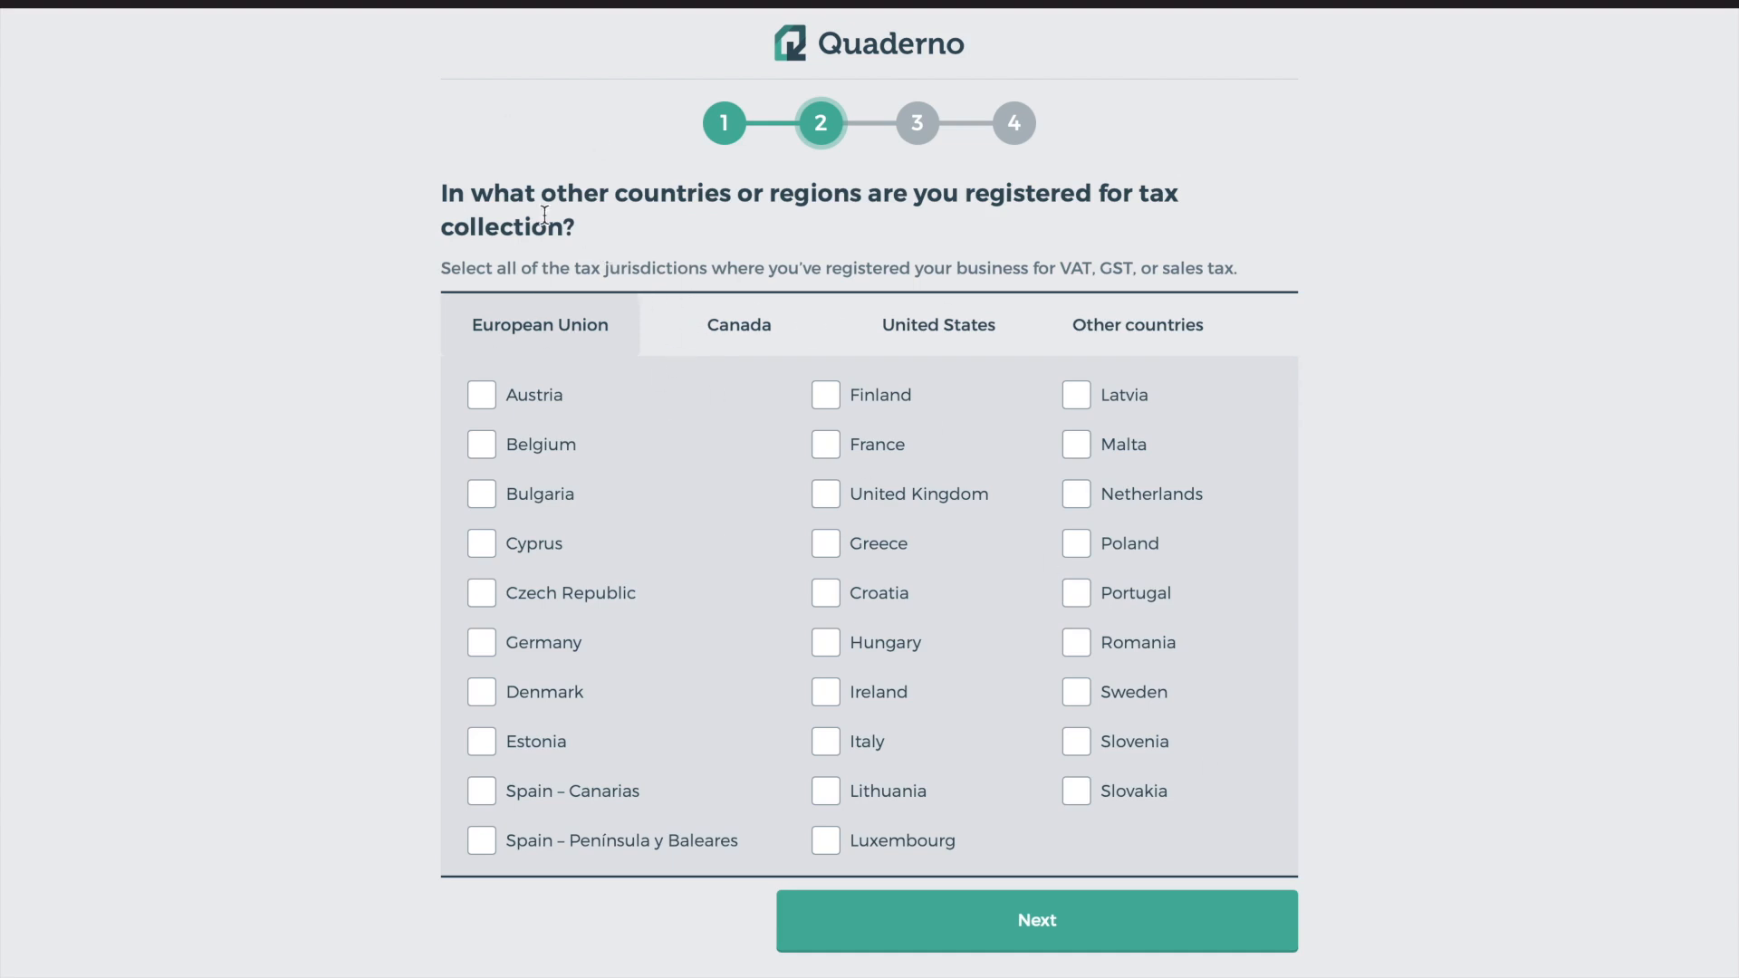
pyautogui.scroll(-2, 815, 453)
pyautogui.click(903, 896)
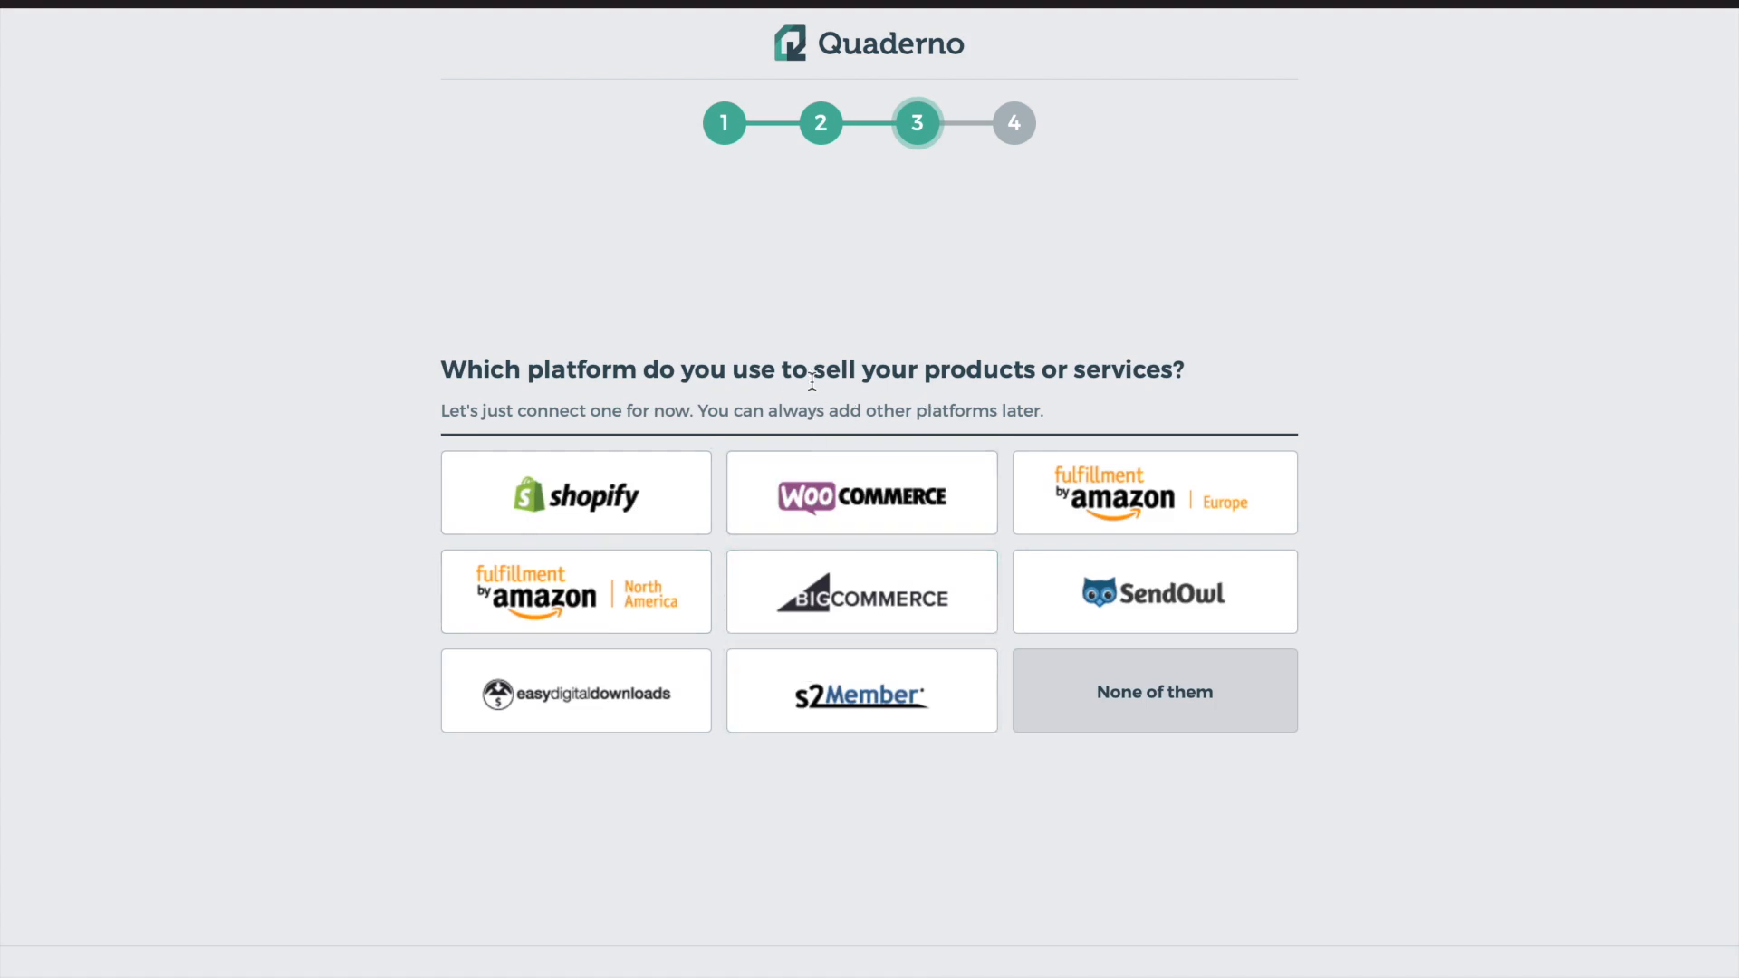
pyautogui.click(1103, 684)
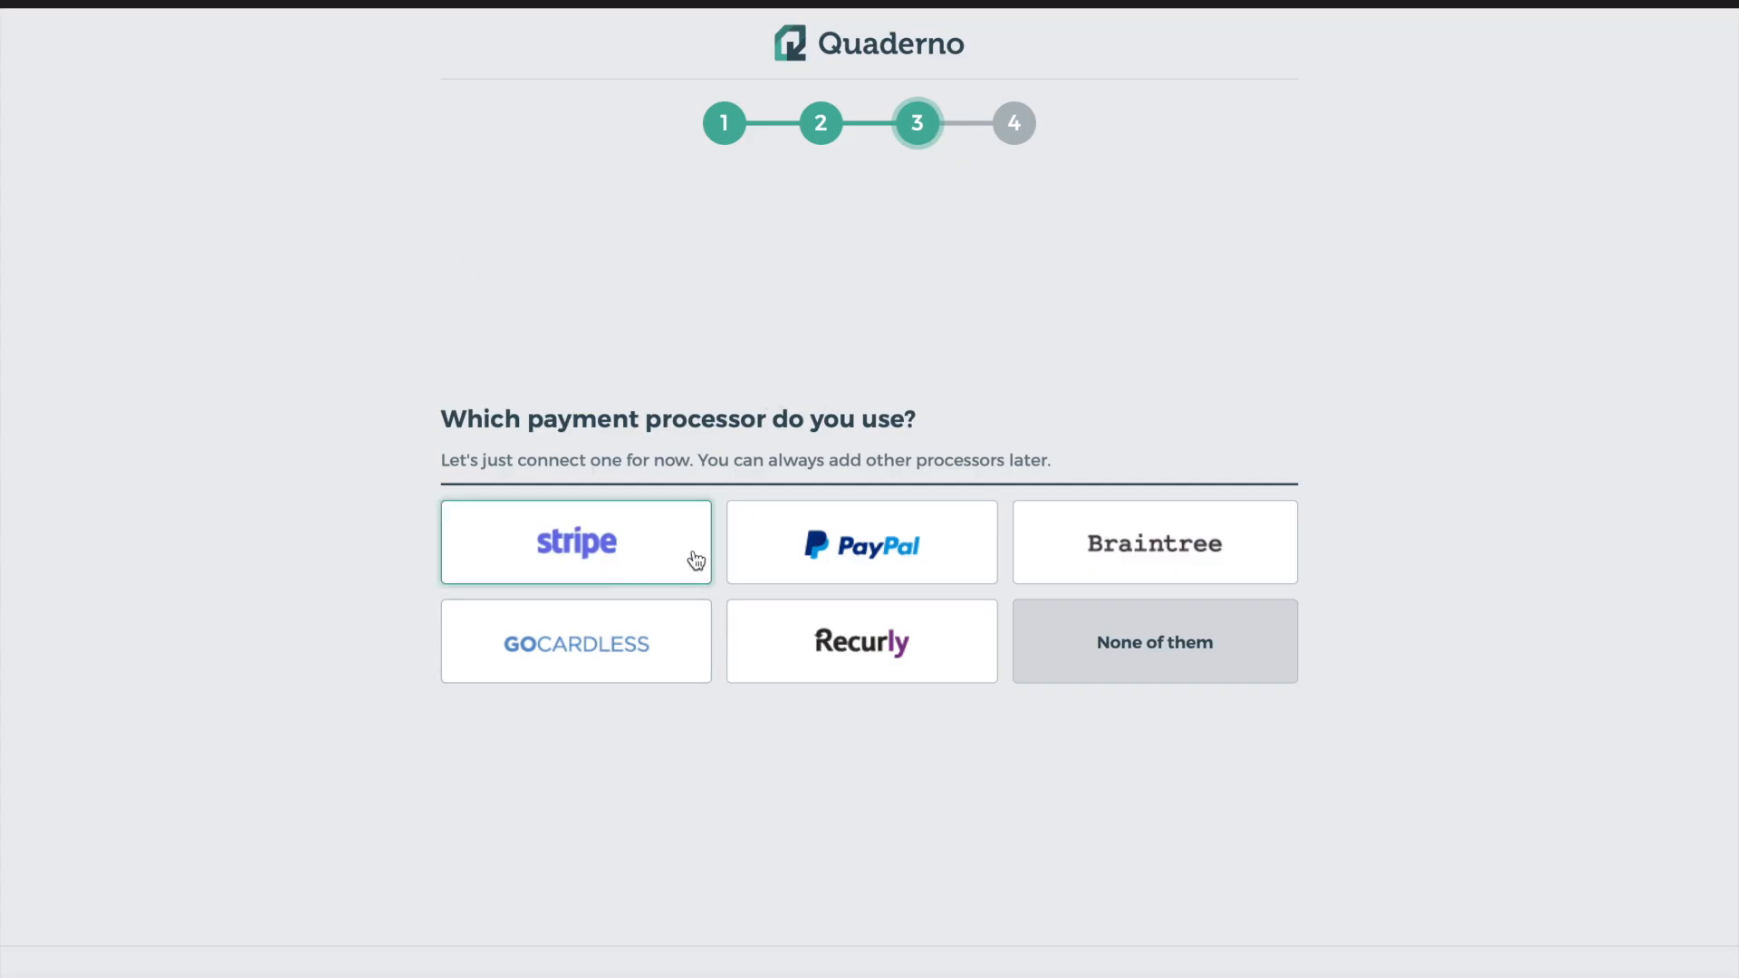
# Choose 'None of them' as payment processor, read the You're all set page, and enter the Home dashboard
pyautogui.click(1110, 646)
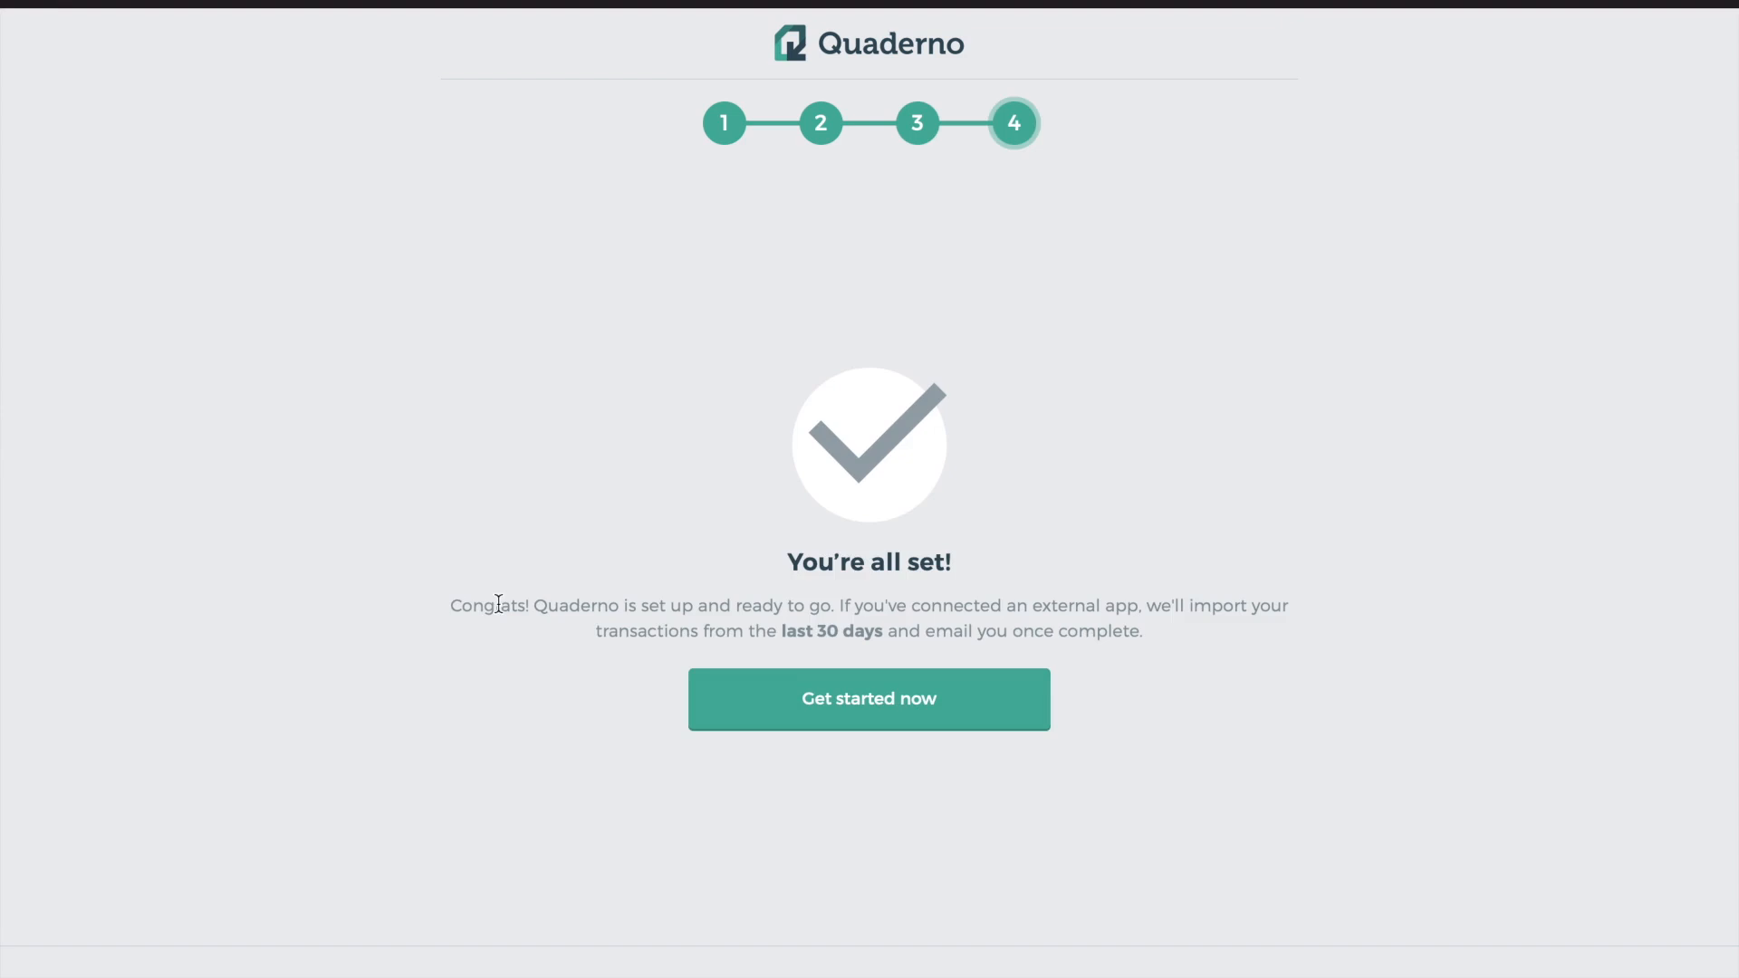
pyautogui.moveTo(496, 605); pyautogui.dragTo(656, 605)
pyautogui.click(730, 605)
pyautogui.moveTo(1150, 605); pyautogui.dragTo(1206, 653)
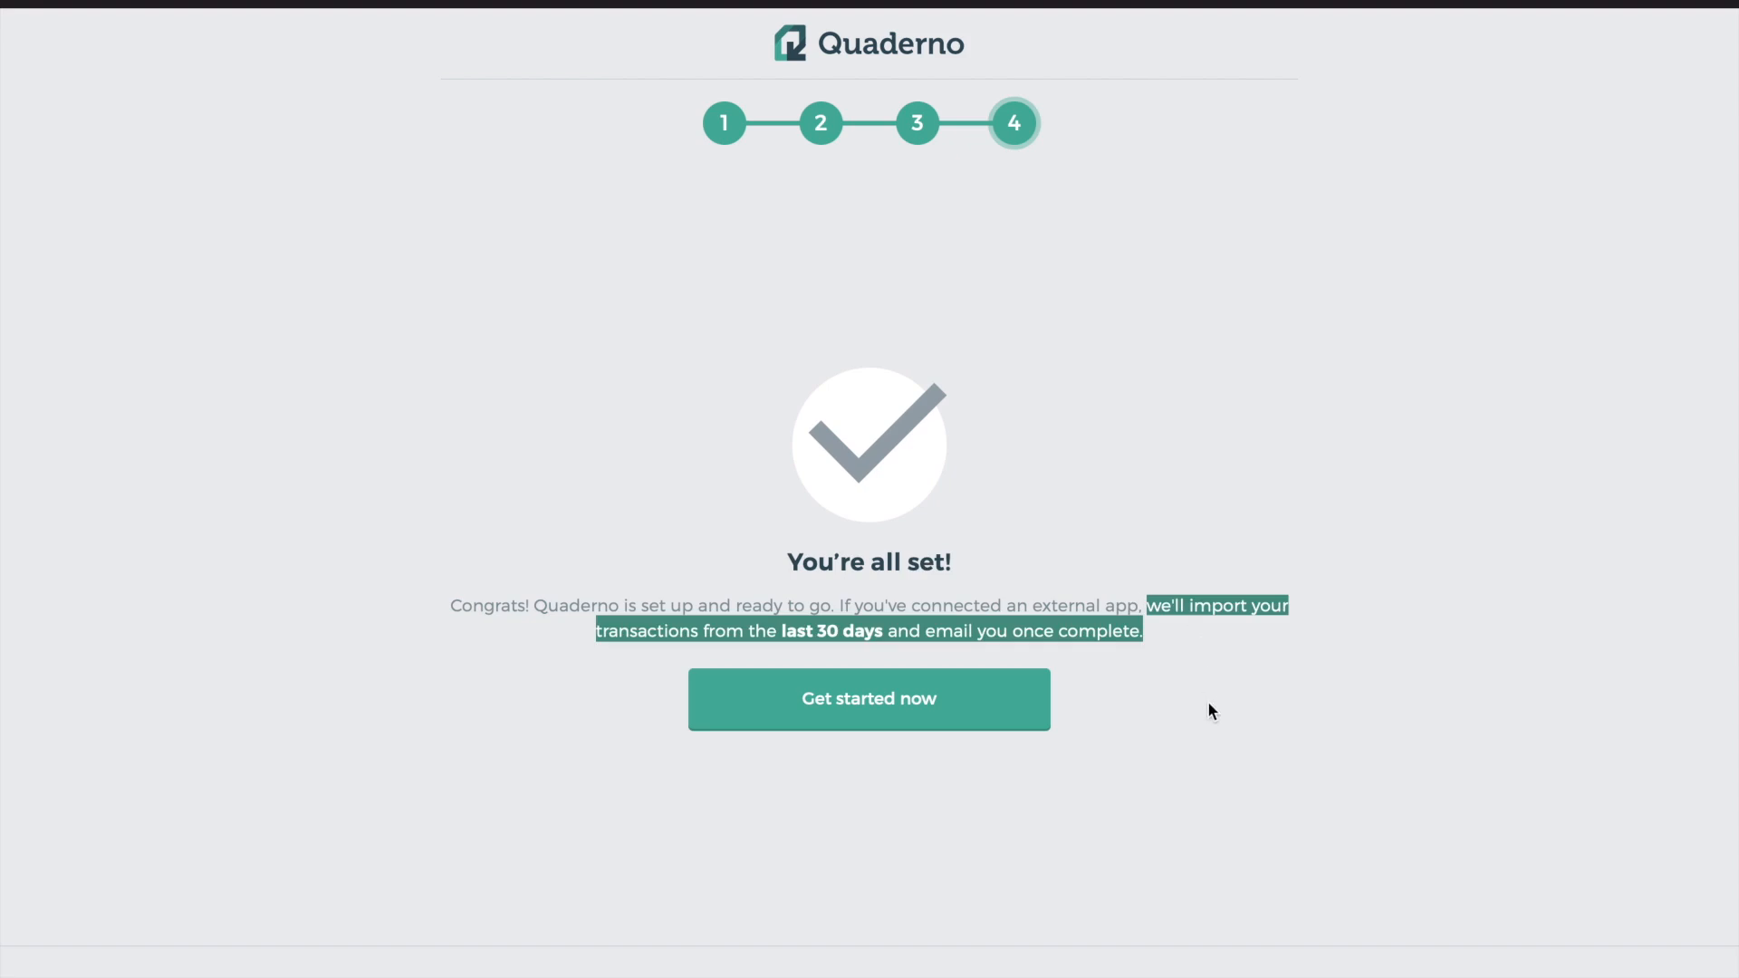
pyautogui.moveTo(1208, 701); pyautogui.dragTo(851, 702)
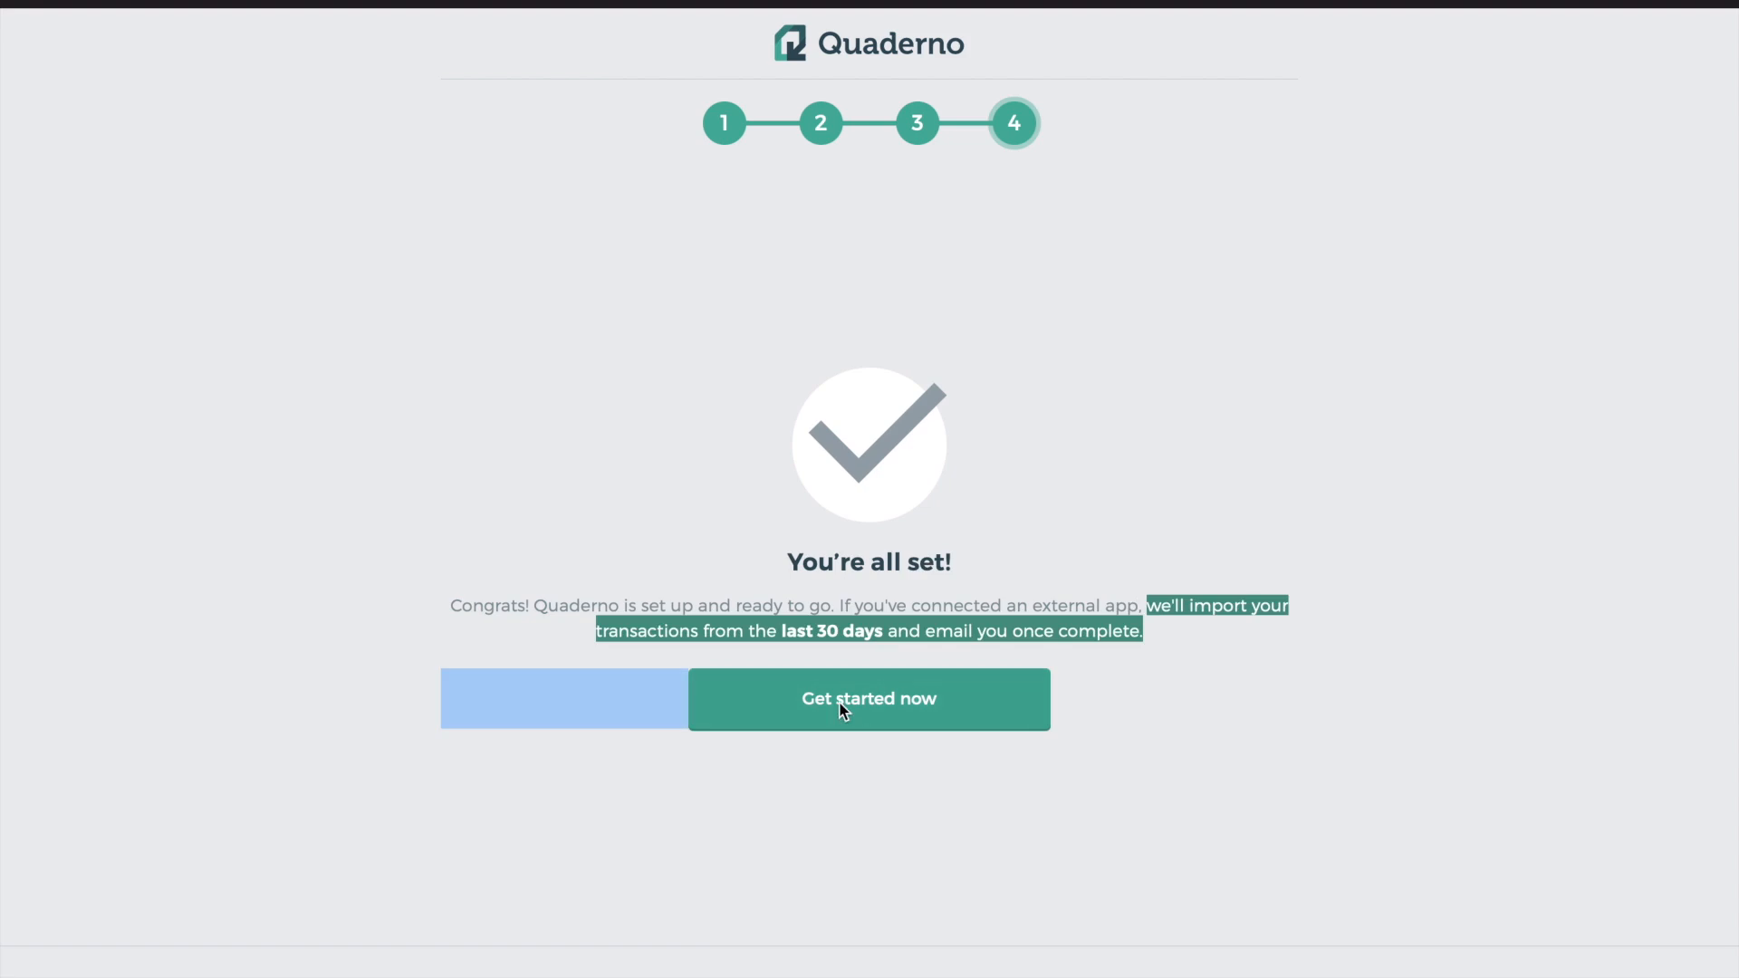
pyautogui.click(1214, 538)
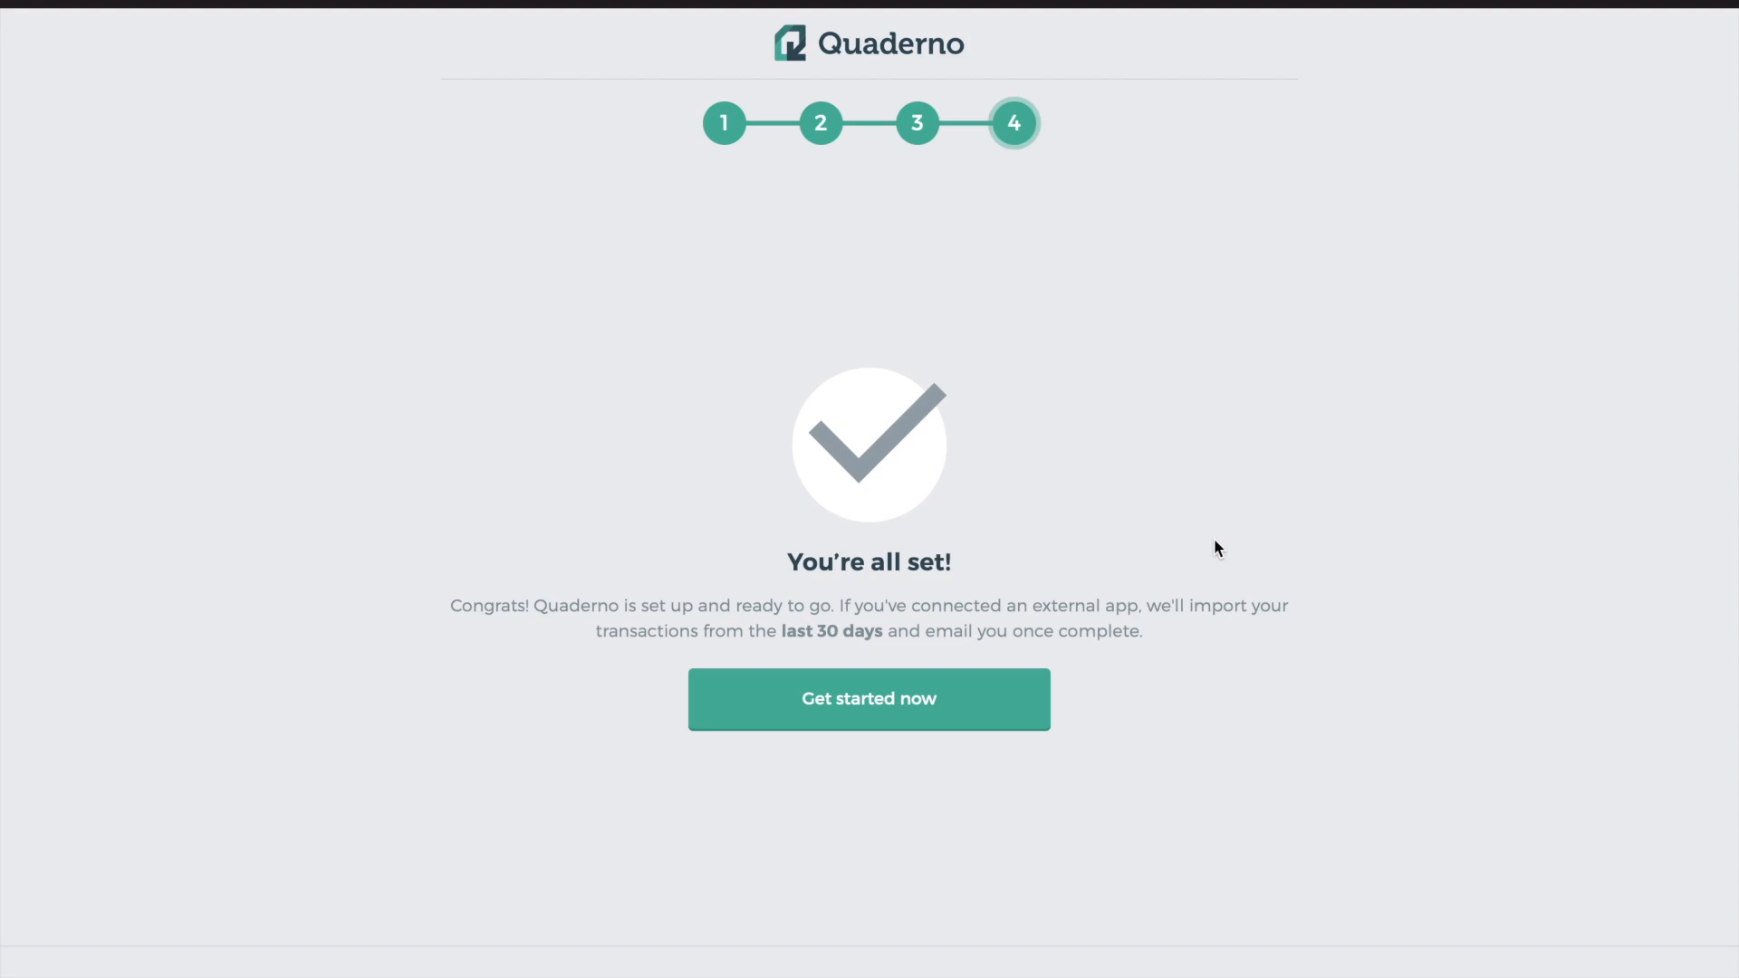
pyautogui.moveTo(777, 630); pyautogui.dragTo(884, 631)
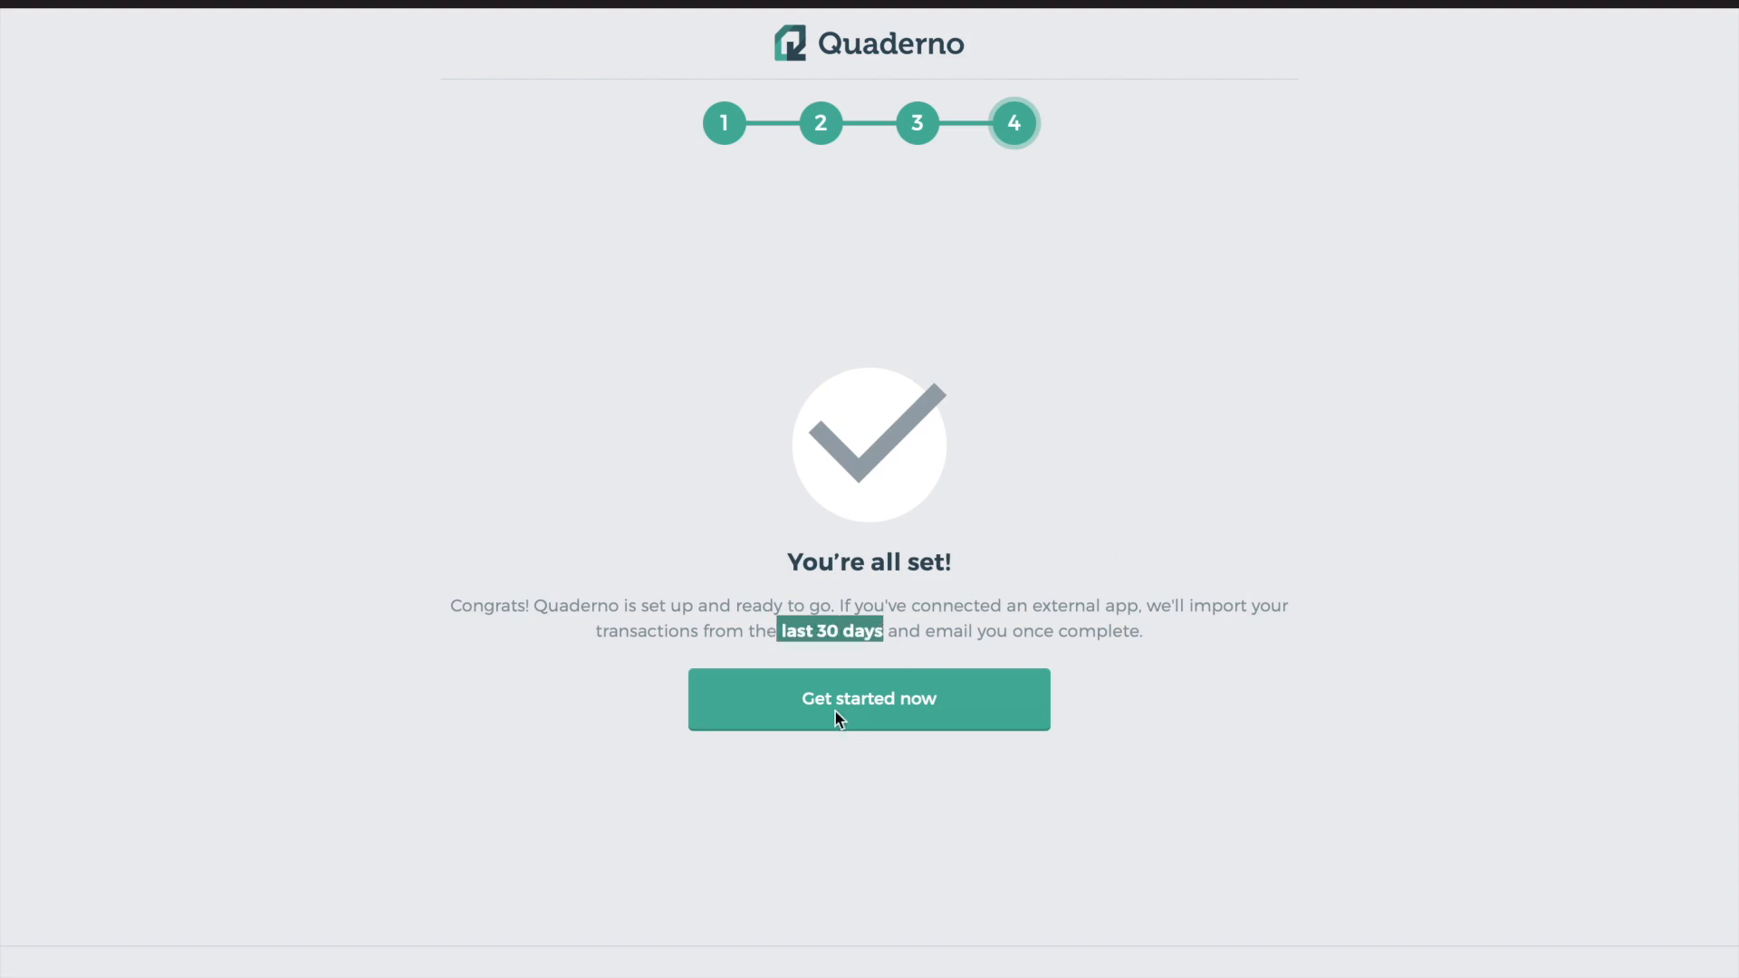
pyautogui.click(926, 717)
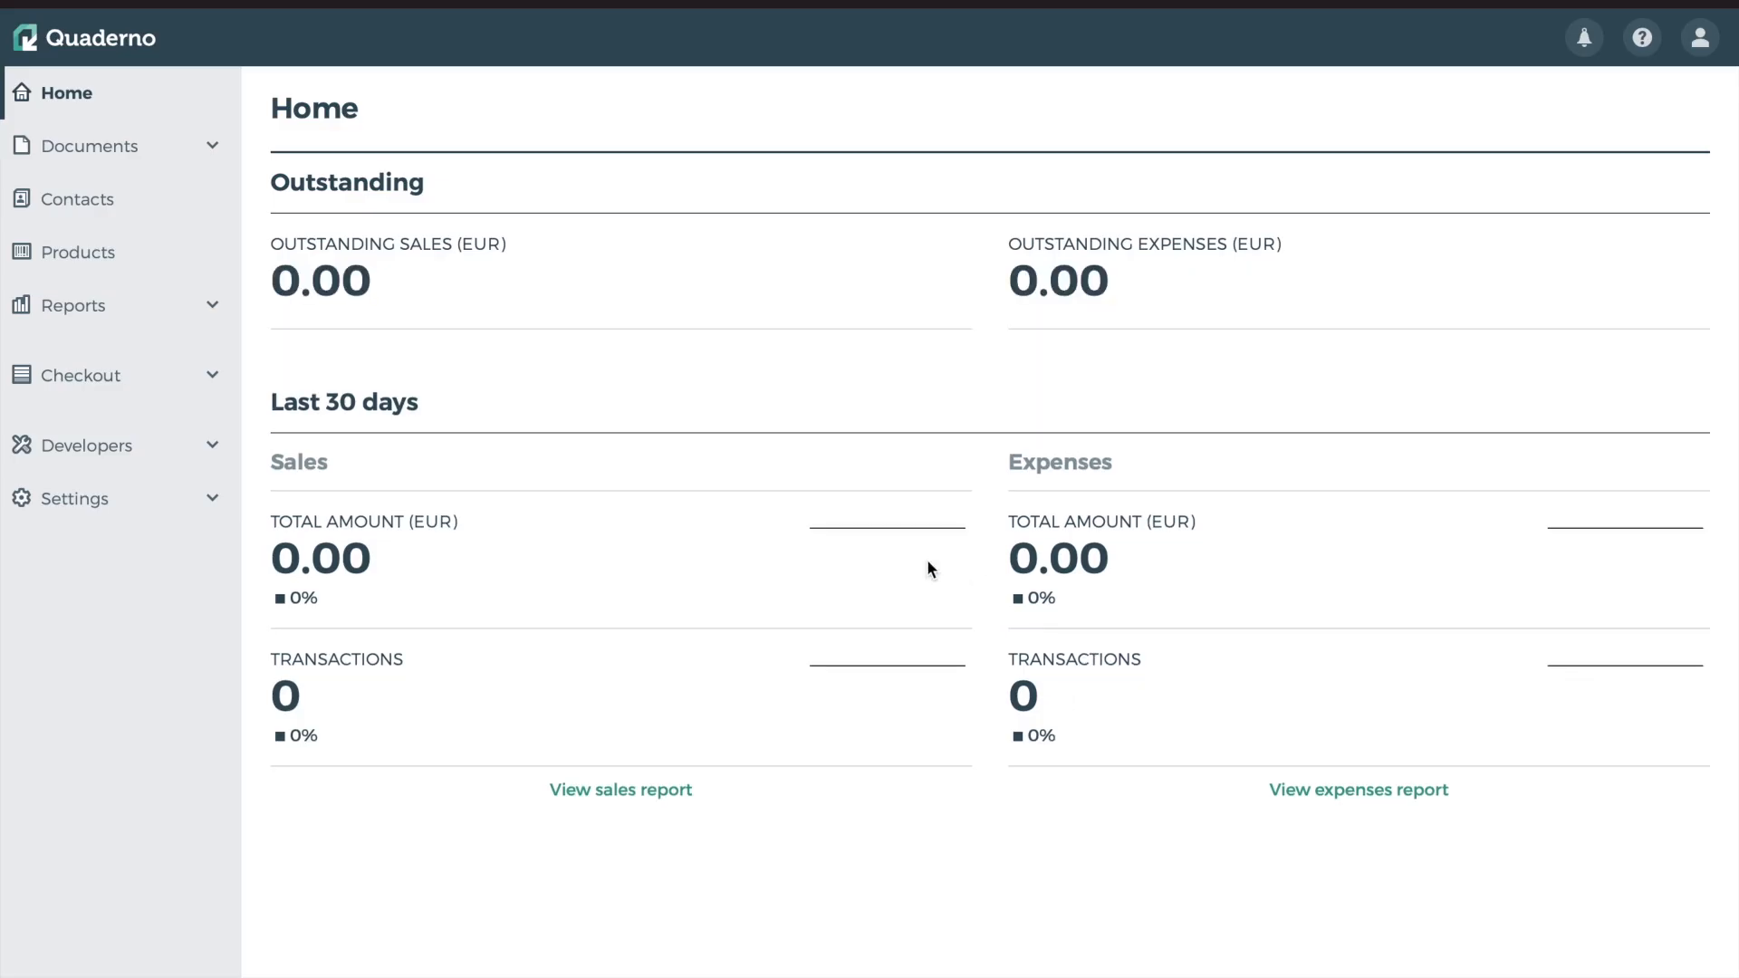
pyautogui.moveTo(1092, 975)
pyautogui.moveTo(319, 398); pyautogui.dragTo(404, 375)
pyautogui.click(541, 413)
pyautogui.moveTo(270, 264); pyautogui.dragTo(419, 272)
pyautogui.moveTo(1031, 282); pyautogui.dragTo(1236, 283)
pyautogui.click(649, 275)
pyautogui.moveTo(264, 539); pyautogui.dragTo(450, 556)
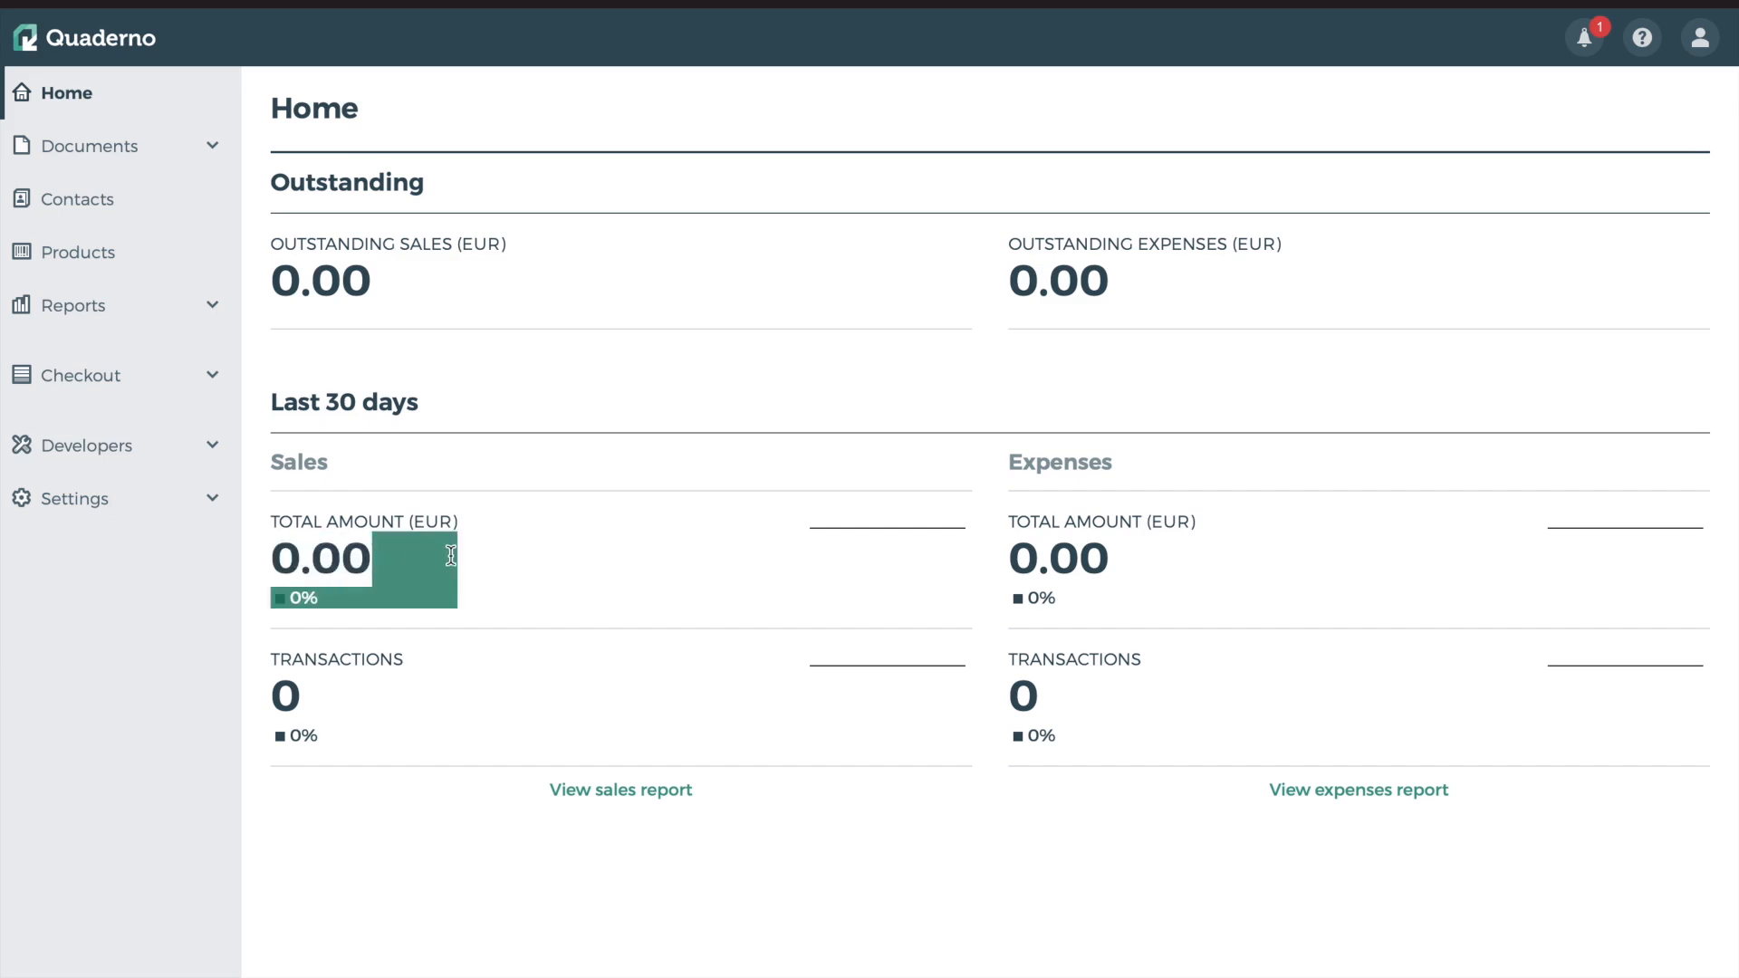
pyautogui.click(432, 438)
pyautogui.moveTo(313, 405); pyautogui.dragTo(464, 404)
pyautogui.moveTo(1012, 567); pyautogui.dragTo(1161, 557)
pyautogui.click(1161, 557)
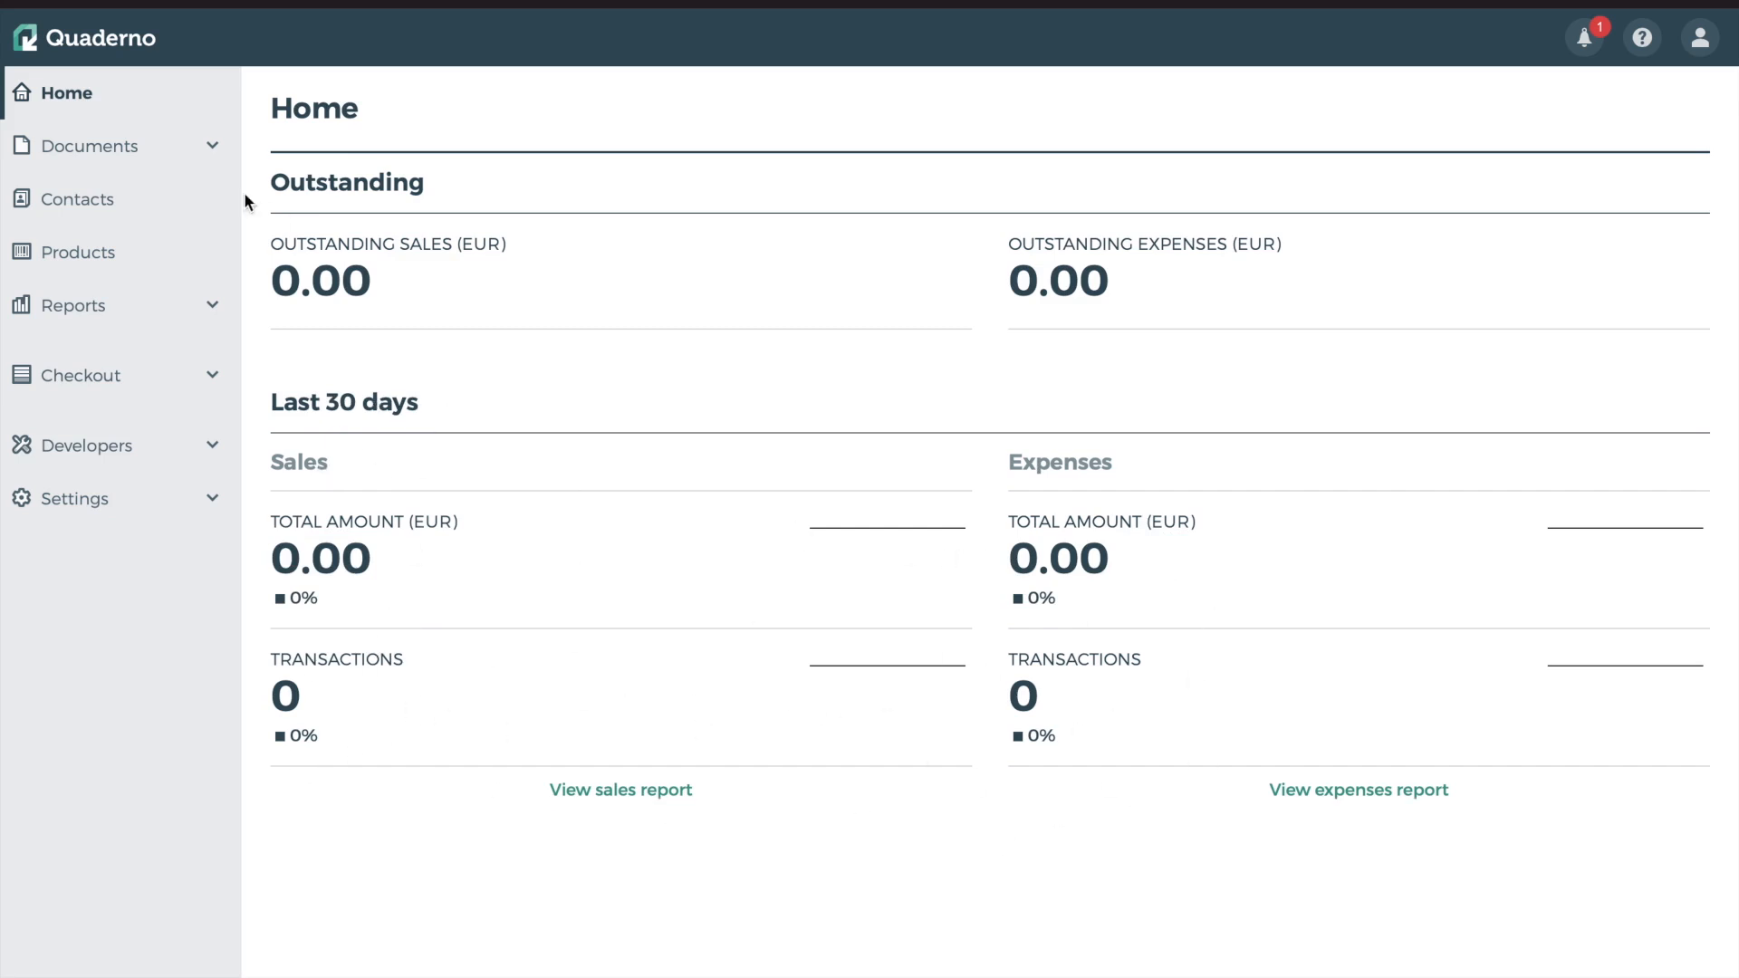
# Expand Documents in the sidebar and view the empty Invoices page
pyautogui.click(98, 147)
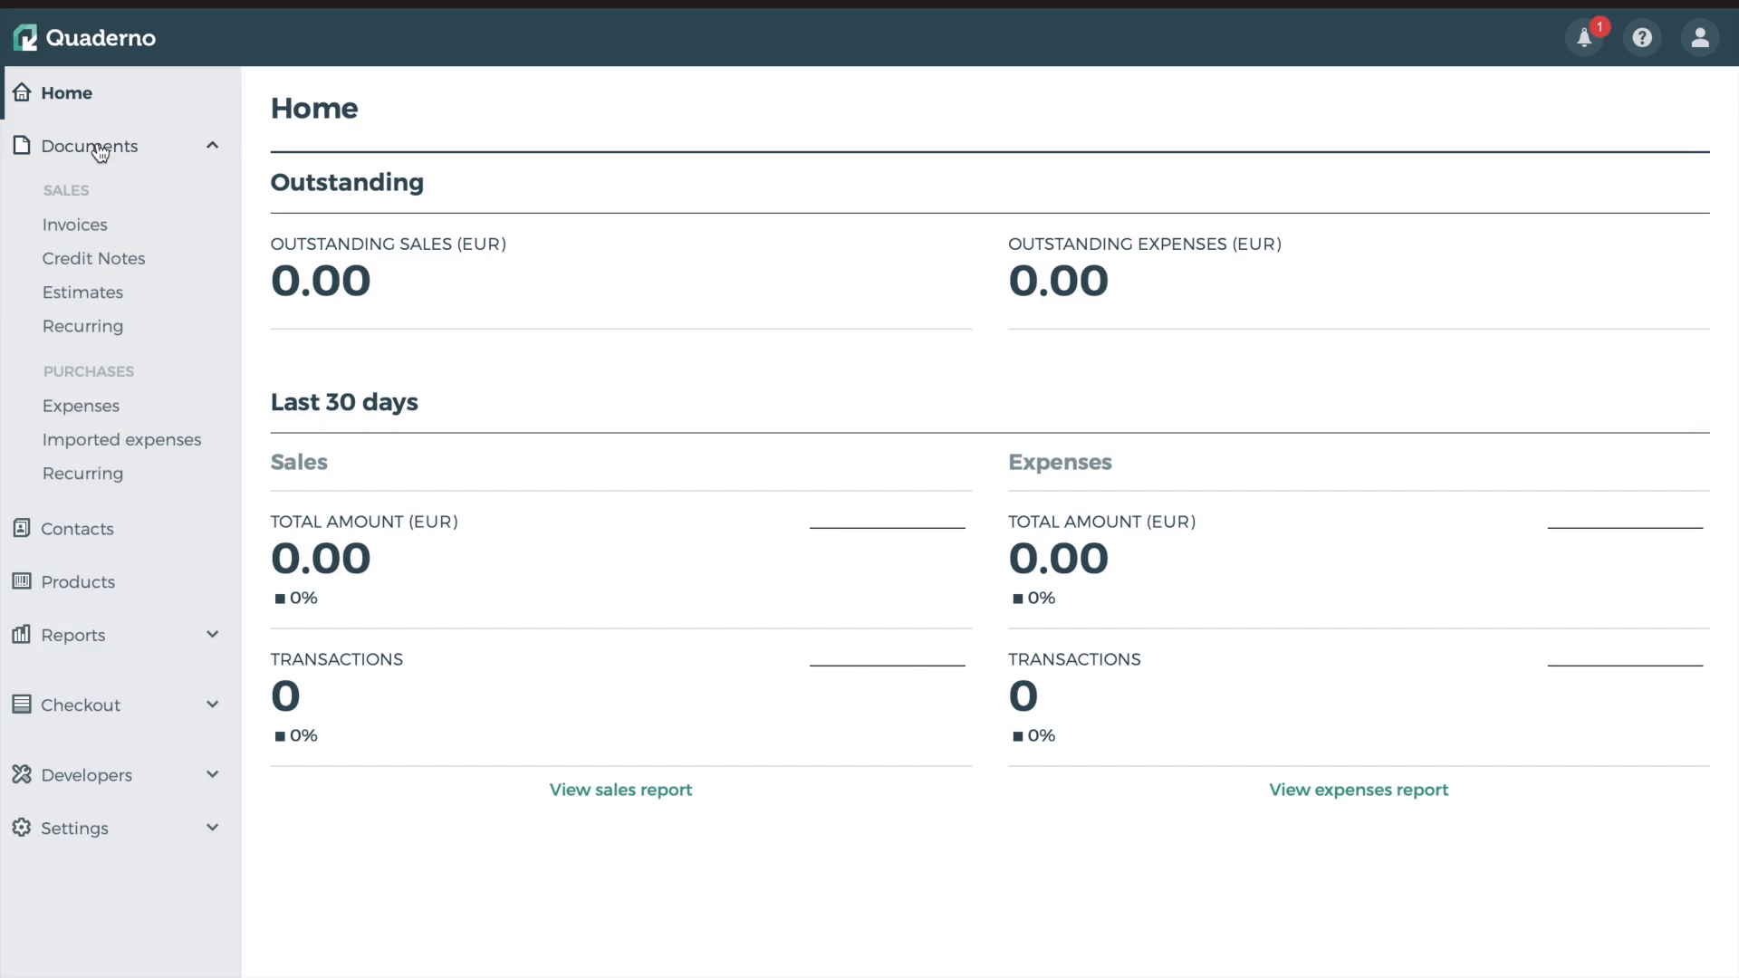
pyautogui.click(82, 233)
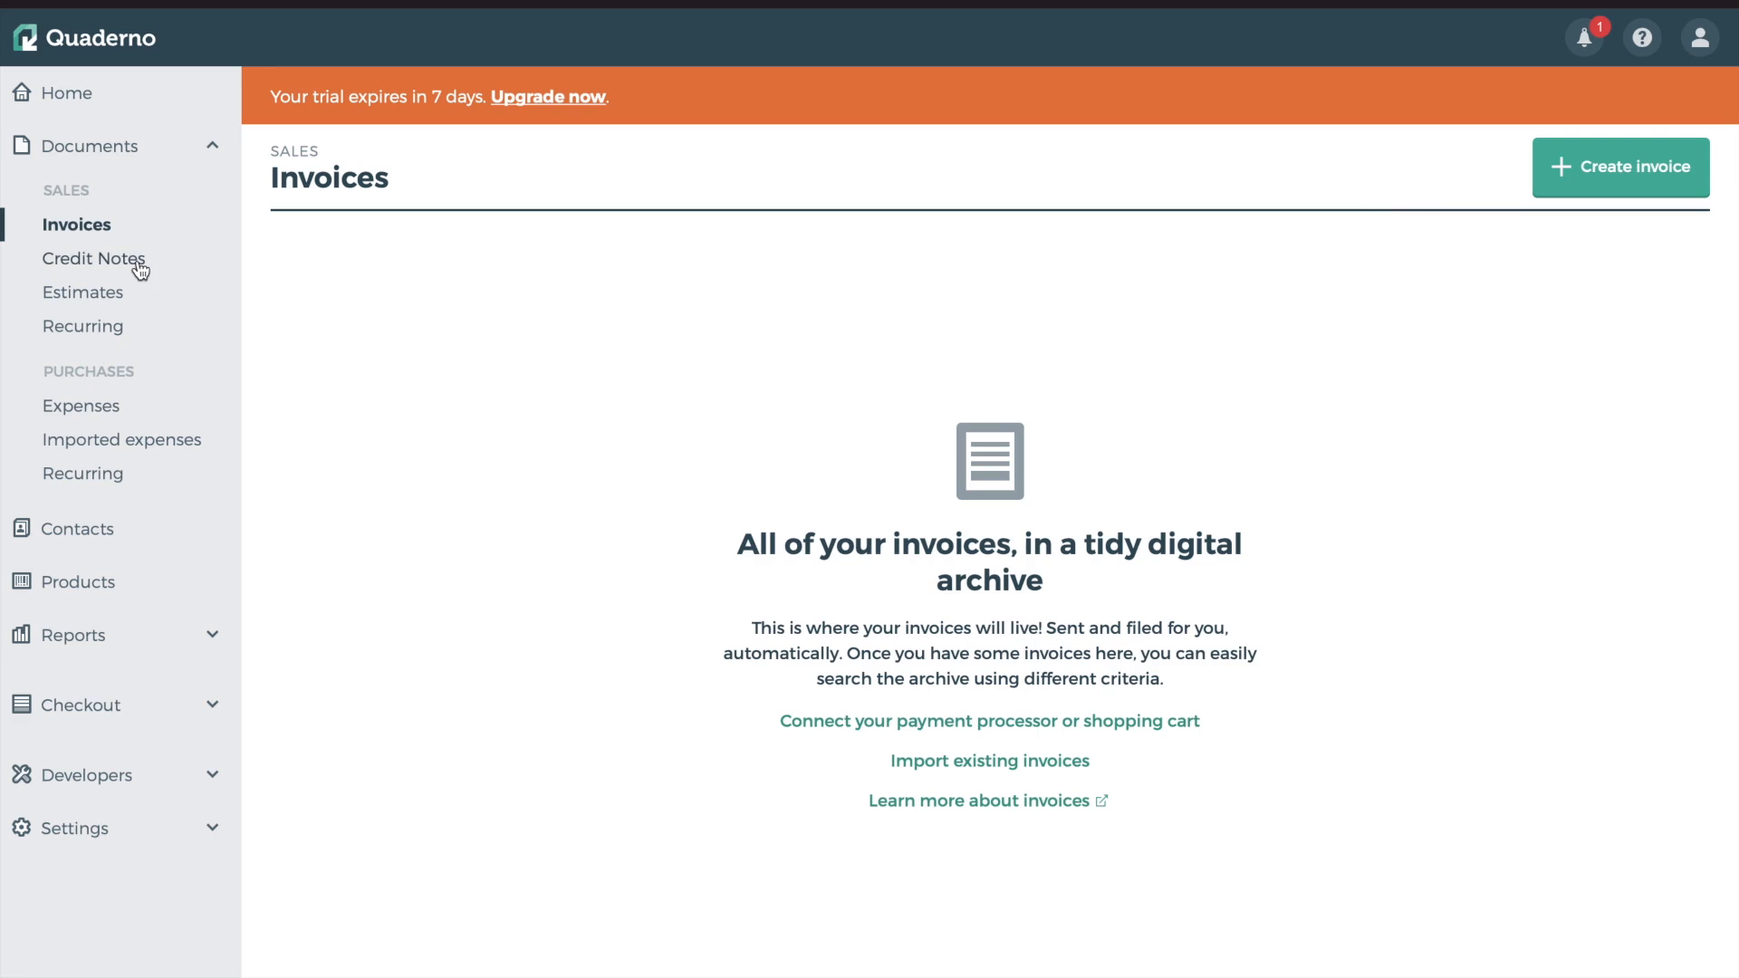
pyautogui.hotkey('ctrl', 'a')
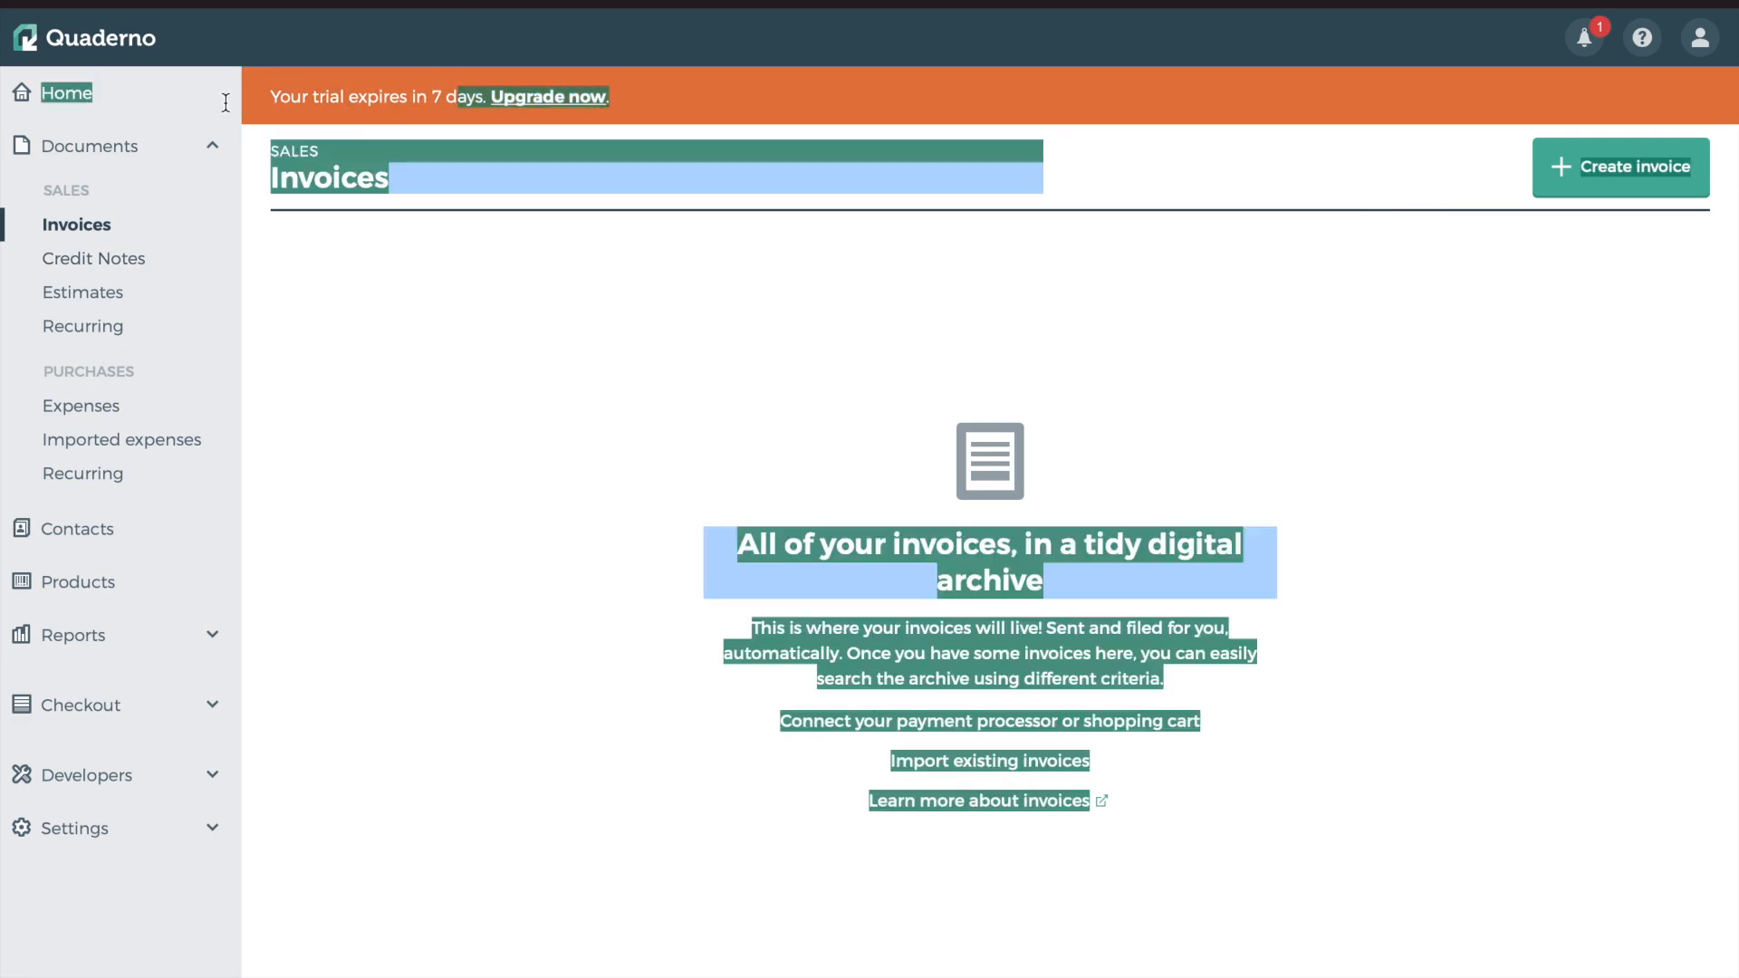
pyautogui.click(434, 143)
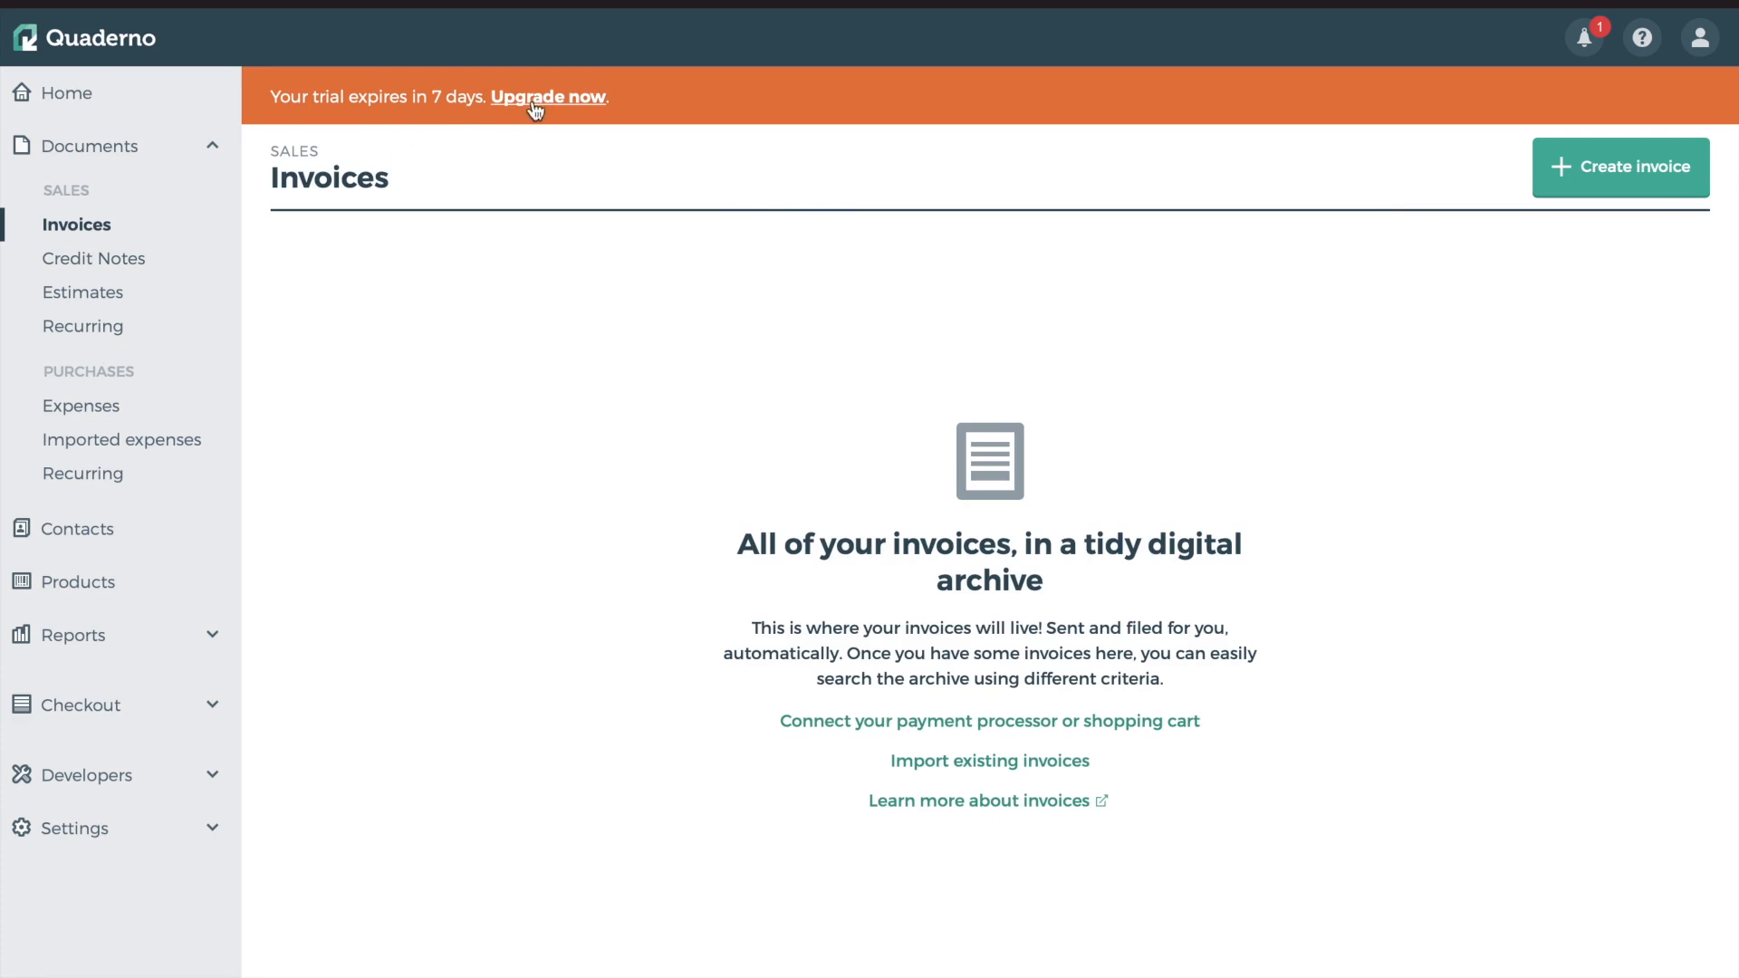
# Look through the empty Credit Notes, Estimates and sales Recurring invoices pages
pyautogui.click(101, 259)
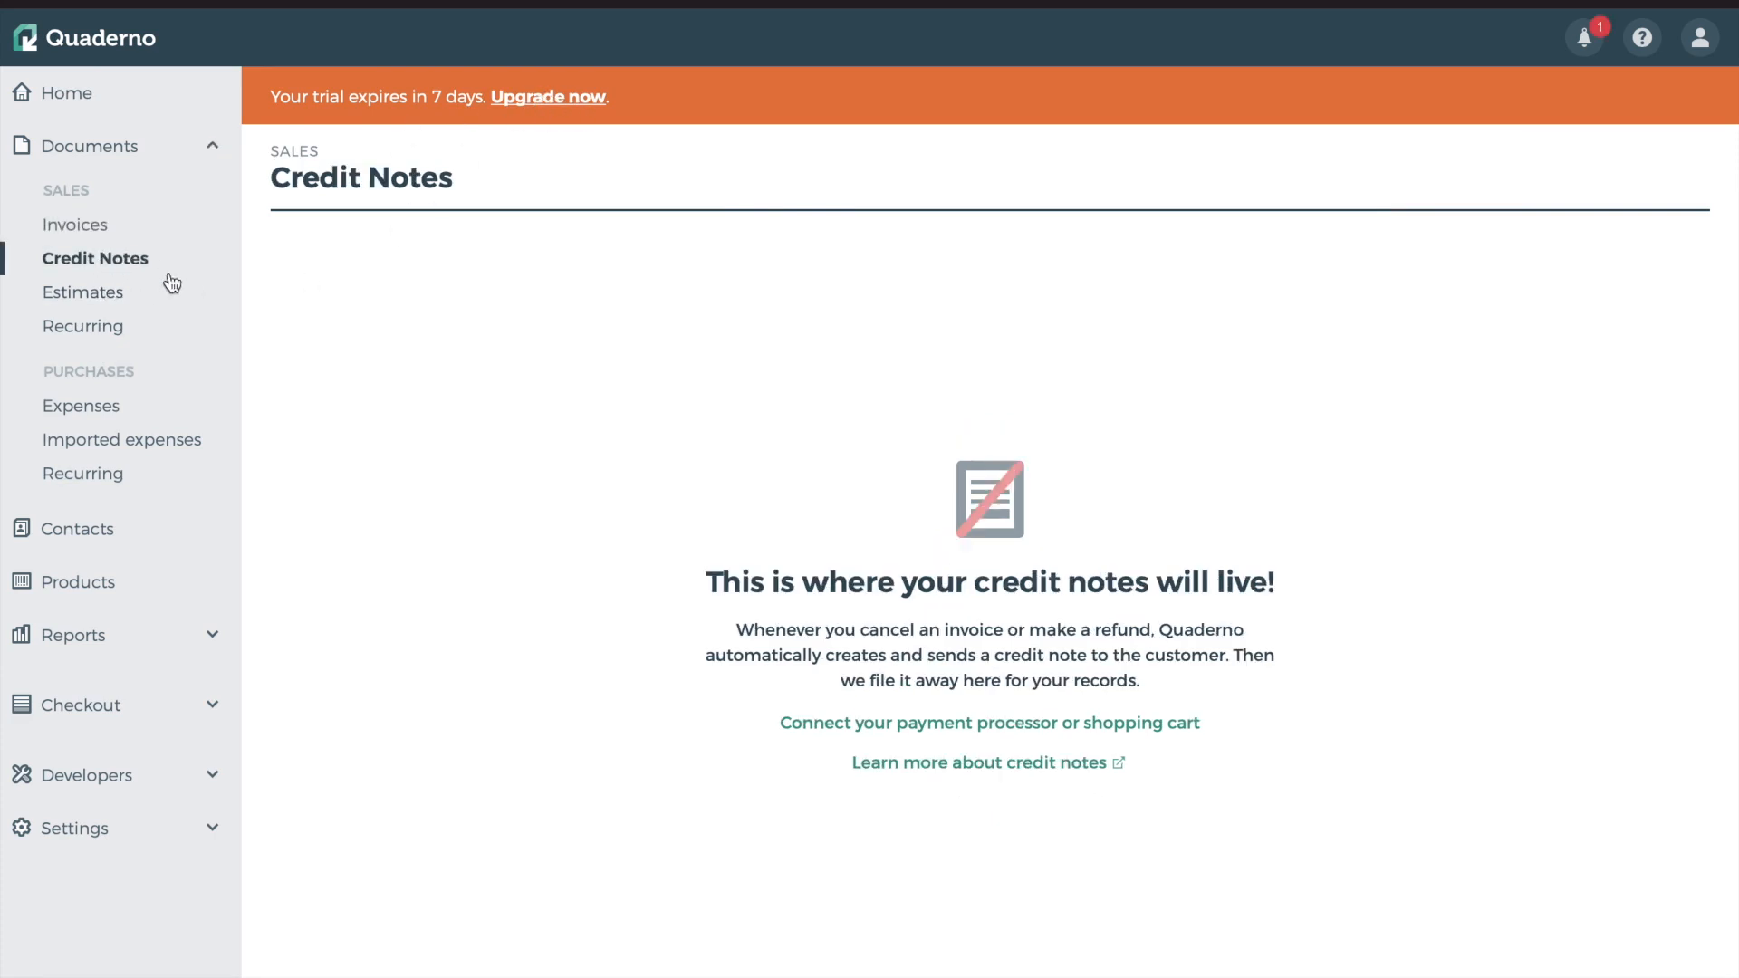
pyautogui.click(83, 293)
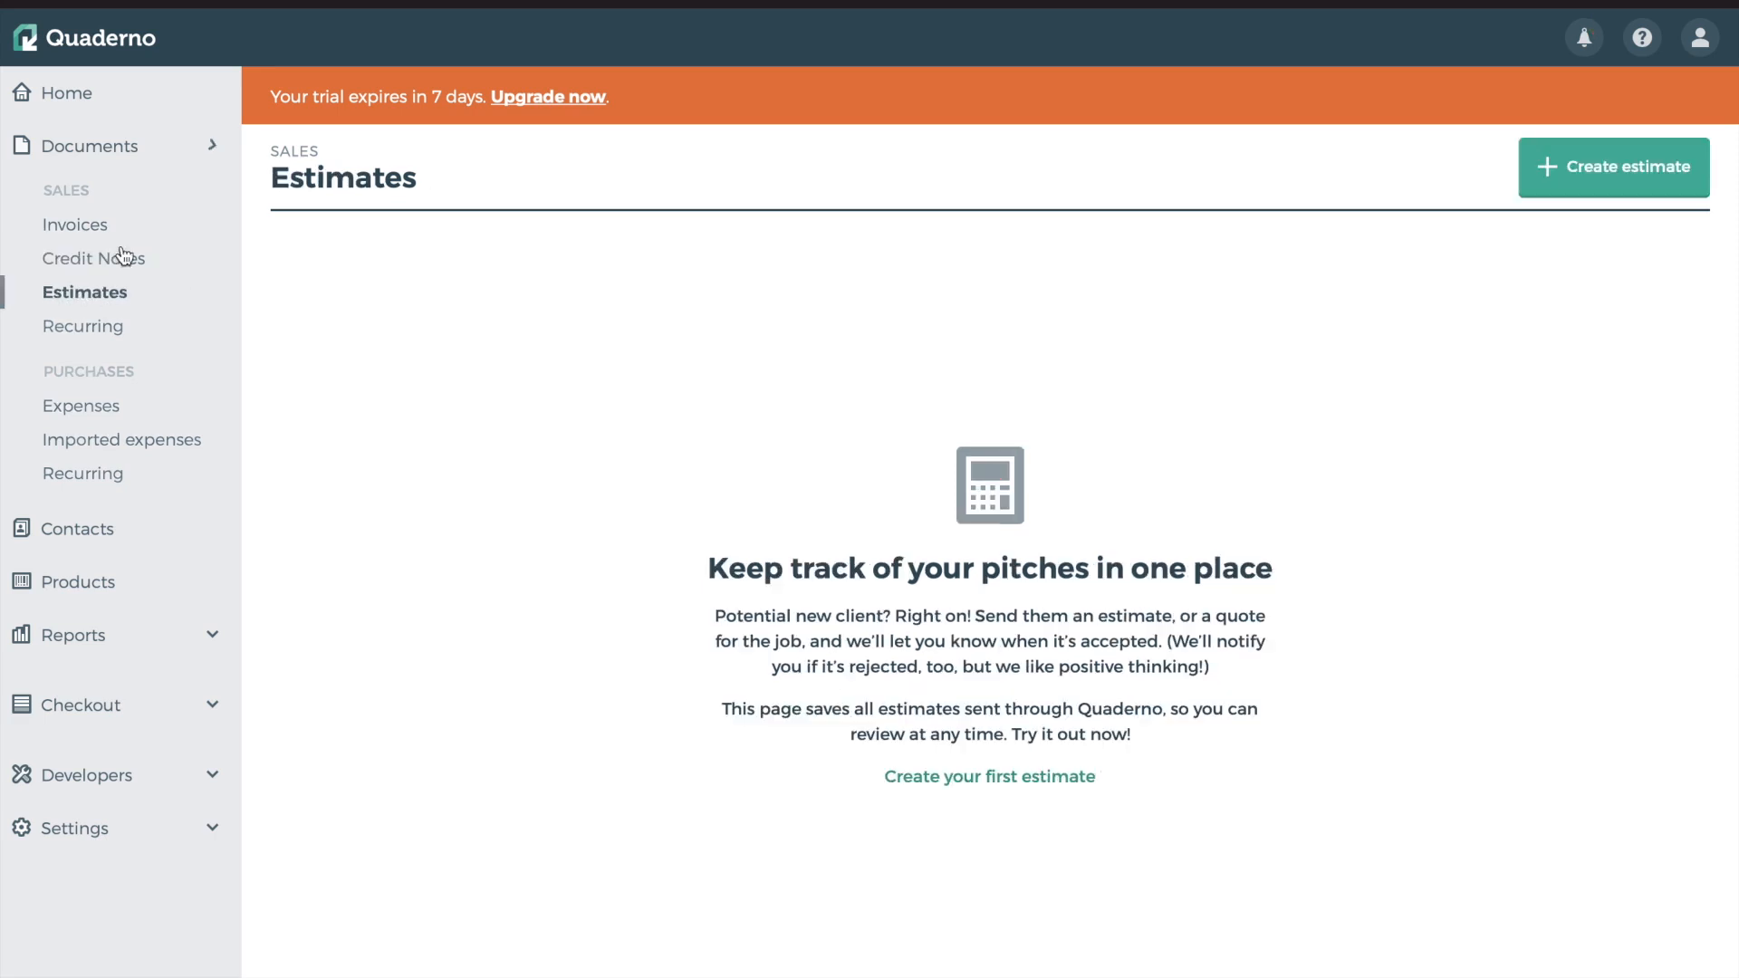
pyautogui.click(85, 328)
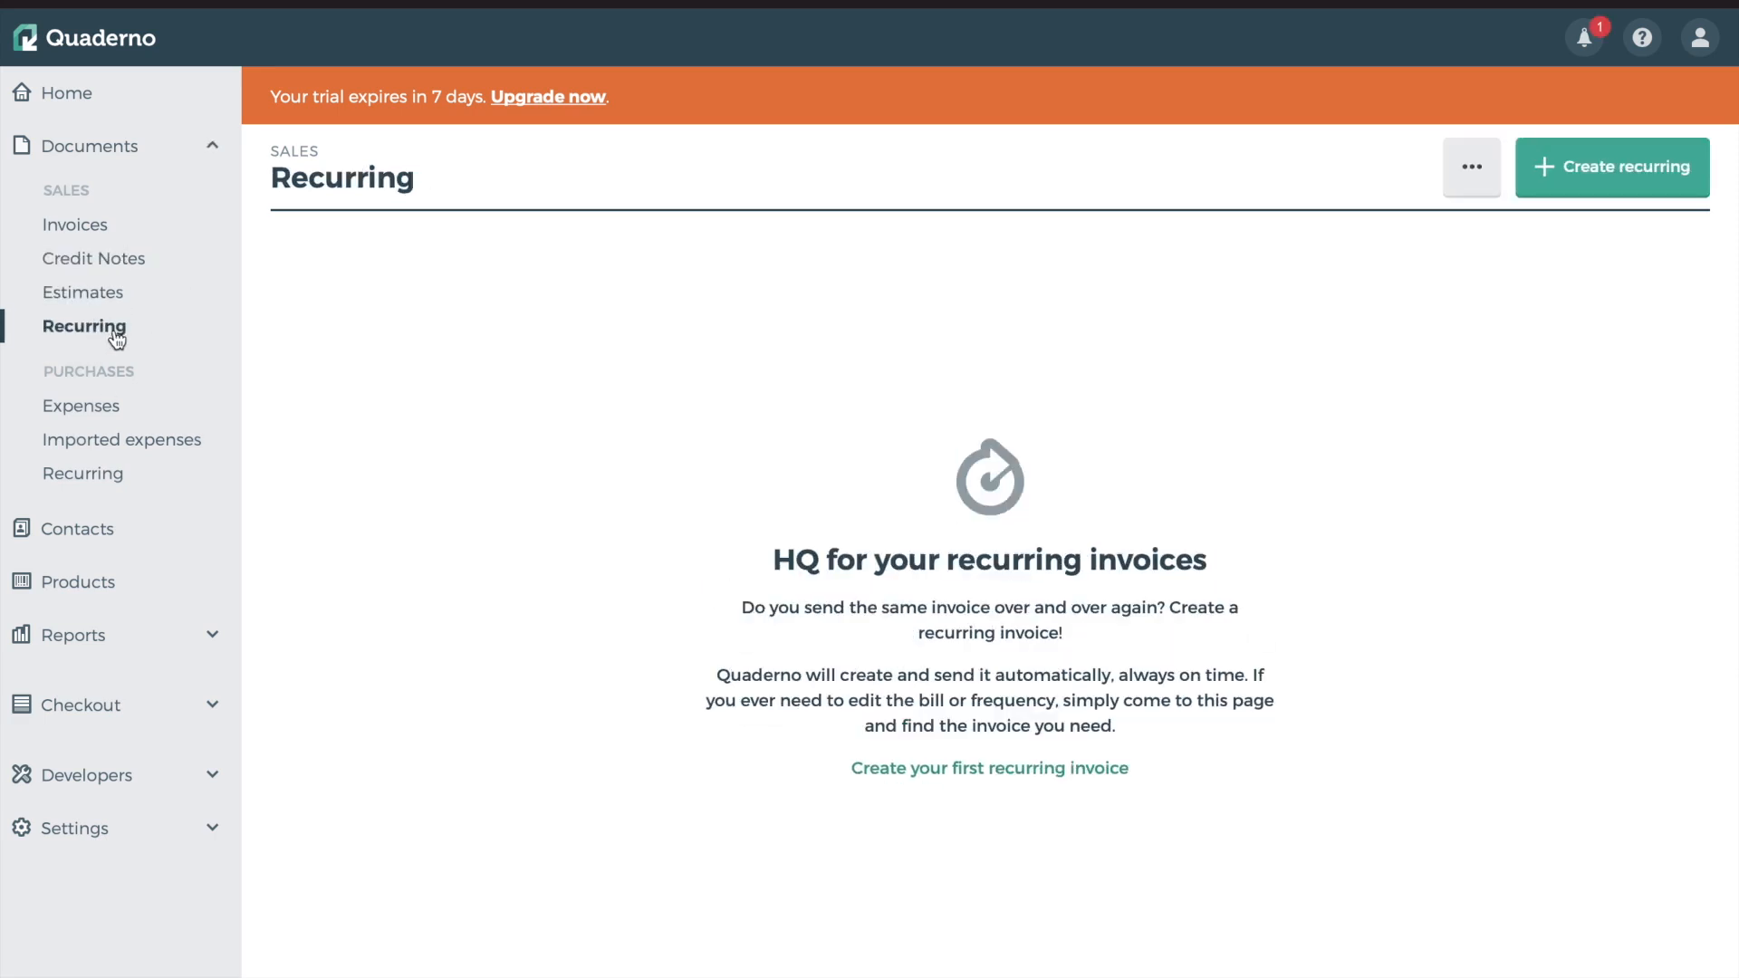
pyautogui.moveTo(68, 369); pyautogui.dragTo(117, 369)
pyautogui.moveTo(52, 186); pyautogui.dragTo(91, 192)
pyautogui.click(63, 364)
# Visit the Expenses, Imported expenses and recurring purchases pages, then the empty Contacts page
pyautogui.click(101, 415)
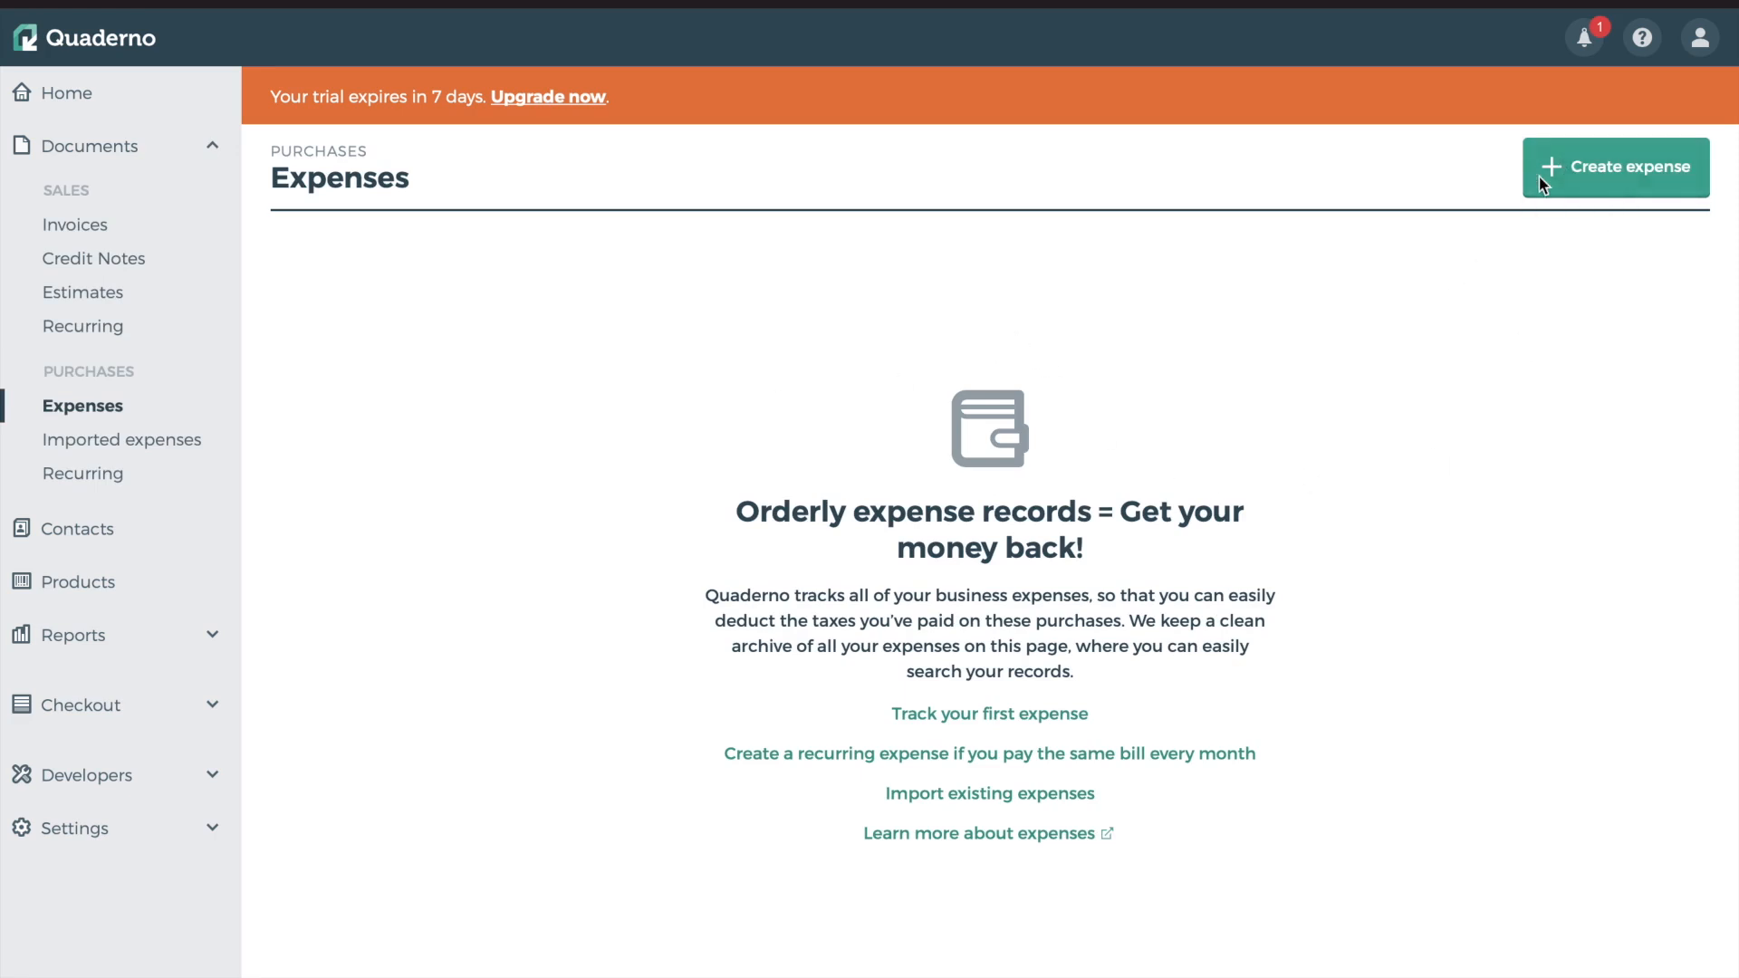
pyautogui.click(190, 439)
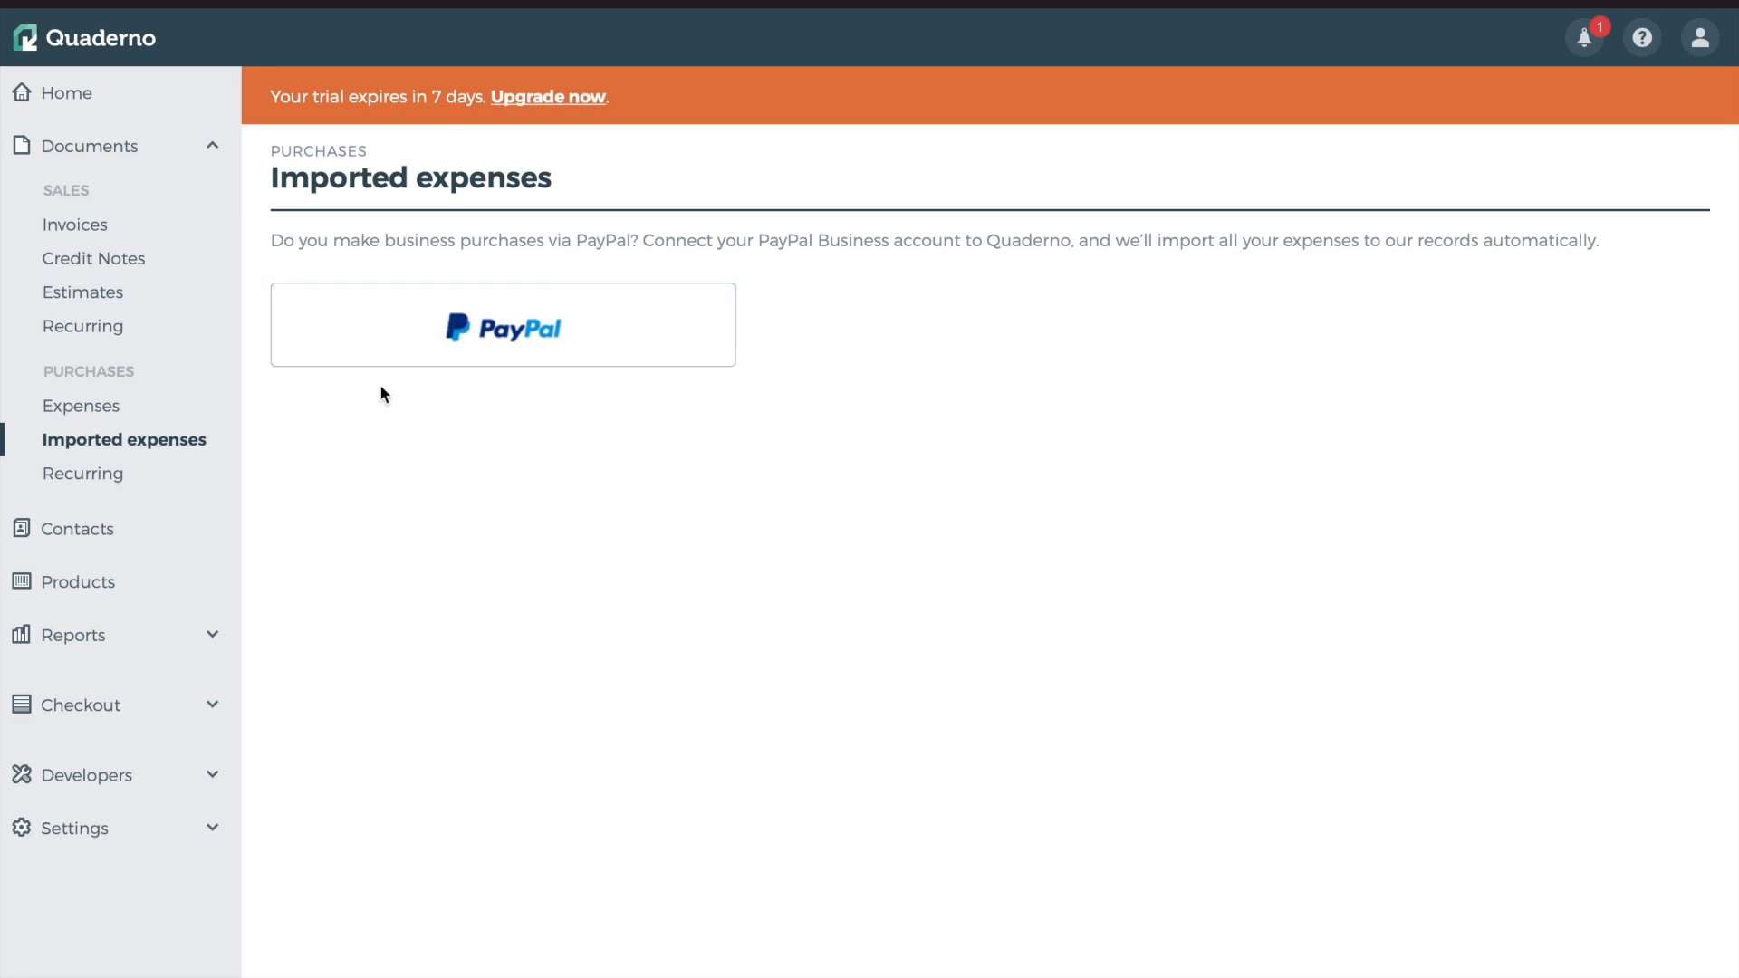
pyautogui.click(83, 474)
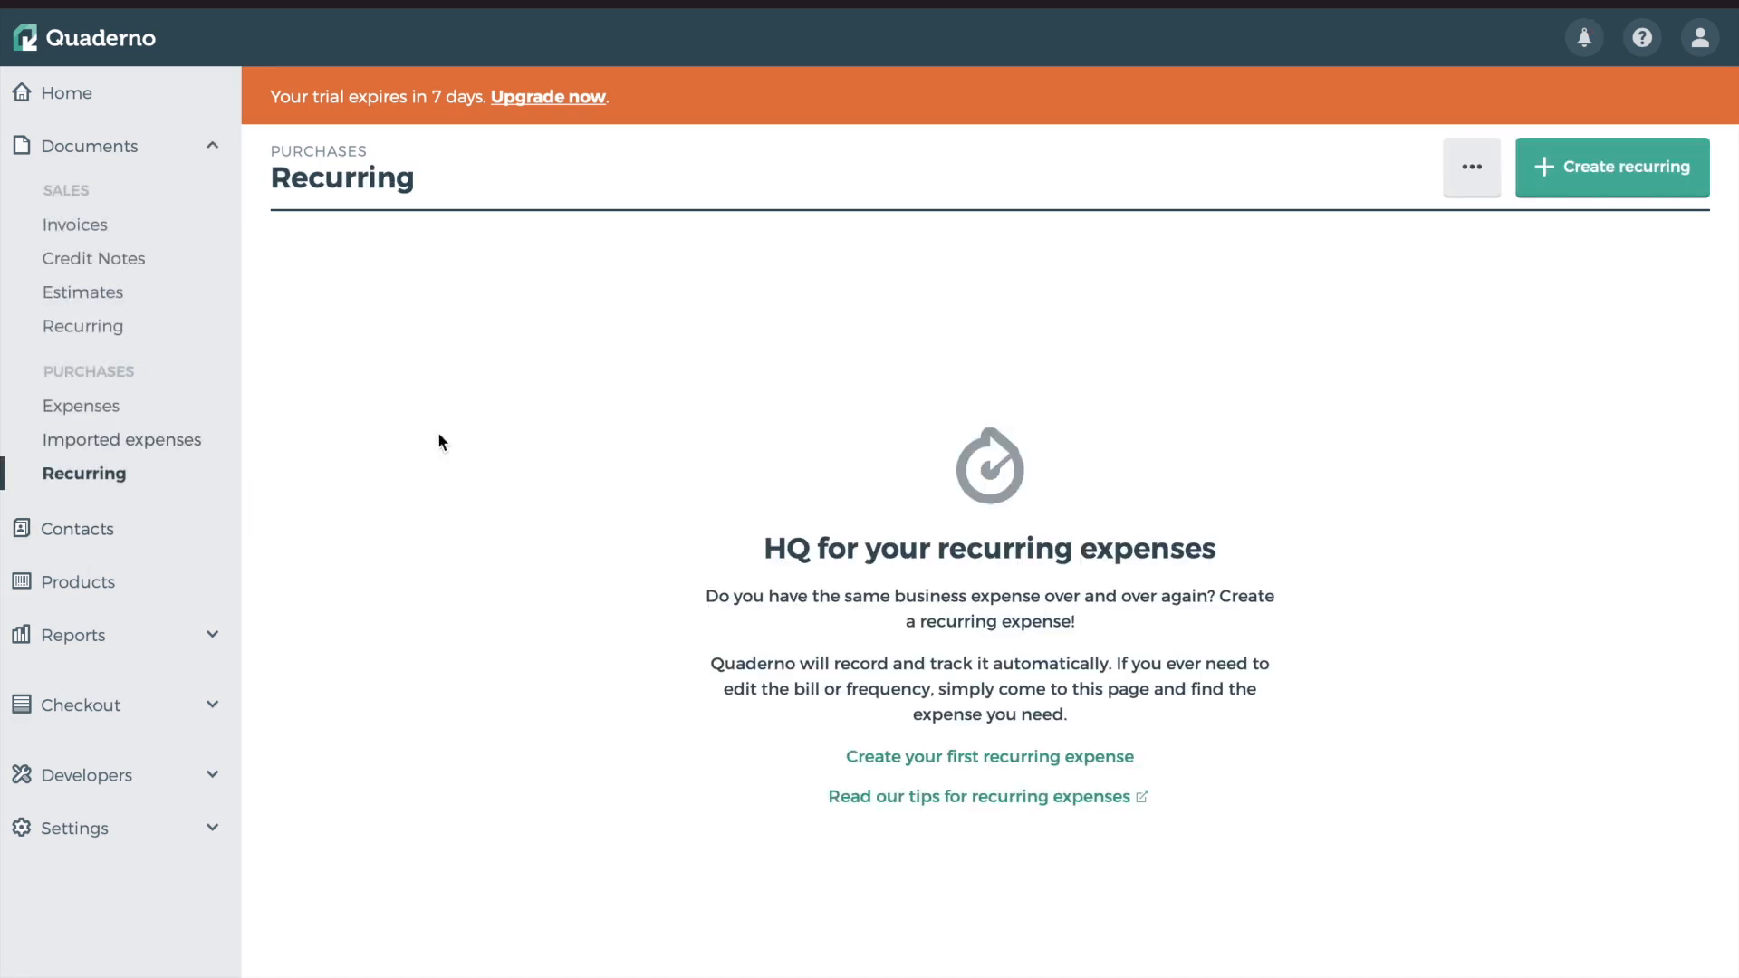
pyautogui.click(90, 531)
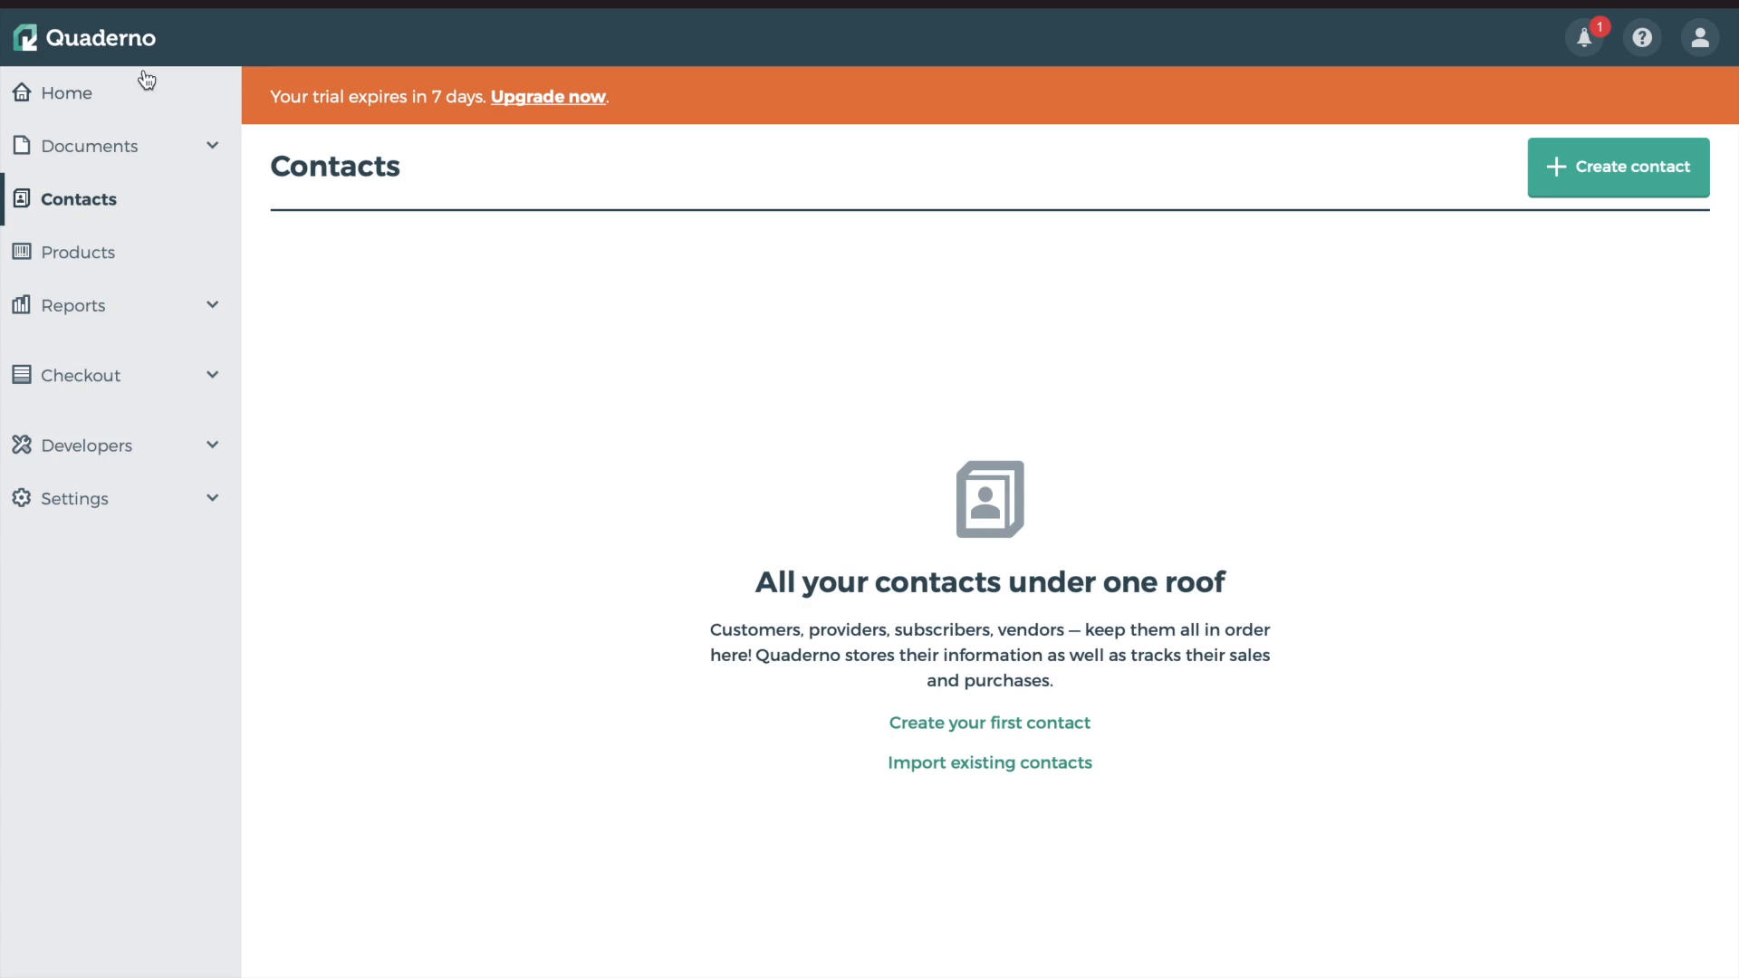
# Open the empty Products page and expand the Reports, Checkout, Developers and Settings sidebar groups
pyautogui.click(95, 272)
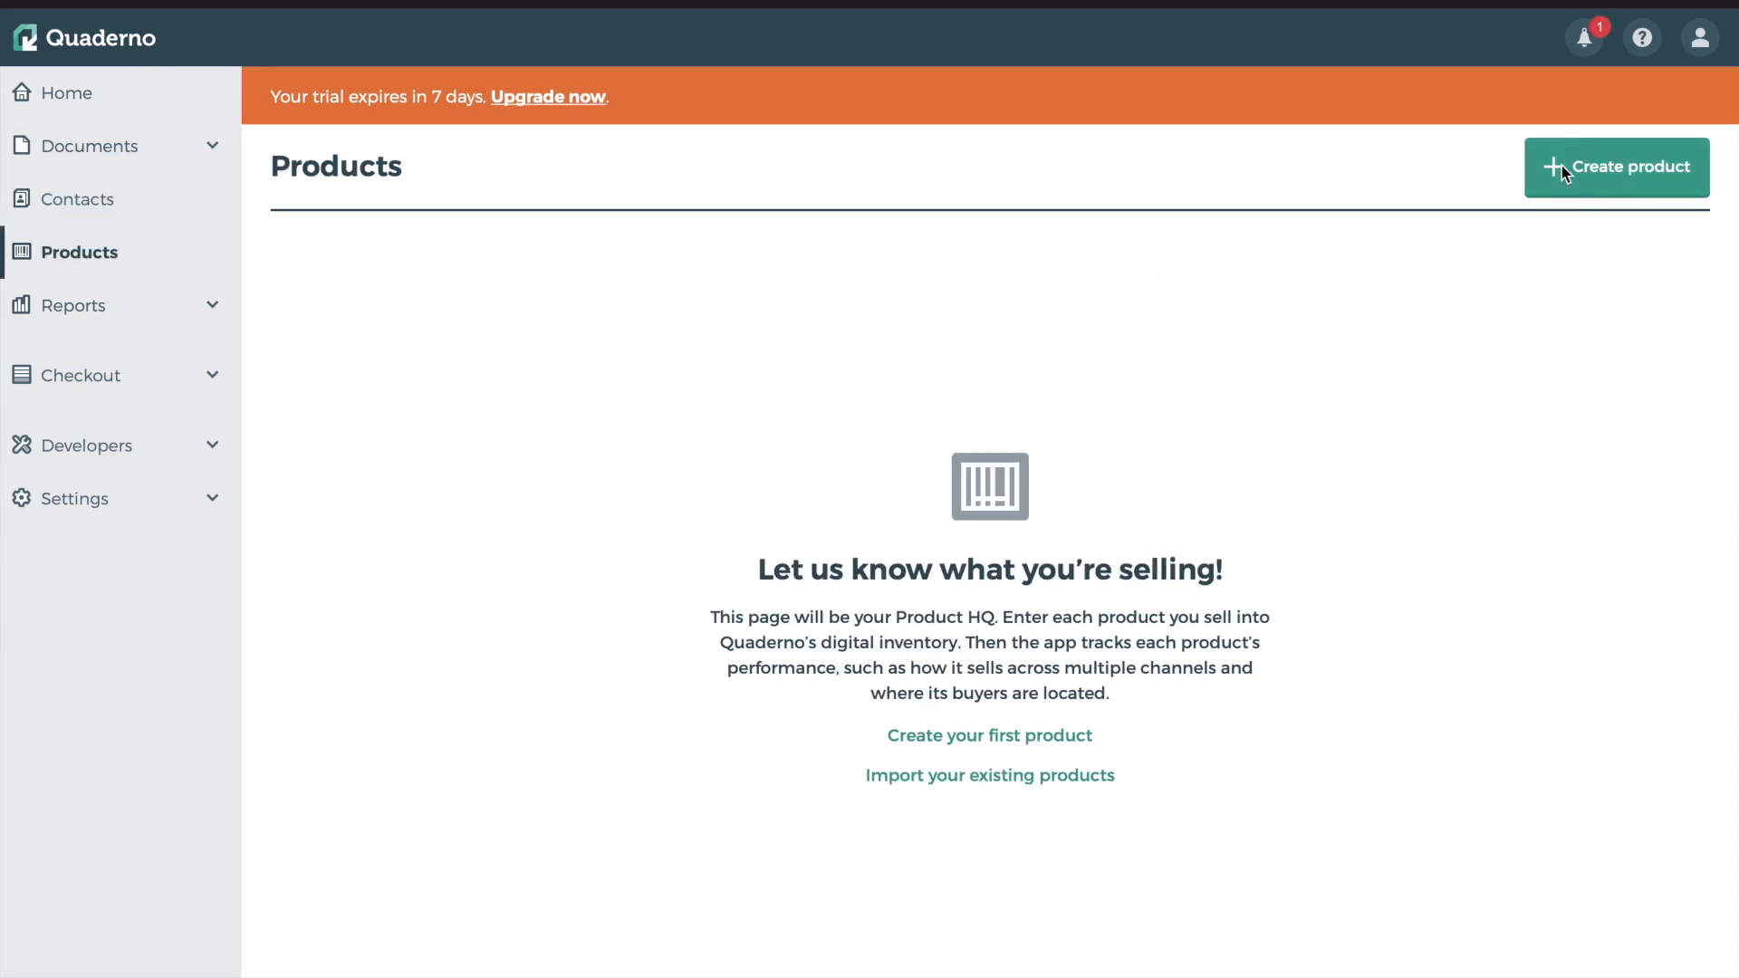
pyautogui.click(78, 304)
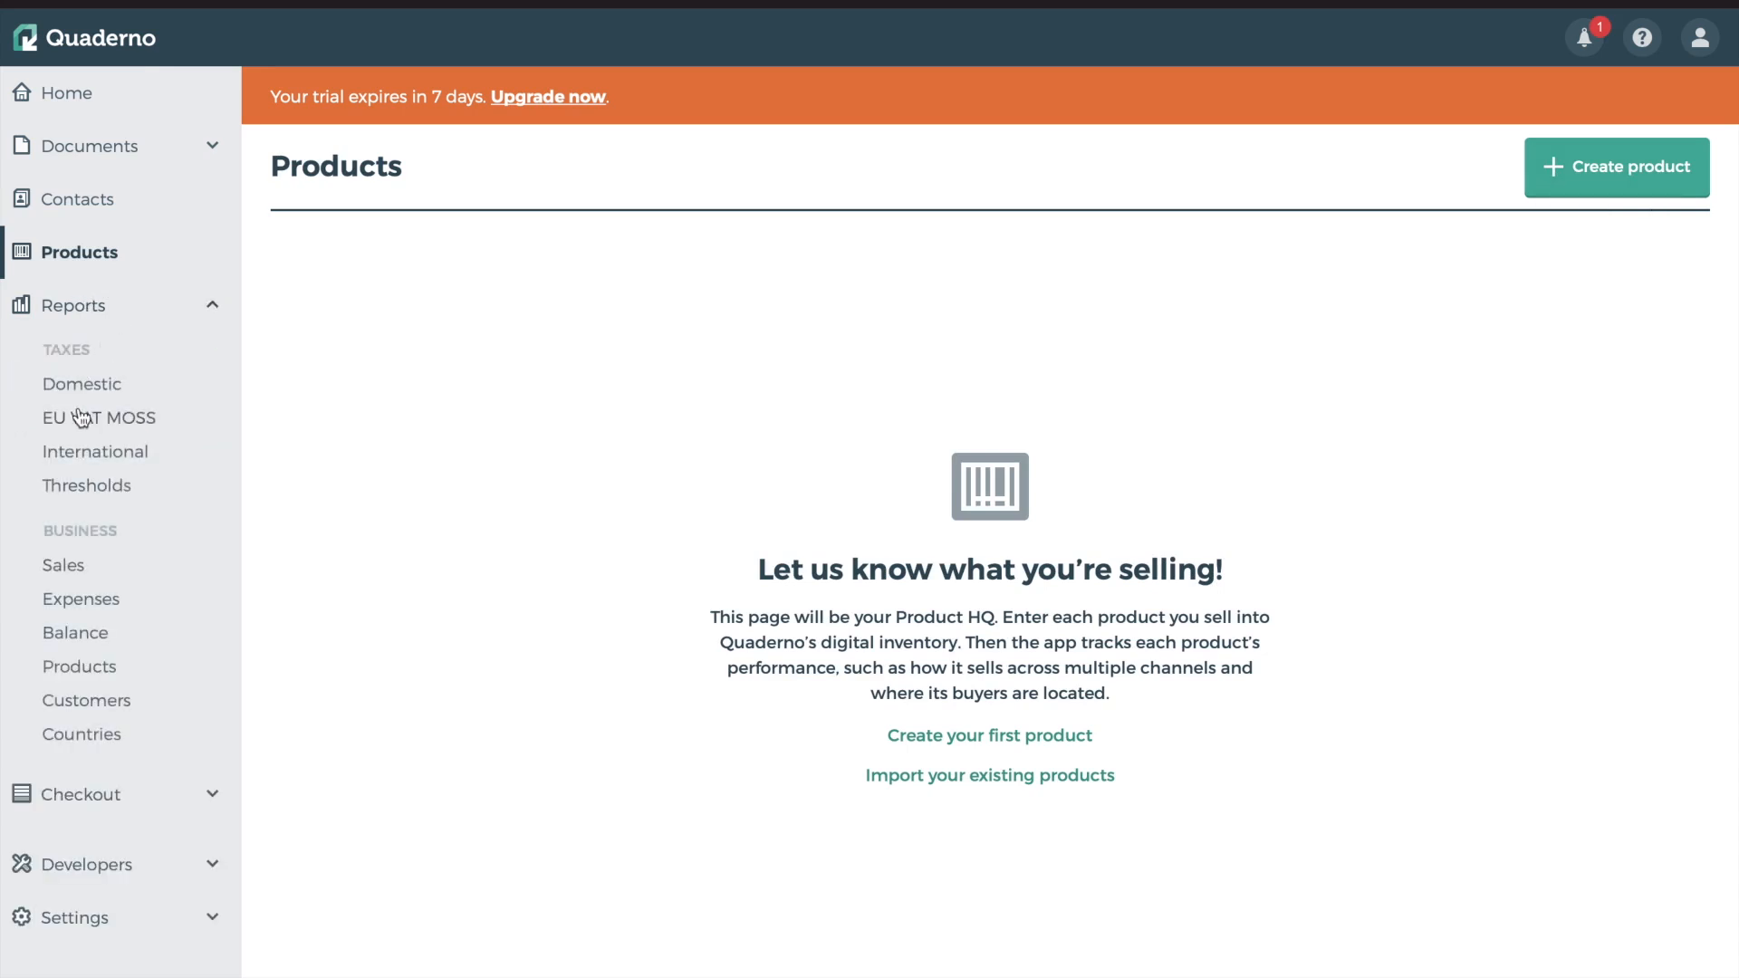
pyautogui.moveTo(51, 348); pyautogui.dragTo(106, 348)
pyautogui.click(111, 796)
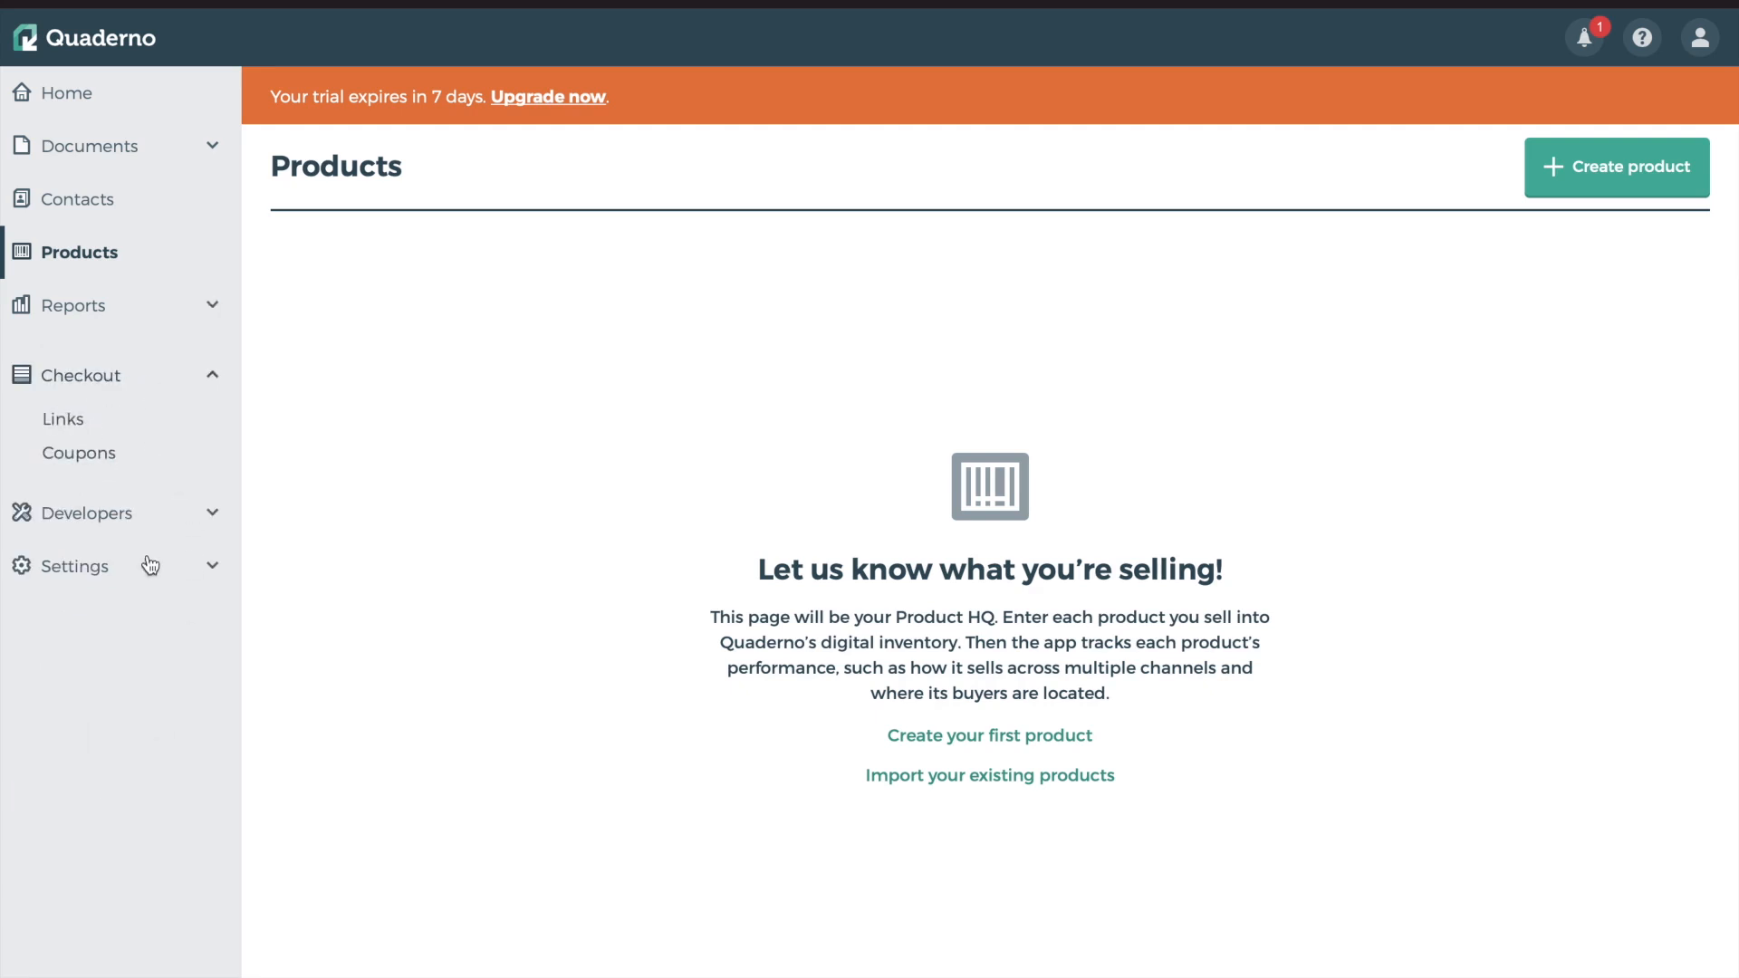
pyautogui.click(105, 516)
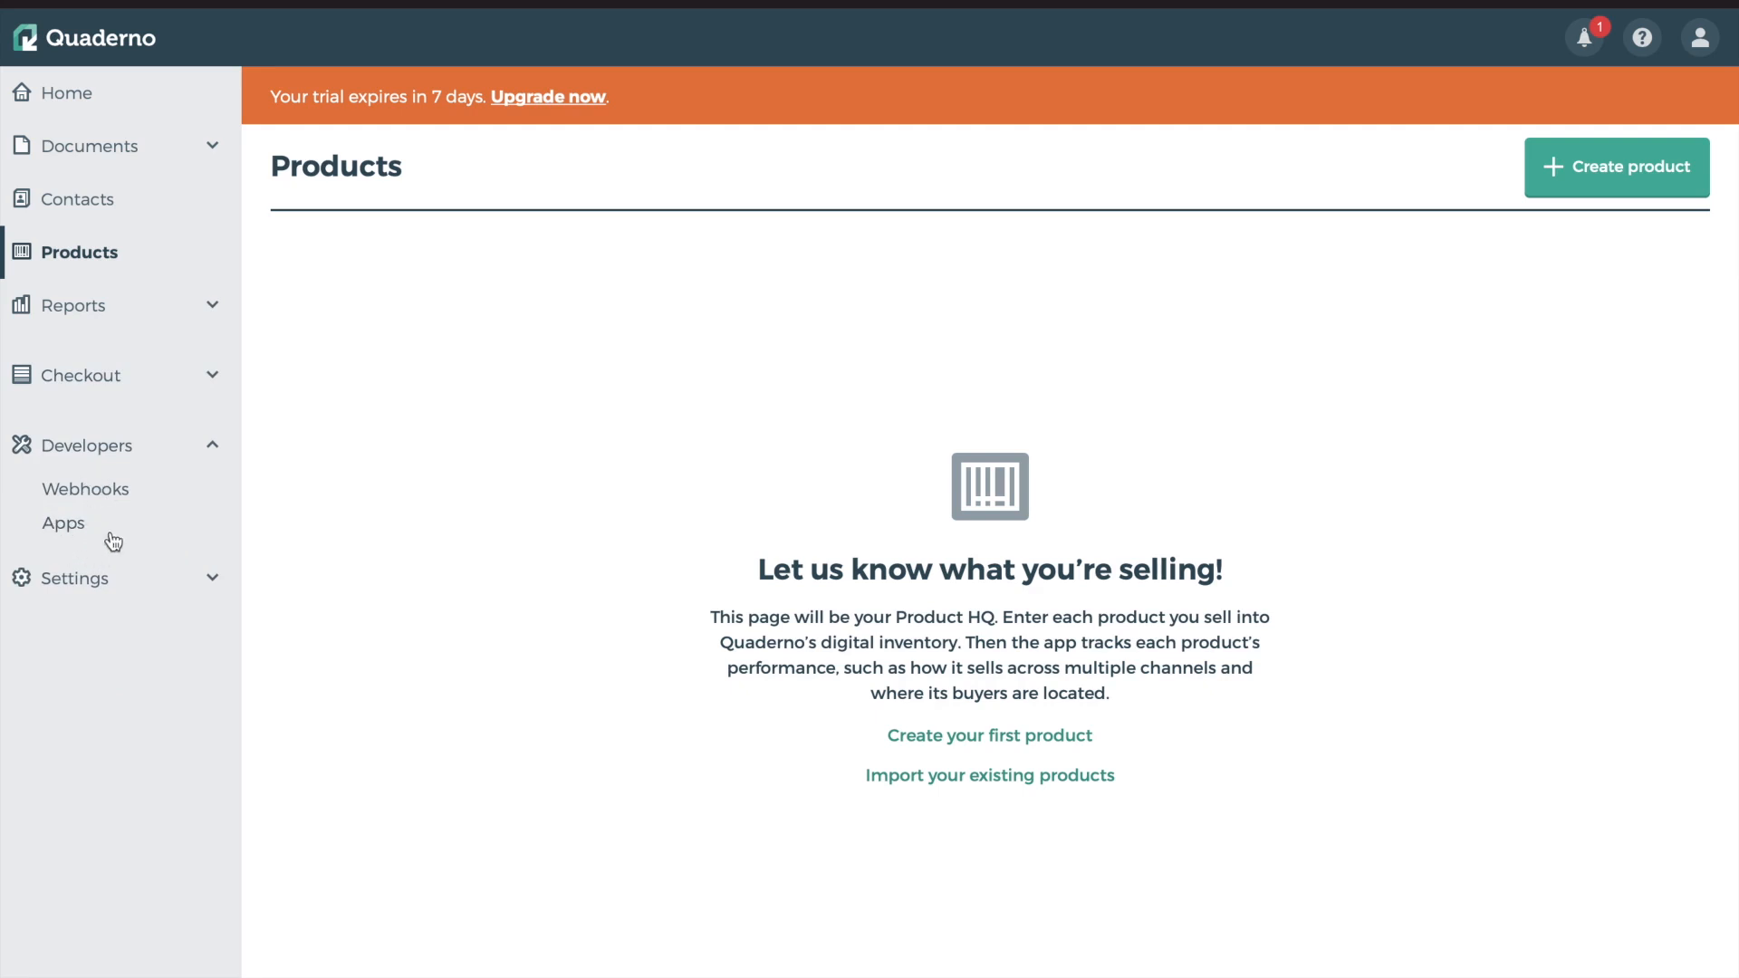
pyautogui.click(111, 580)
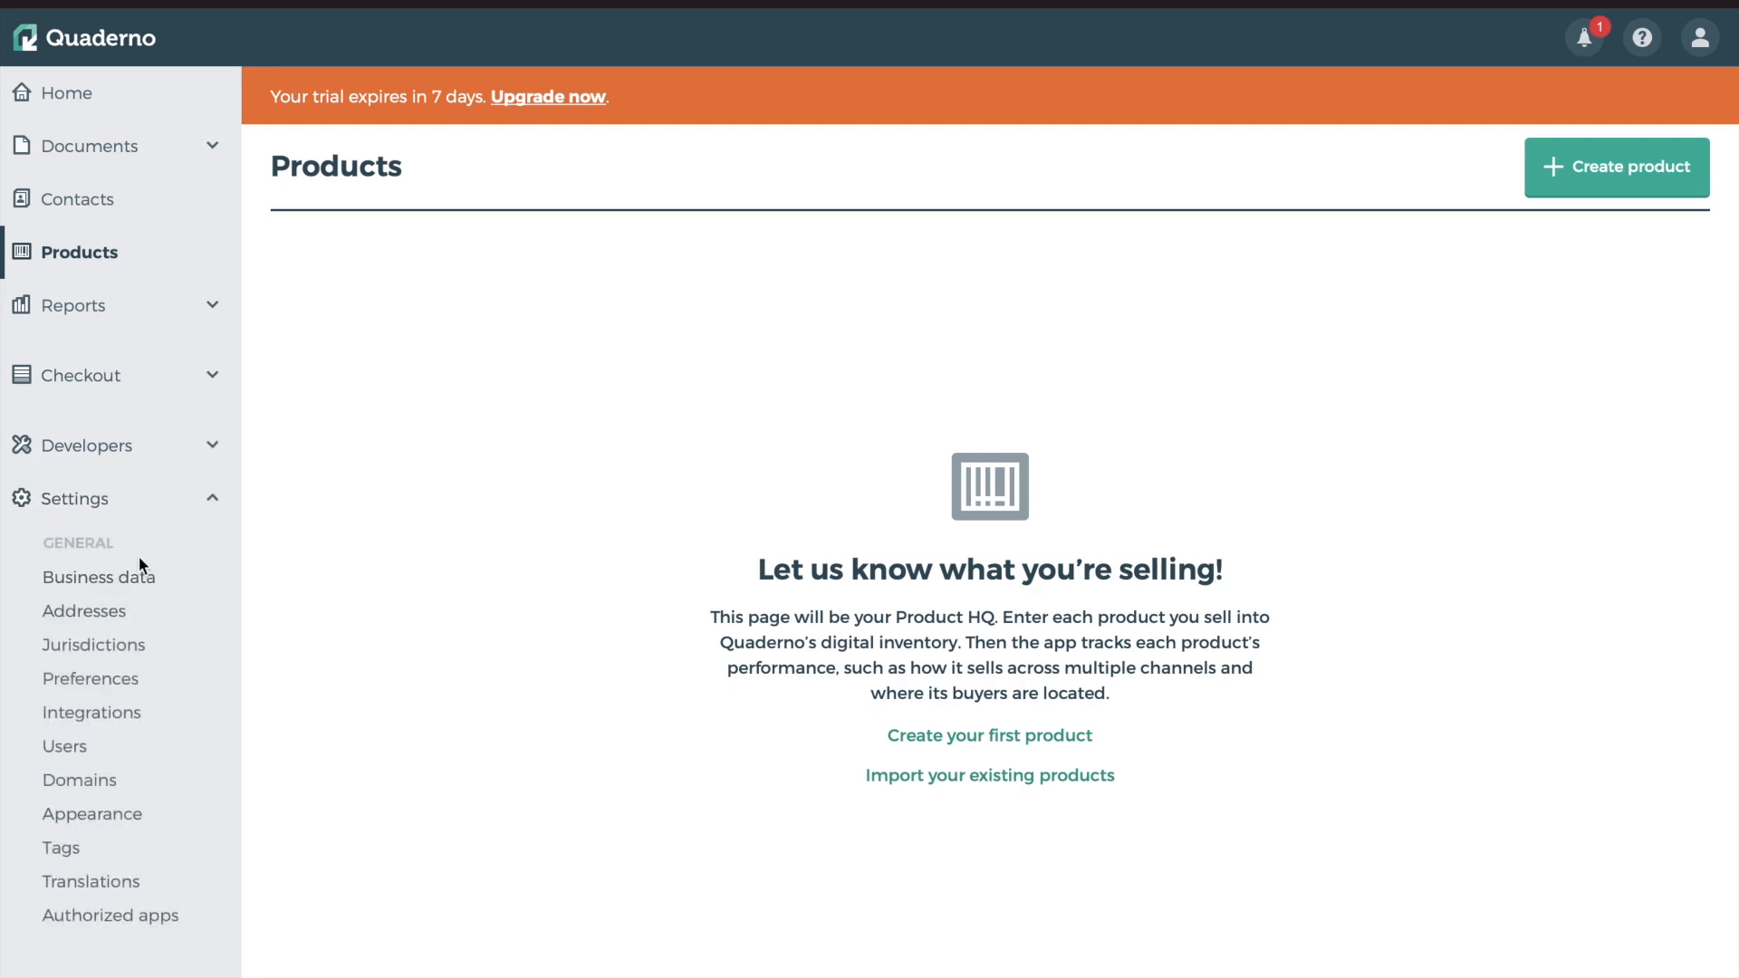
# Review the Business data fields, keeping Euro as the accounting currency
pyautogui.click(123, 587)
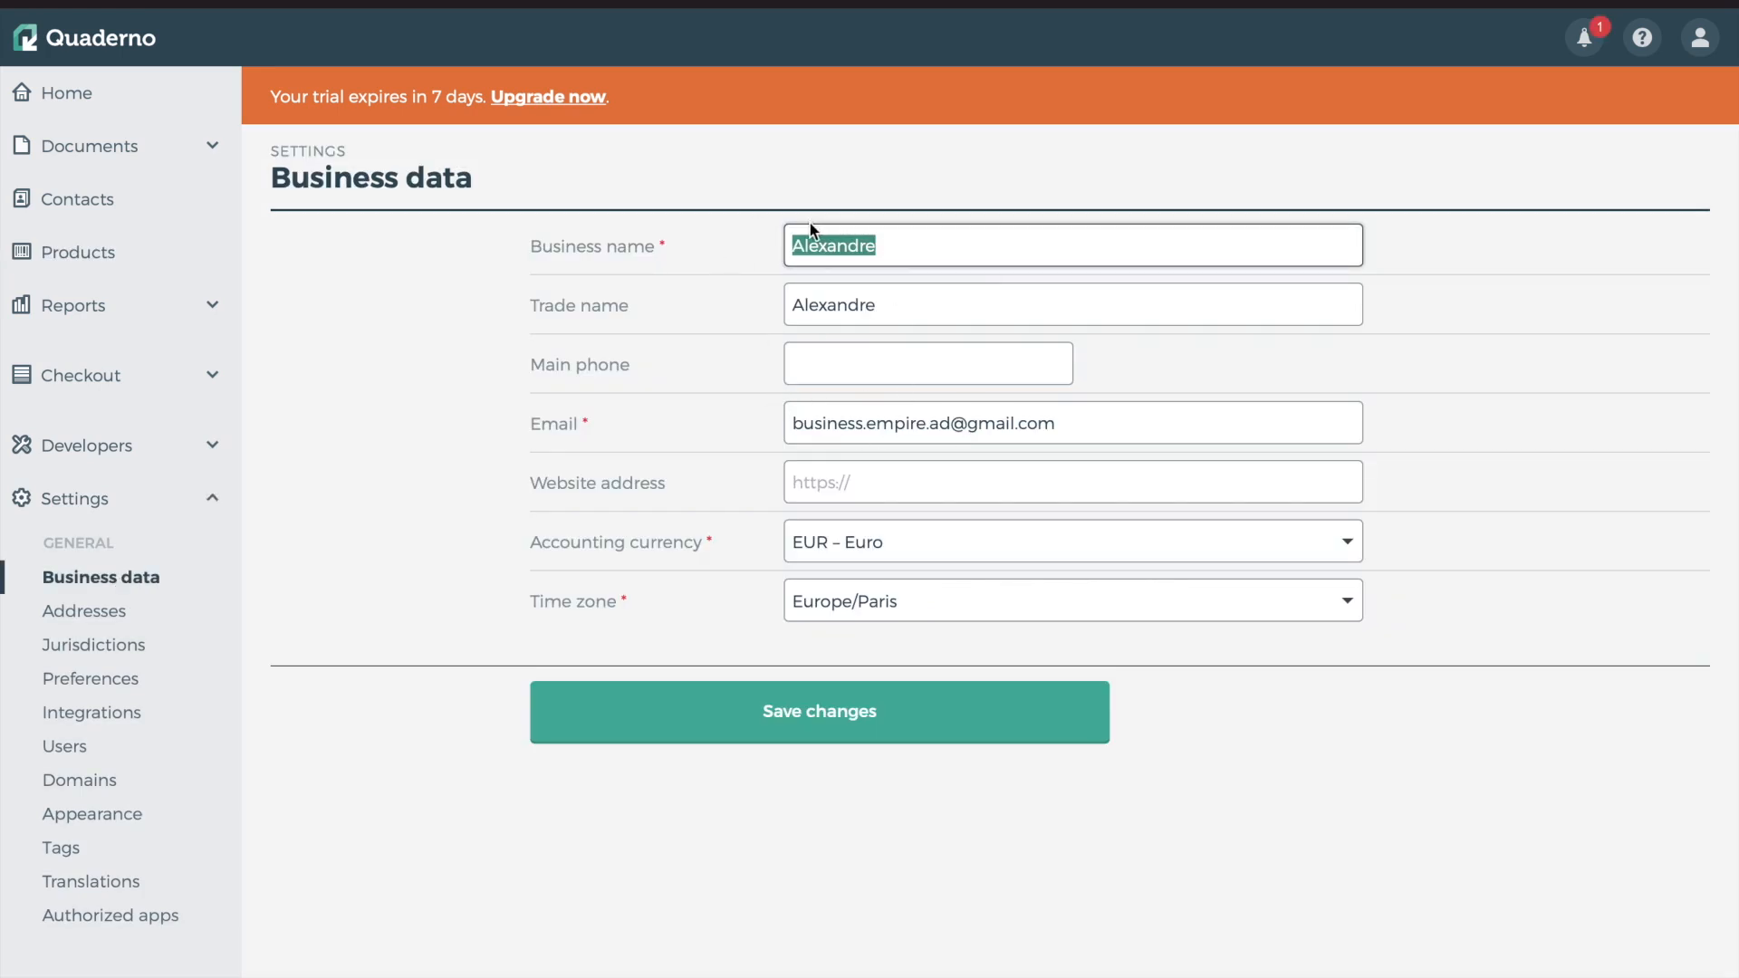
pyautogui.doubleClick(850, 246)
pyautogui.doubleClick(846, 304)
pyautogui.doubleClick(883, 423)
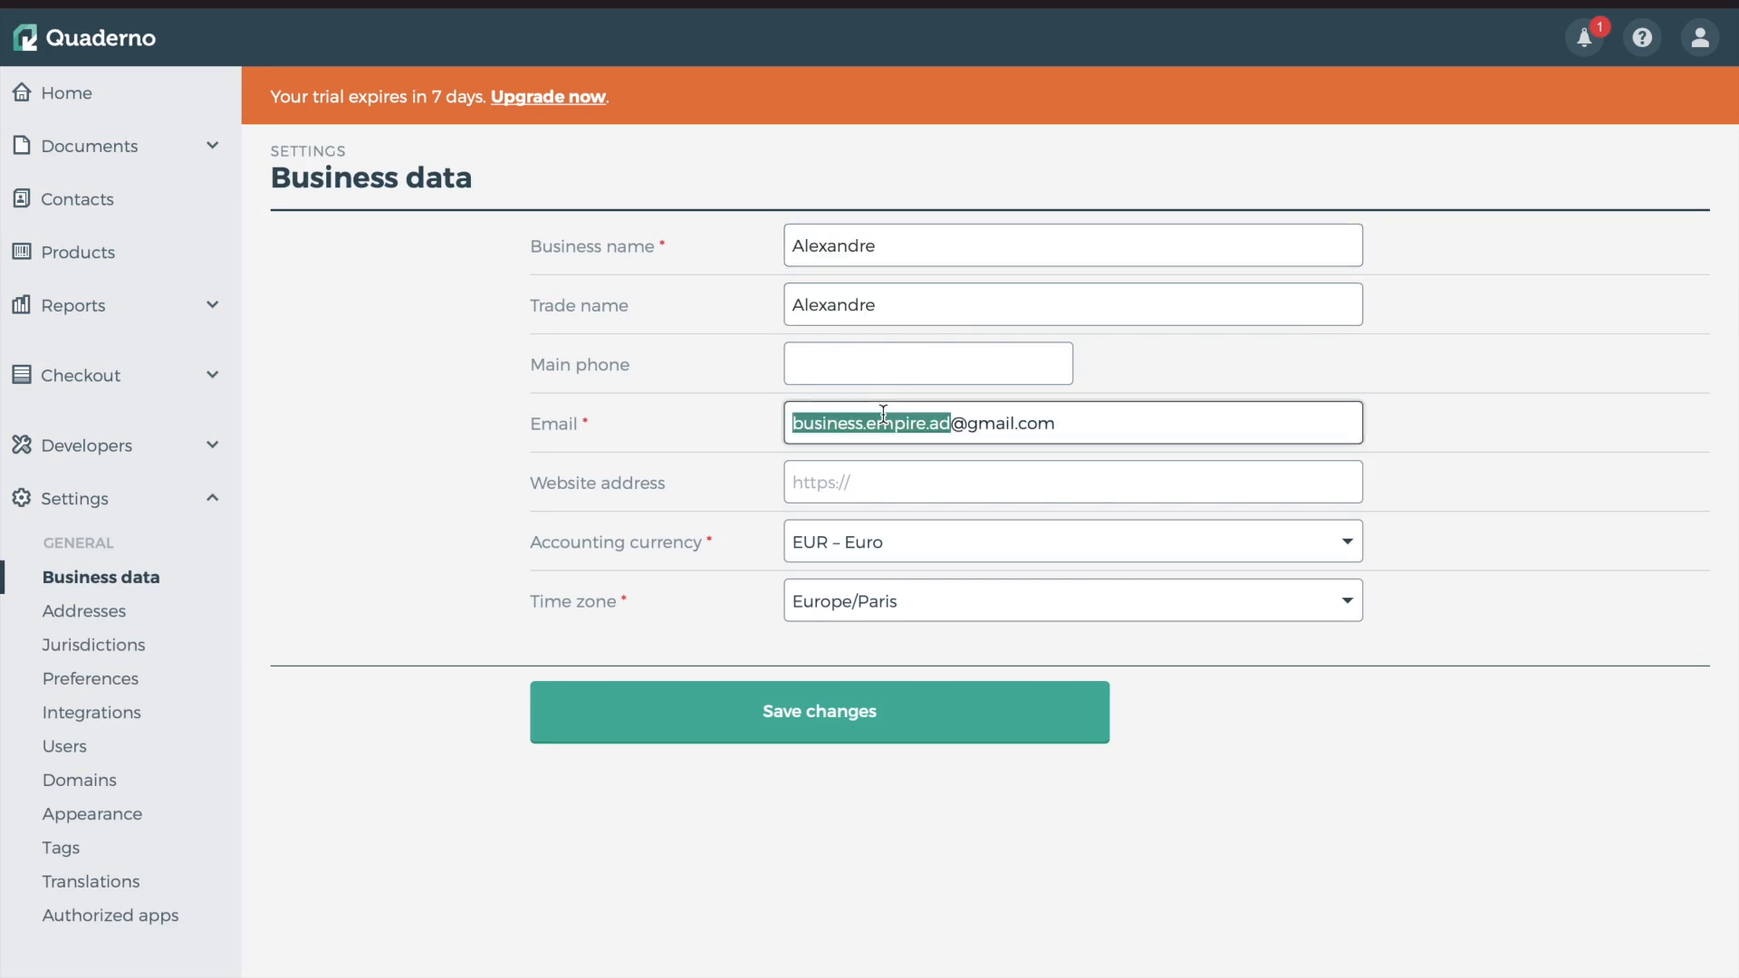
pyautogui.click(855, 485)
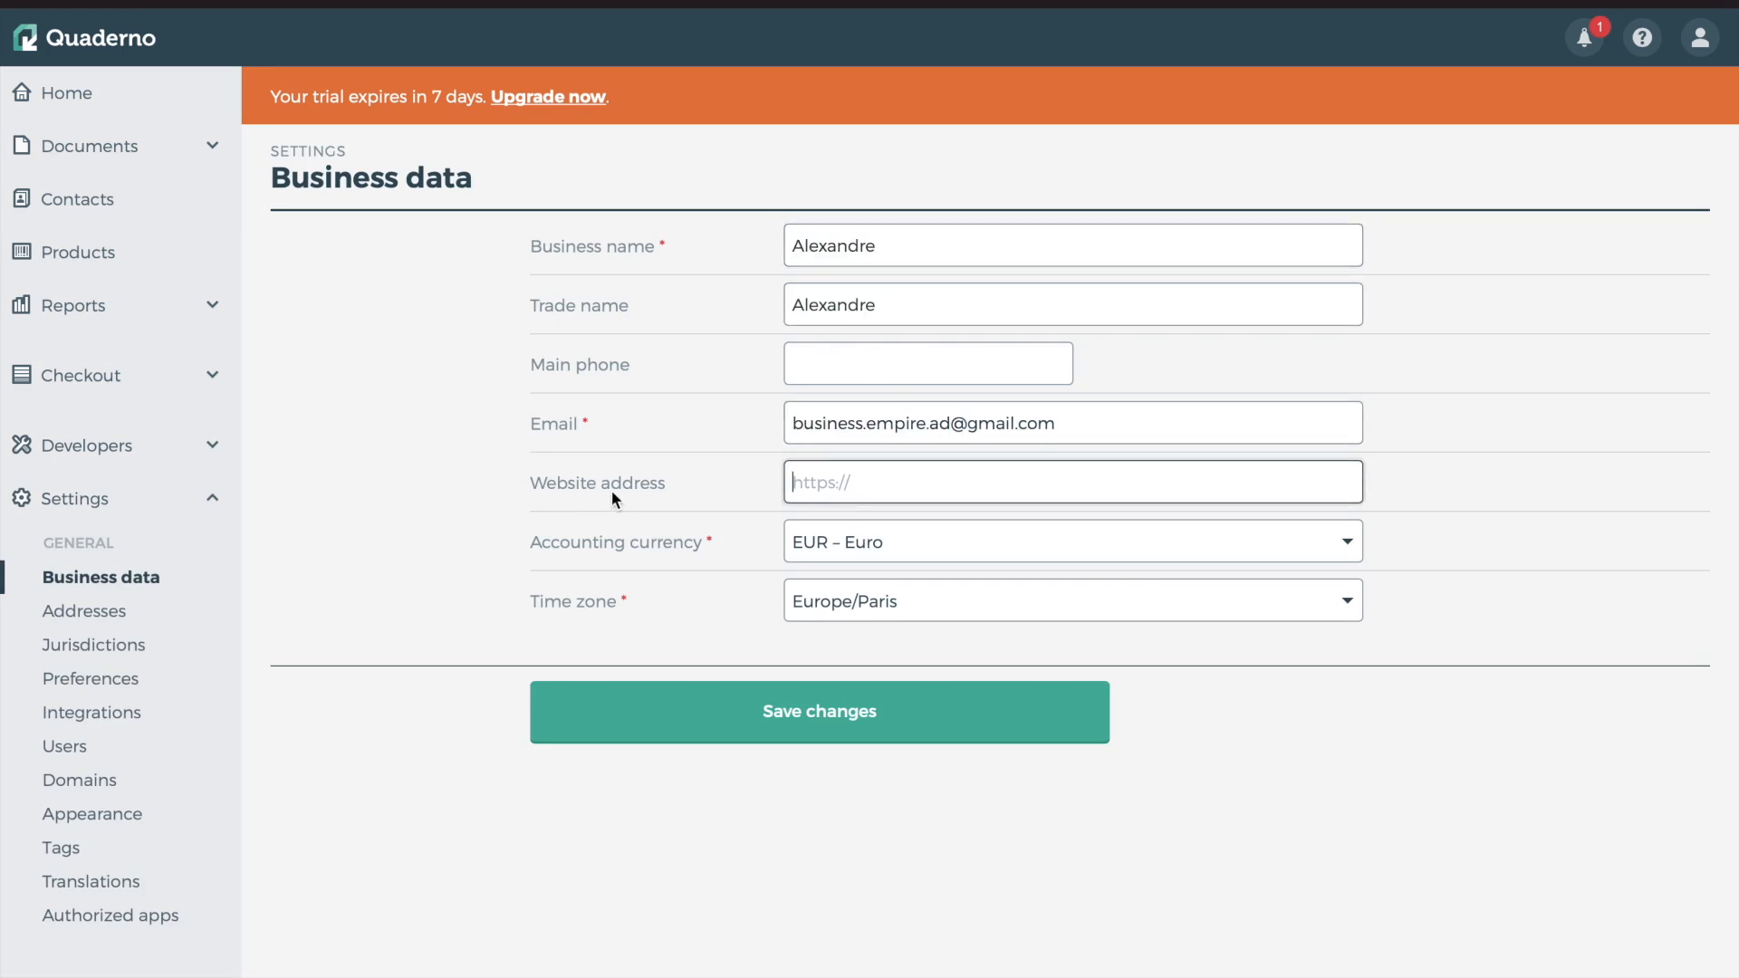
pyautogui.click(897, 549)
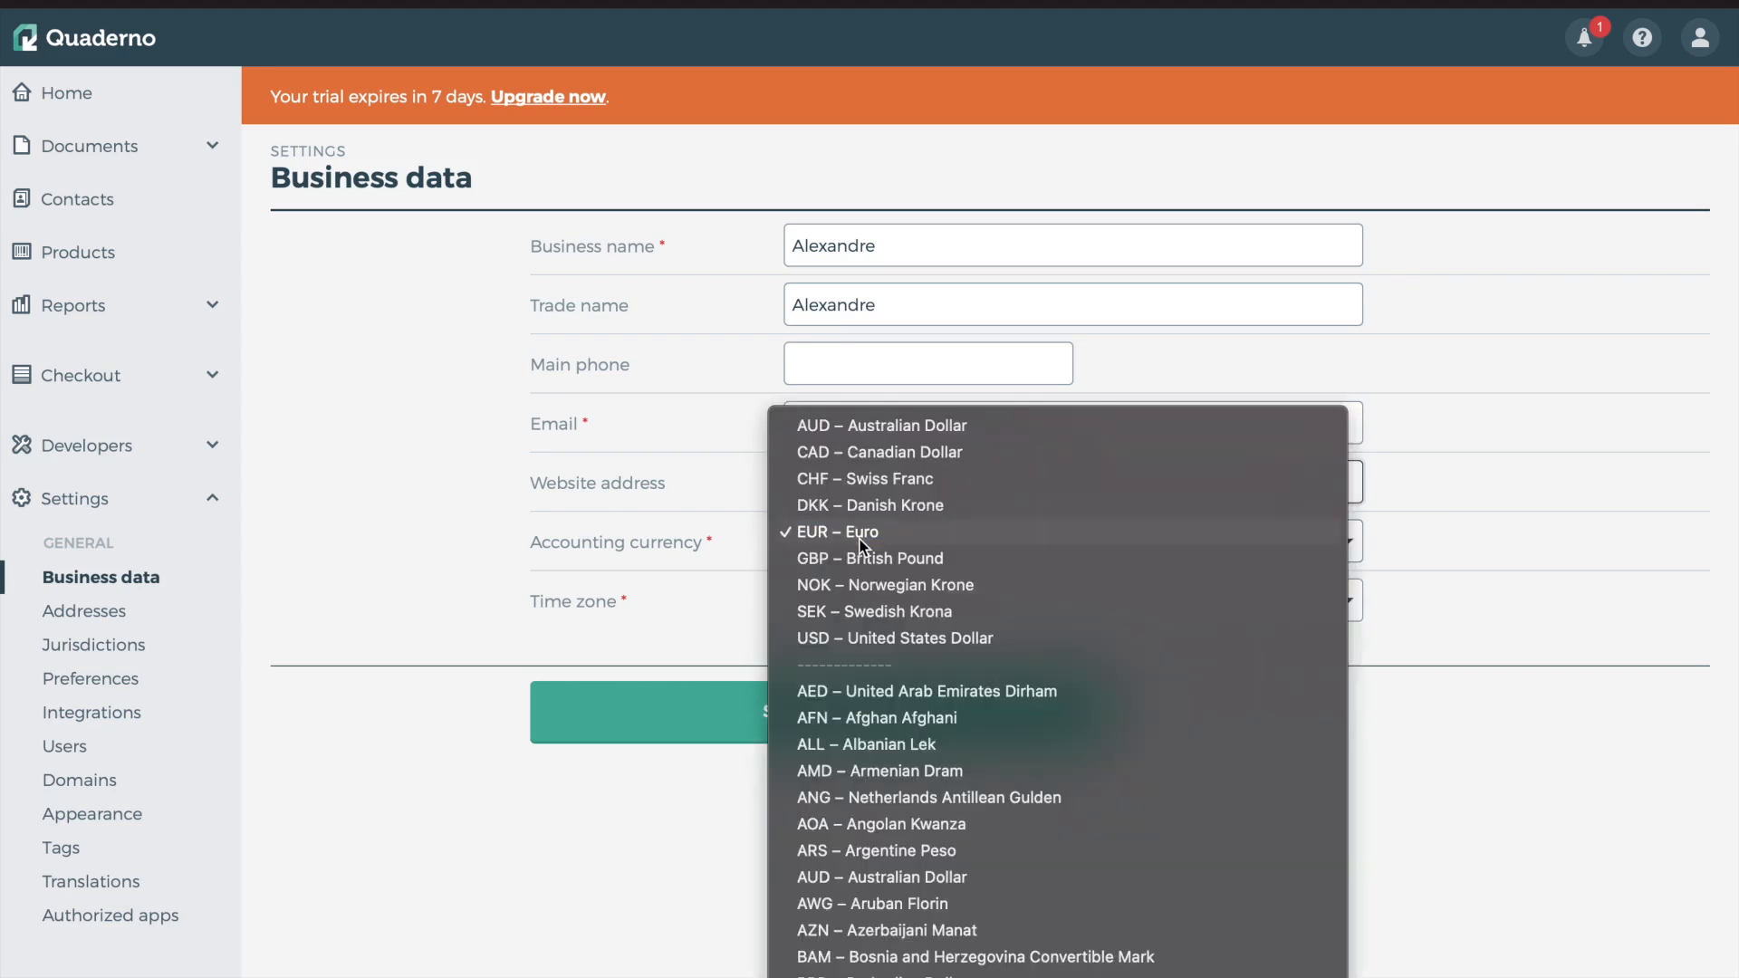
pyautogui.click(567, 567)
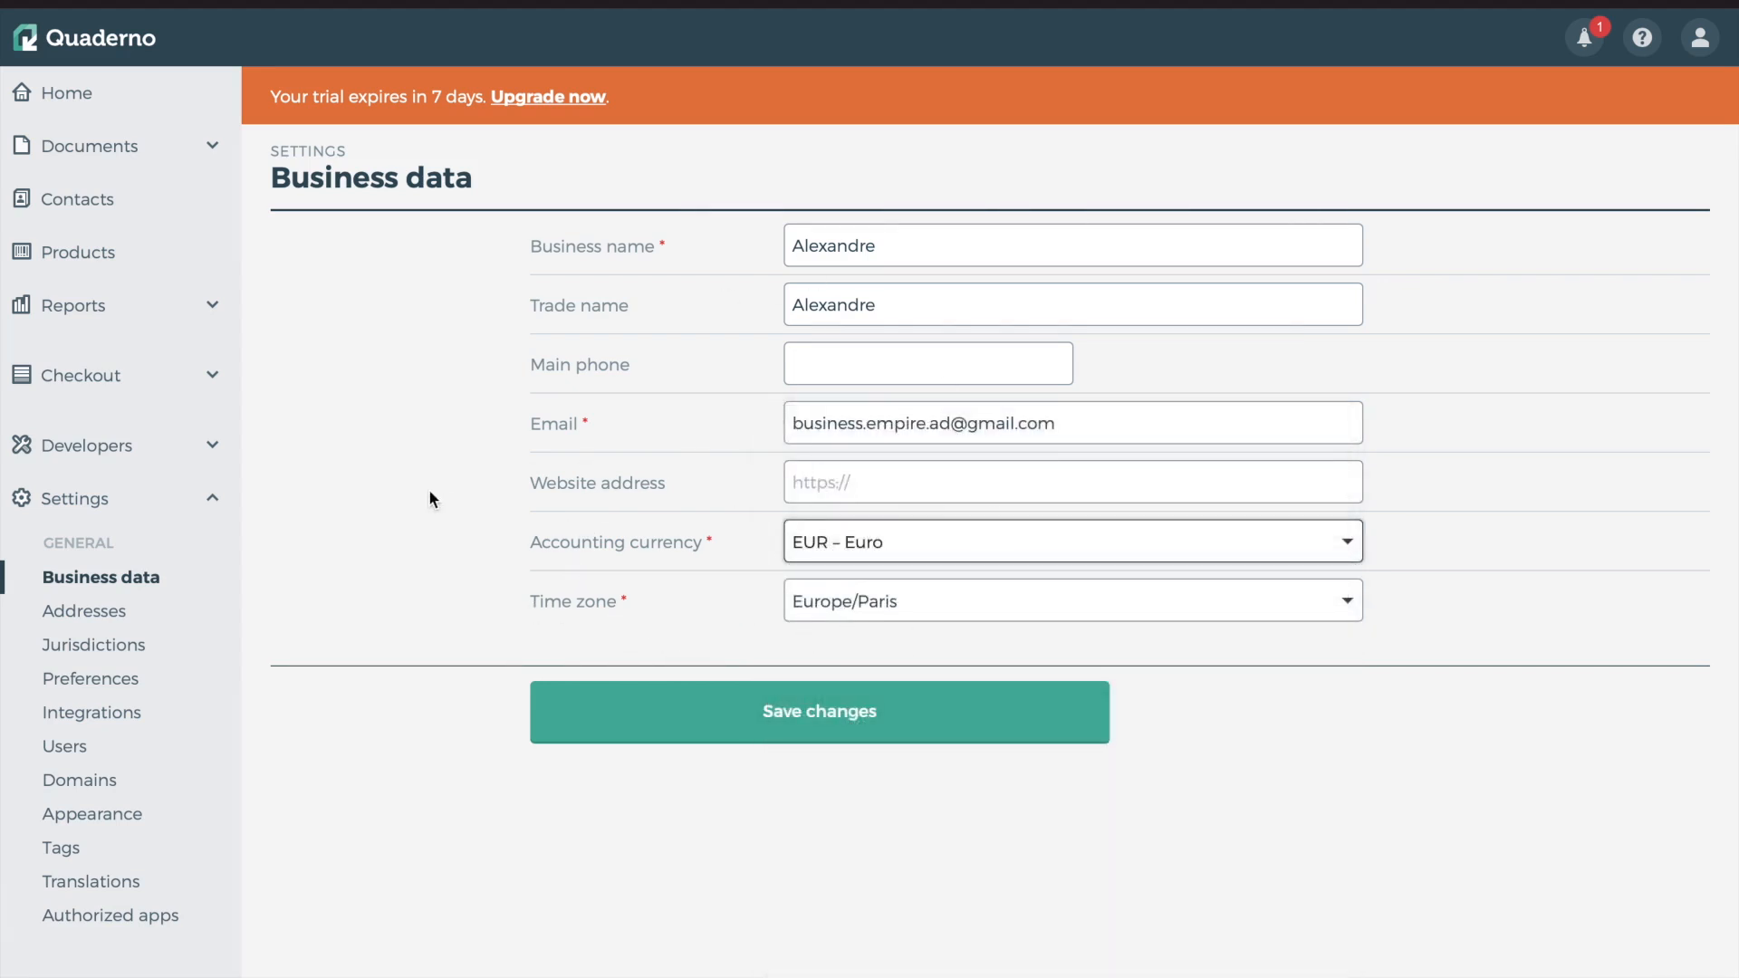
# Check the Addresses settings and the European Union – VAT MOSS jurisdiction
pyautogui.click(118, 615)
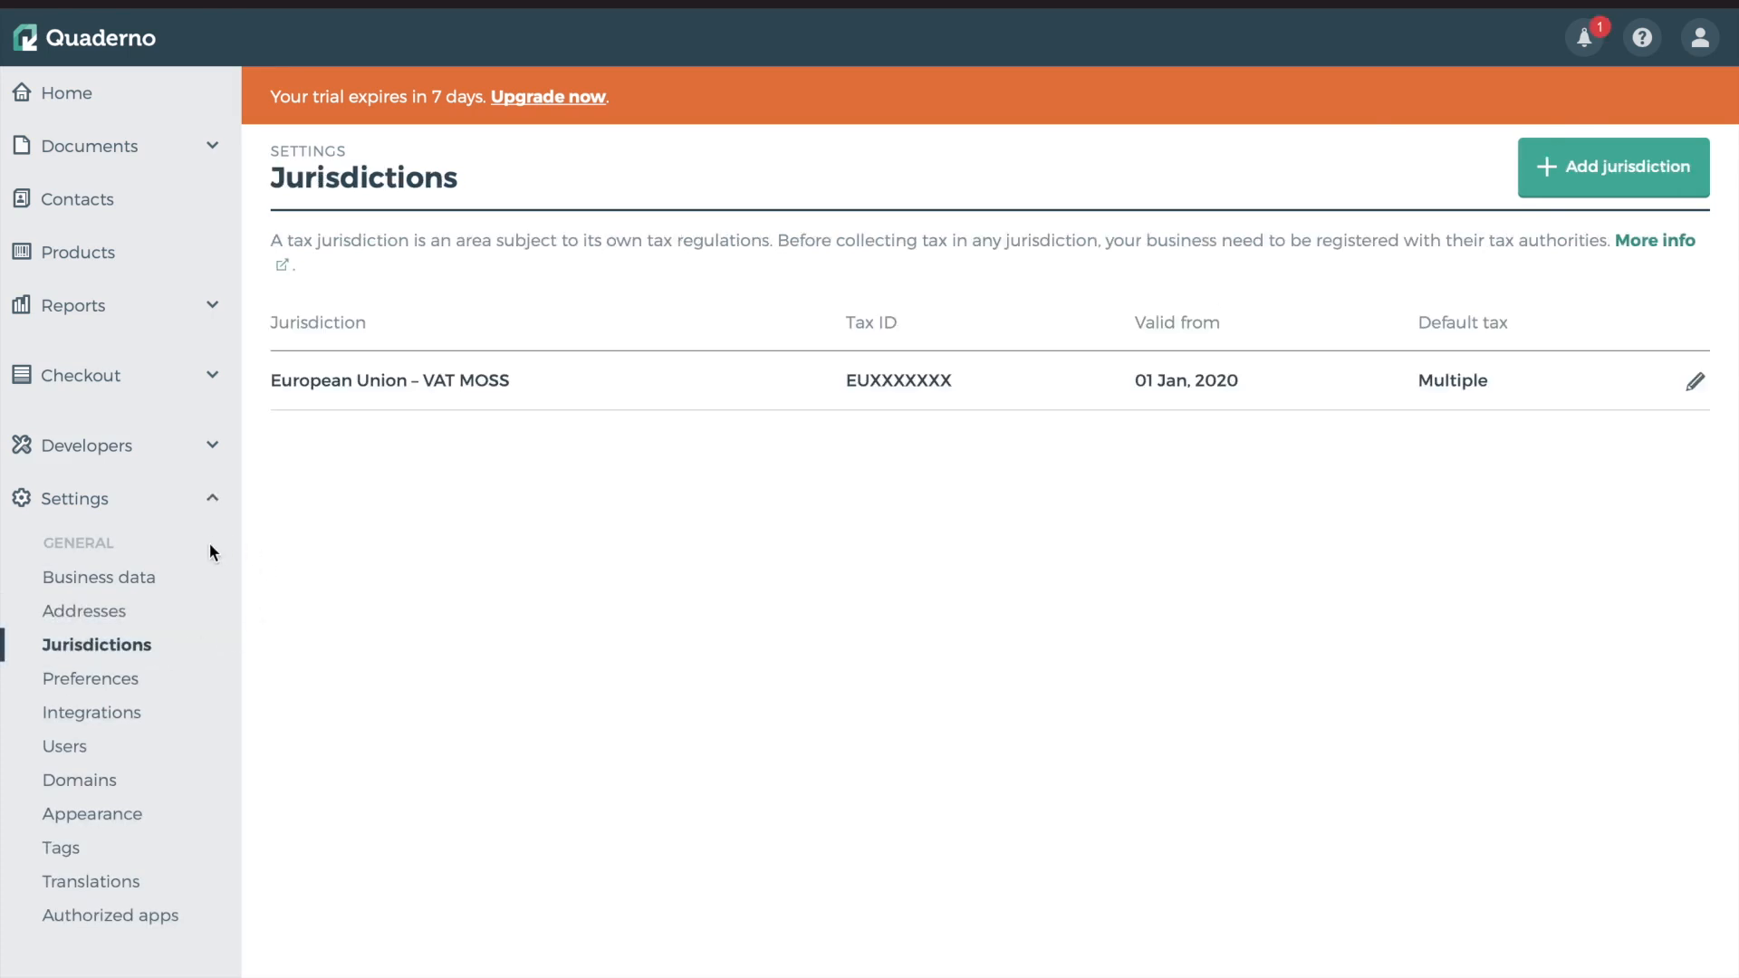
pyautogui.moveTo(280, 380); pyautogui.dragTo(499, 381)
pyautogui.click(468, 525)
# In Preferences, keep Digital good and France as defaults and set the default language to French
pyautogui.click(72, 679)
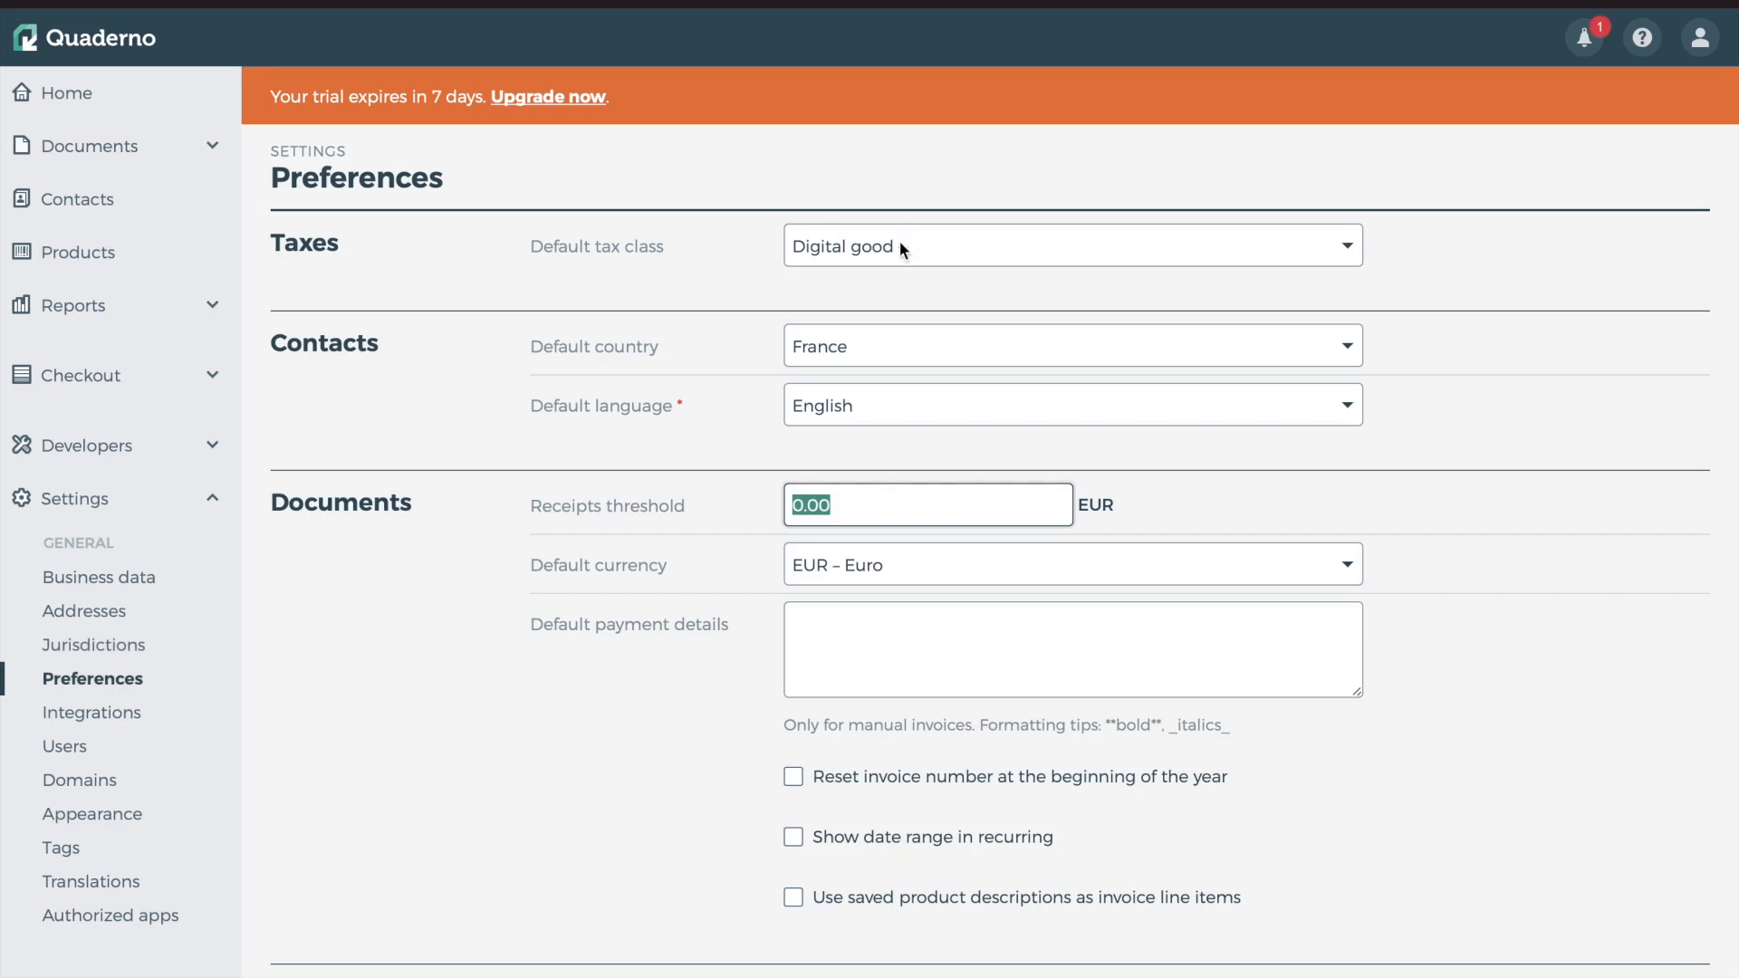
pyautogui.click(835, 253)
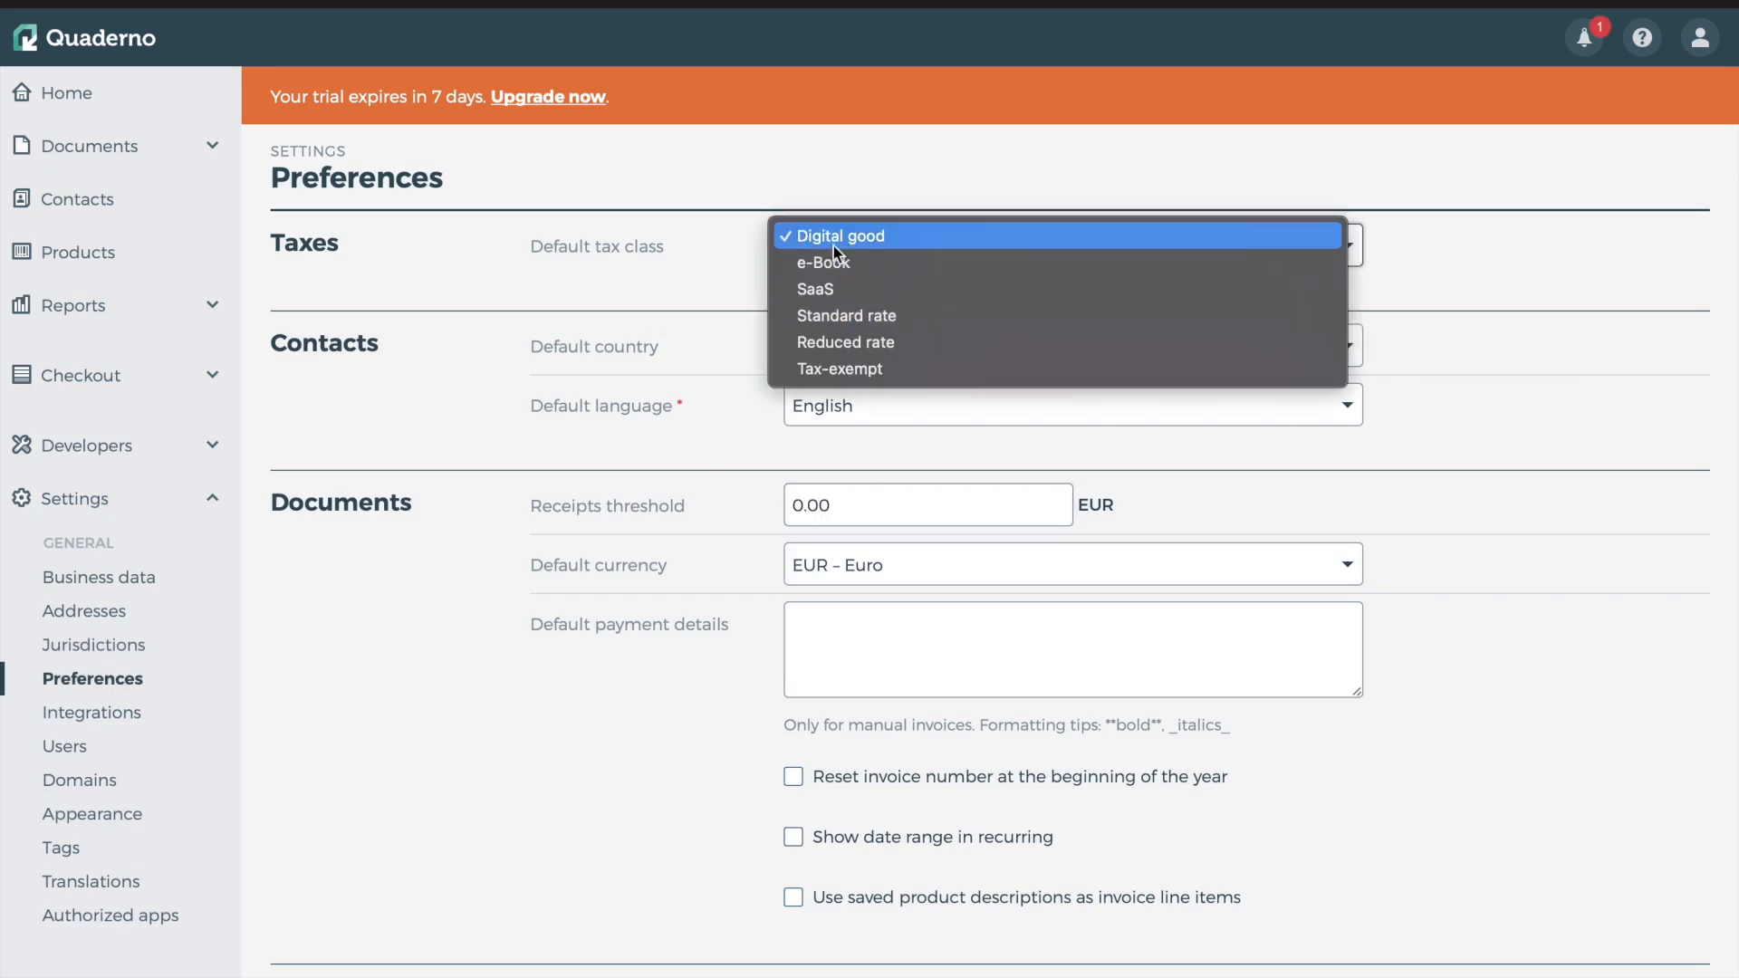
pyautogui.click(856, 237)
pyautogui.click(868, 341)
pyautogui.click(627, 342)
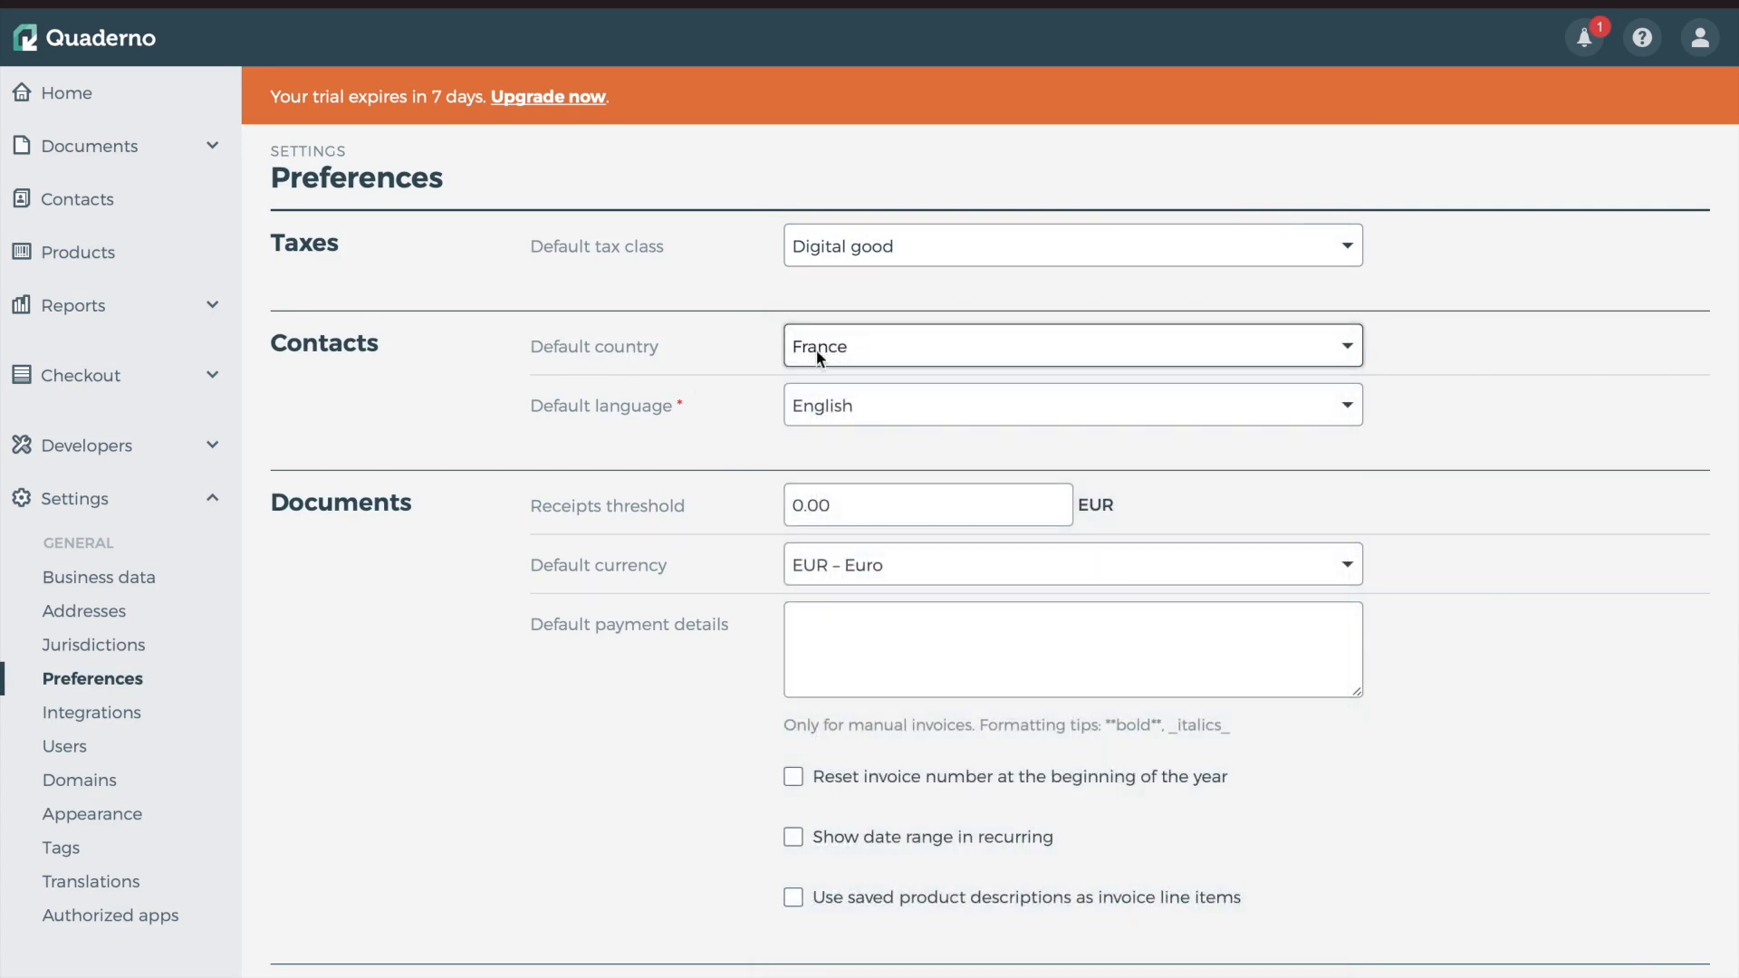
pyautogui.click(795, 394)
pyautogui.click(873, 449)
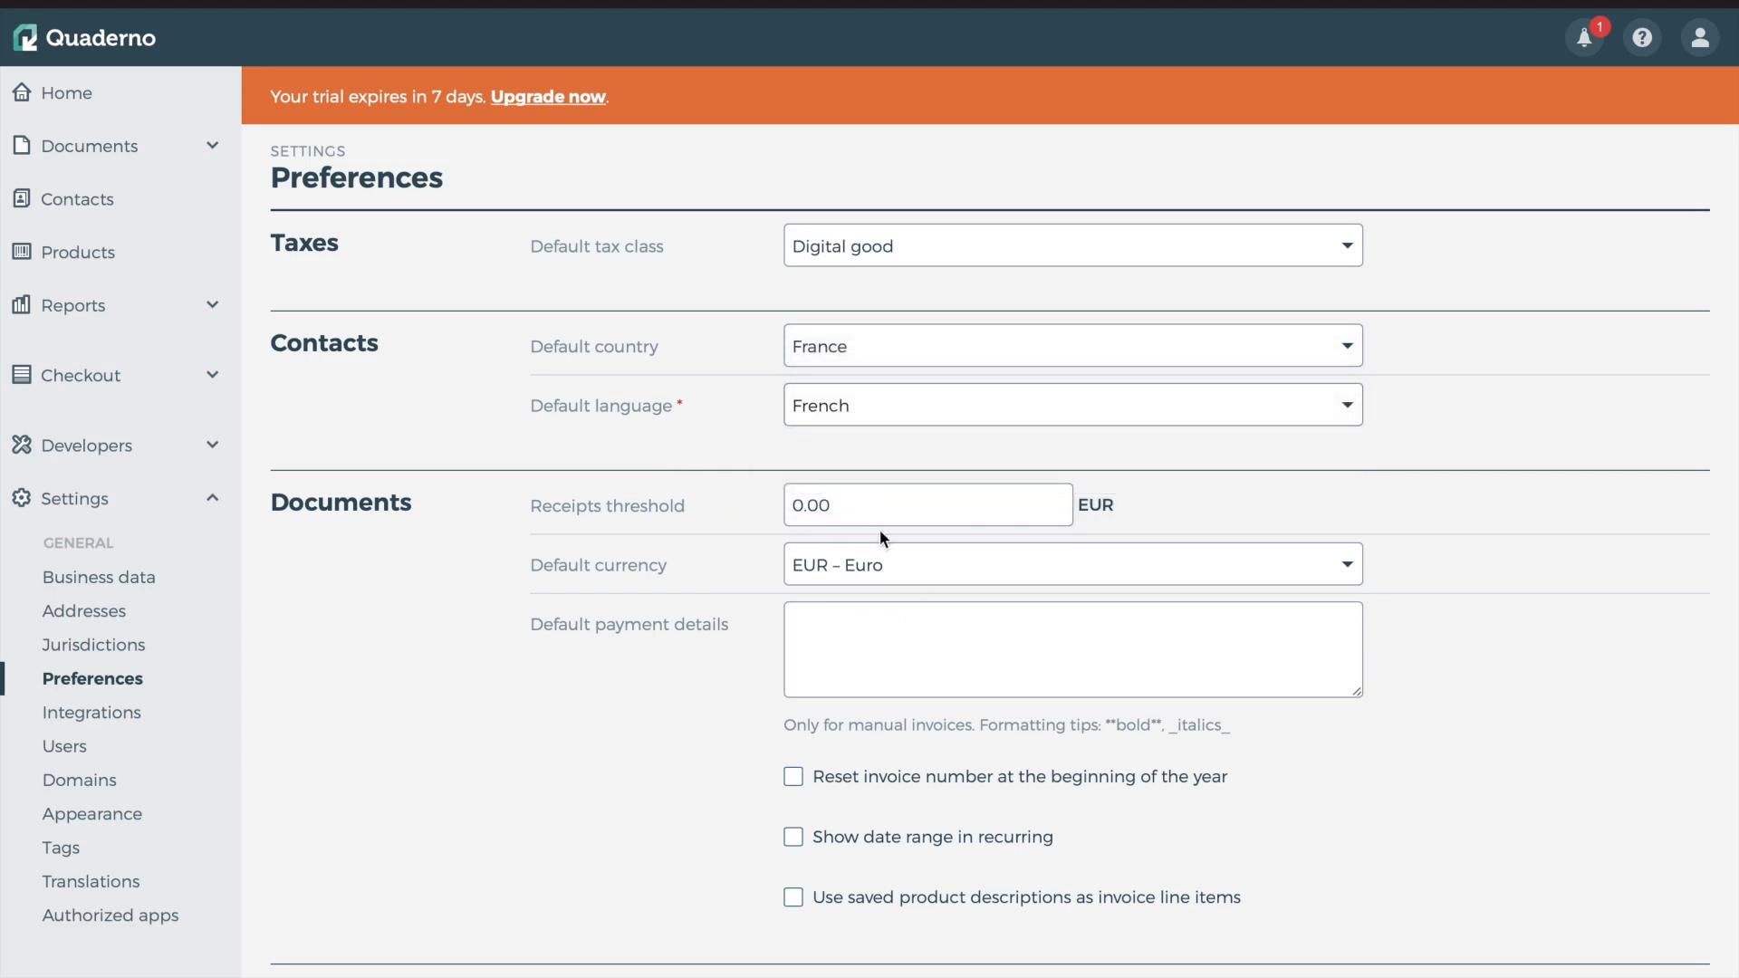
# Look through the receipts threshold, default payment details and legal notes options
pyautogui.click(669, 510)
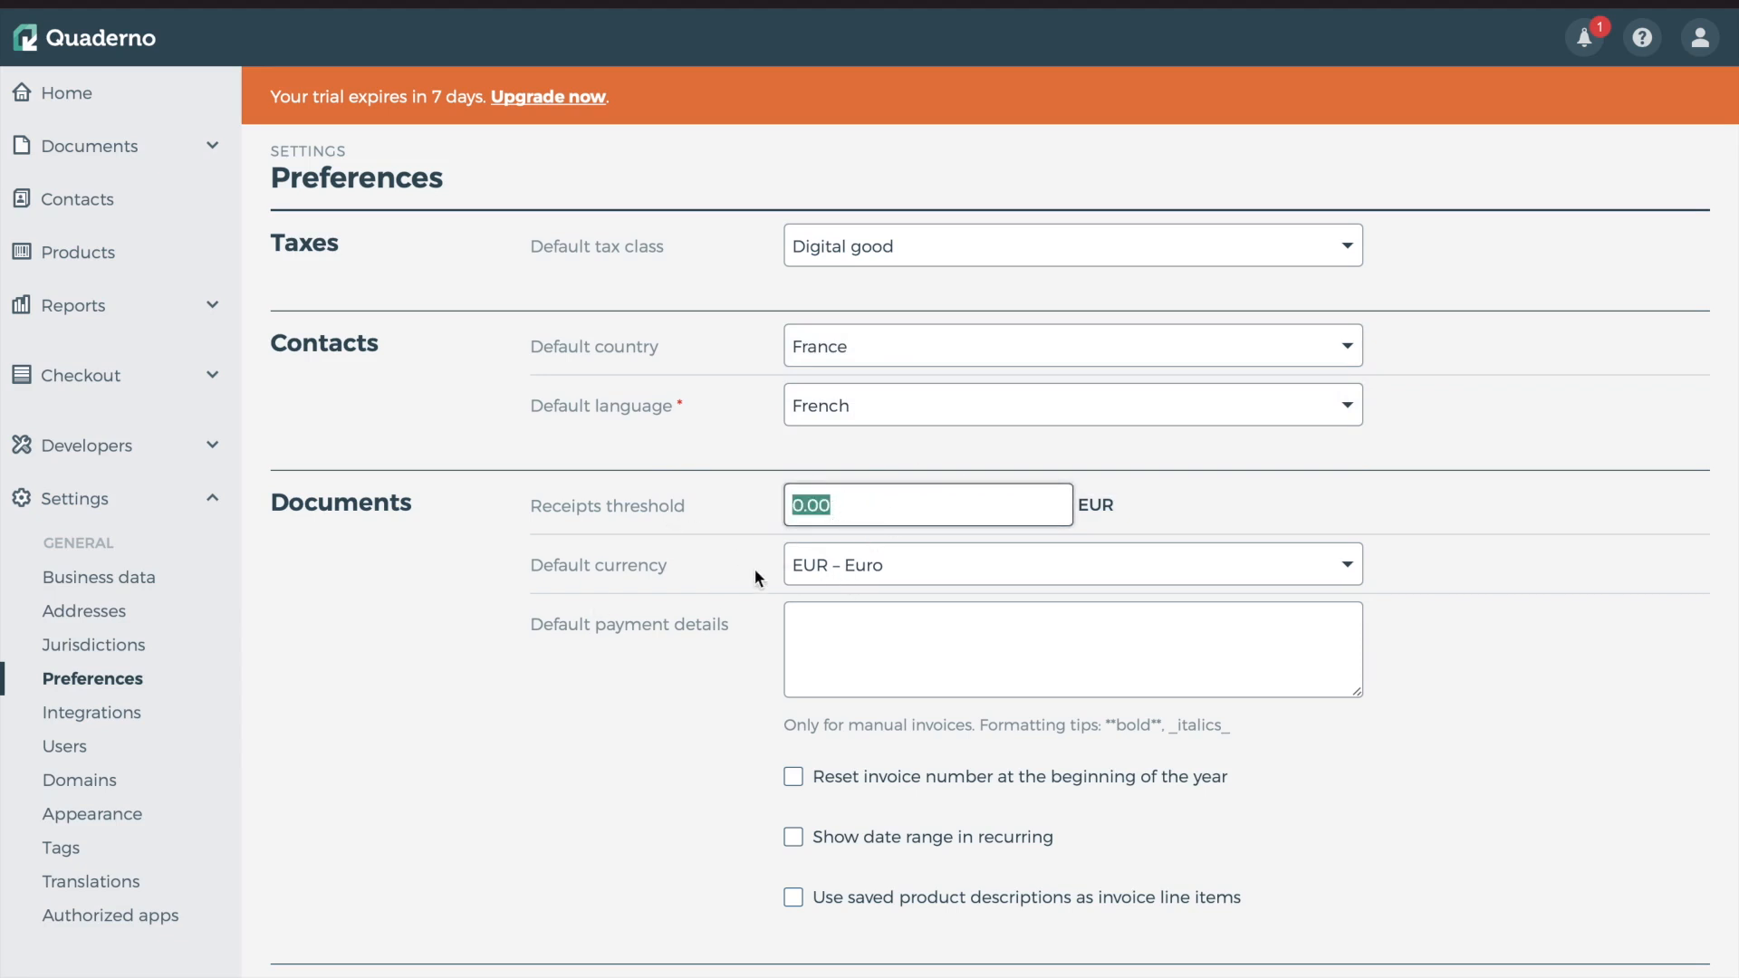
pyautogui.click(857, 635)
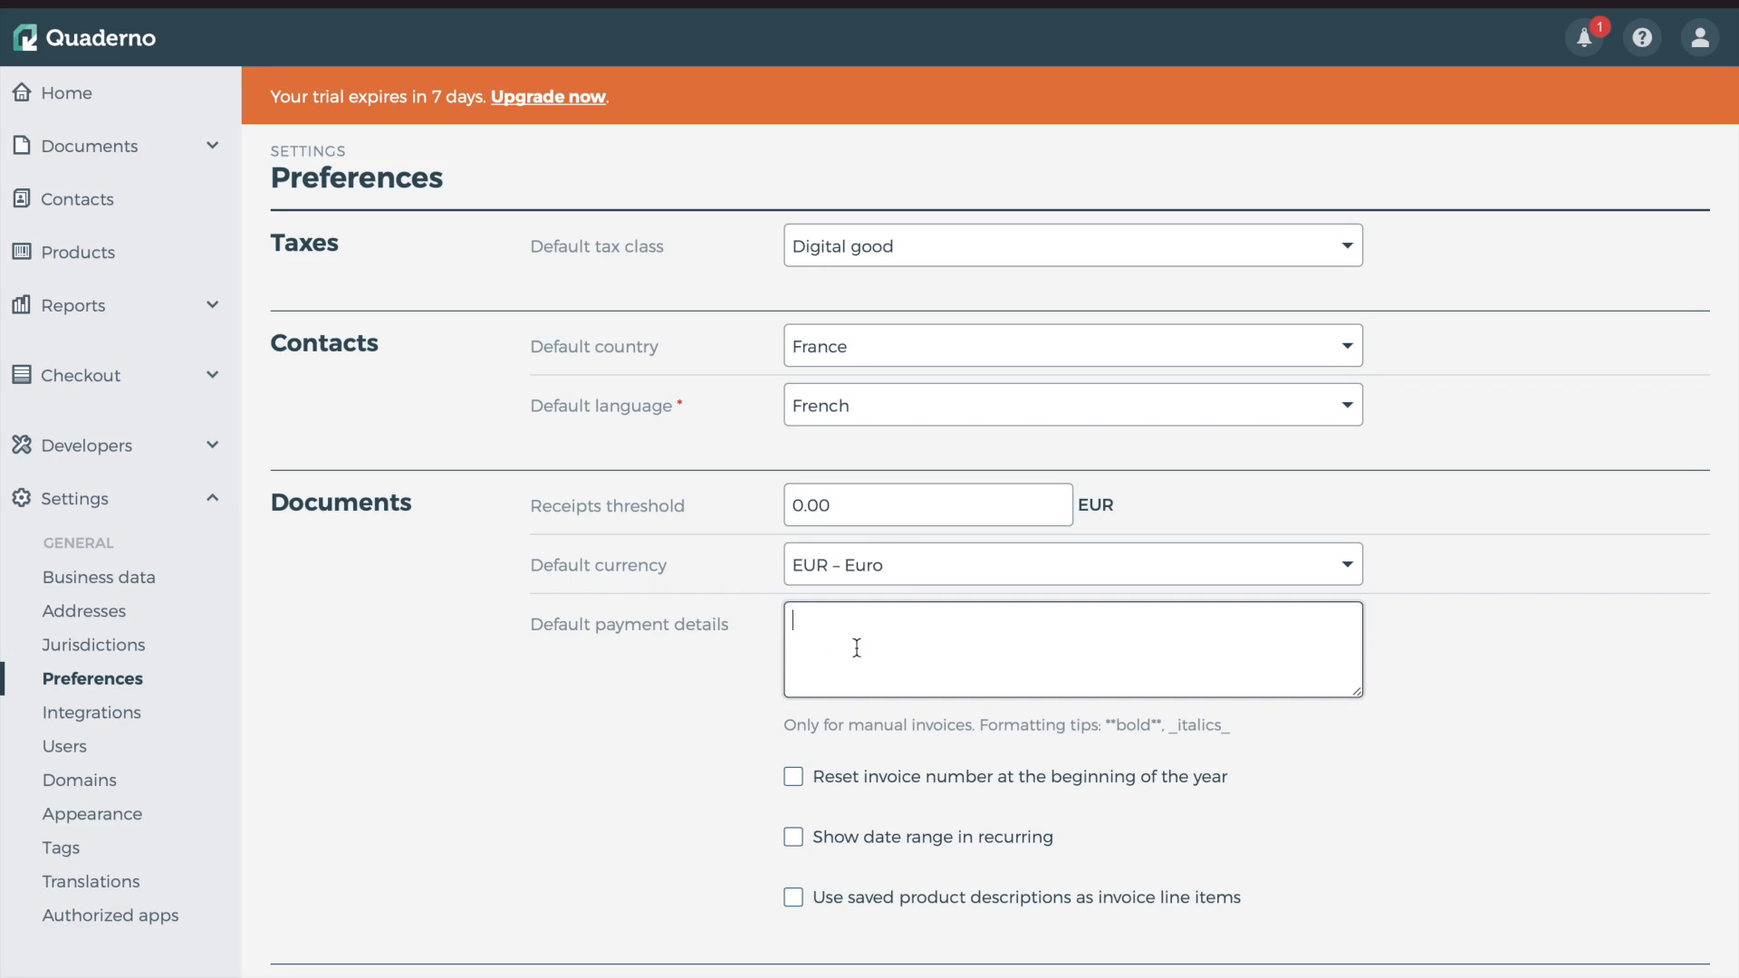
pyautogui.scroll(-2, 784, 758)
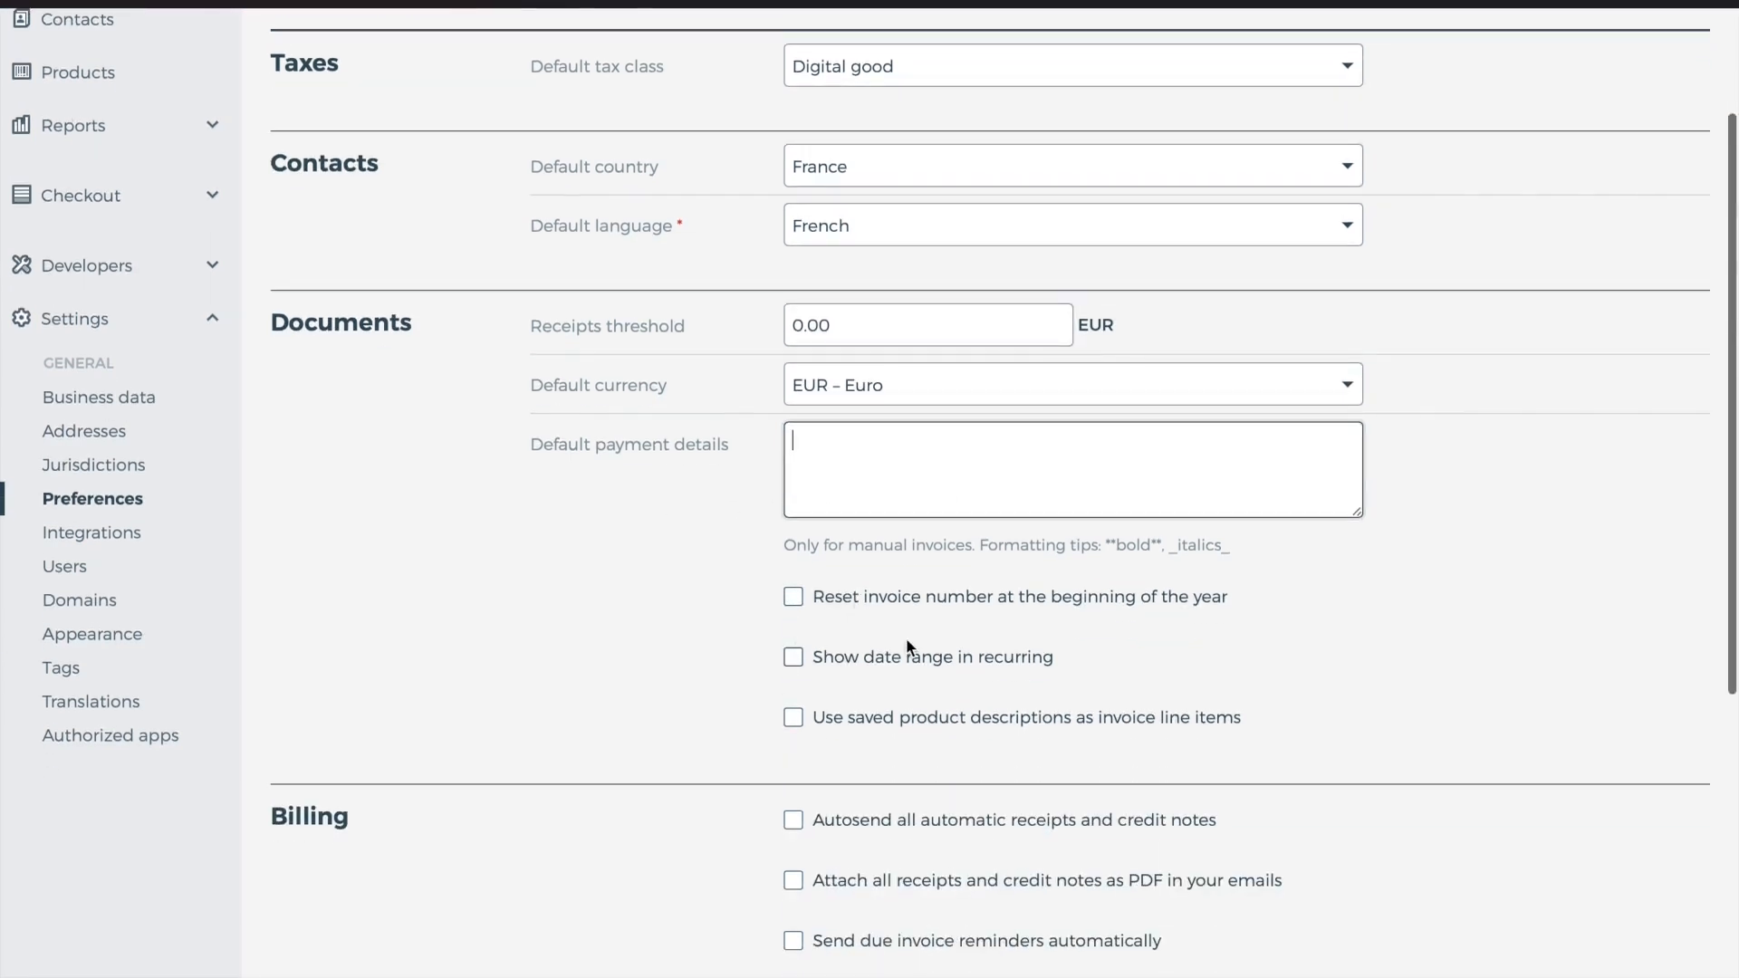
pyautogui.scroll(-5, 896, 684)
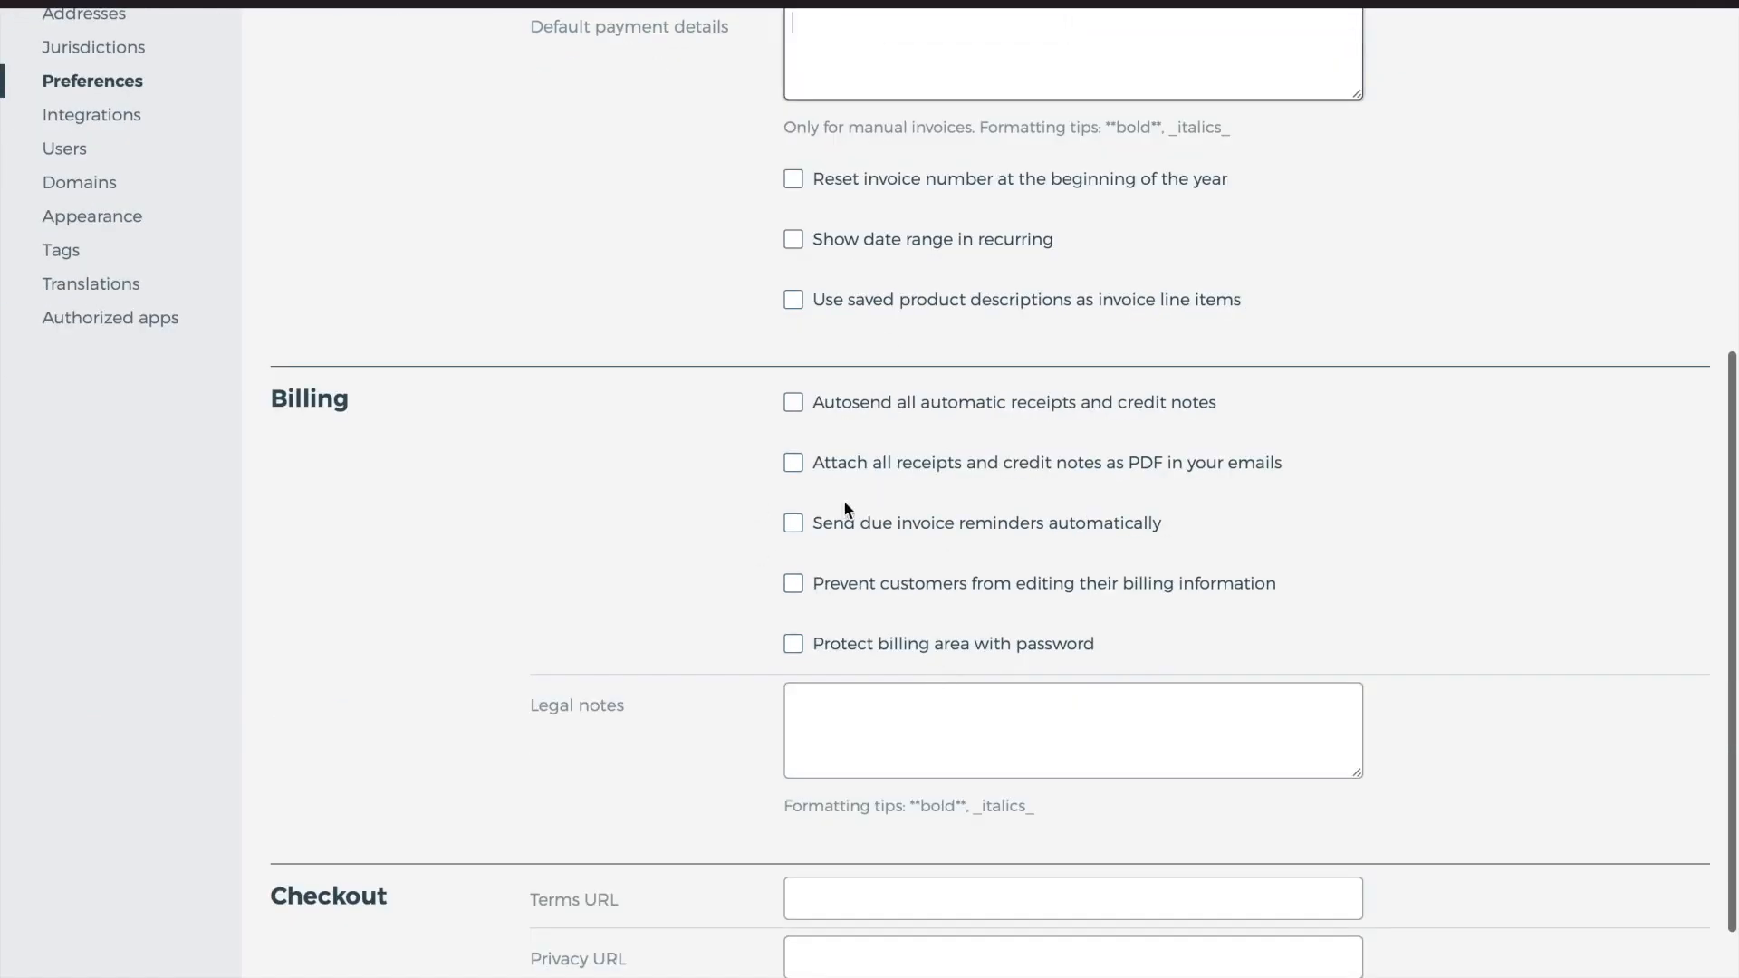
pyautogui.scroll(-2, 803, 729)
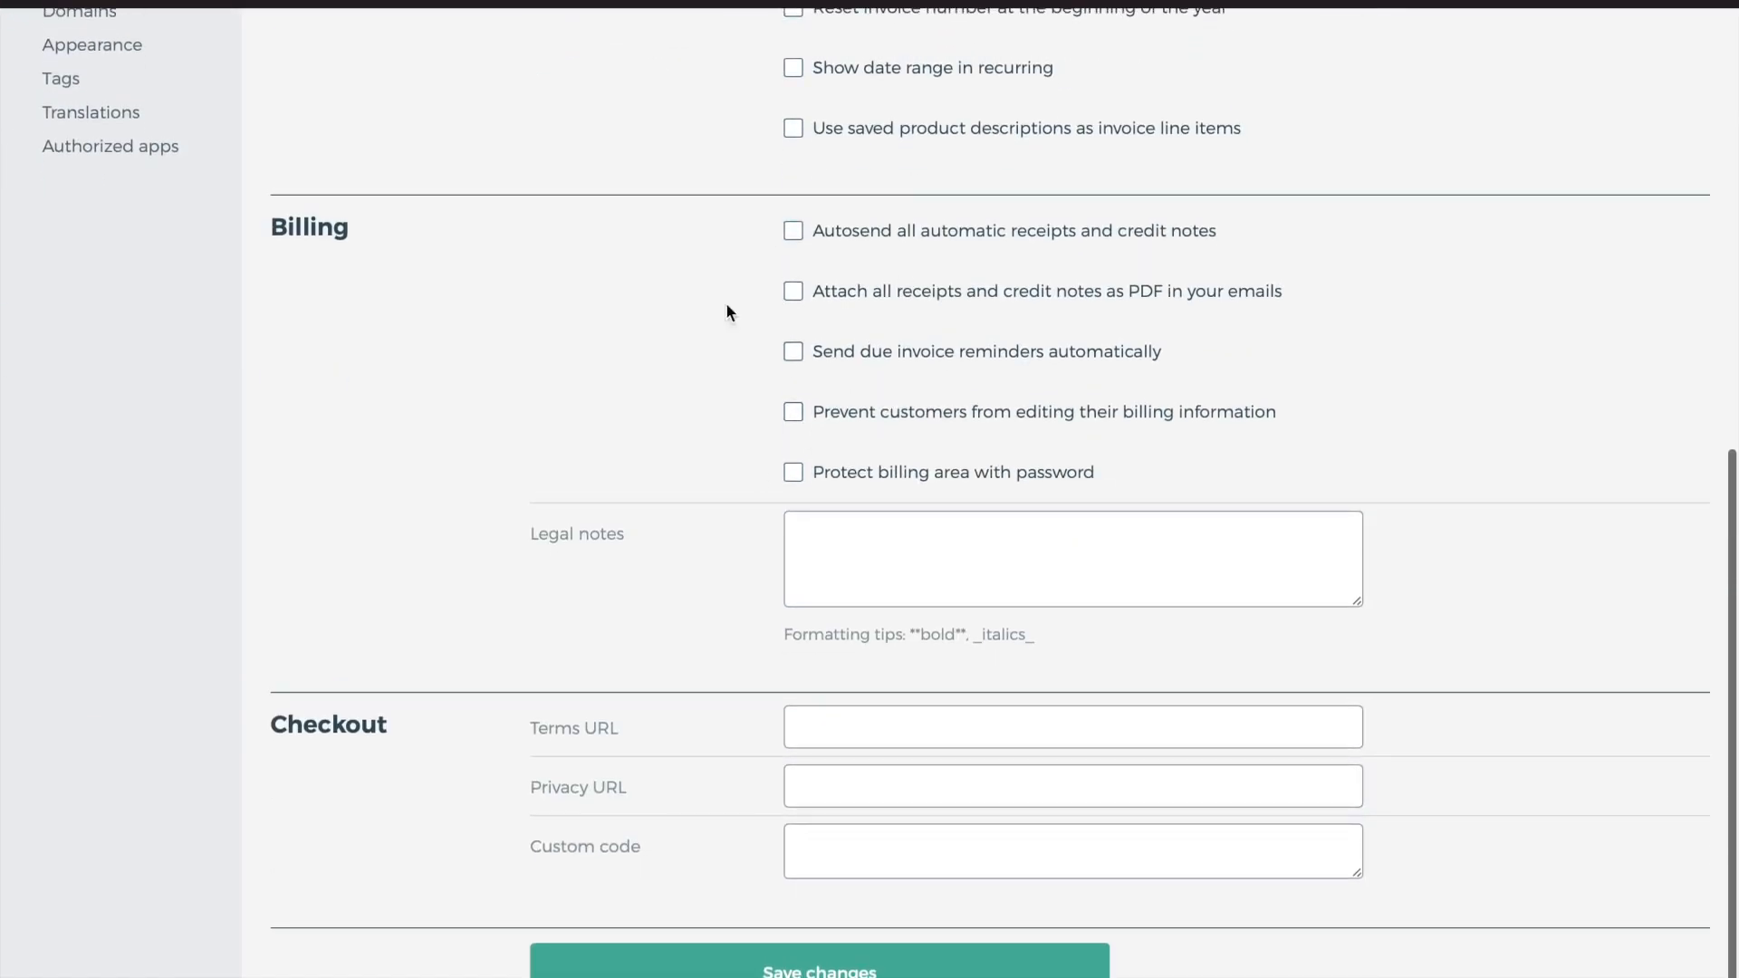
pyautogui.click(933, 570)
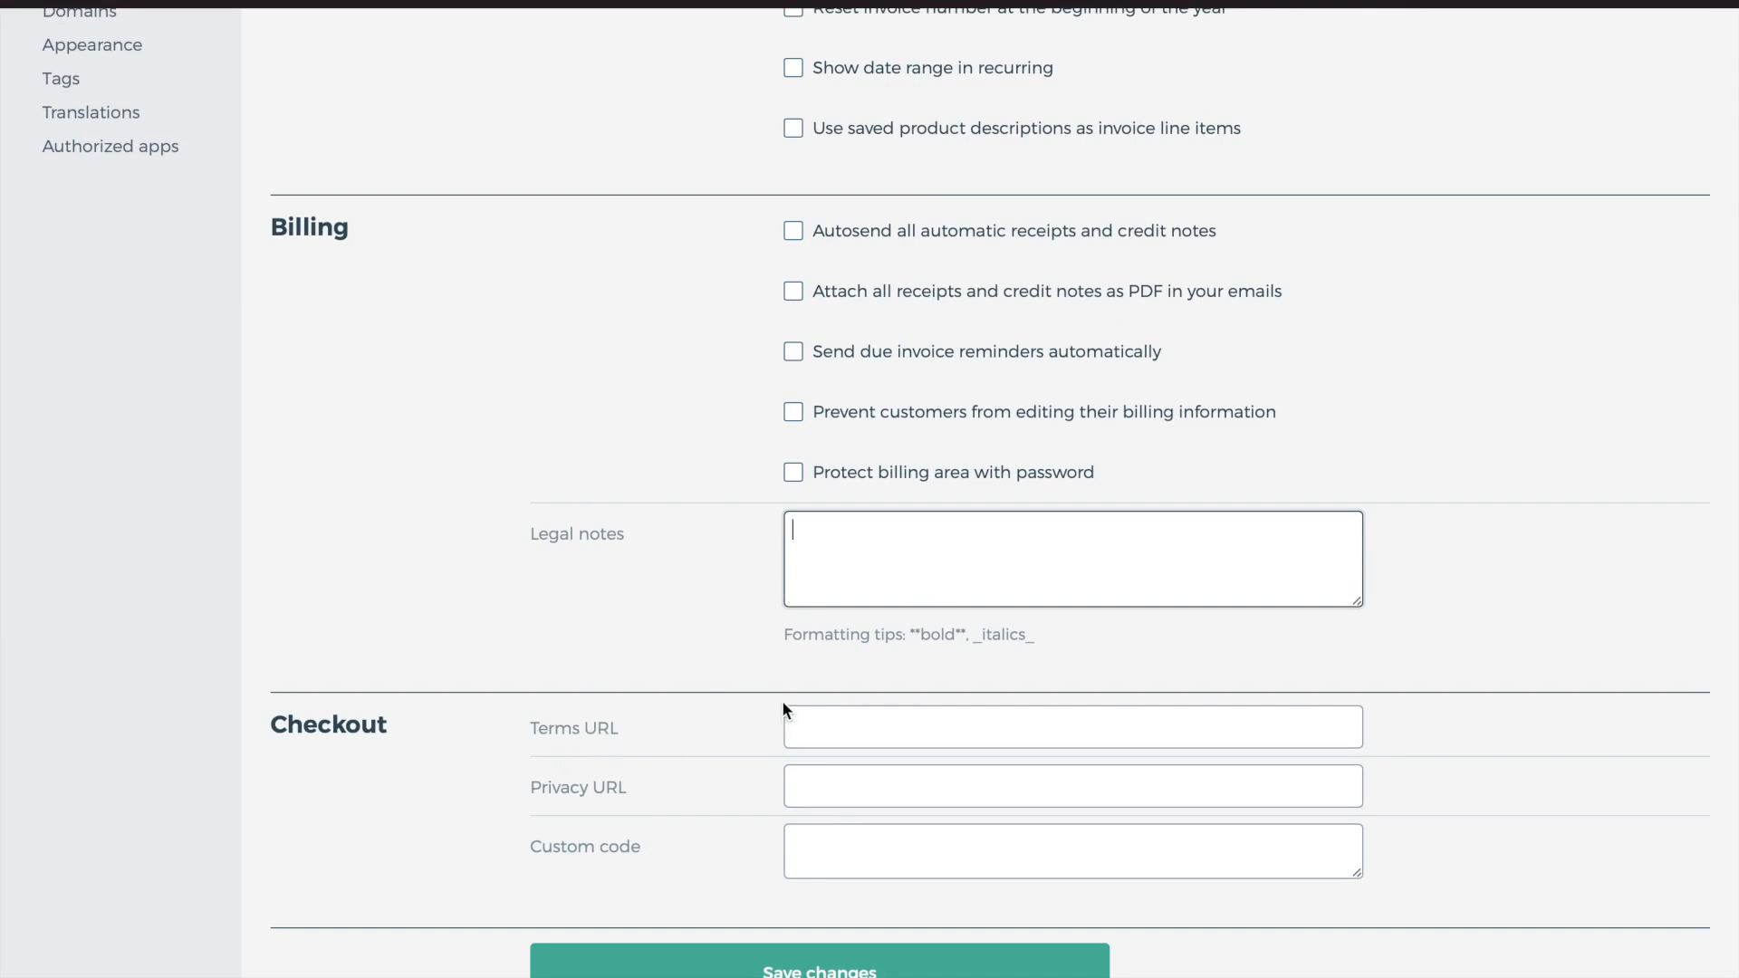
pyautogui.scroll(10, 535, 652)
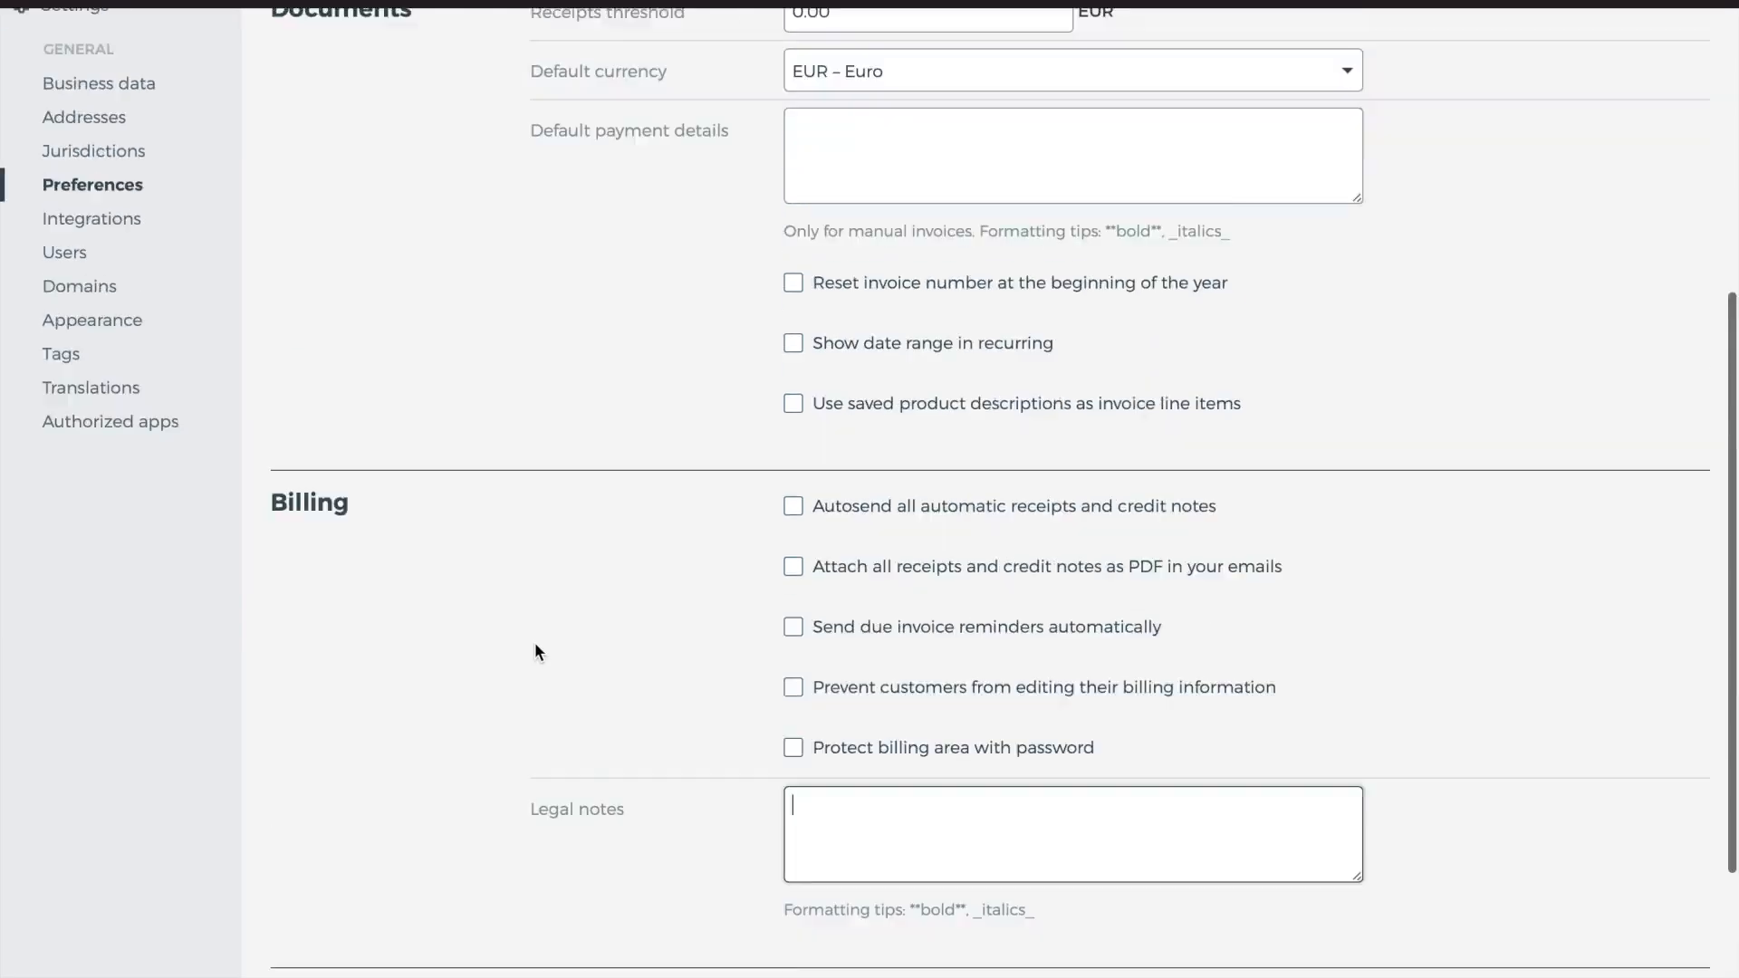
pyautogui.scroll(-2, 368, 737)
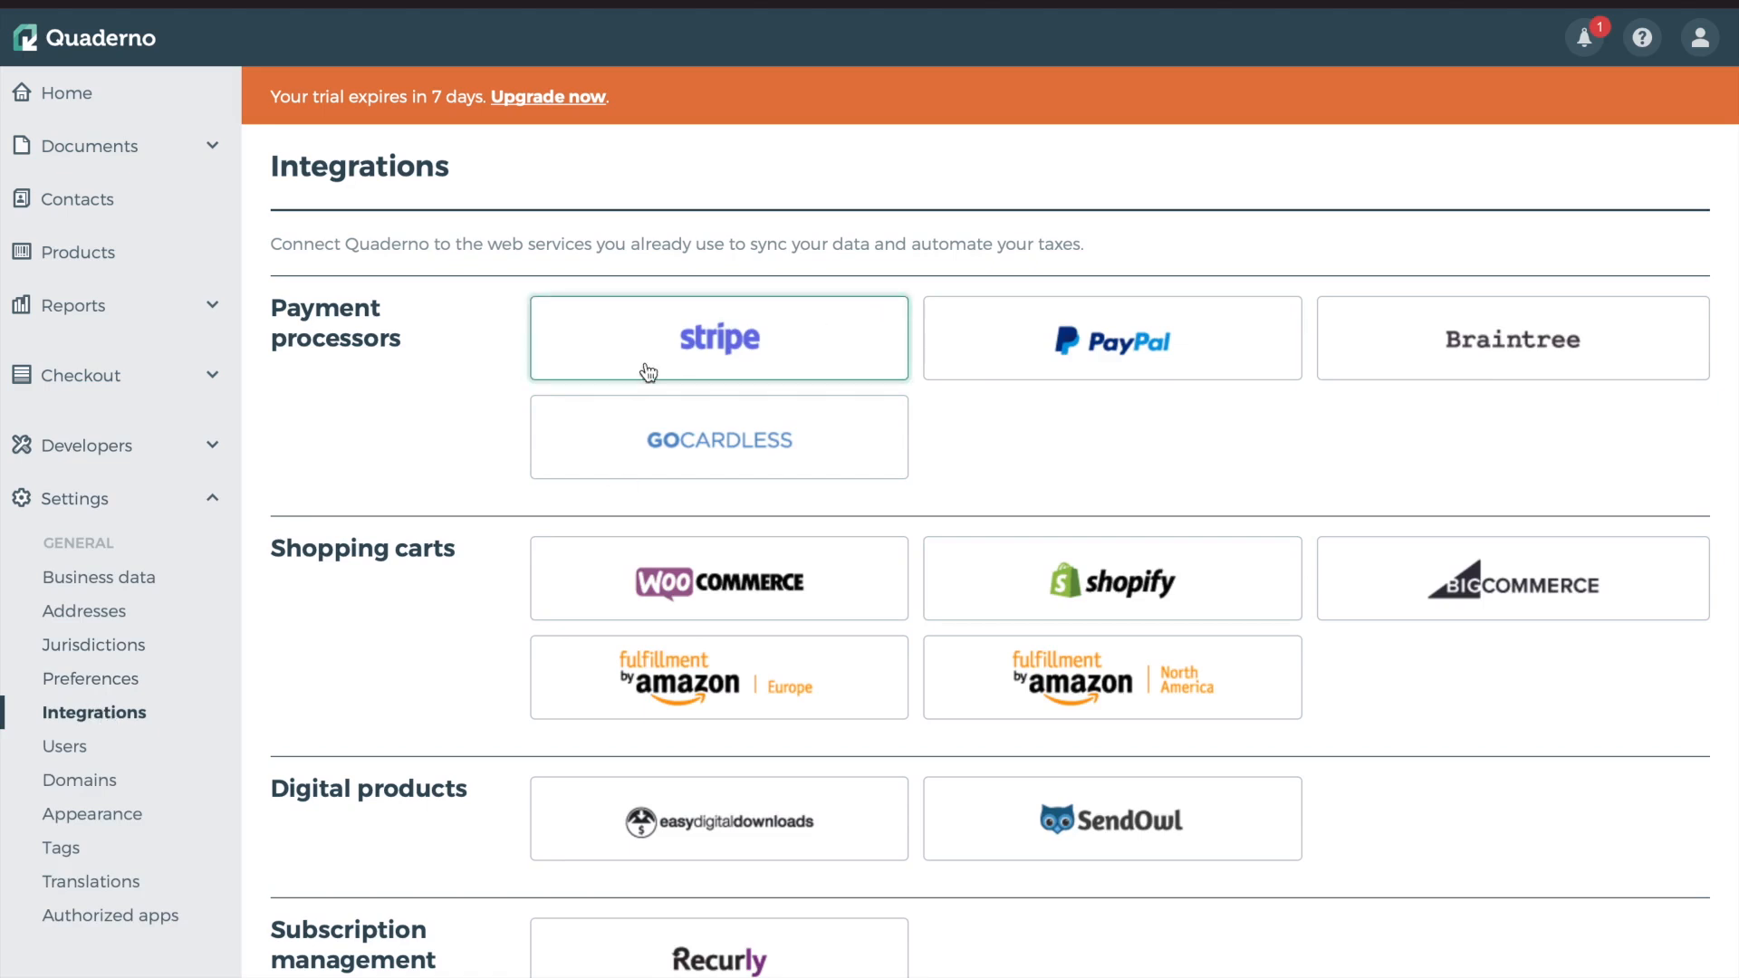
# Browse the integration cards down to Xero under Bookkeeping, then move to the Users settings
pyautogui.scroll(-3, 478, 597)
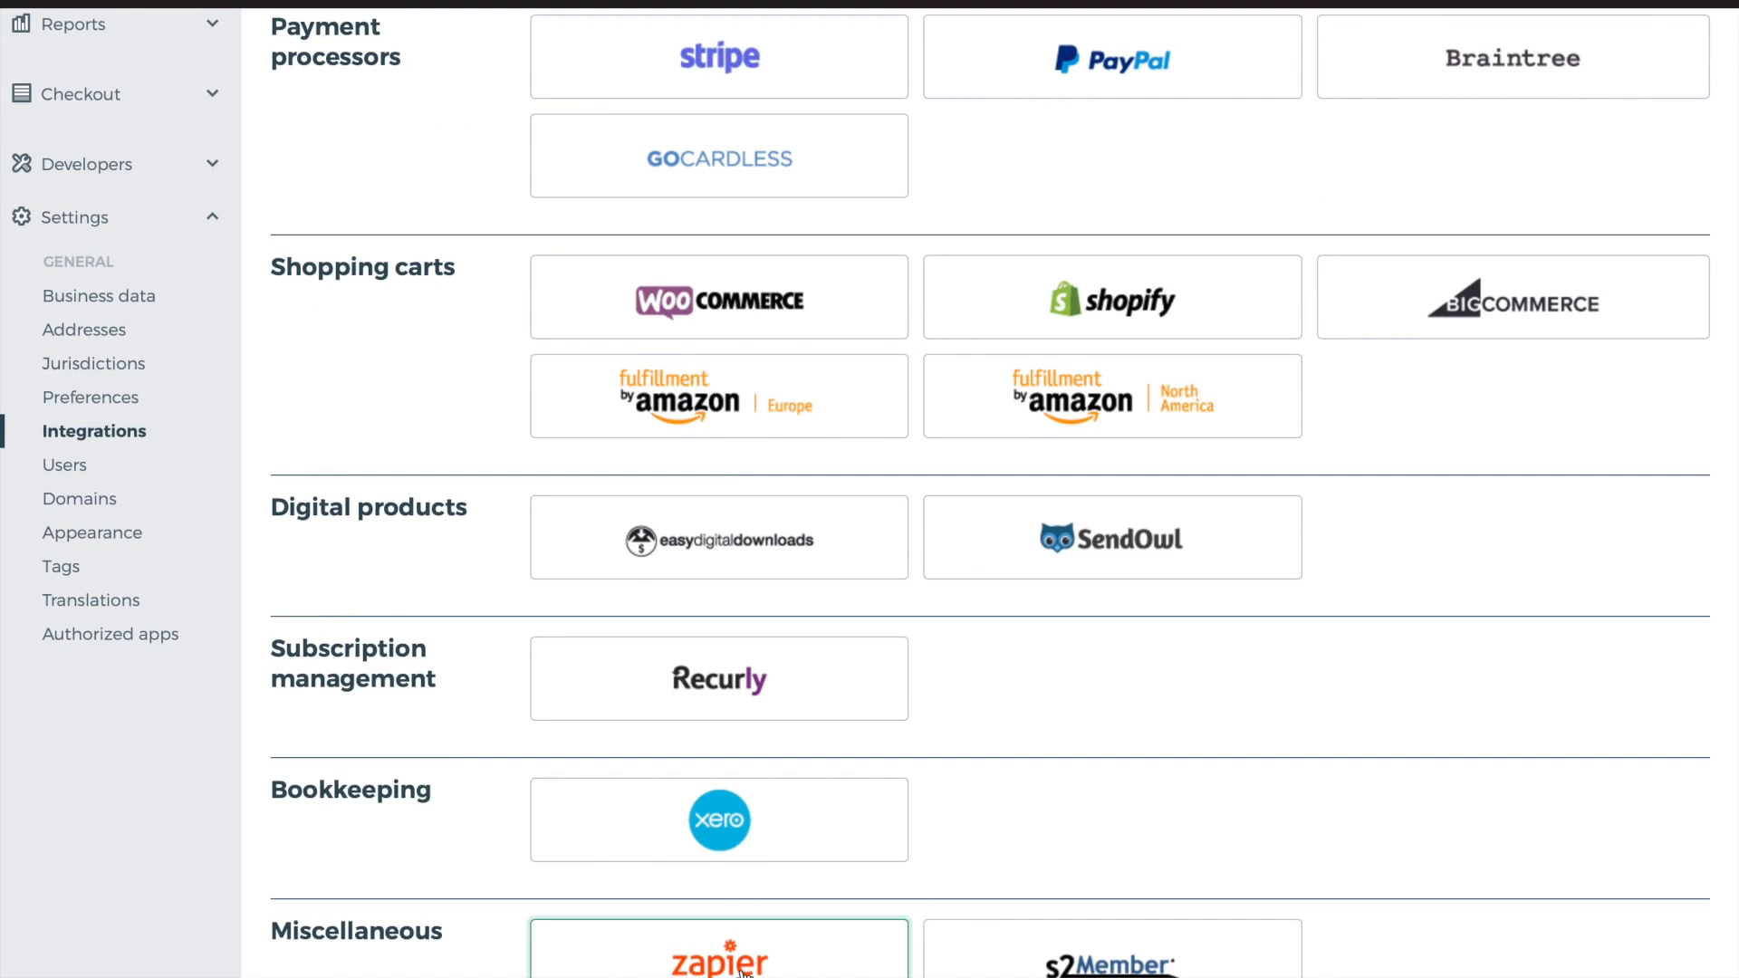
pyautogui.scroll(5, 742, 971)
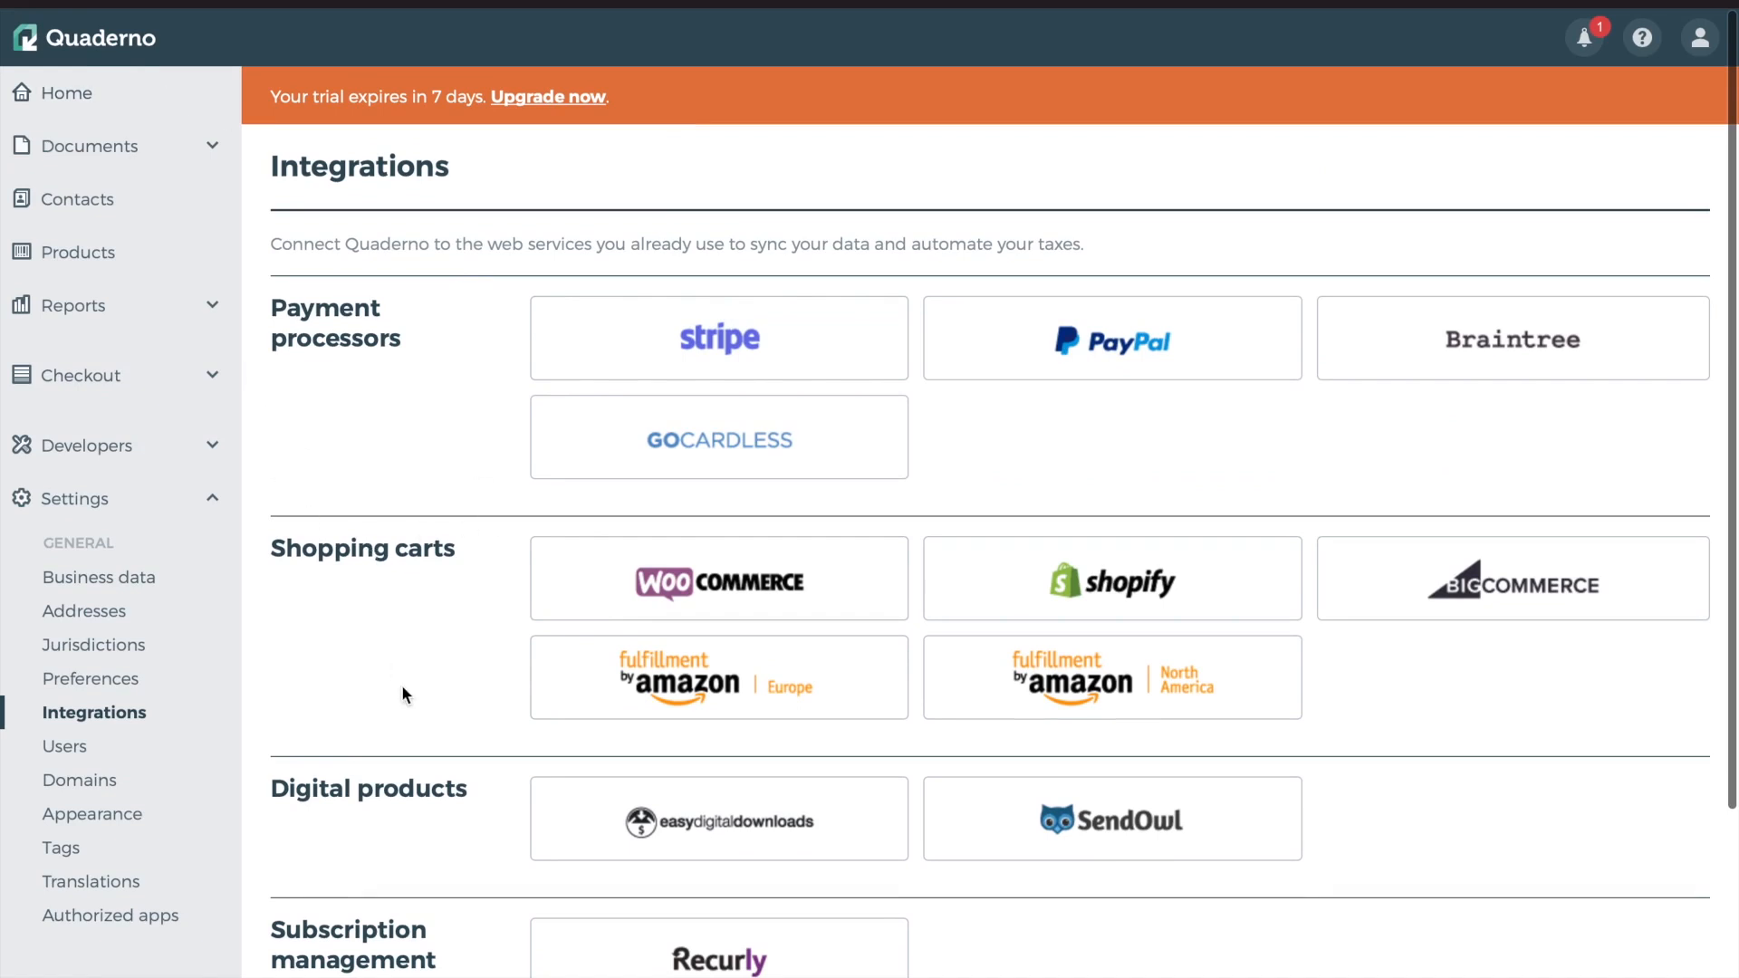
pyautogui.scroll(-3, 404, 698)
pyautogui.scroll(1, 225, 492)
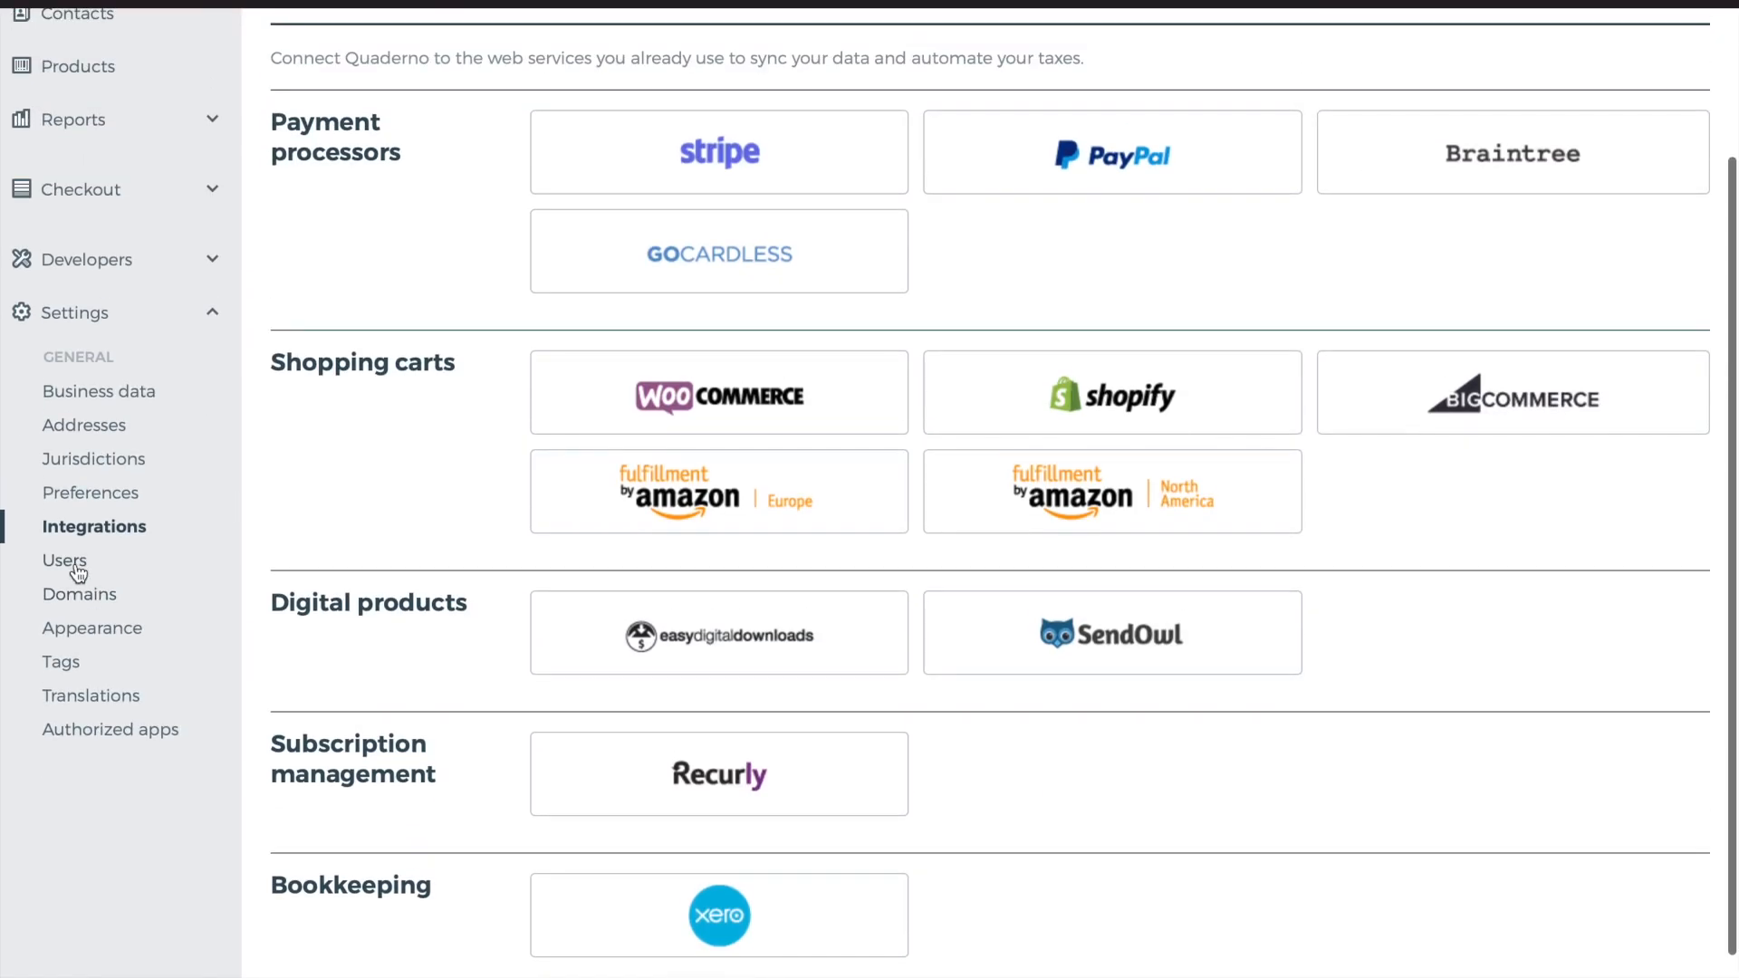
pyautogui.click(69, 561)
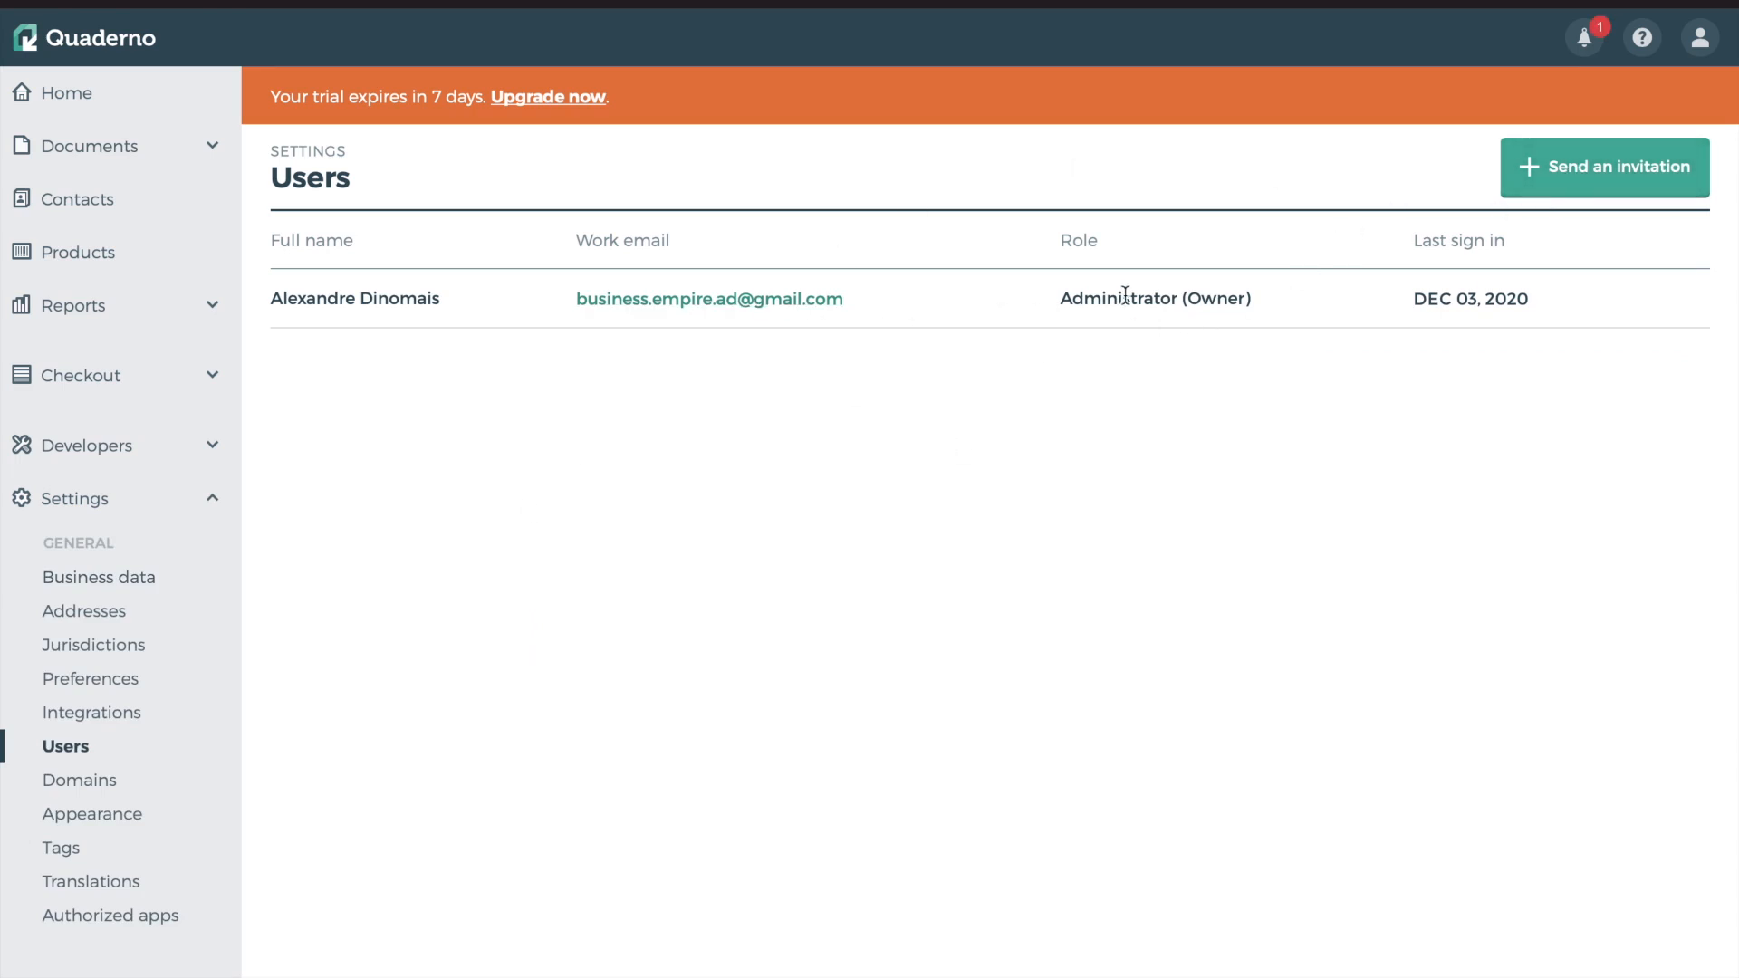
# Check the account user's Owner role, then view the account's Quaderno address under Domains
pyautogui.doubleClick(1209, 299)
pyautogui.click(1215, 478)
pyautogui.click(80, 788)
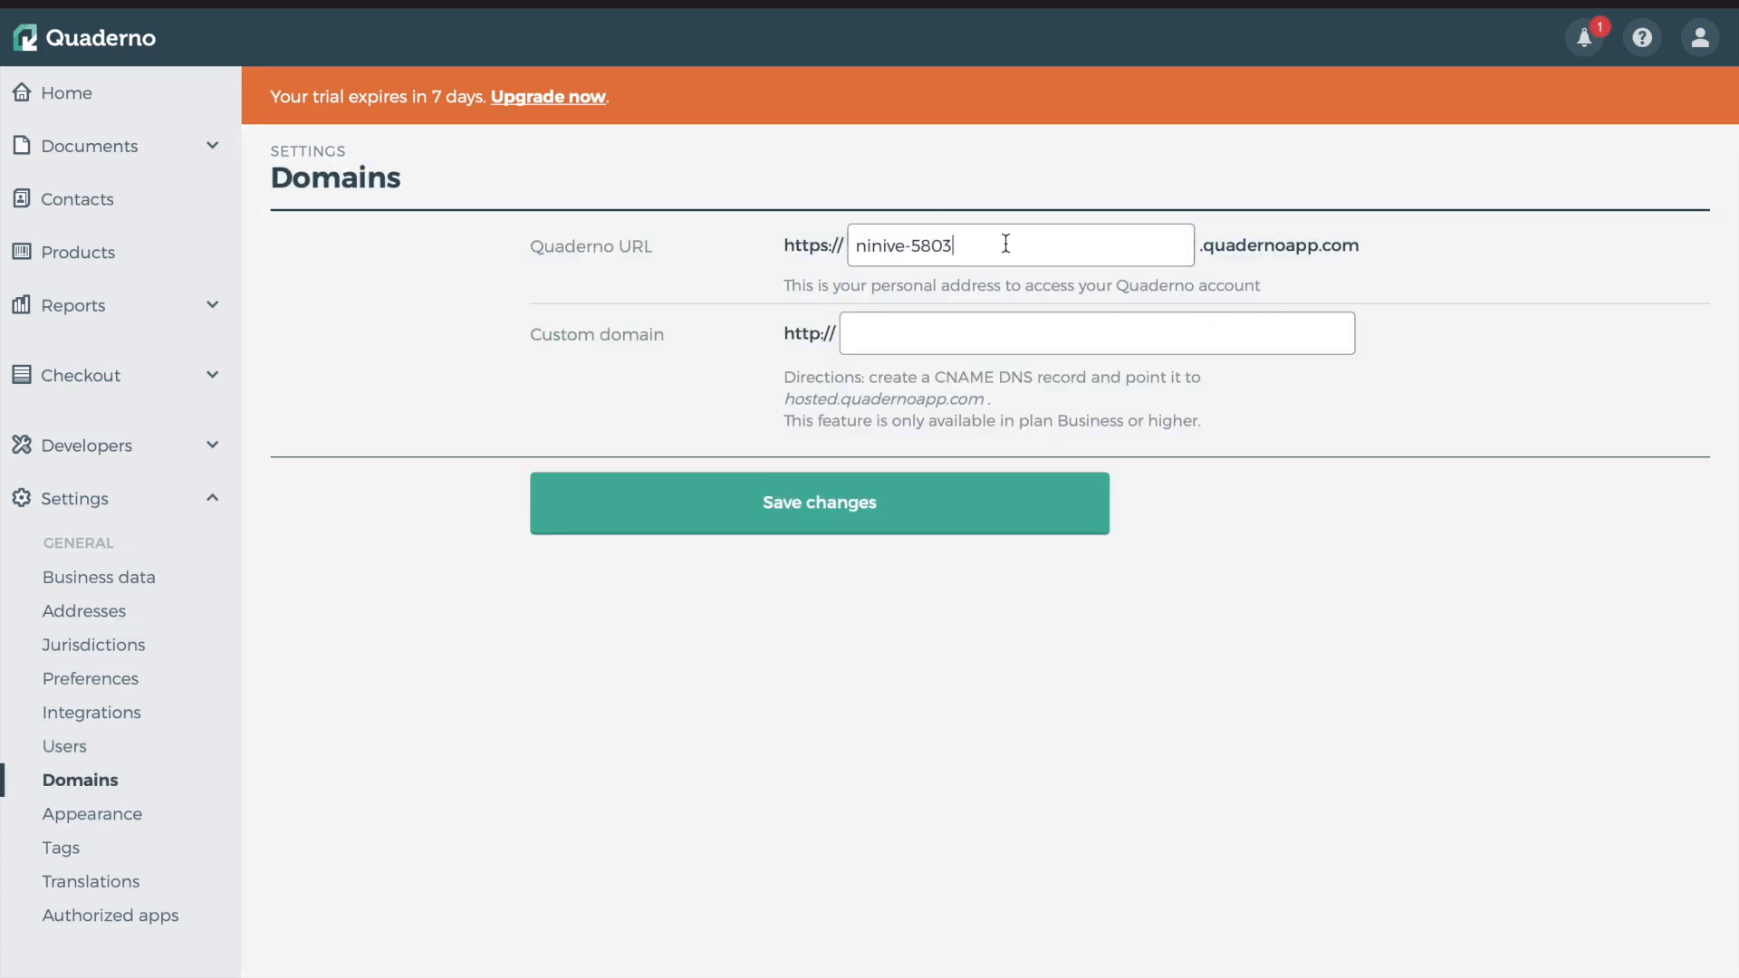
pyautogui.moveTo(1000, 243); pyautogui.dragTo(808, 243)
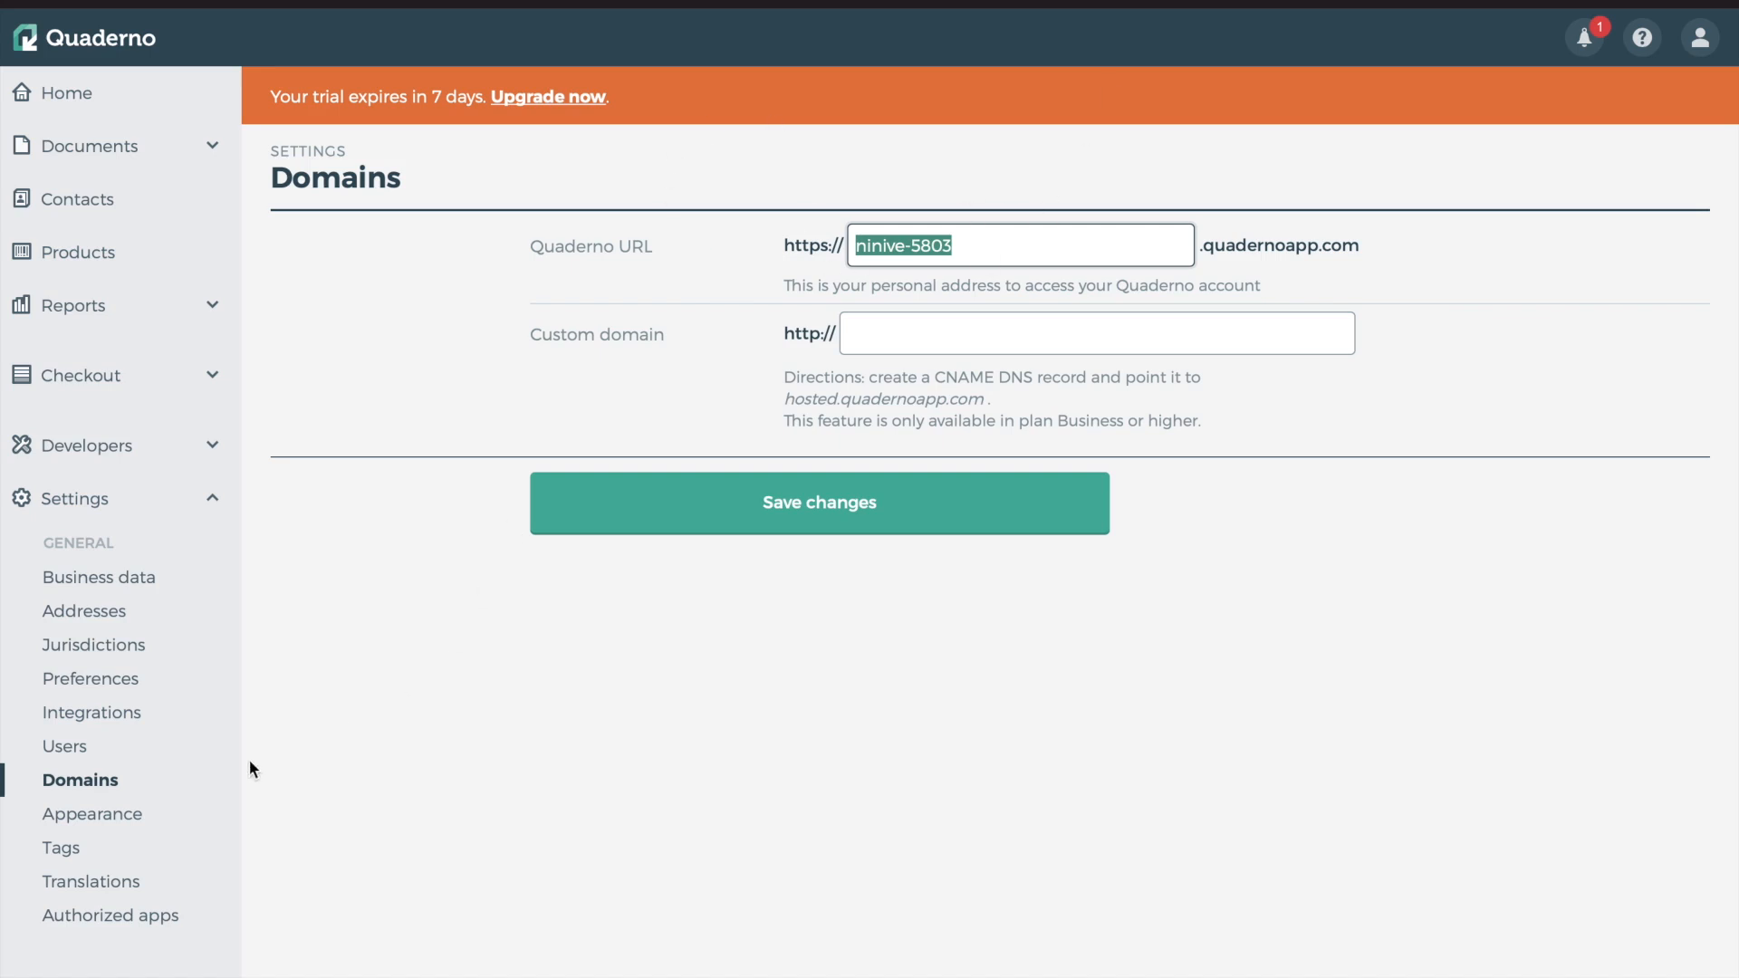
pyautogui.click(79, 815)
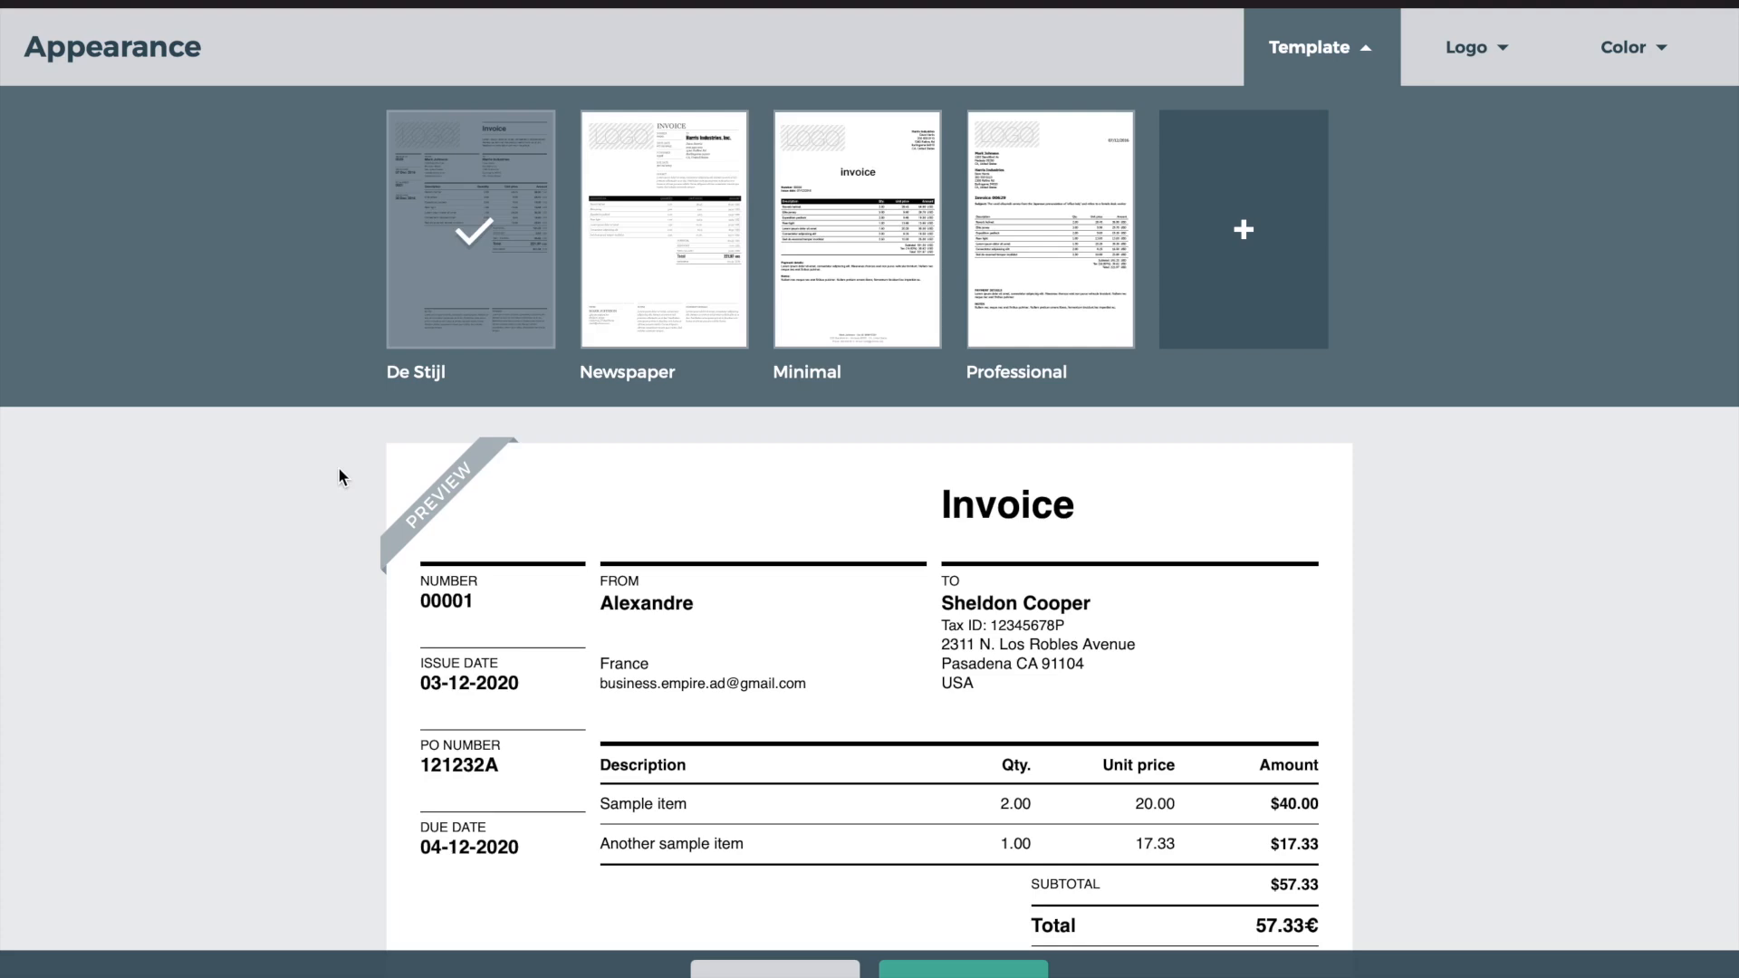
# In the Appearance editor, dismiss the logo upload window and bring up the accent colour choices
pyautogui.scroll(-3, 618, 496)
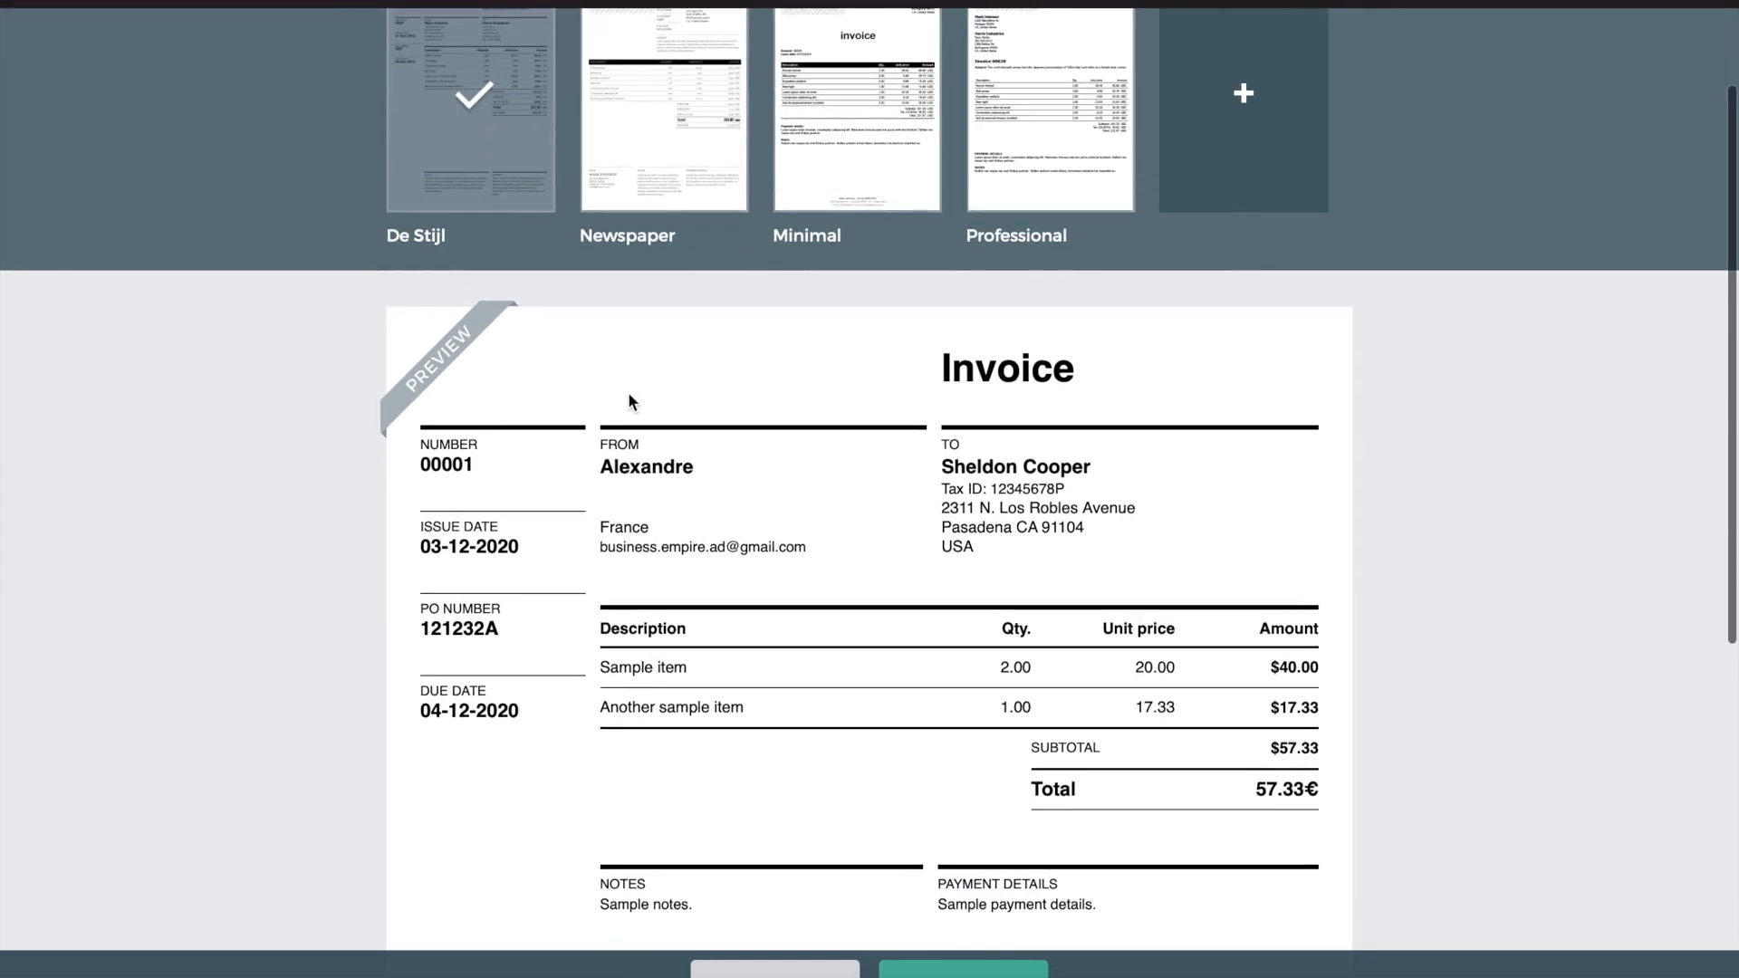
pyautogui.scroll(3, 631, 401)
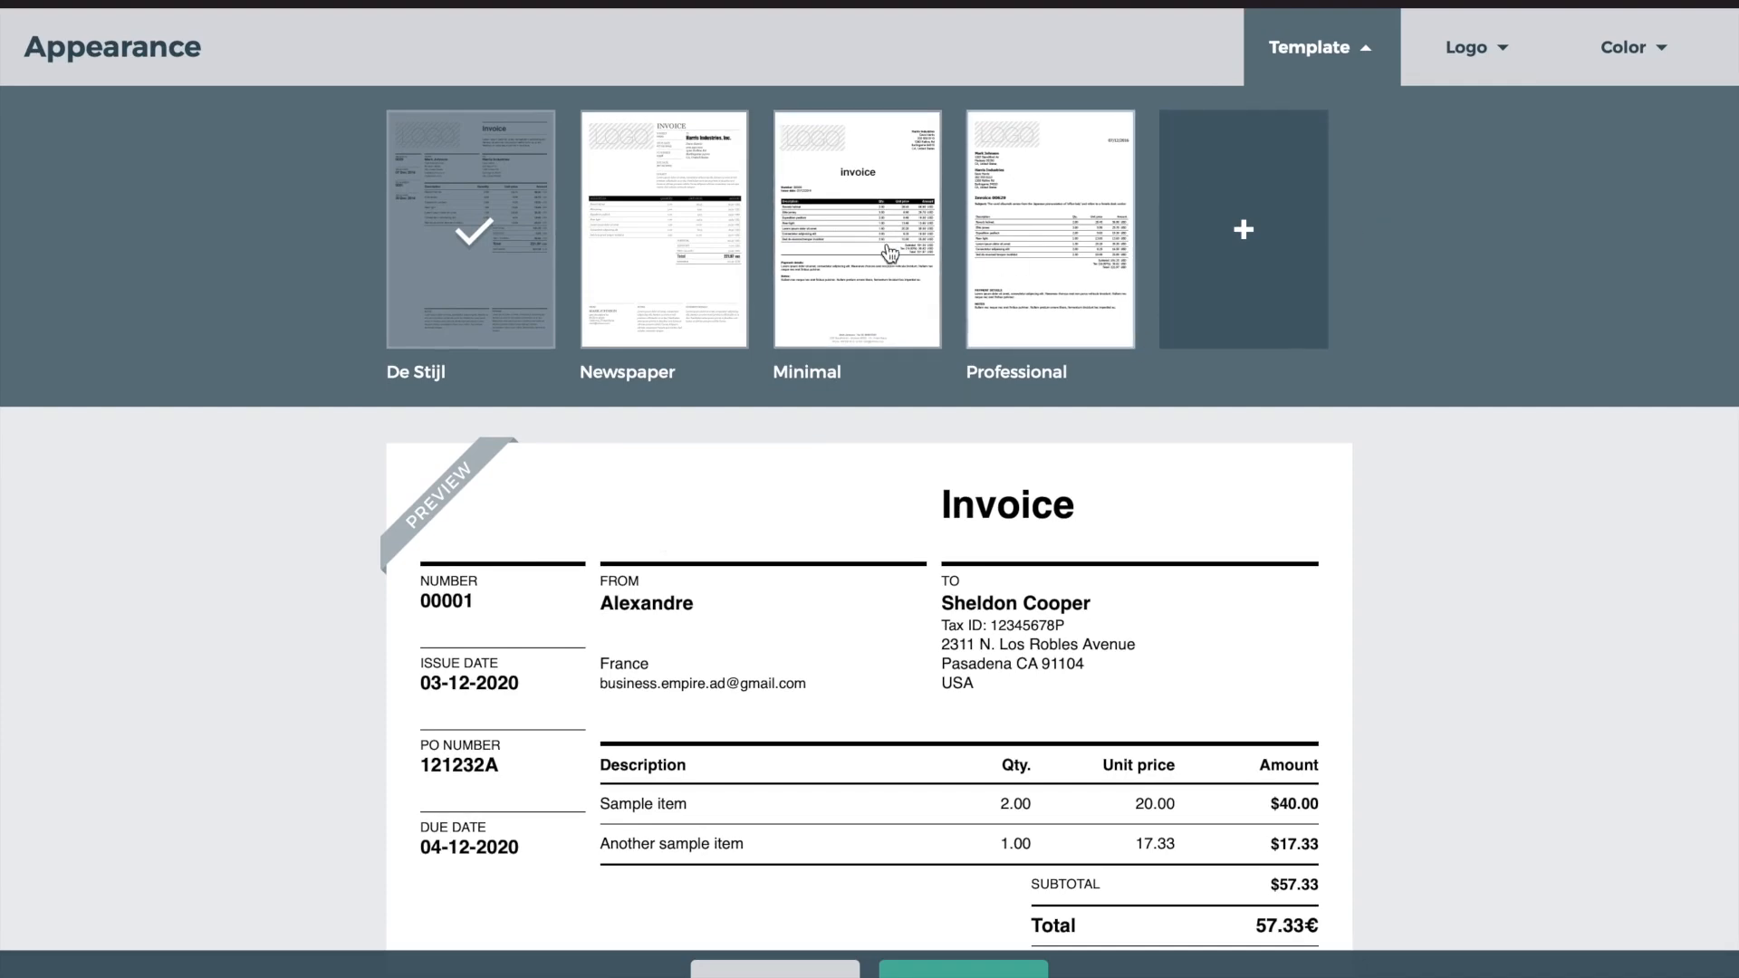
pyautogui.scroll(-1, 756, 538)
pyautogui.scroll(1, 755, 538)
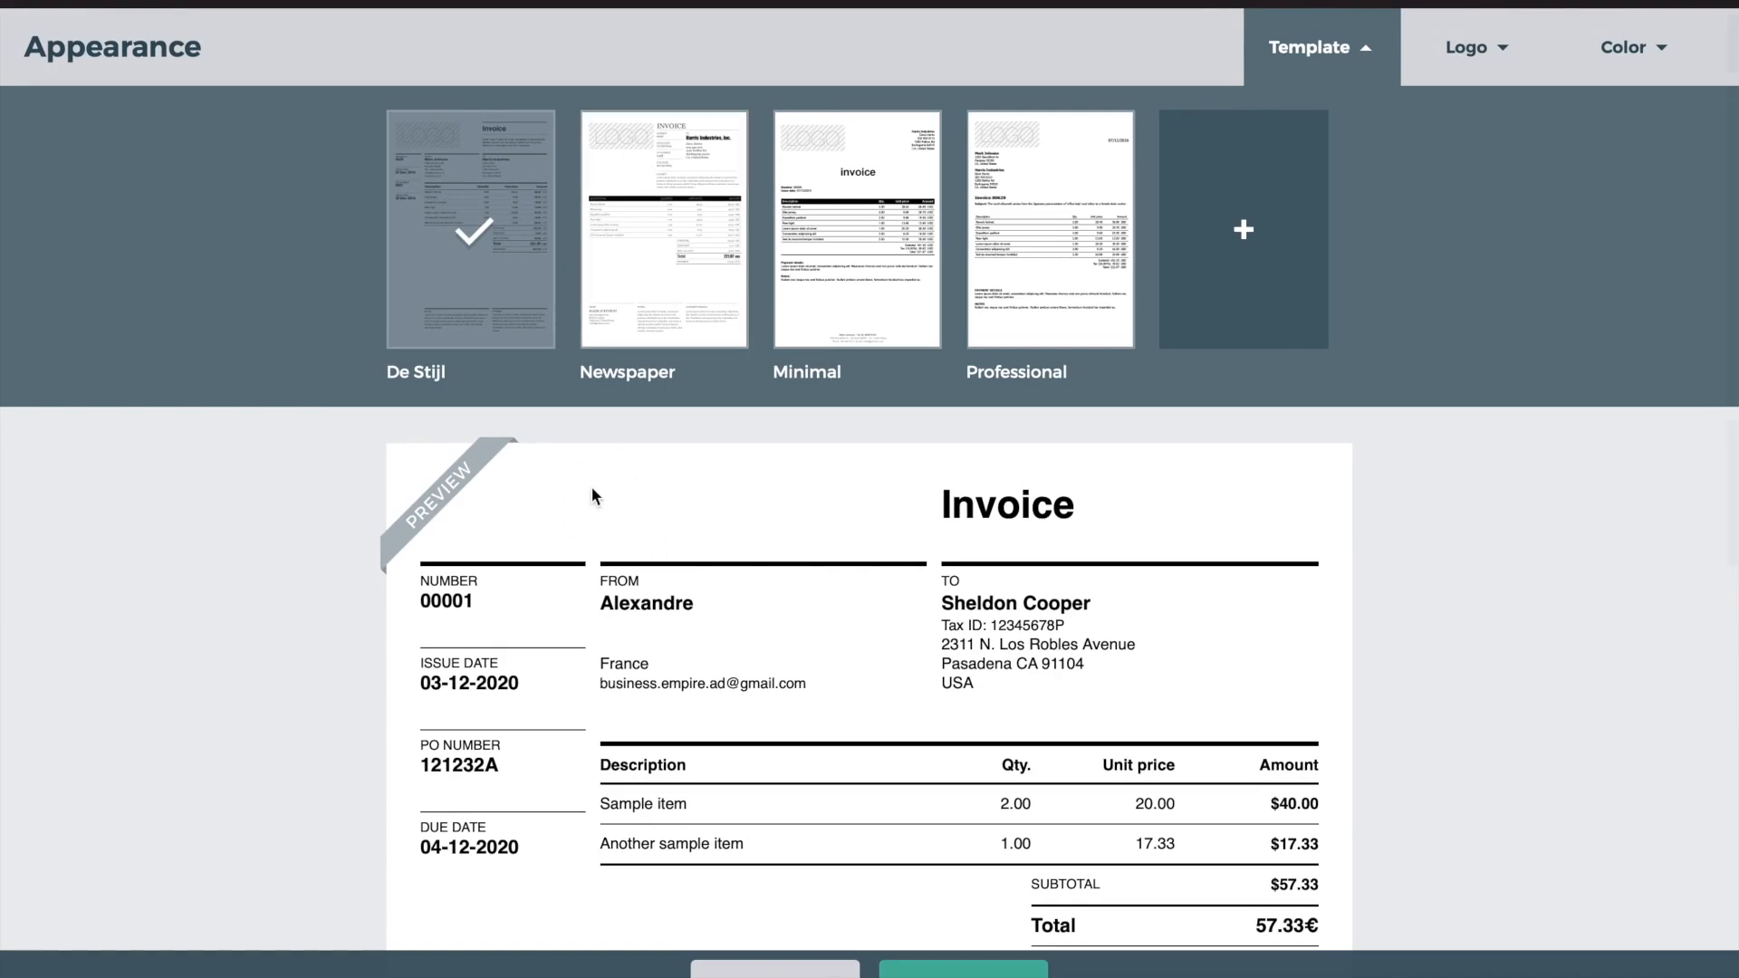
pyautogui.click(1477, 43)
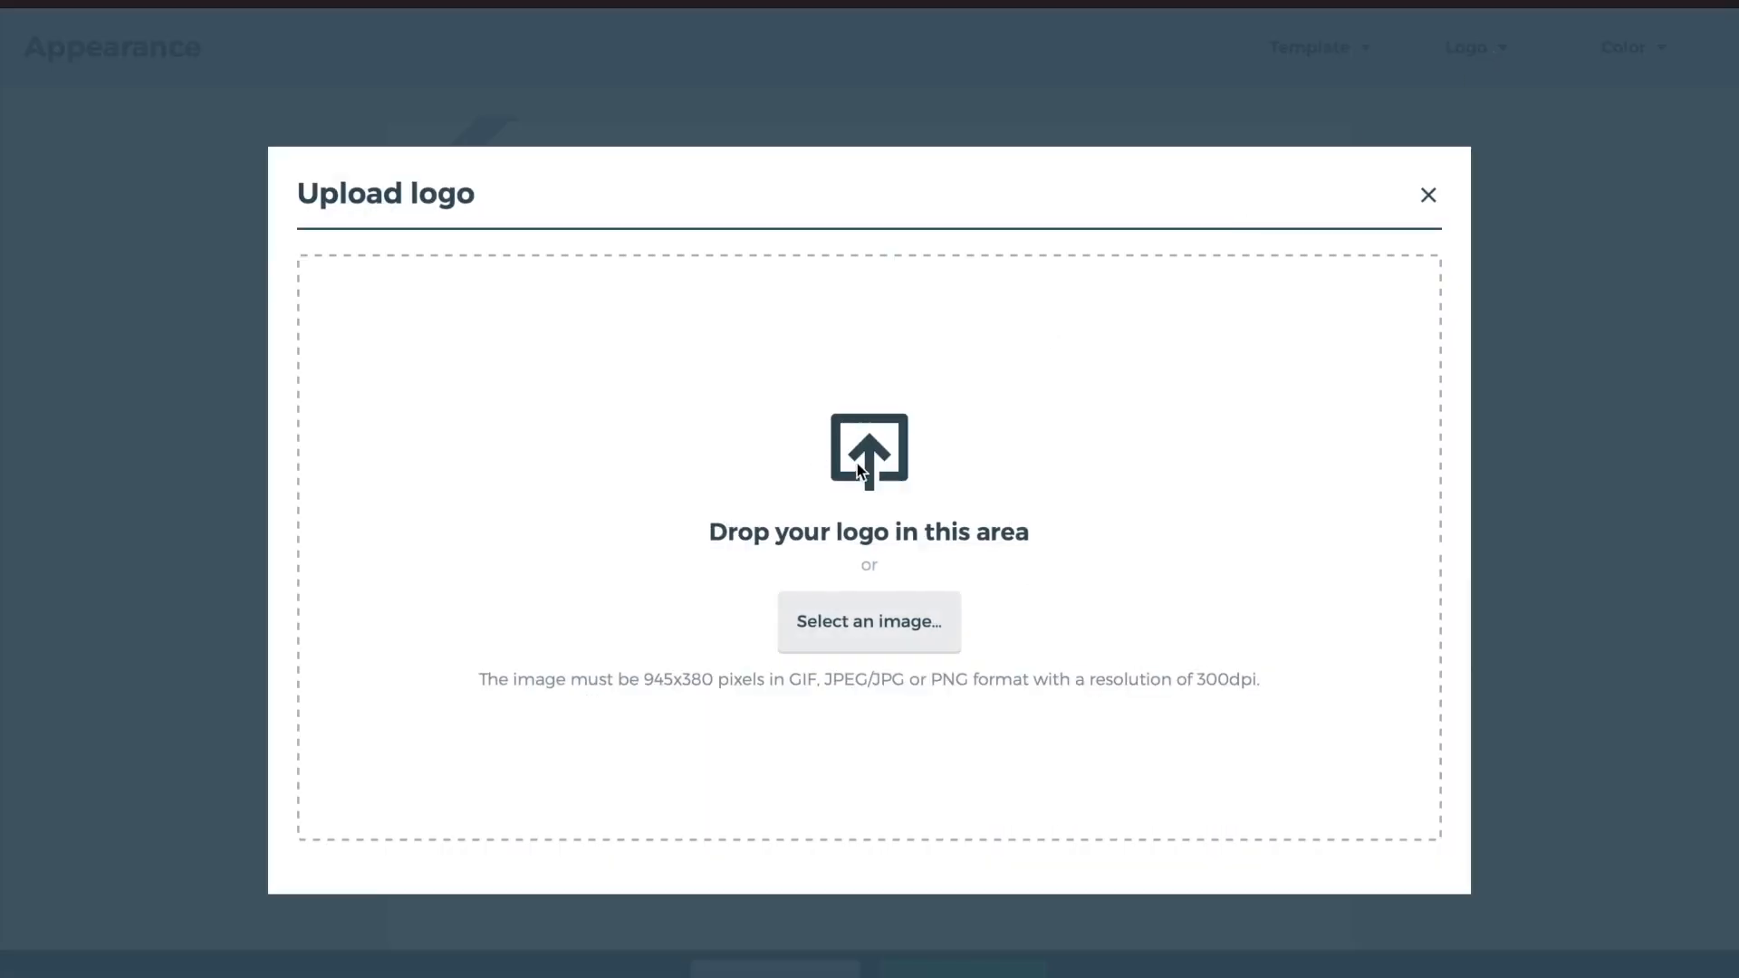
pyautogui.click(1430, 191)
pyautogui.click(1622, 55)
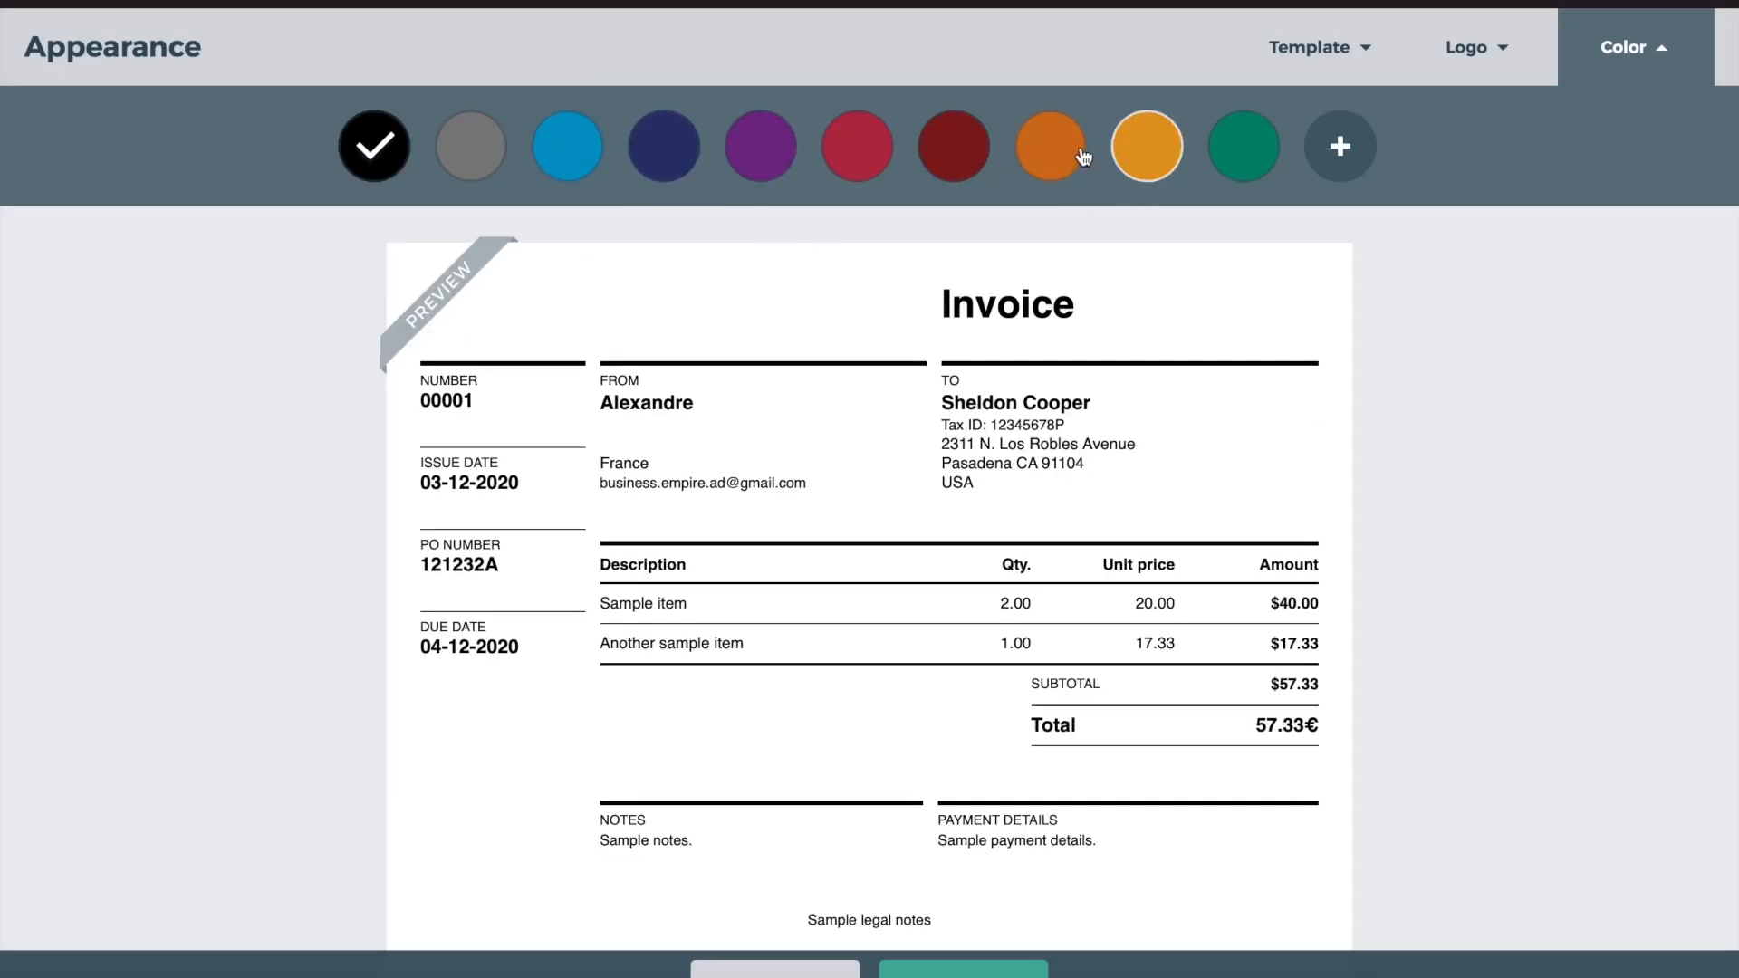
# Try green, orange and dark red accents, settling on crimson red for the invoice
pyautogui.click(1246, 156)
pyautogui.click(1141, 143)
pyautogui.click(1051, 150)
pyautogui.click(965, 156)
pyautogui.click(860, 154)
# Inspect the sample invoice's sender, customer, invoice number 00001 and issue and due dates
pyautogui.click(1304, 55)
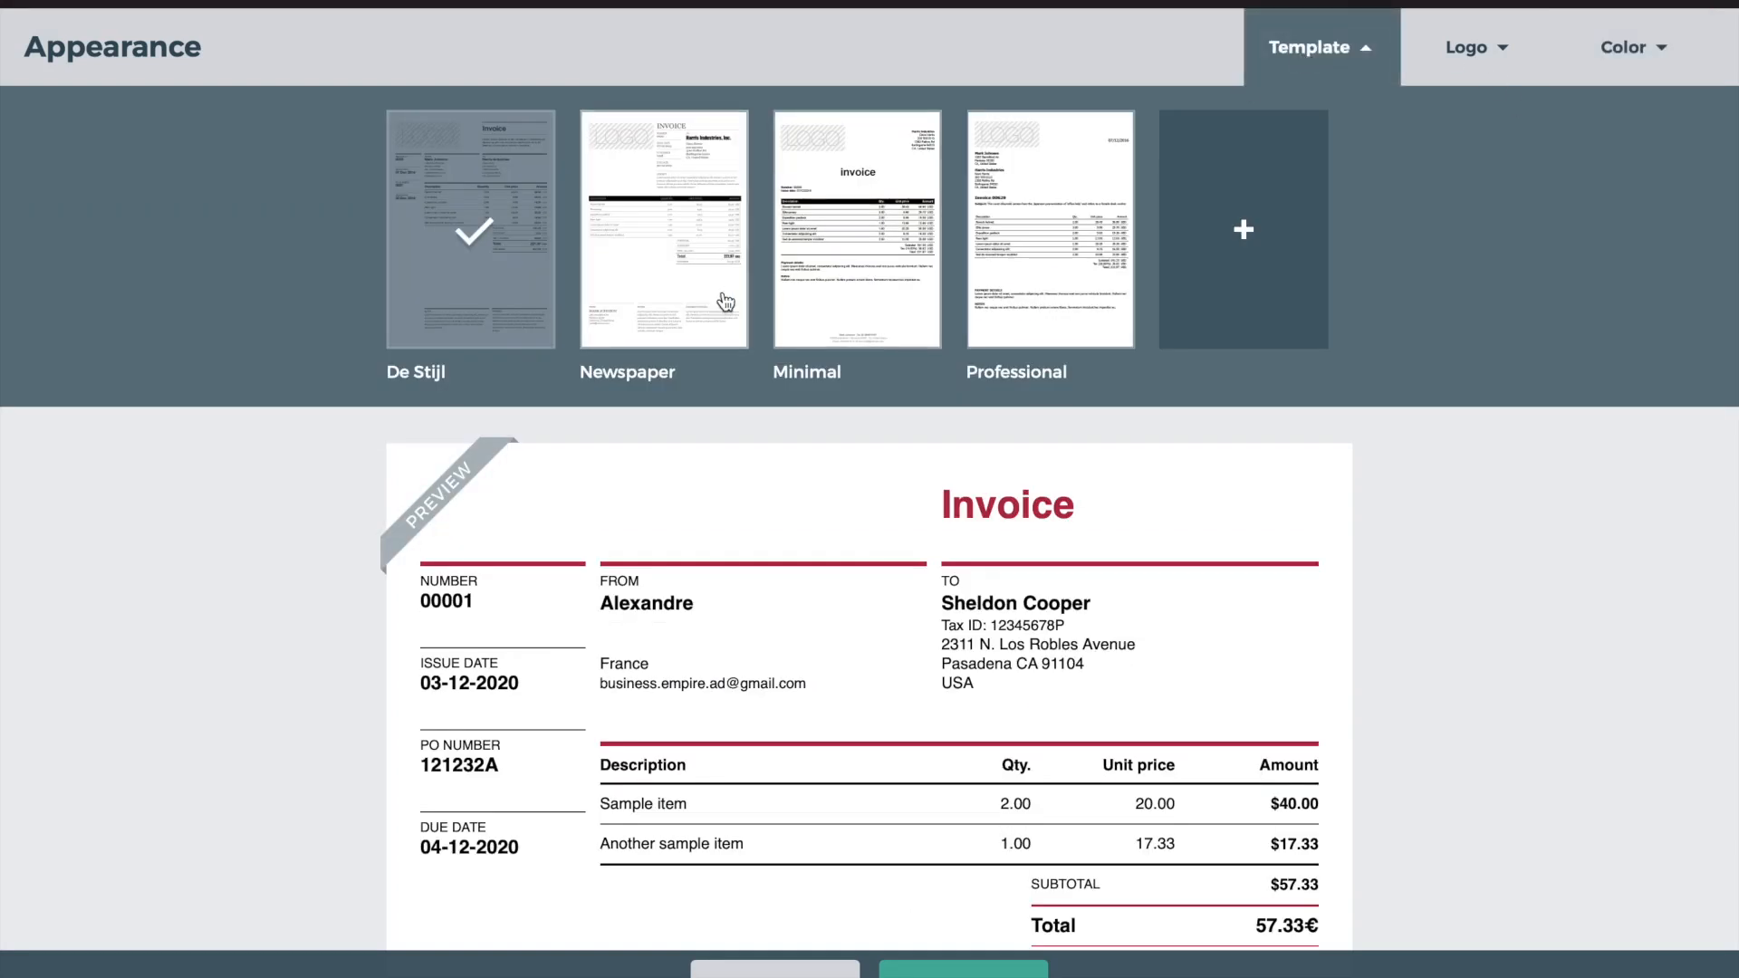
pyautogui.scroll(-5, 795, 453)
pyautogui.scroll(3, 949, 451)
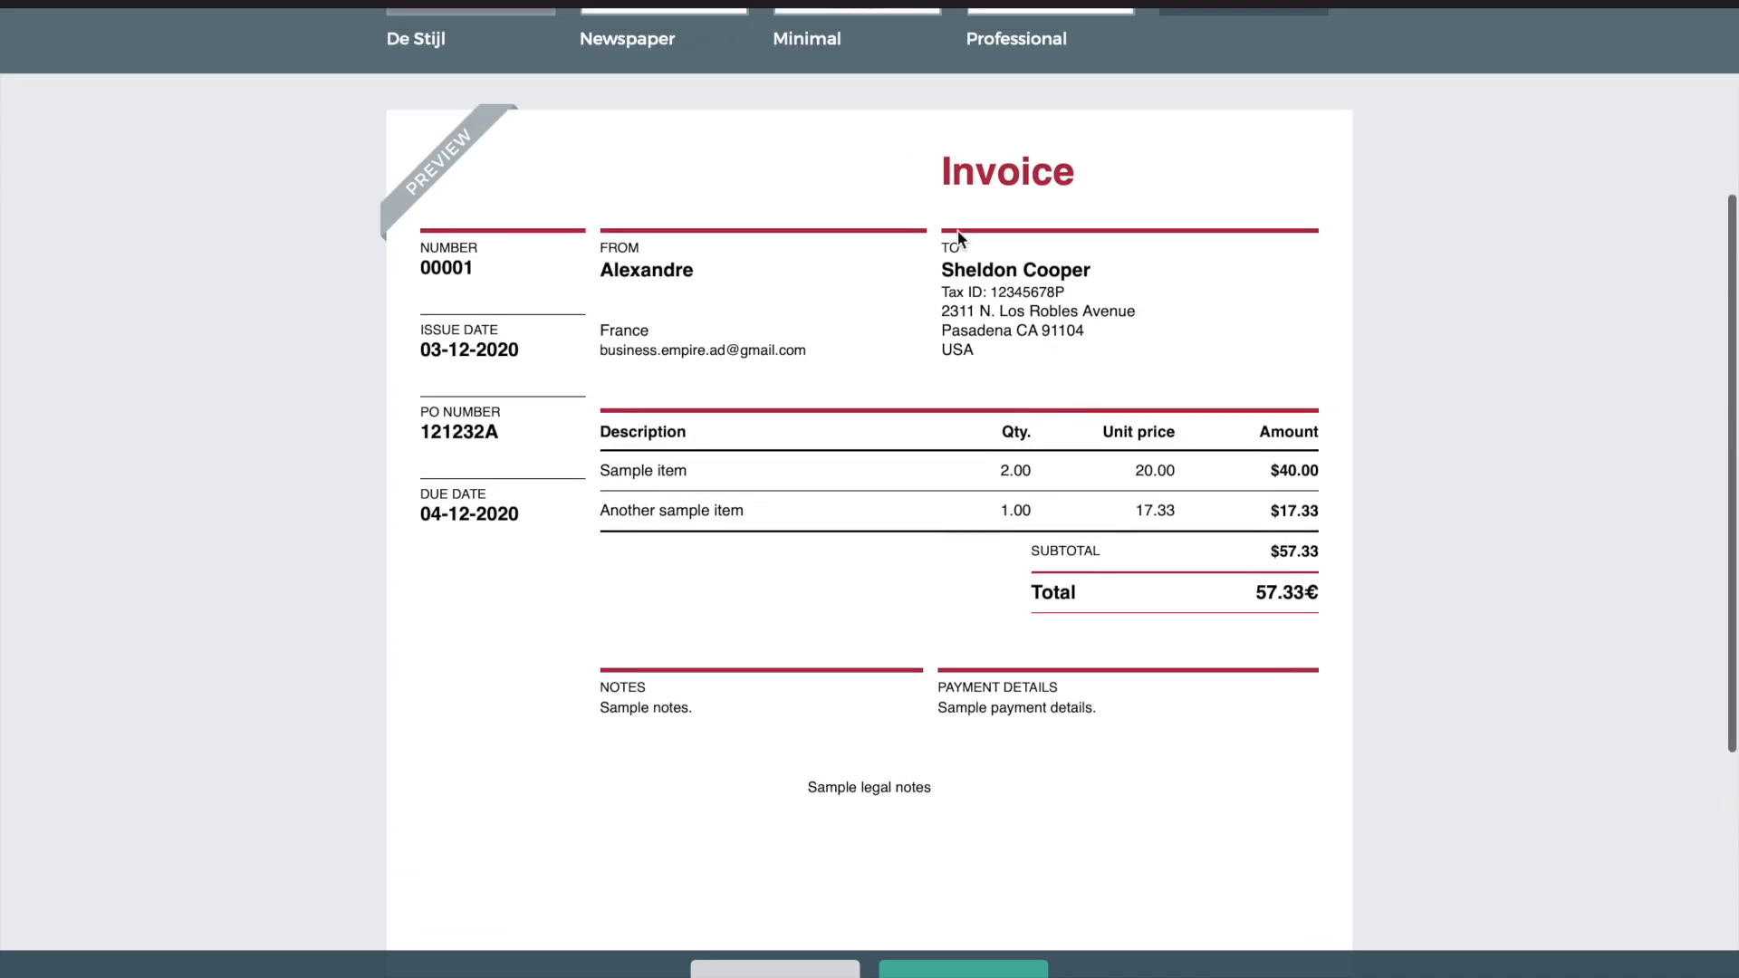
pyautogui.moveTo(642, 256); pyautogui.dragTo(645, 326)
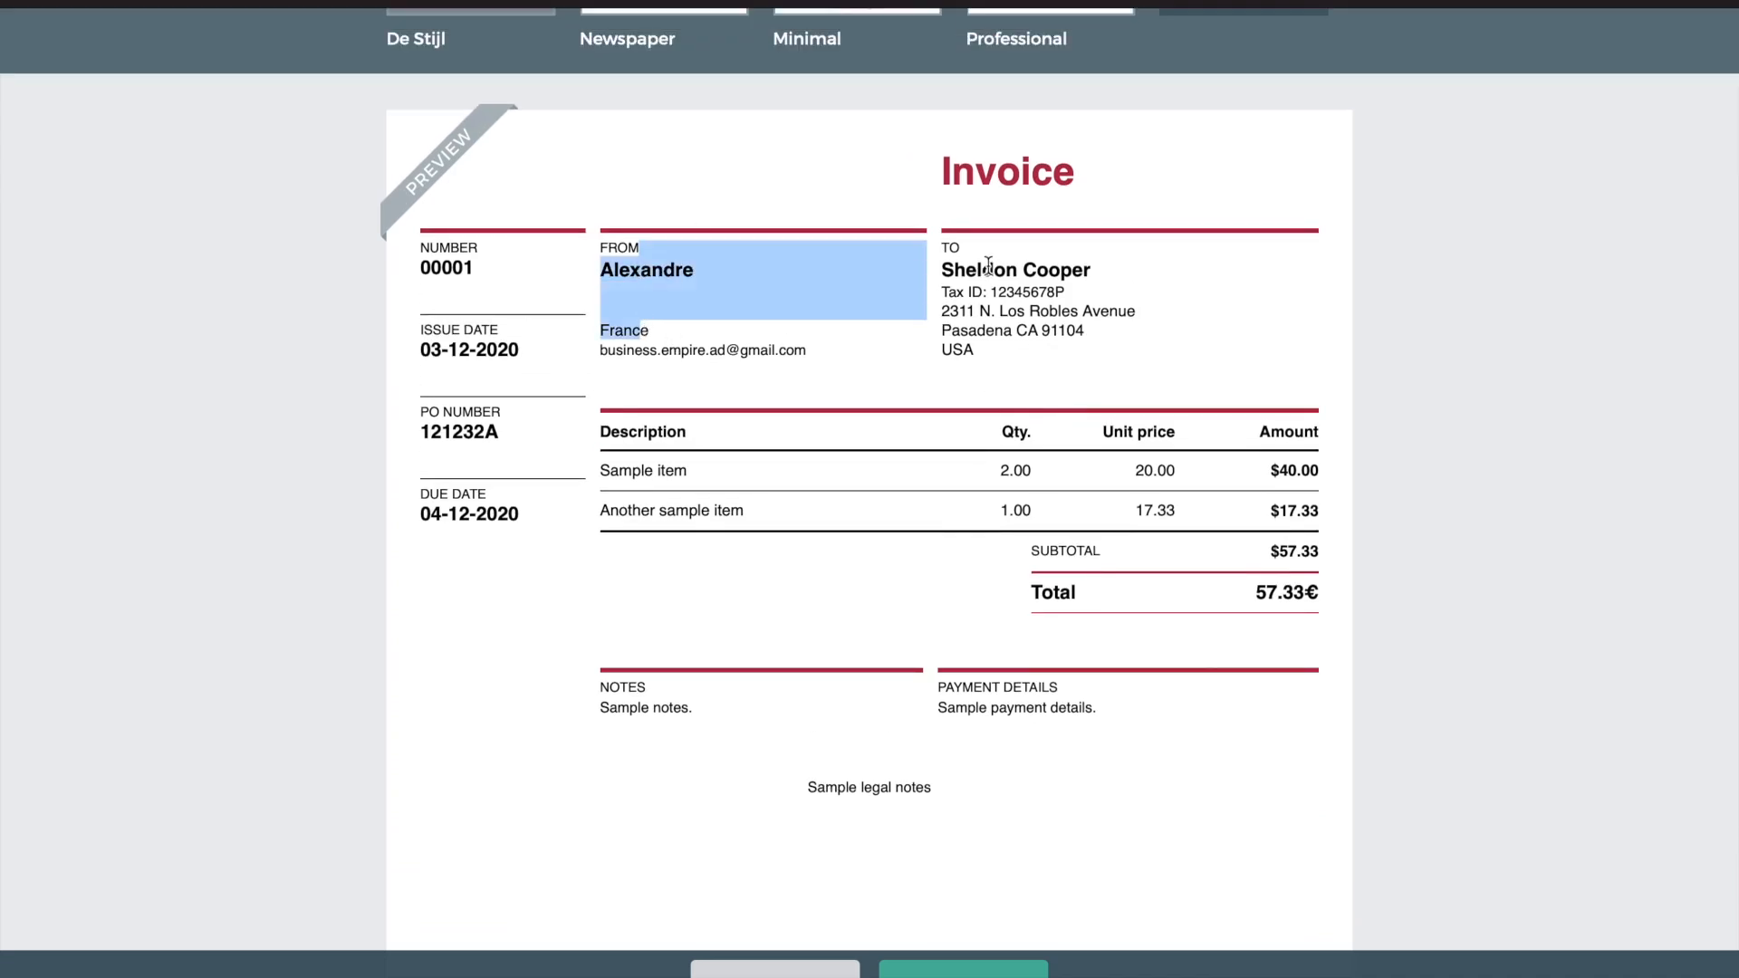
pyautogui.moveTo(984, 269); pyautogui.dragTo(1004, 333)
pyautogui.moveTo(432, 351); pyautogui.dragTo(518, 351)
pyautogui.moveTo(434, 268); pyautogui.dragTo(475, 271)
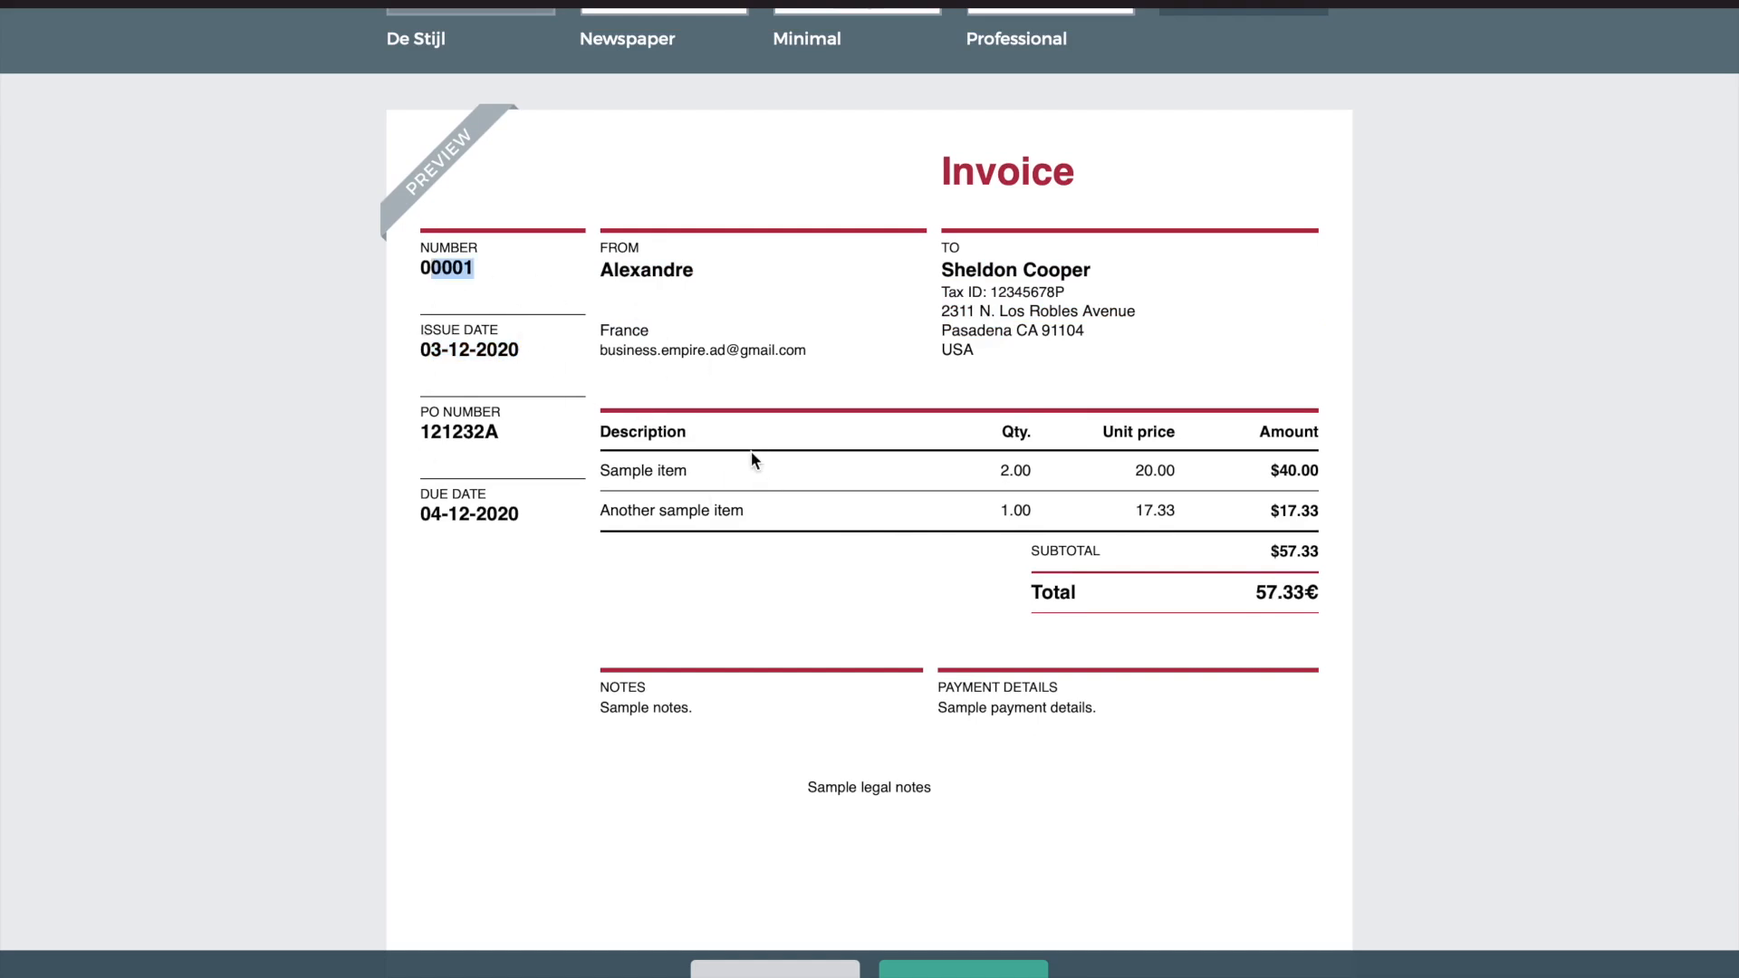
pyautogui.moveTo(428, 514); pyautogui.dragTo(548, 516)
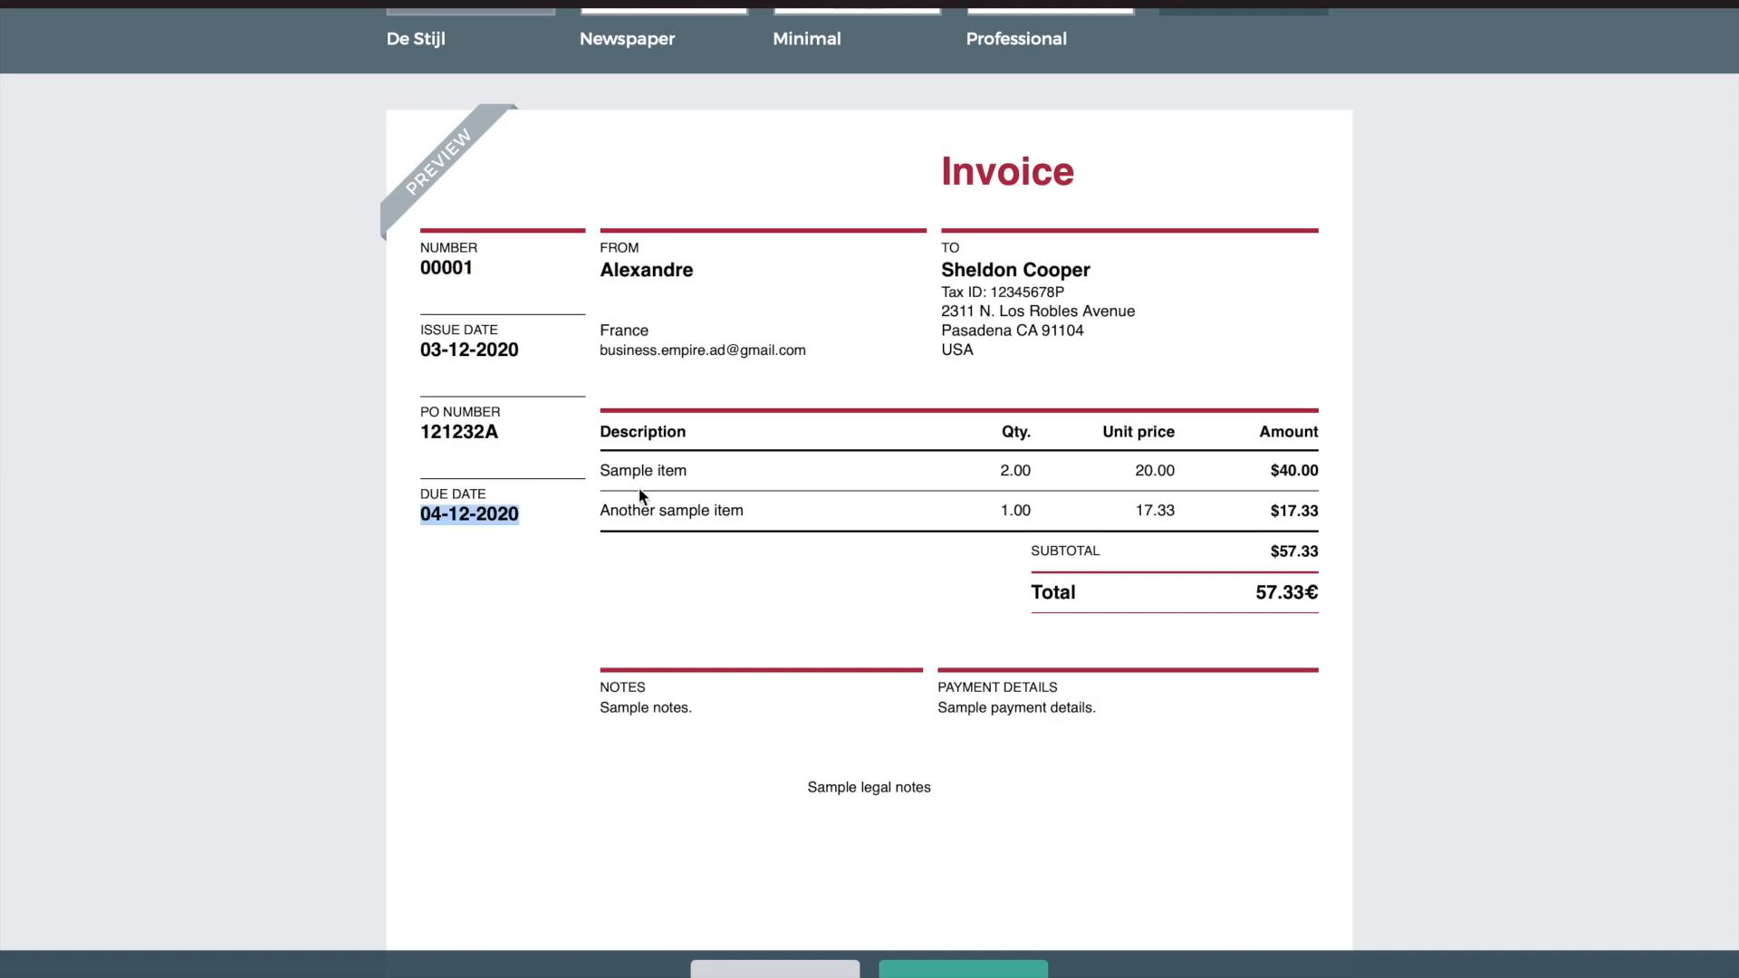
pyautogui.click(409, 369)
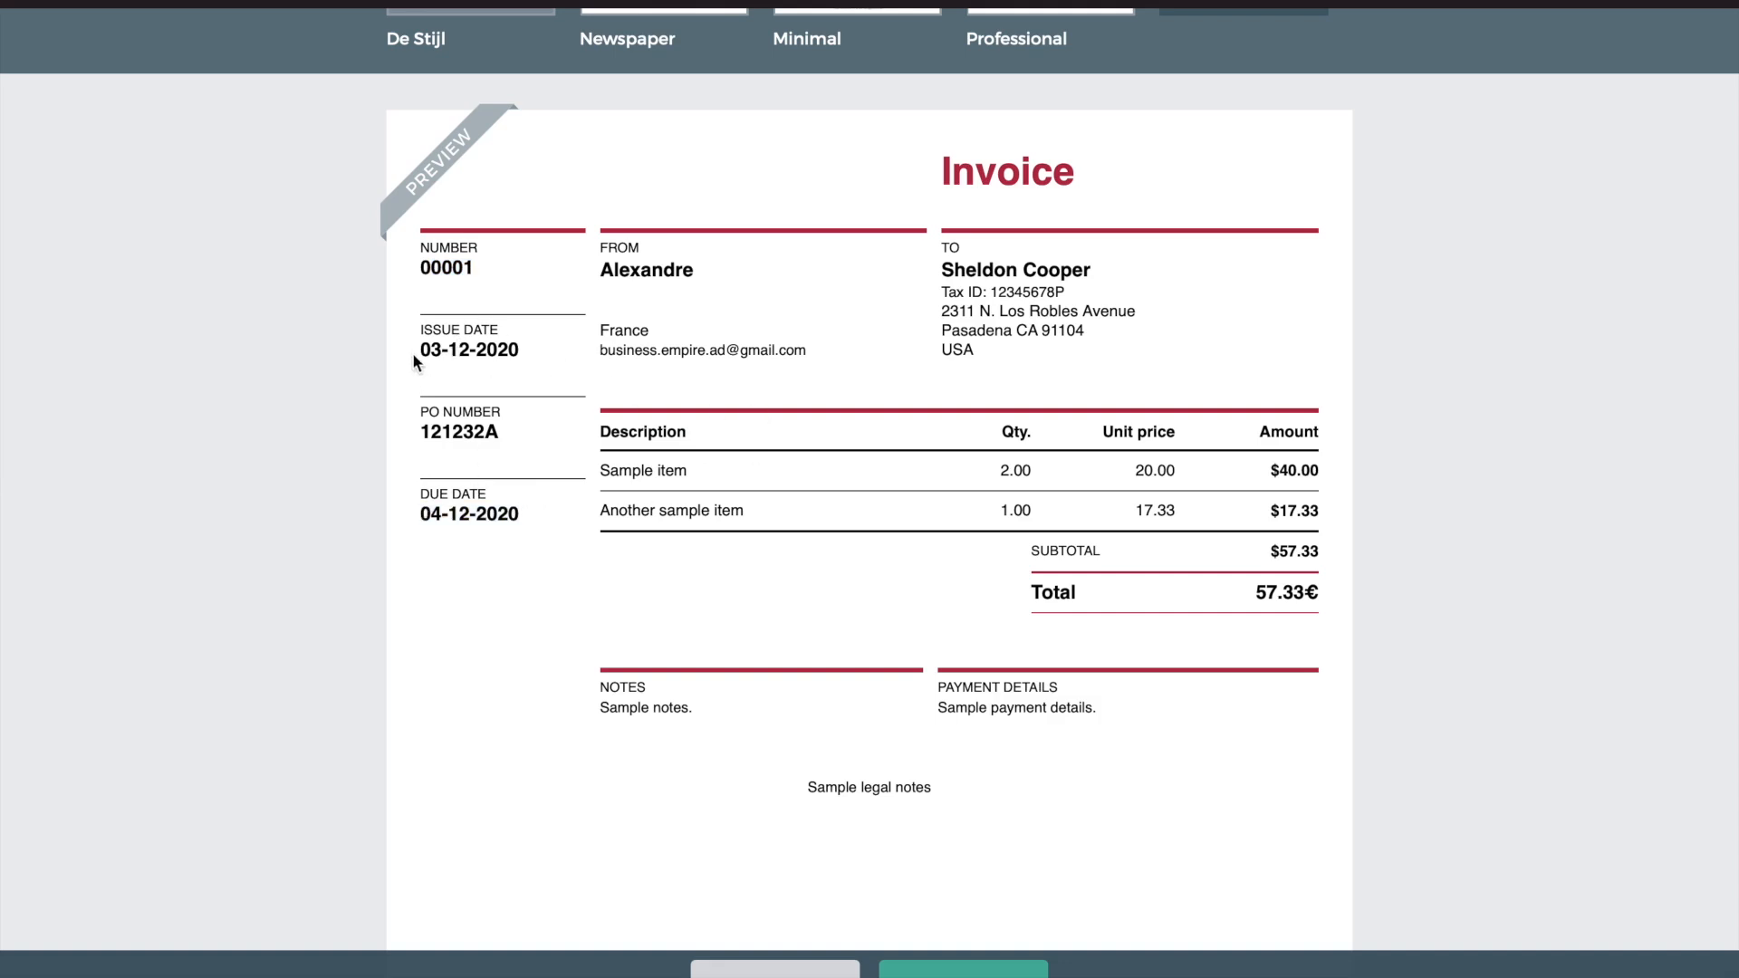
# Inspect the sample invoice's first line item, $40.00 amount, subtotal and 57.33 total
pyautogui.moveTo(414, 354); pyautogui.dragTo(636, 353)
pyautogui.tripleClick(483, 349)
pyautogui.doubleClick(482, 512)
pyautogui.moveTo(609, 470); pyautogui.dragTo(677, 469)
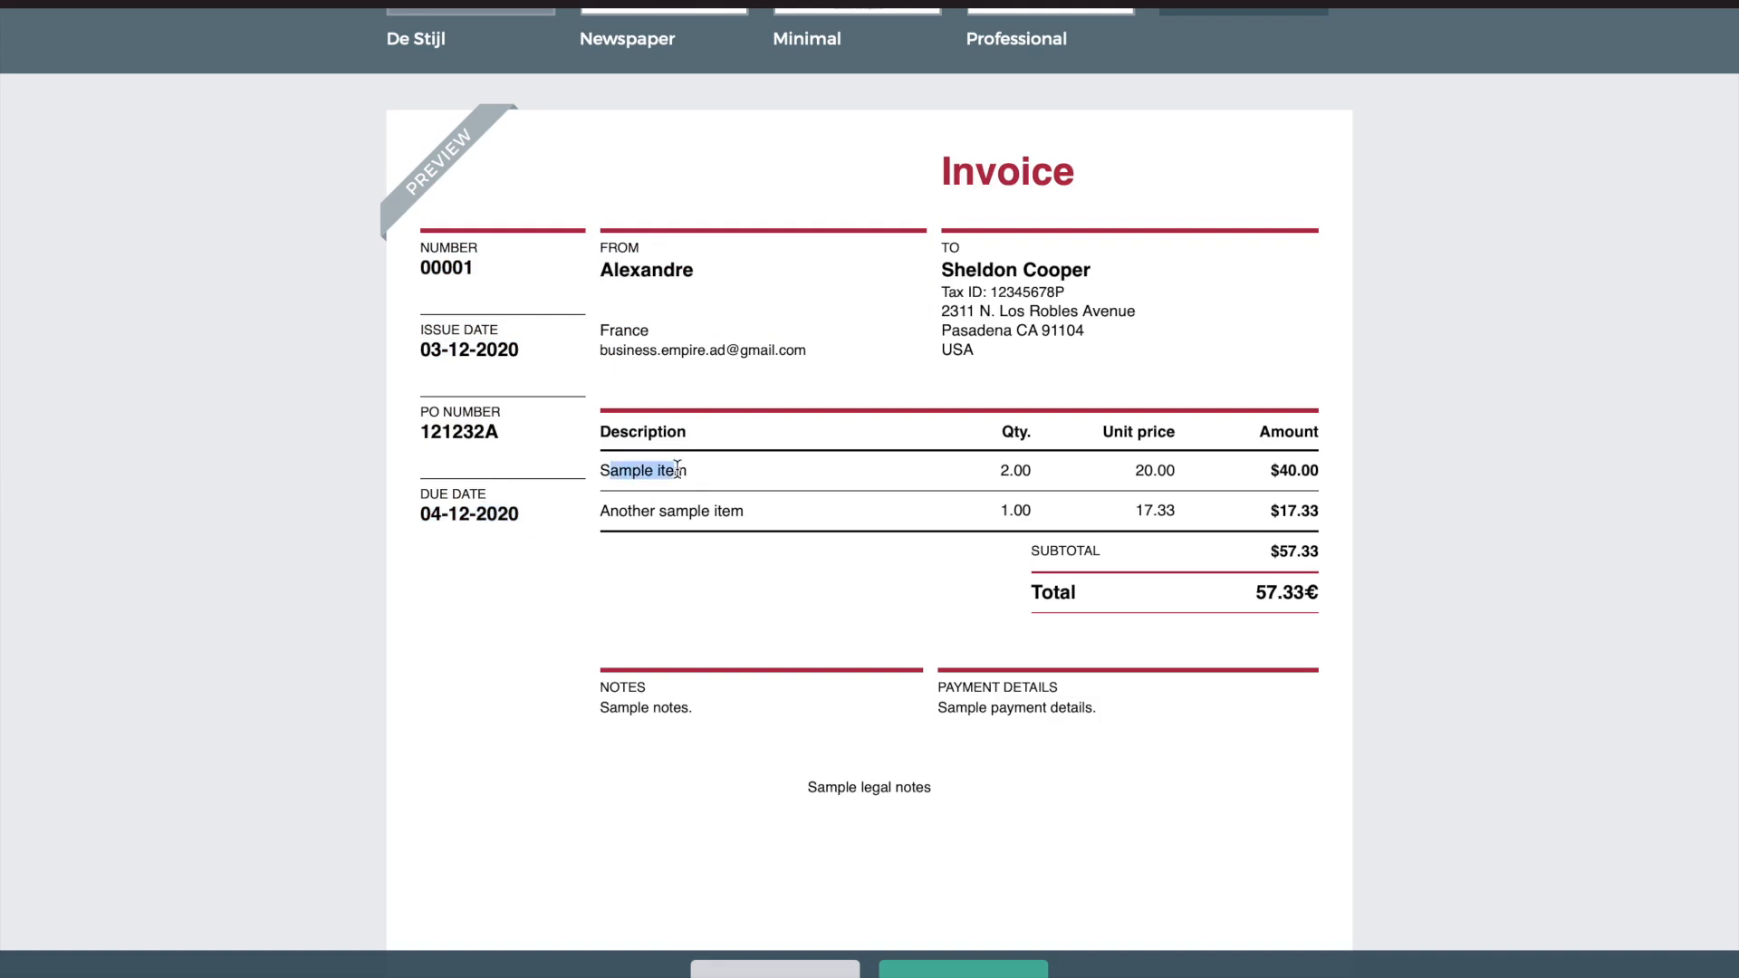
pyautogui.moveTo(1022, 472); pyautogui.dragTo(1198, 487)
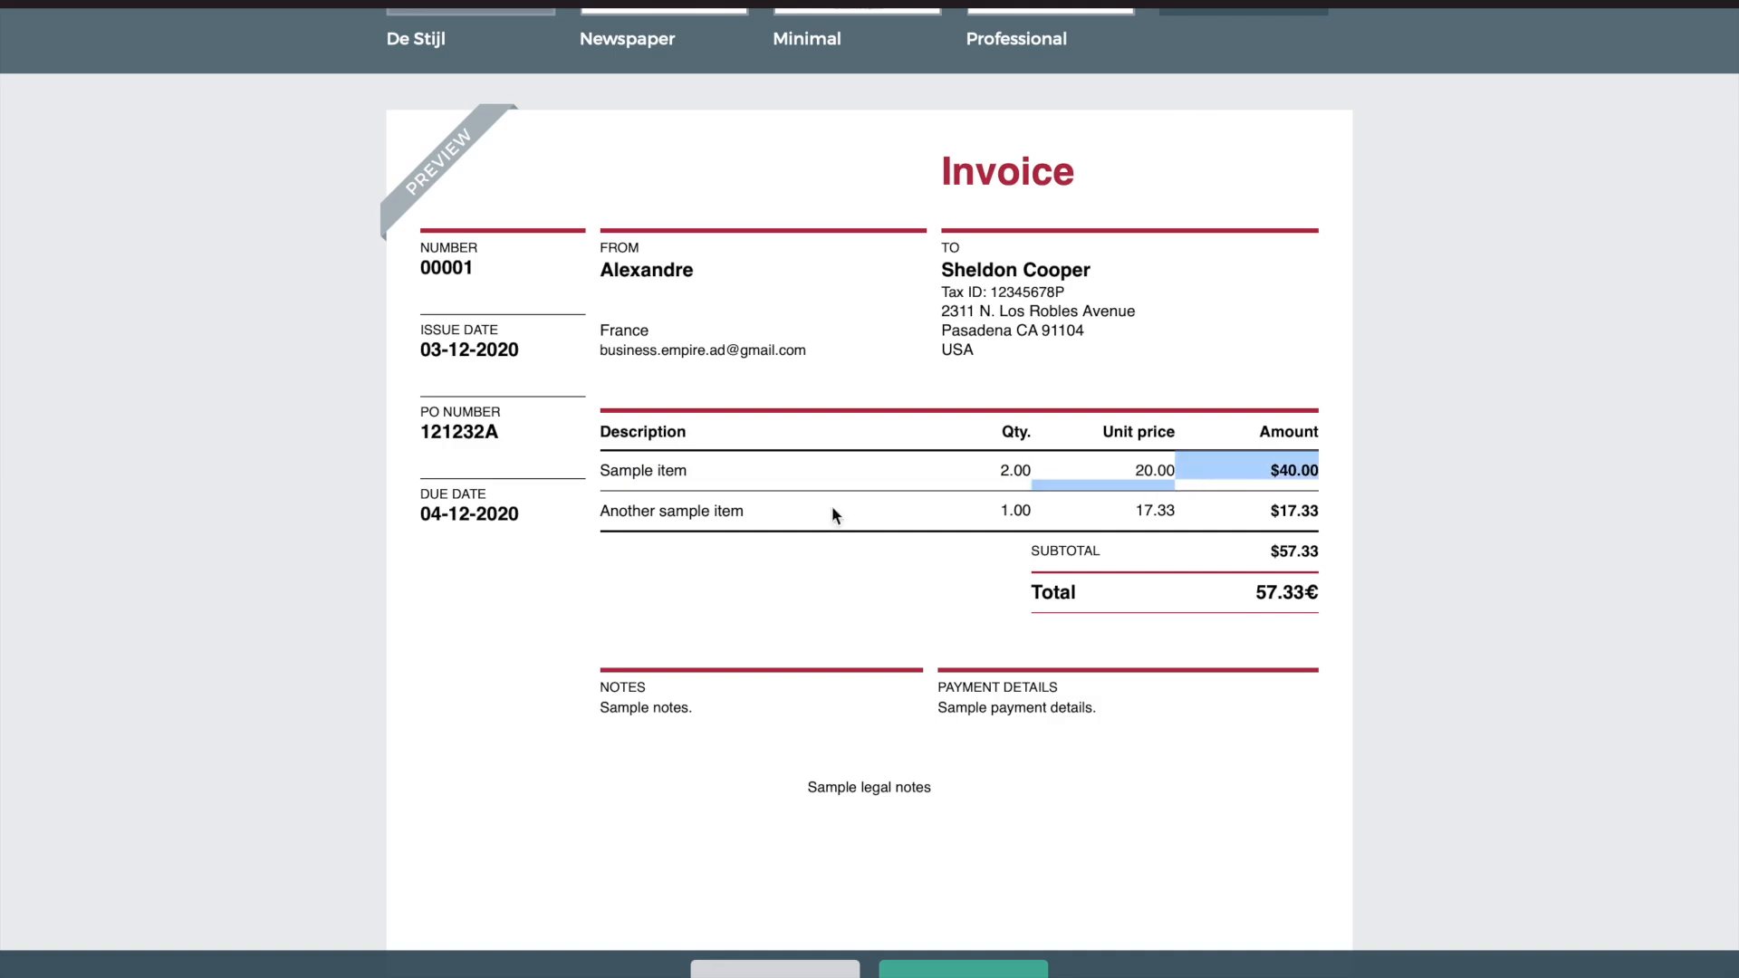
pyautogui.click(1297, 472)
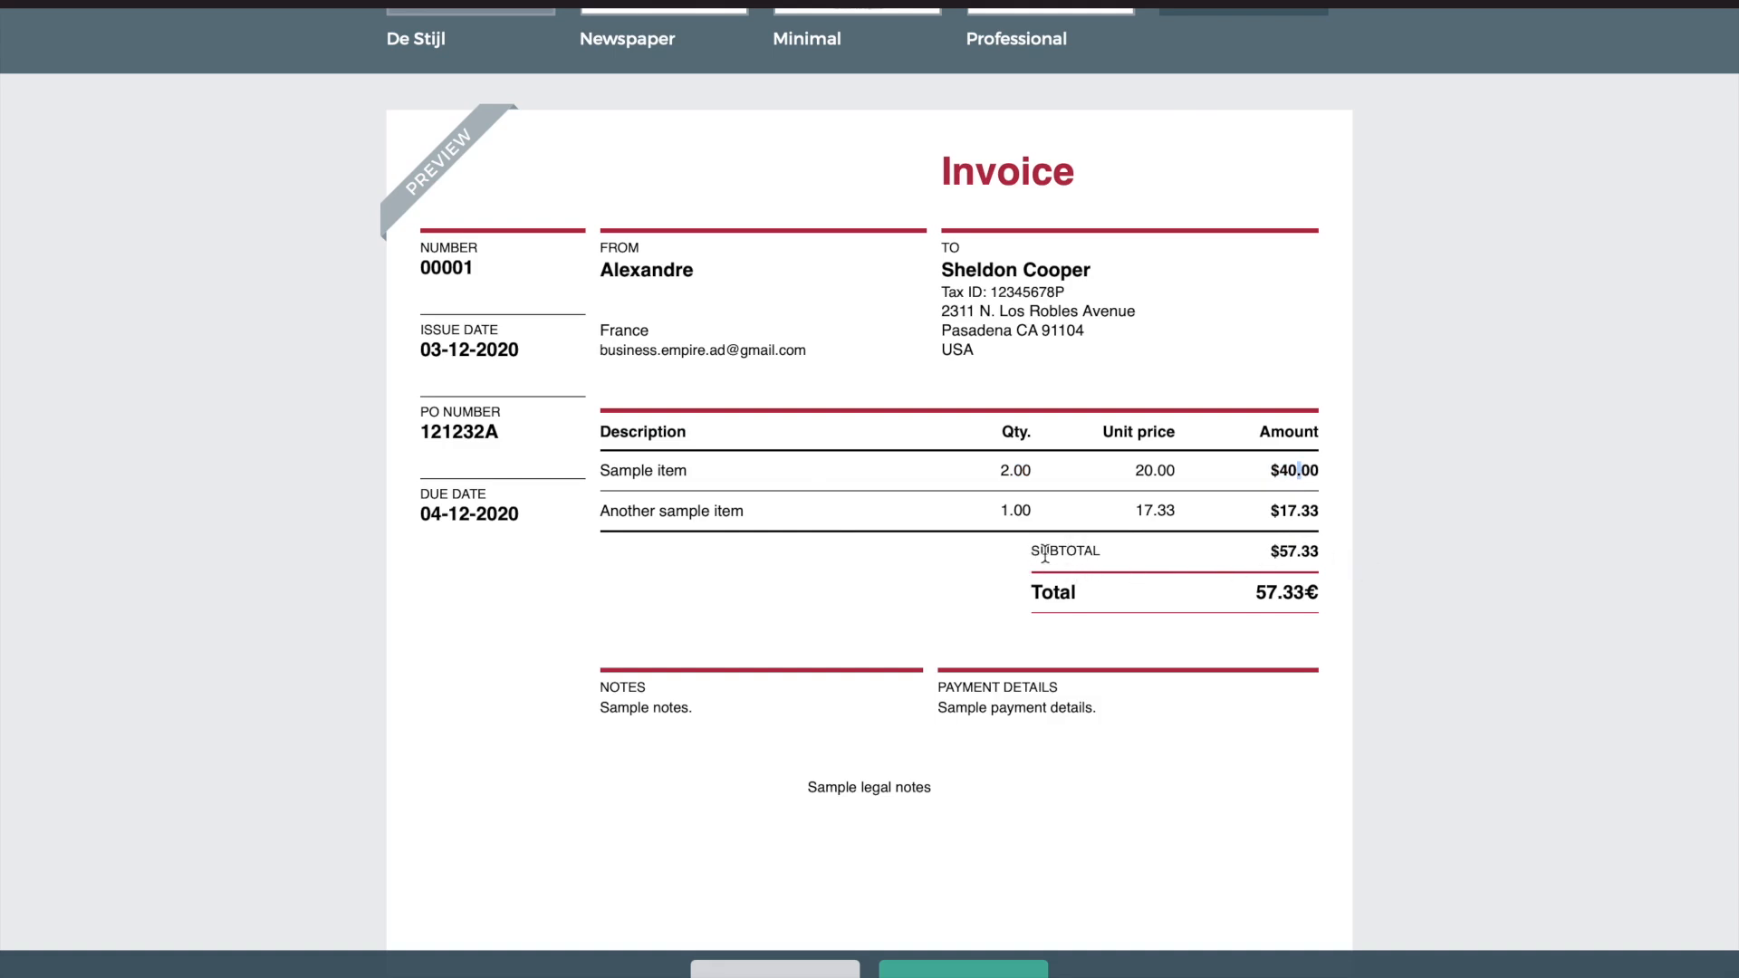
pyautogui.moveTo(1283, 548); pyautogui.dragTo(1328, 547)
pyautogui.click(1266, 595)
pyautogui.doubleClick(1265, 595)
pyautogui.click(1105, 579)
pyautogui.scroll(-3, 1105, 579)
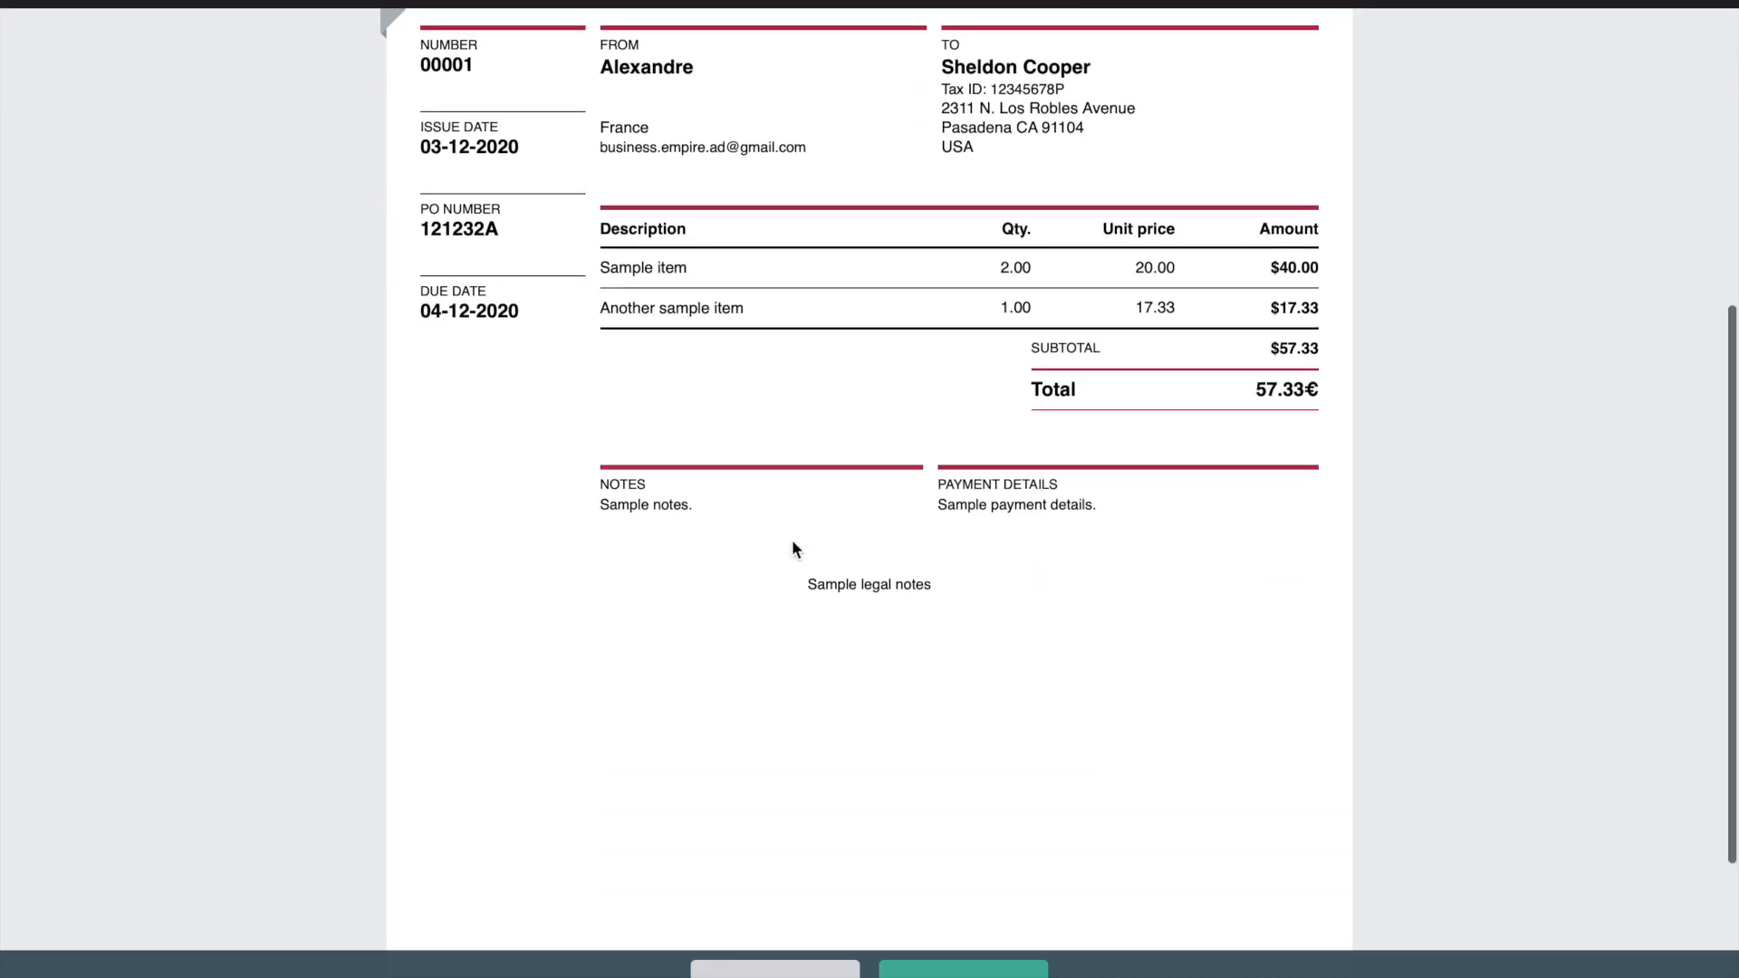
pyautogui.scroll(-3, 943, 660)
pyautogui.scroll(3, 920, 497)
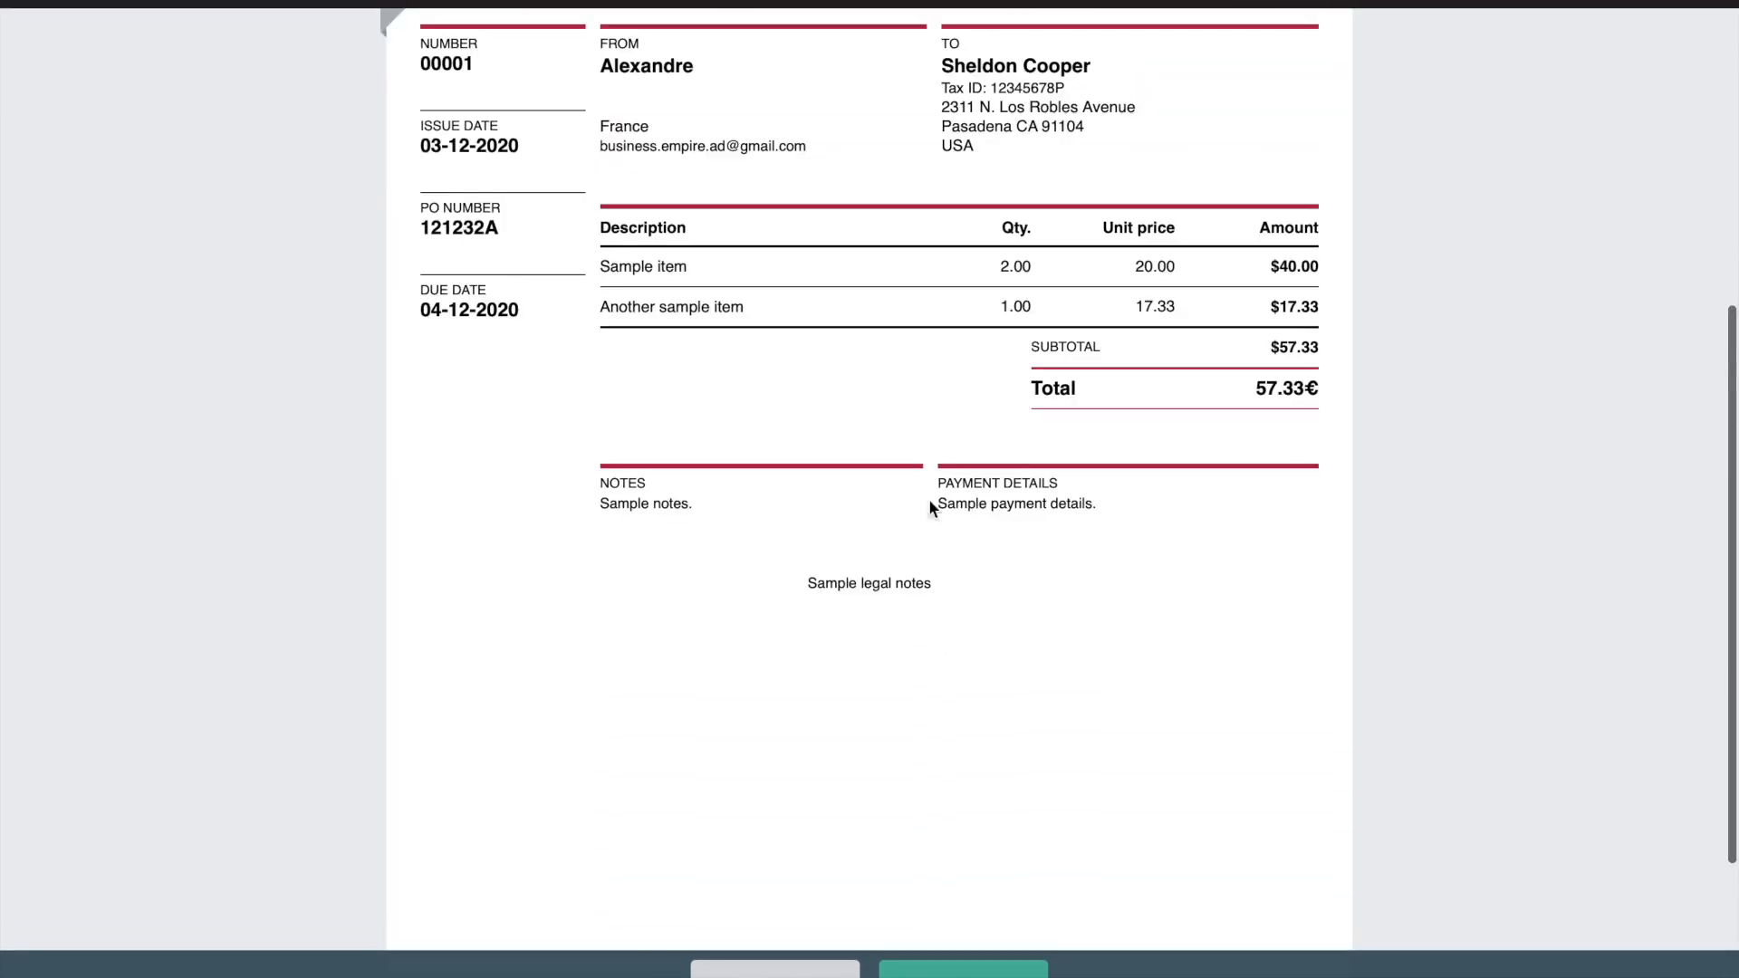
pyautogui.scroll(5, 904, 516)
# Preview the invoice in the Newspaper and Minimal templates
pyautogui.click(745, 317)
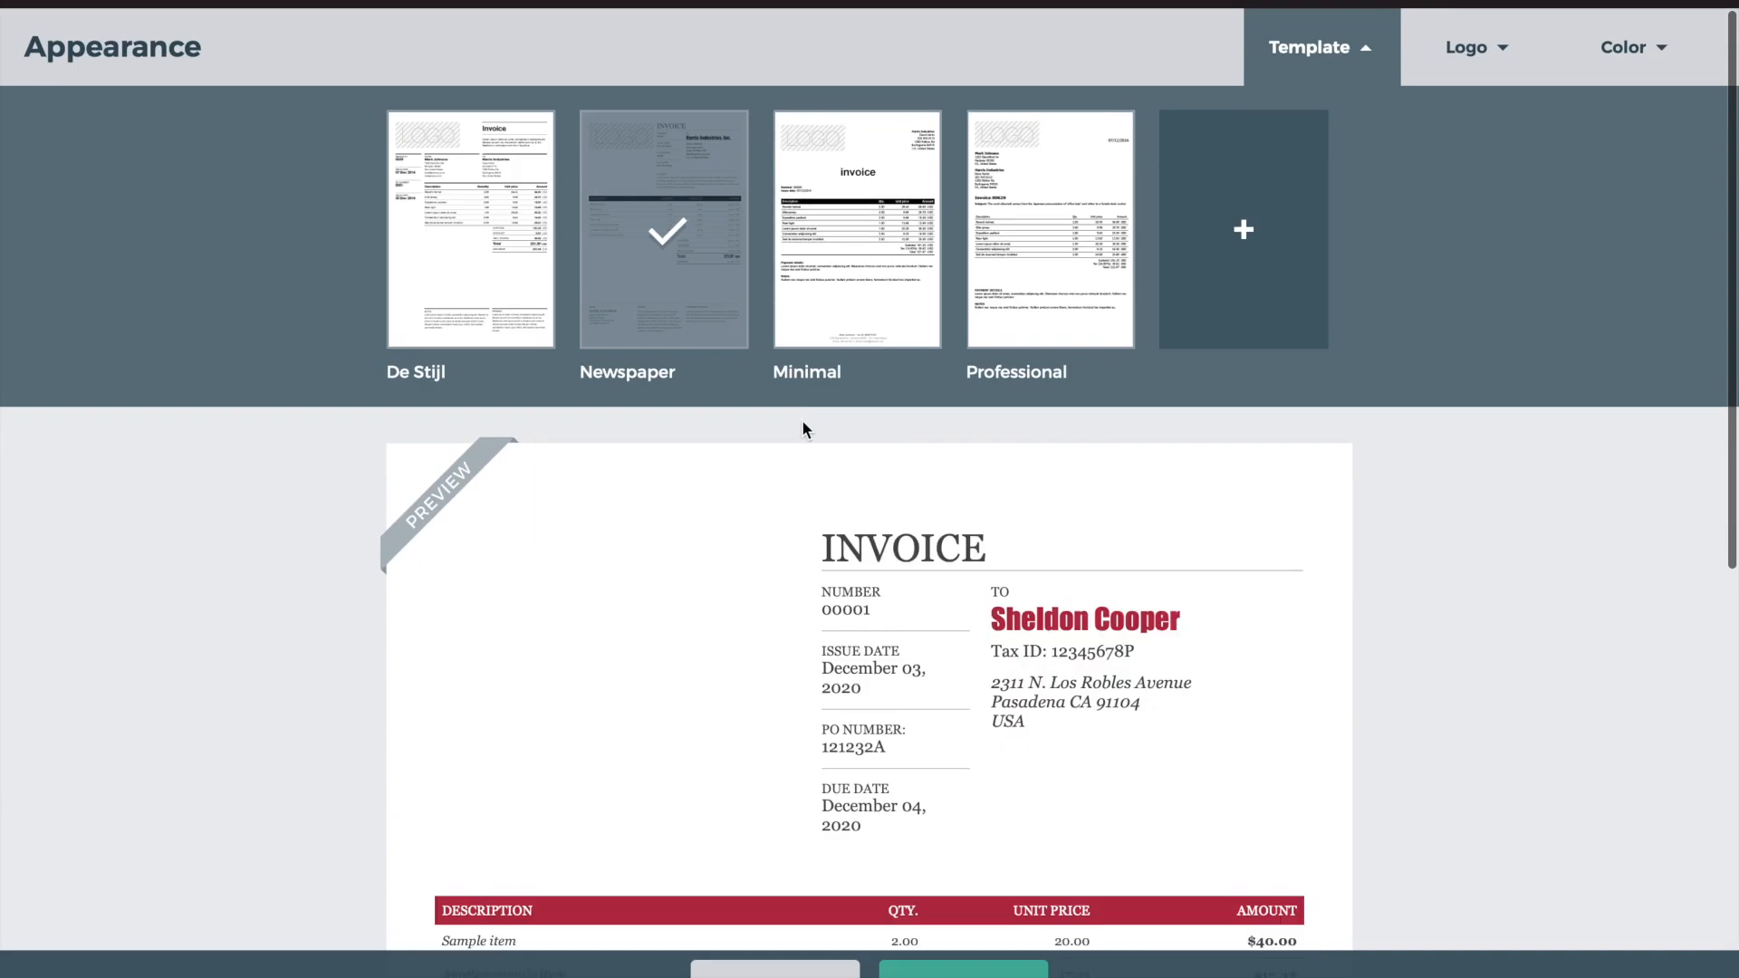
pyautogui.scroll(-3, 803, 426)
pyautogui.scroll(-5, 1183, 508)
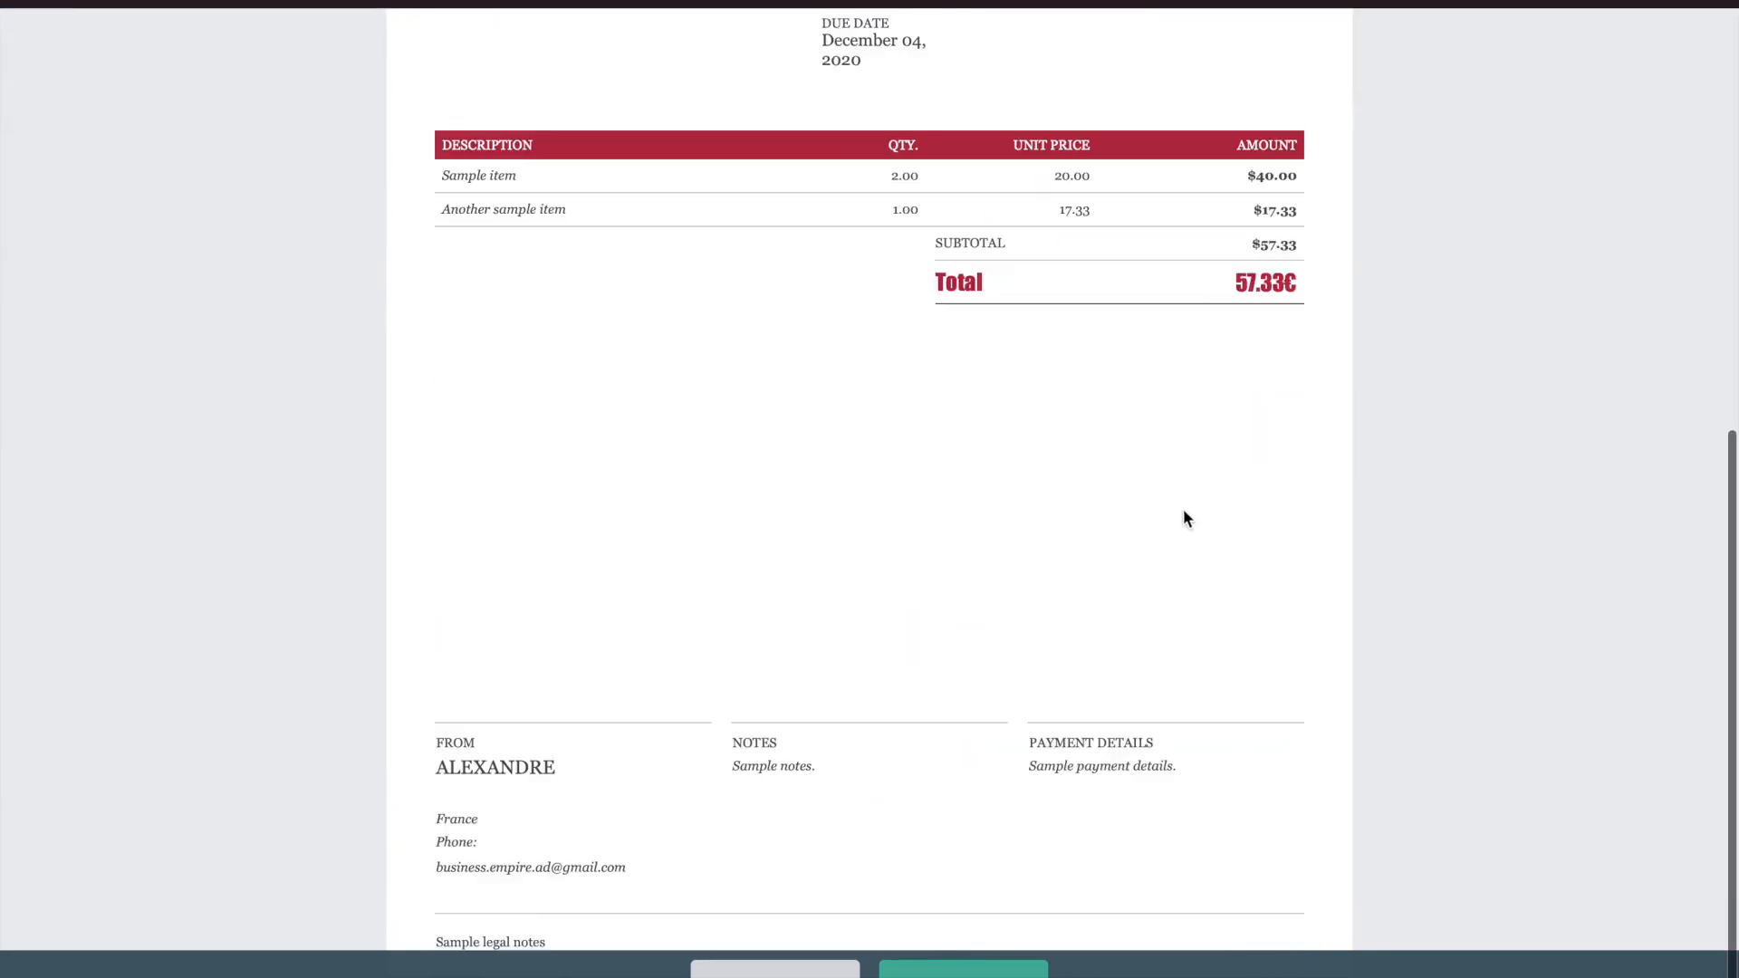
pyautogui.scroll(8, 886, 543)
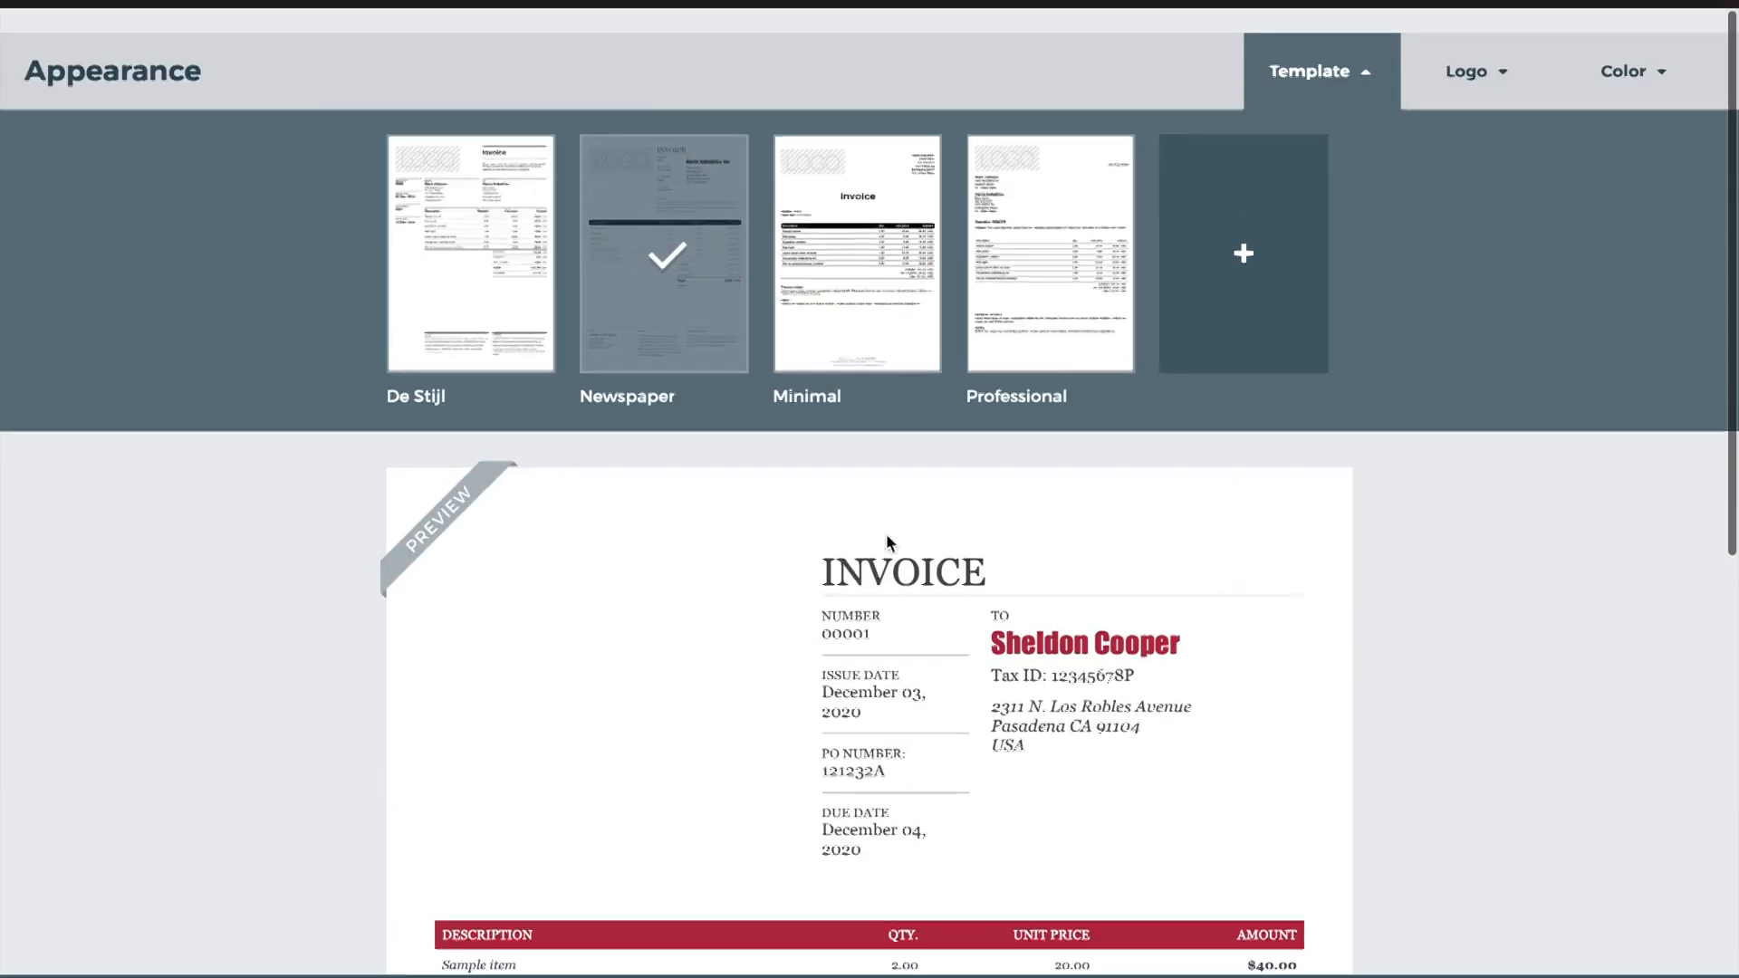
pyautogui.click(886, 337)
pyautogui.scroll(-4, 899, 511)
pyautogui.scroll(3, 856, 492)
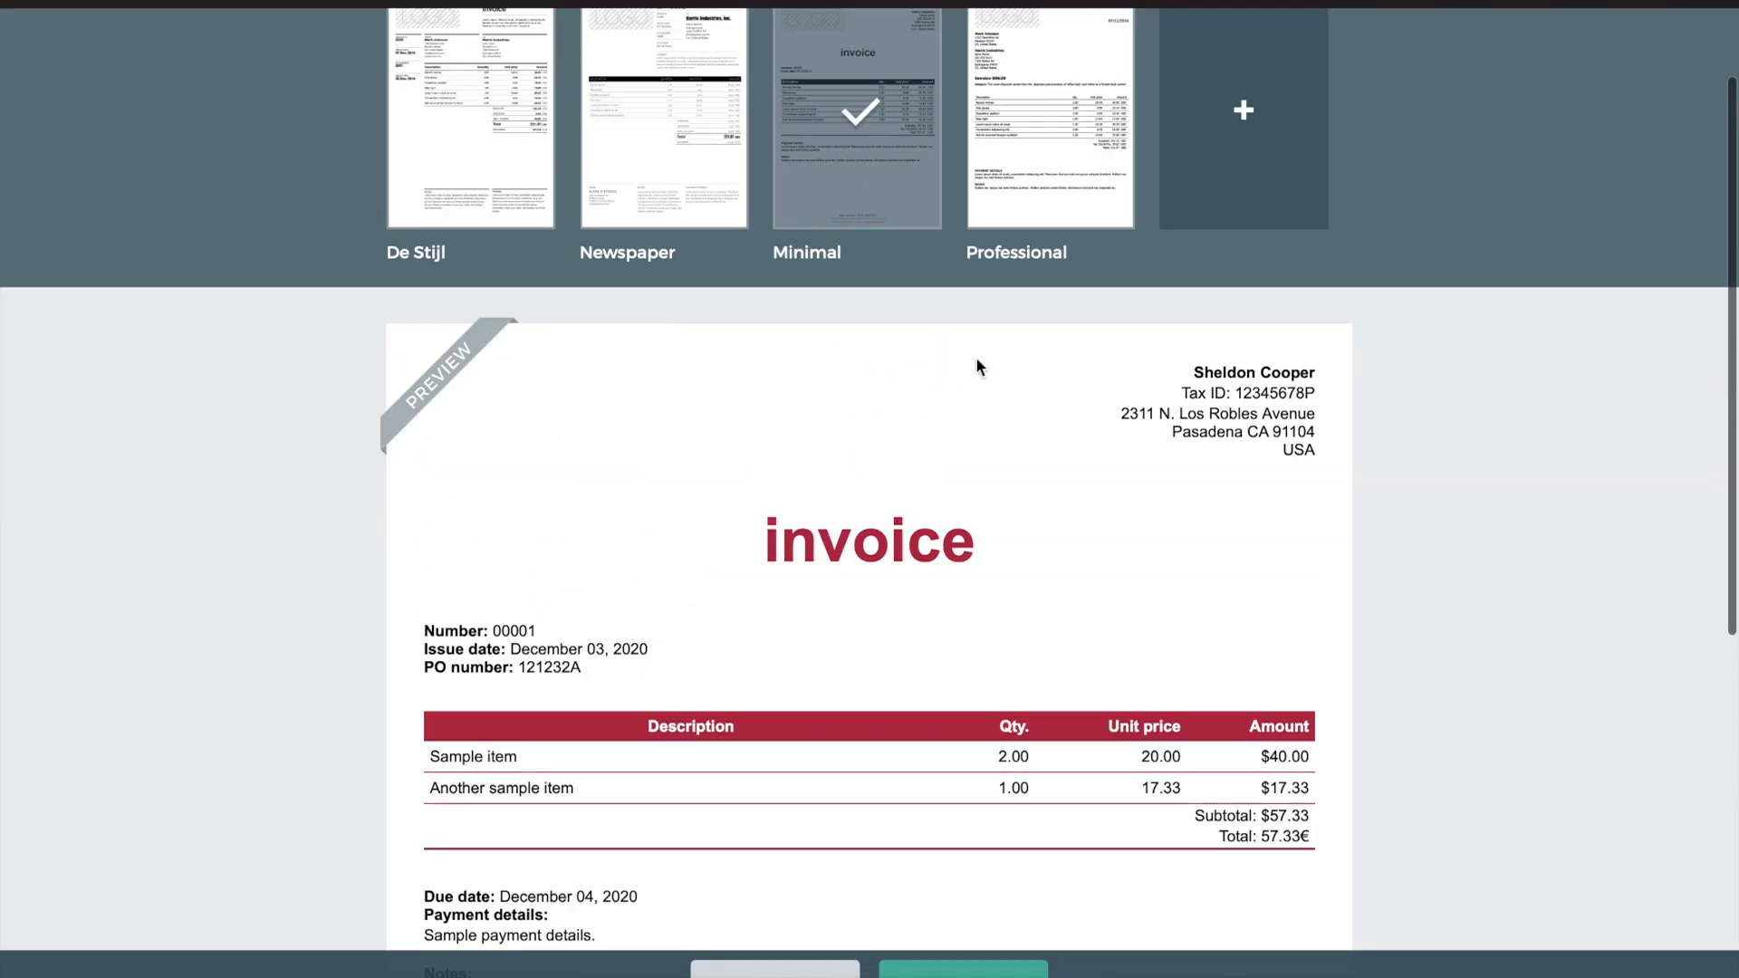
# Switch the invoice to the Professional template and save the appearance
pyautogui.click(1096, 122)
pyautogui.scroll(-4, 1122, 506)
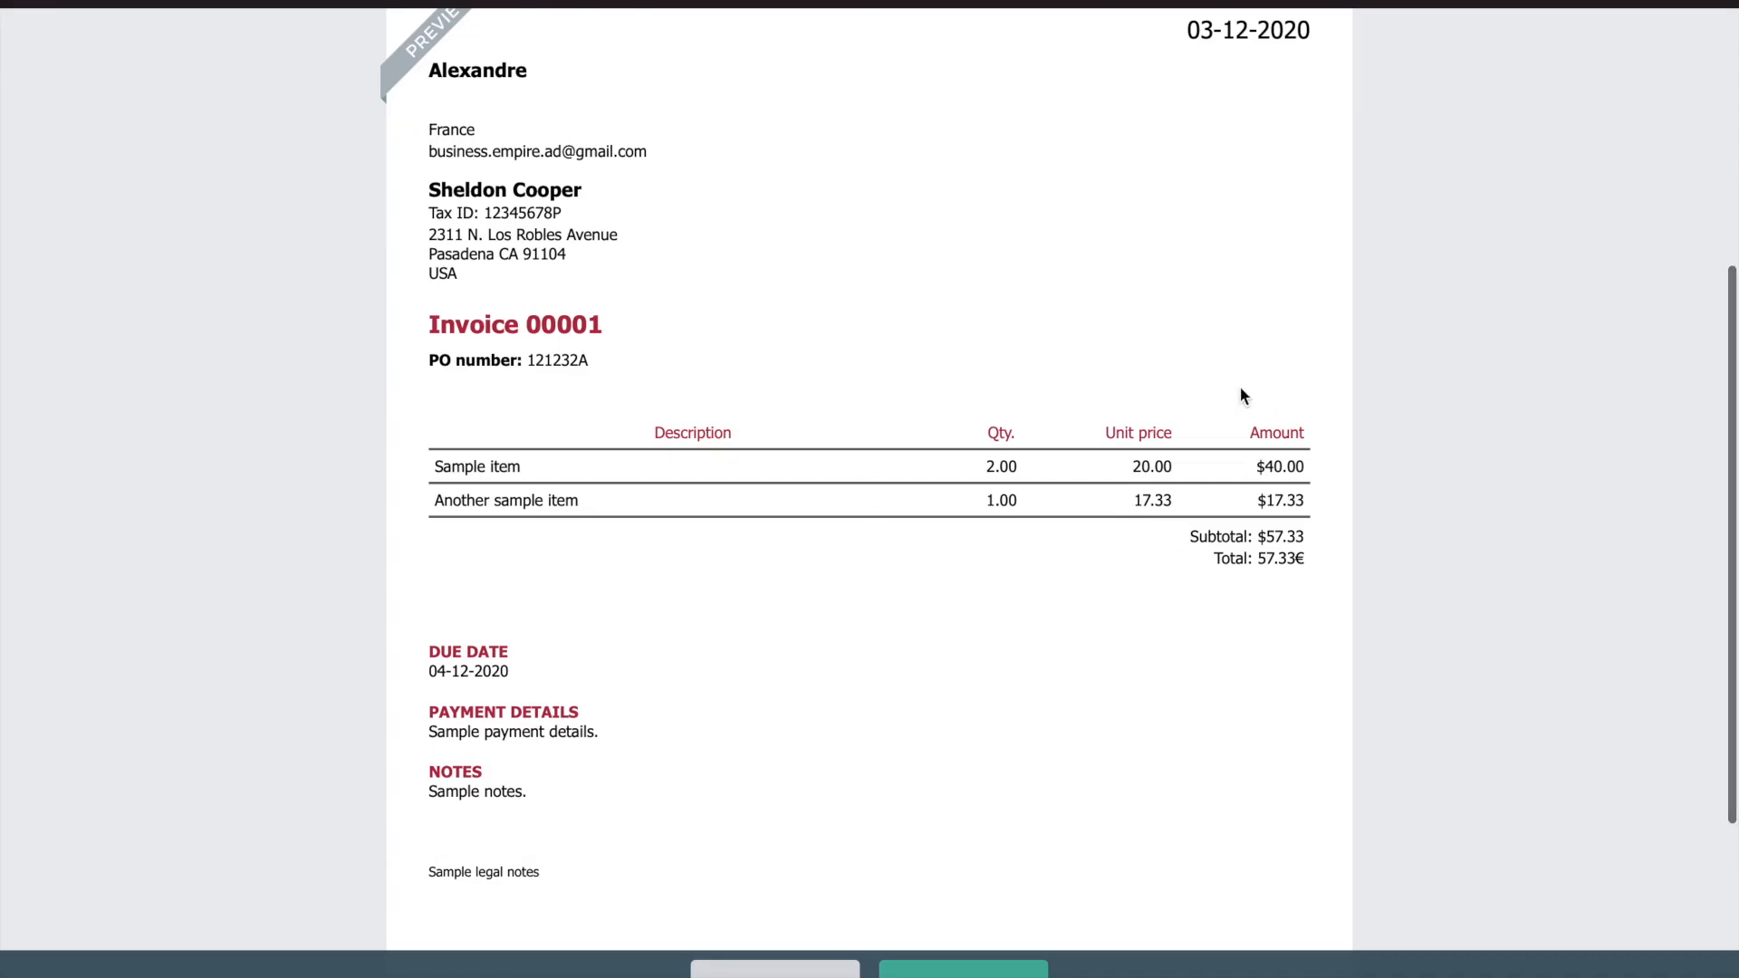
pyautogui.scroll(5, 1448, 70)
pyautogui.click(963, 967)
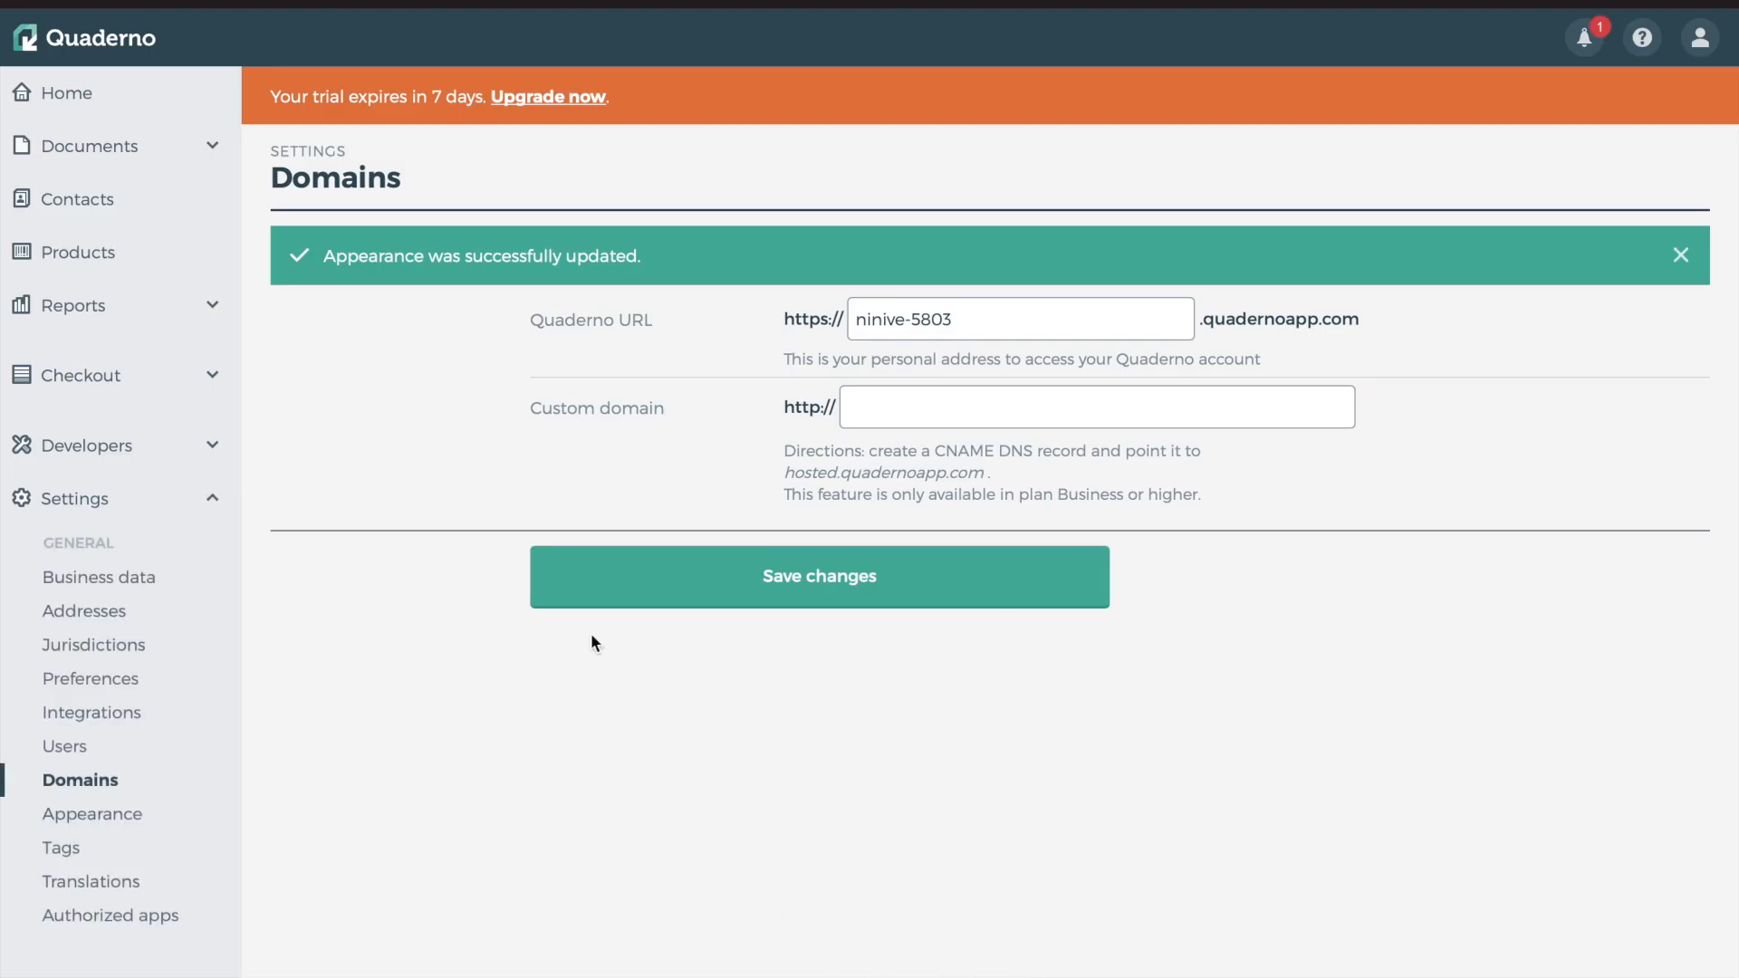
# Save the red Professional invoice appearance once more, then go to Translations settings
pyautogui.click(113, 818)
pyautogui.click(988, 973)
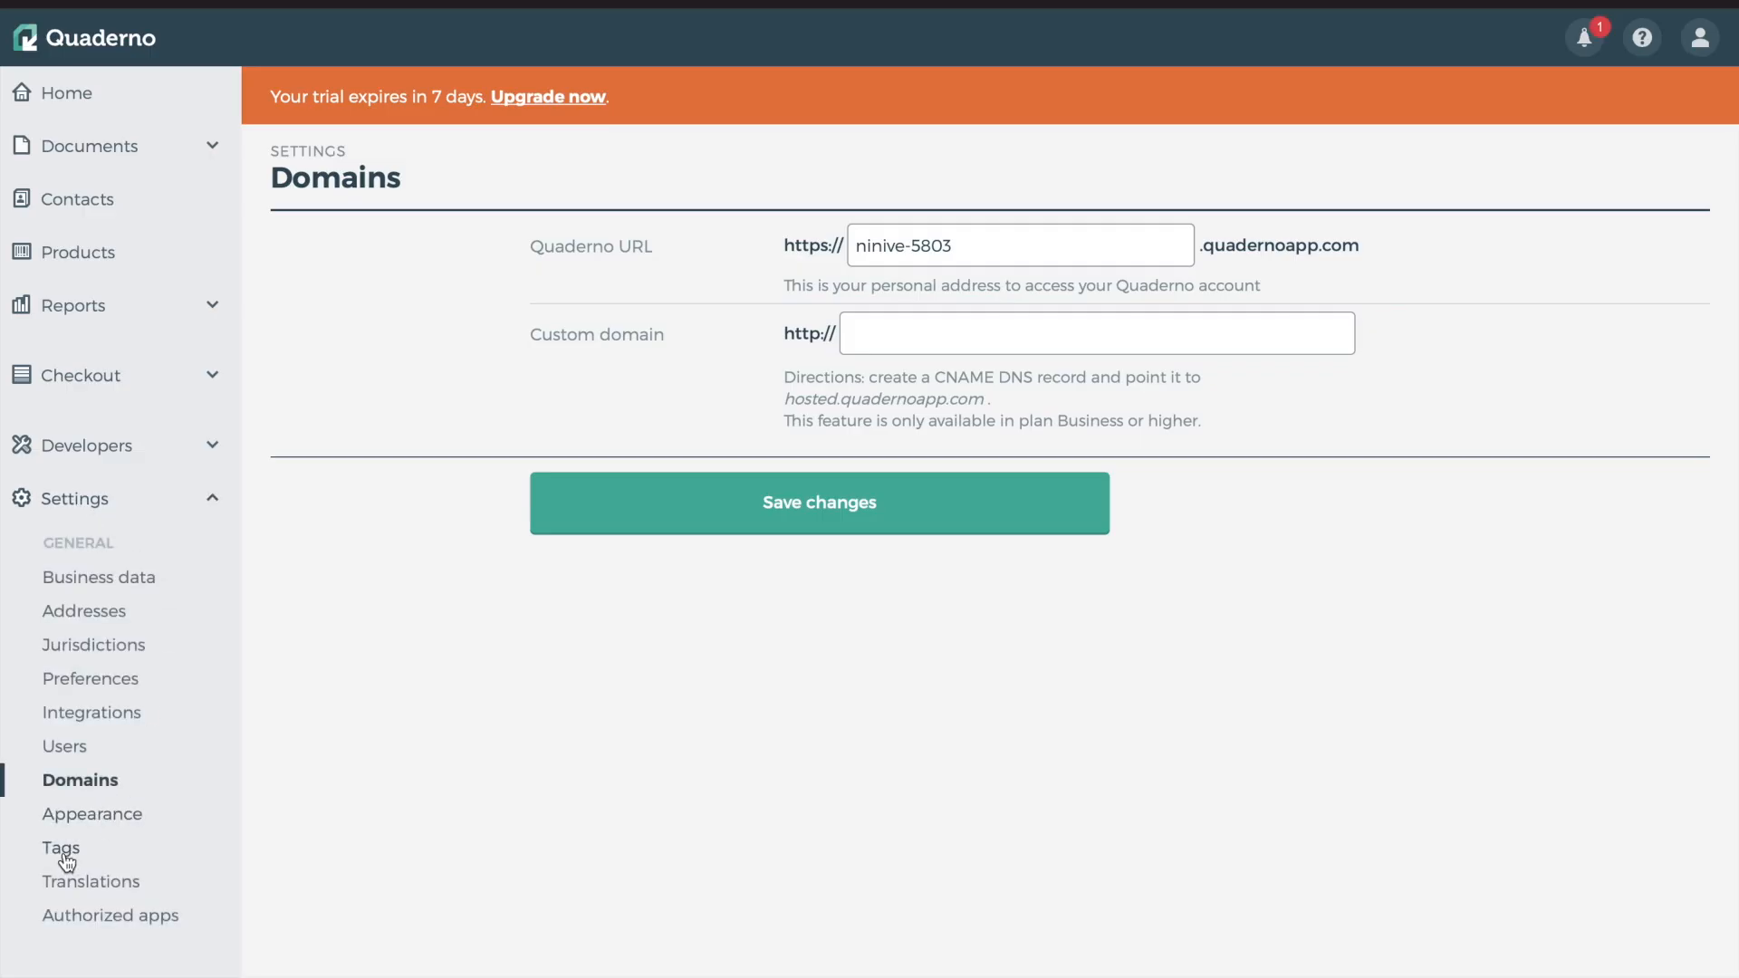
pyautogui.click(98, 889)
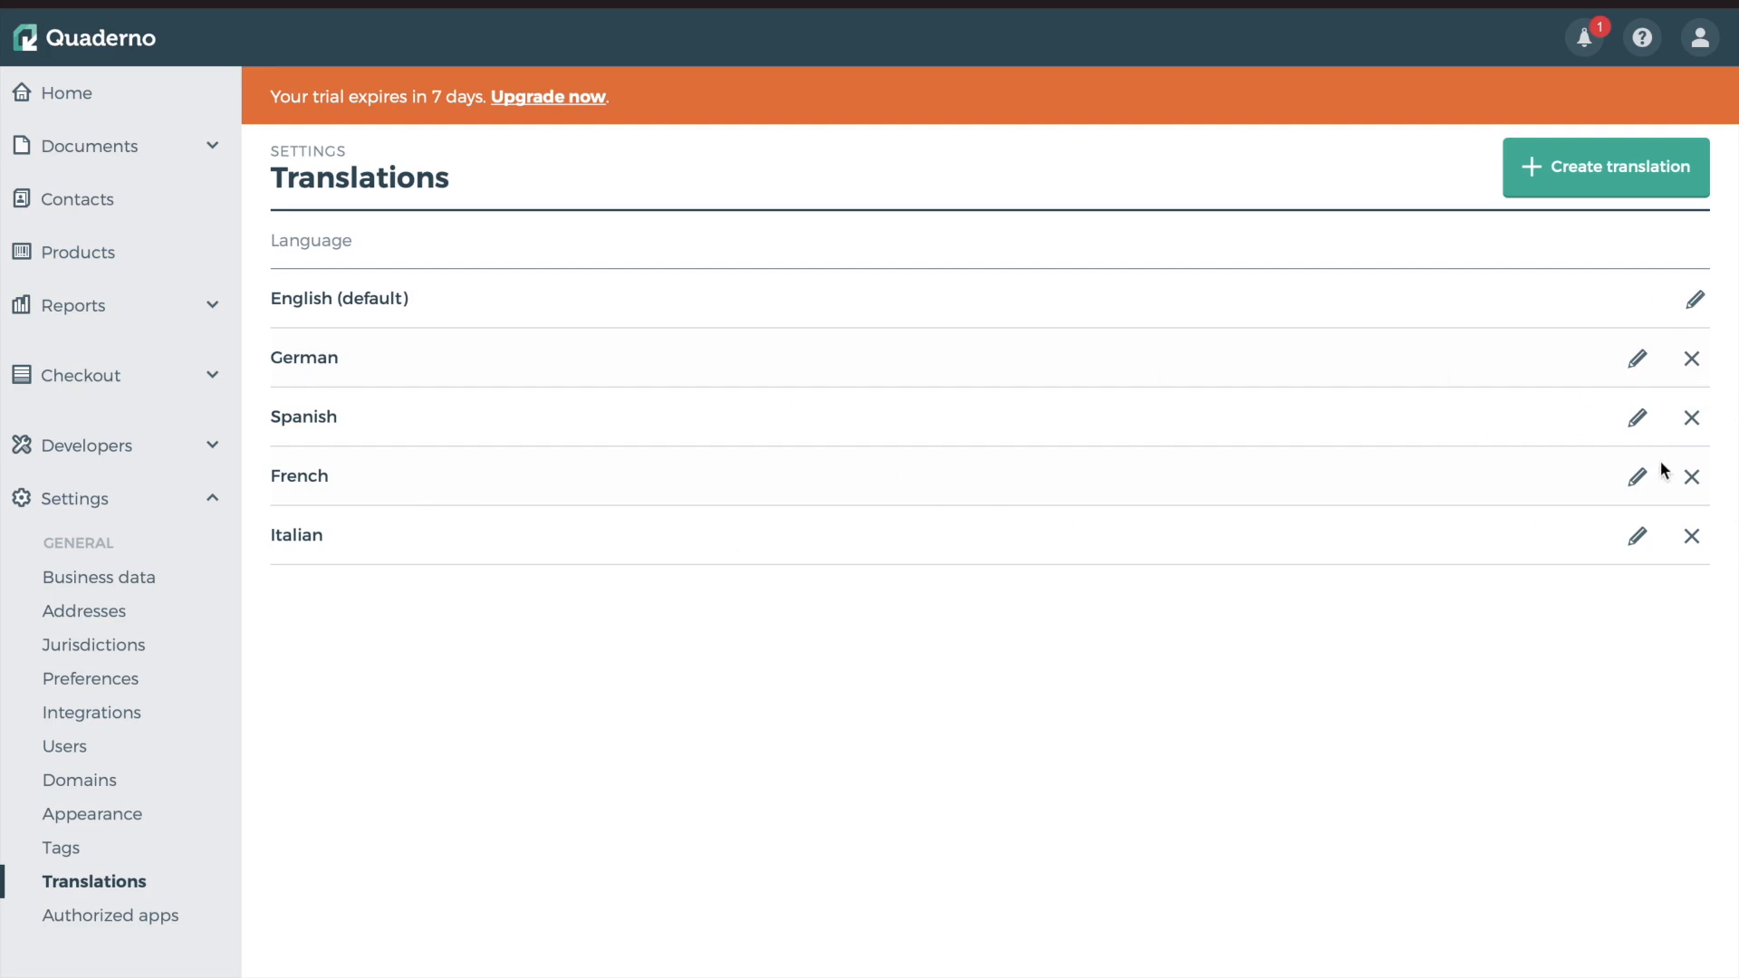
# Review the French labels and invoice email message, then cancel leaving French unchanged
pyautogui.click(1637, 469)
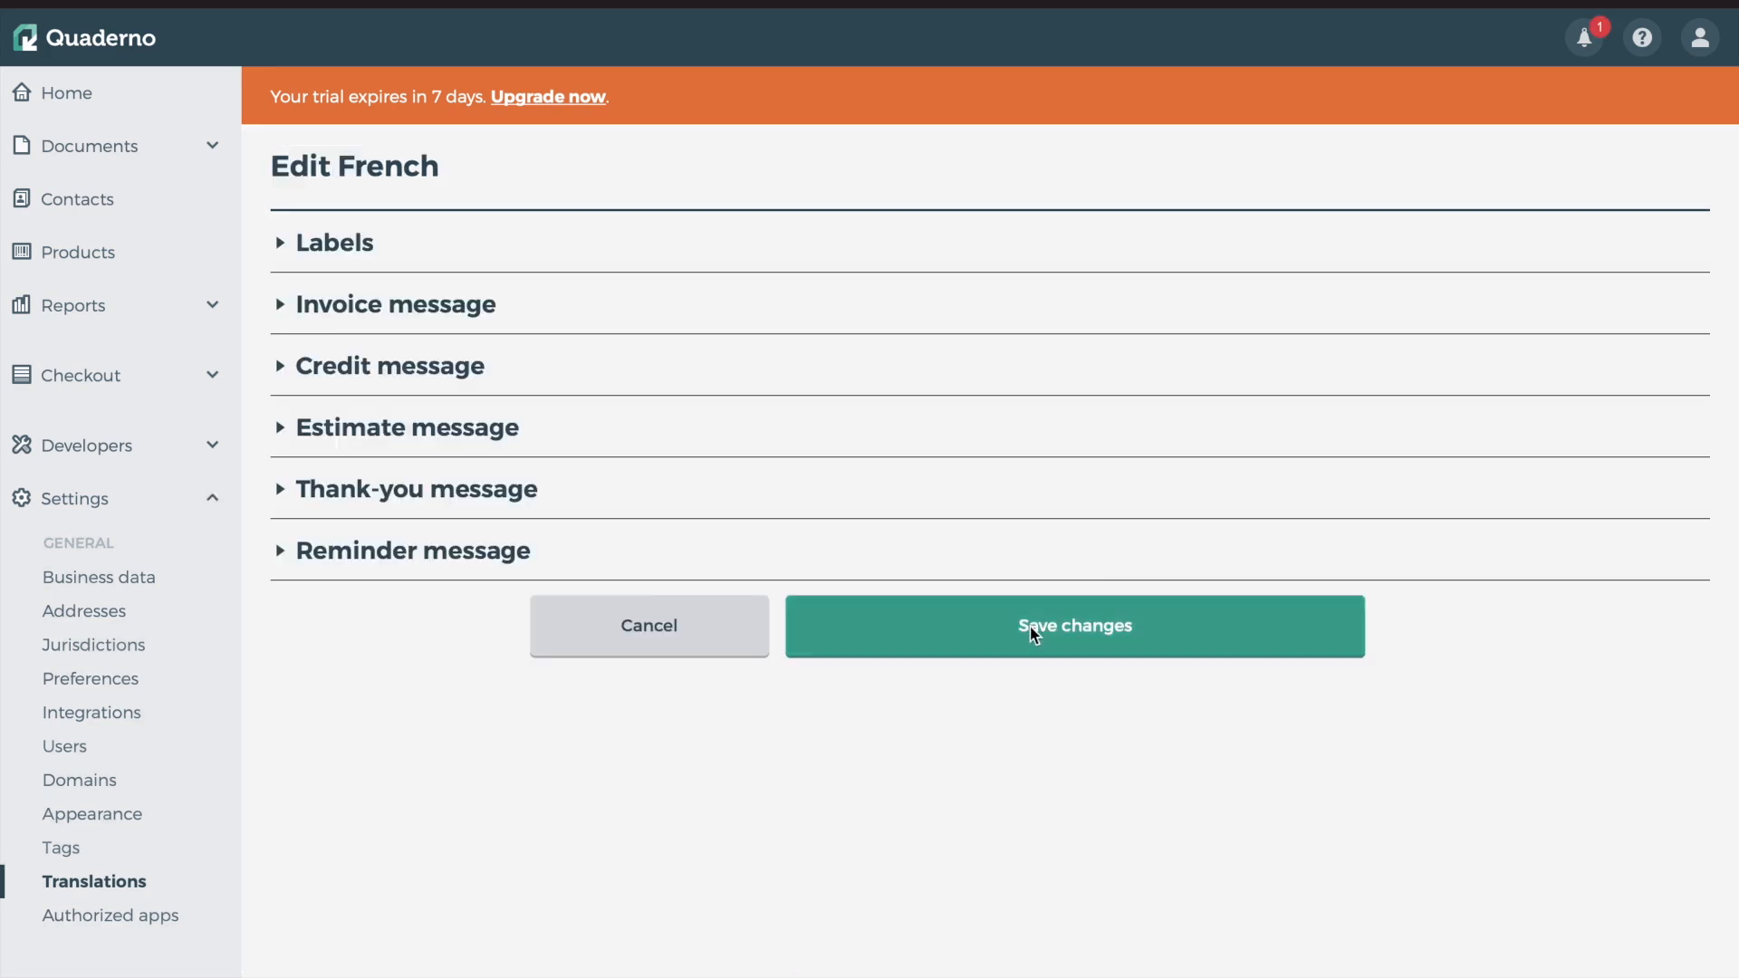
pyautogui.click(283, 245)
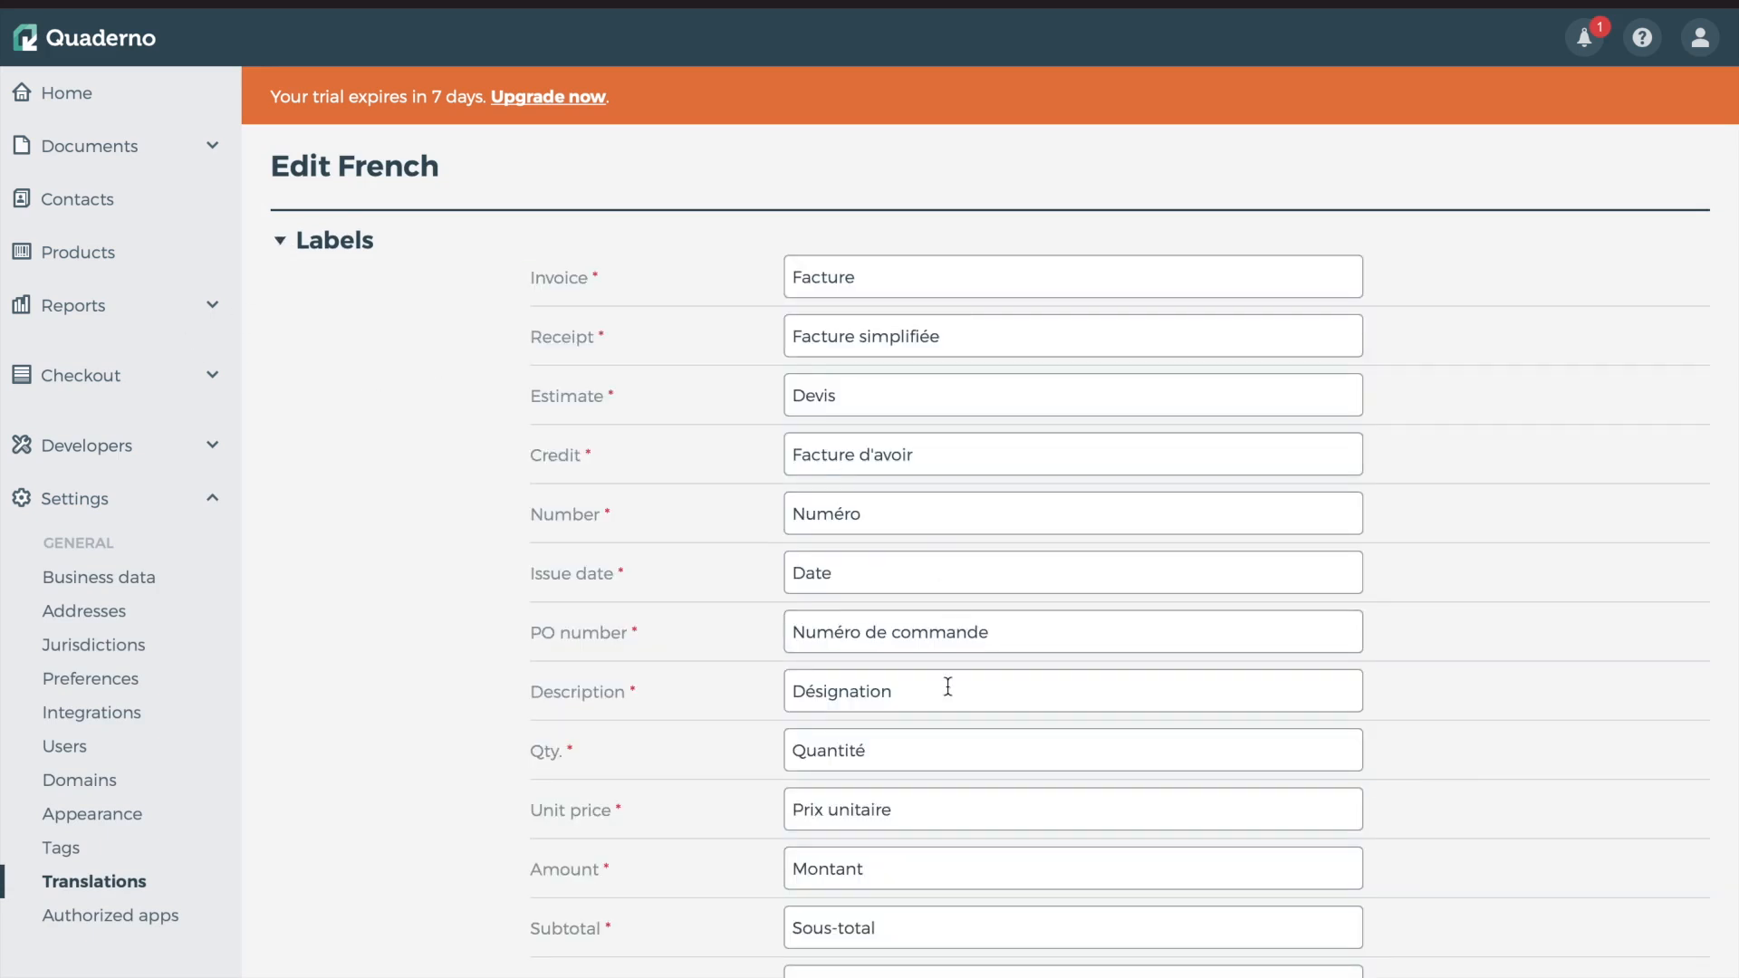
pyautogui.click(276, 240)
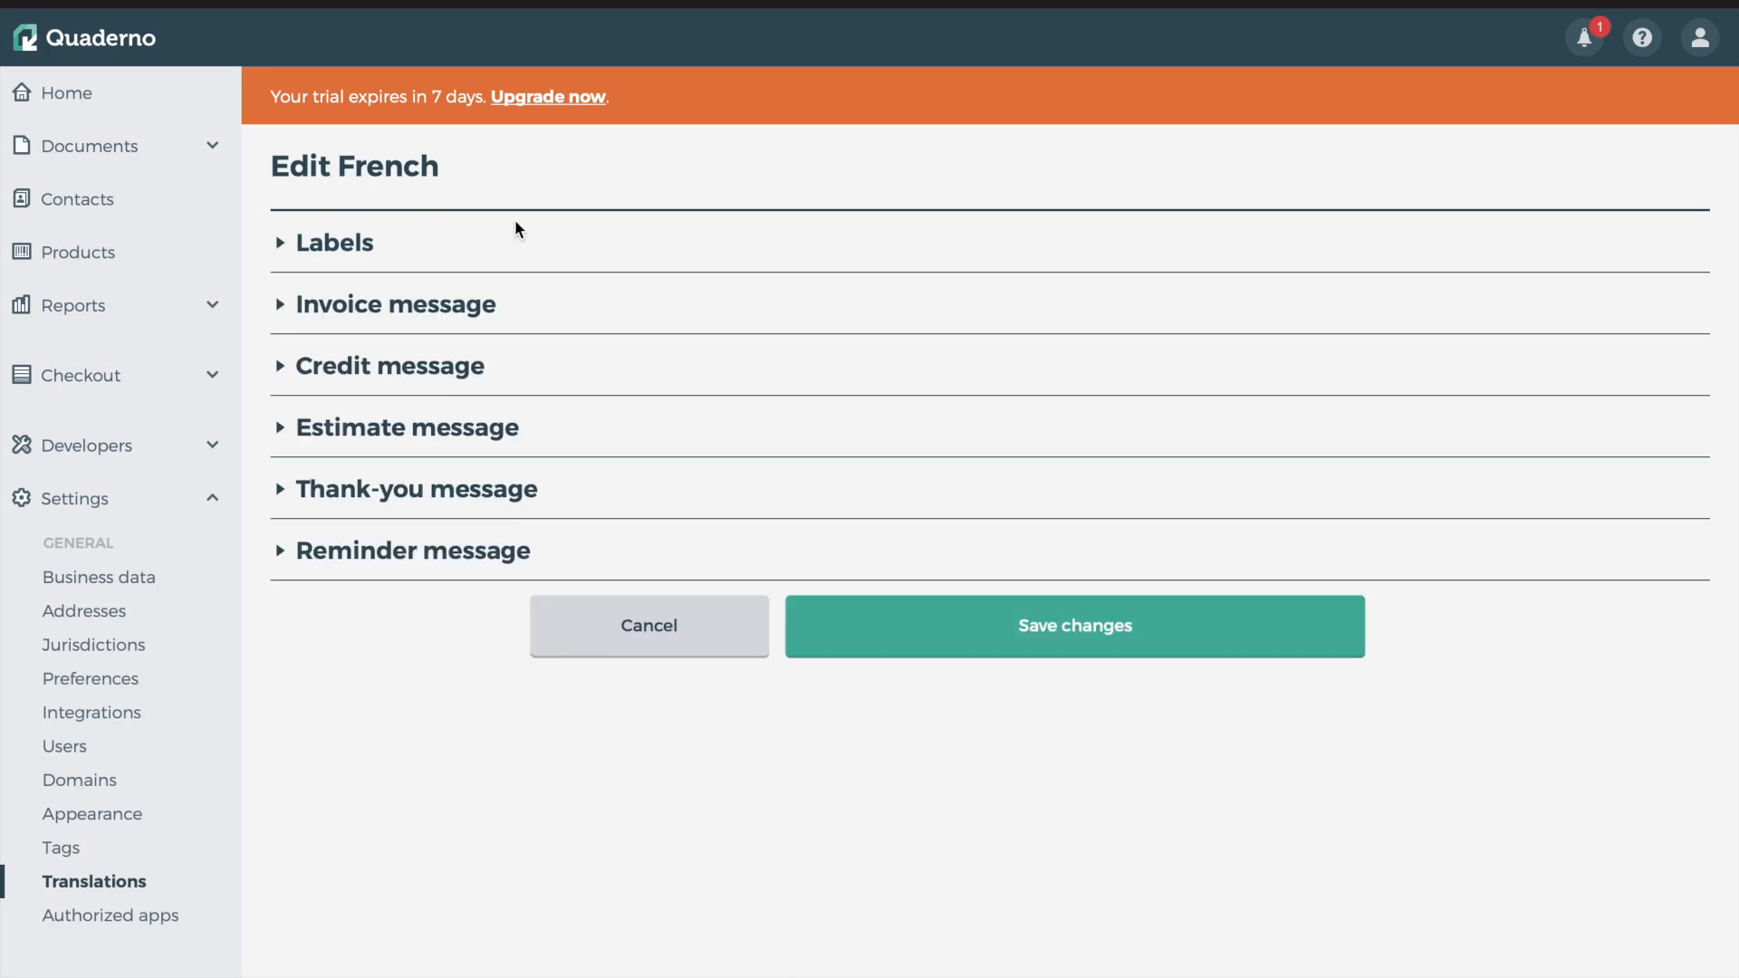
pyautogui.click(277, 308)
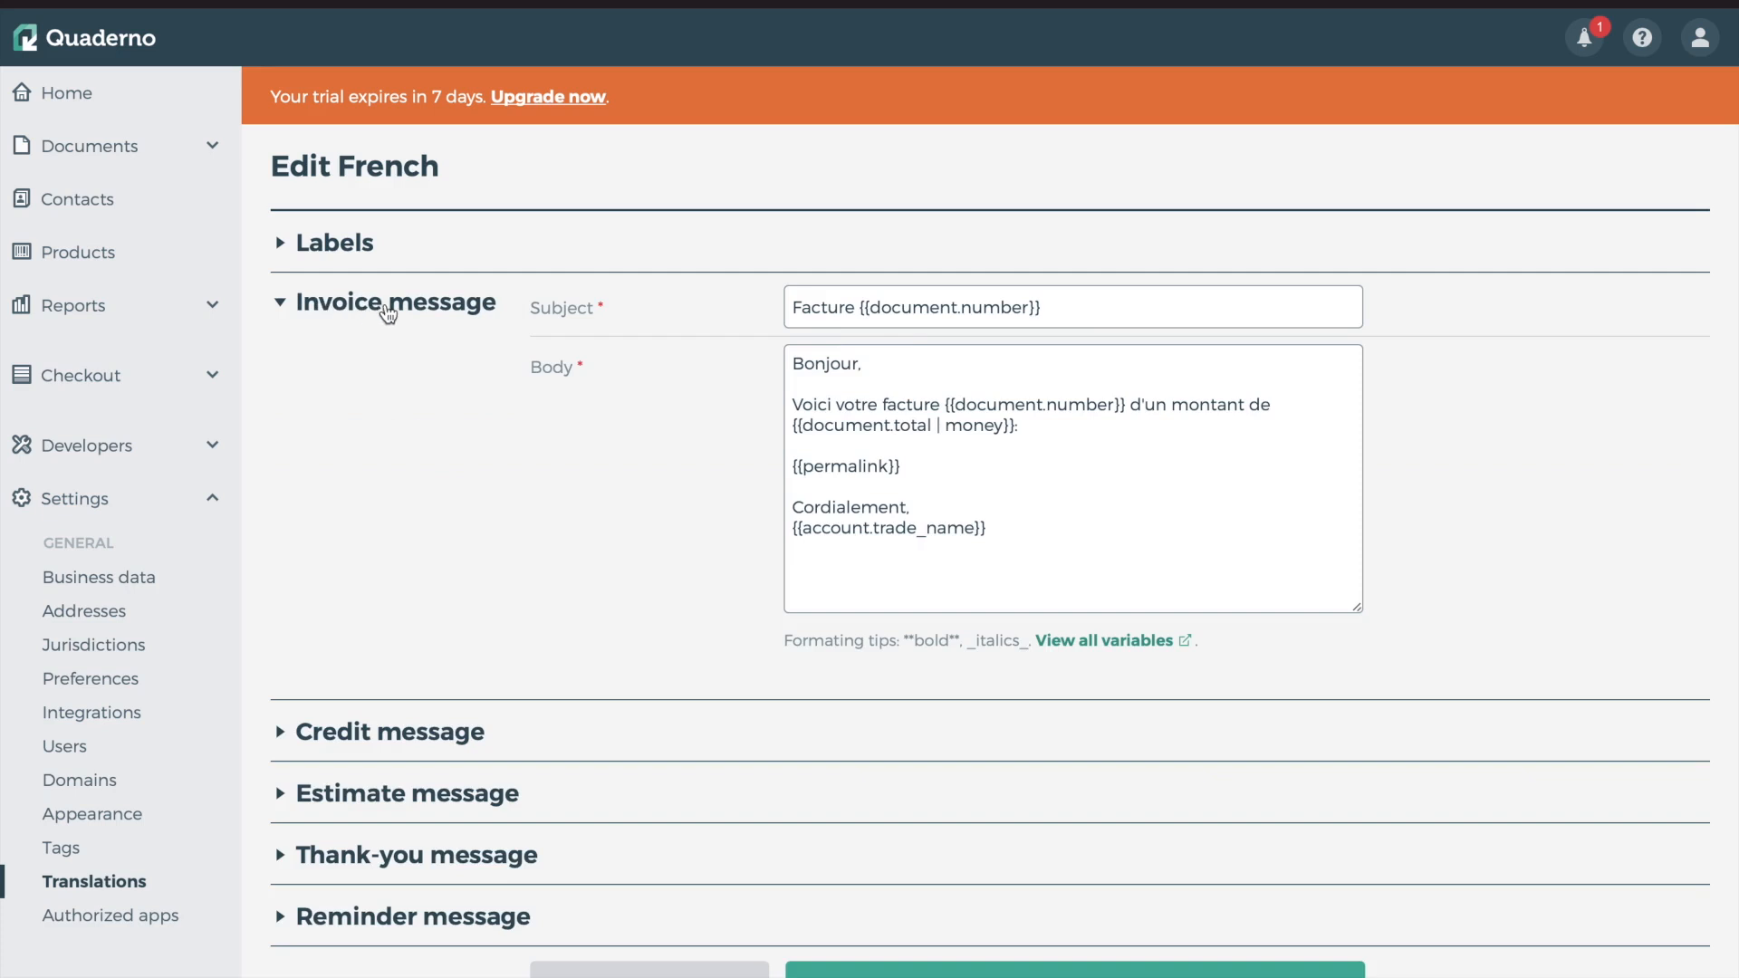
pyautogui.click(924, 436)
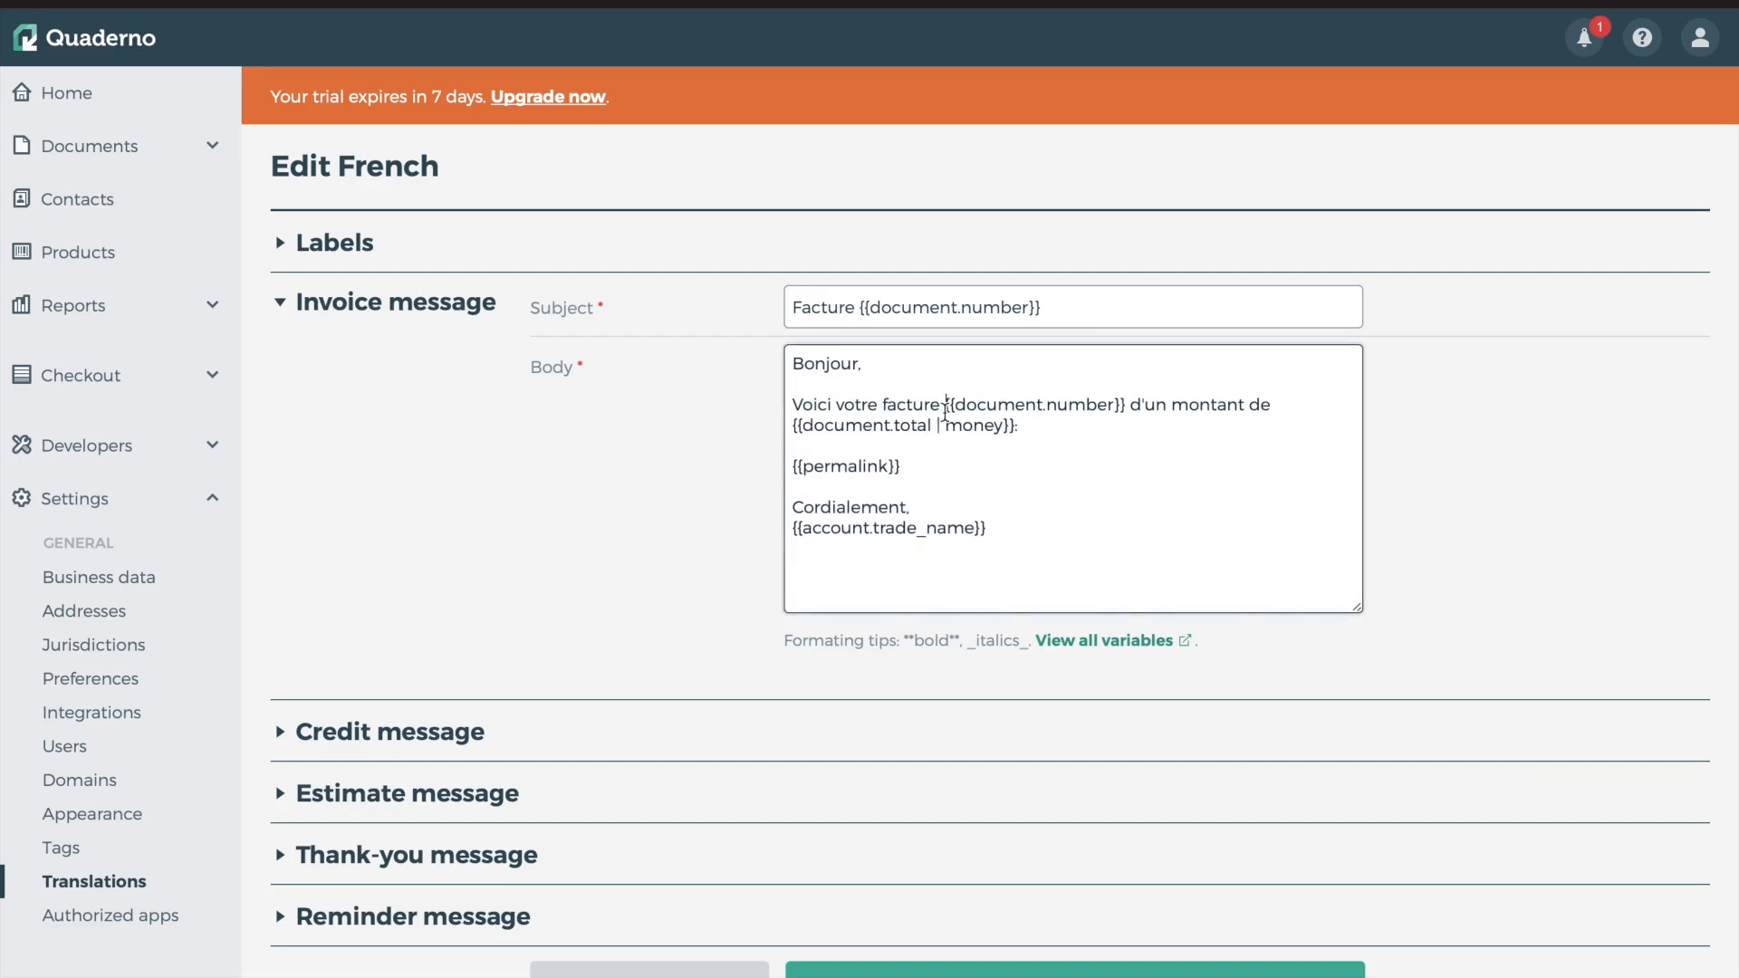
pyautogui.click(282, 300)
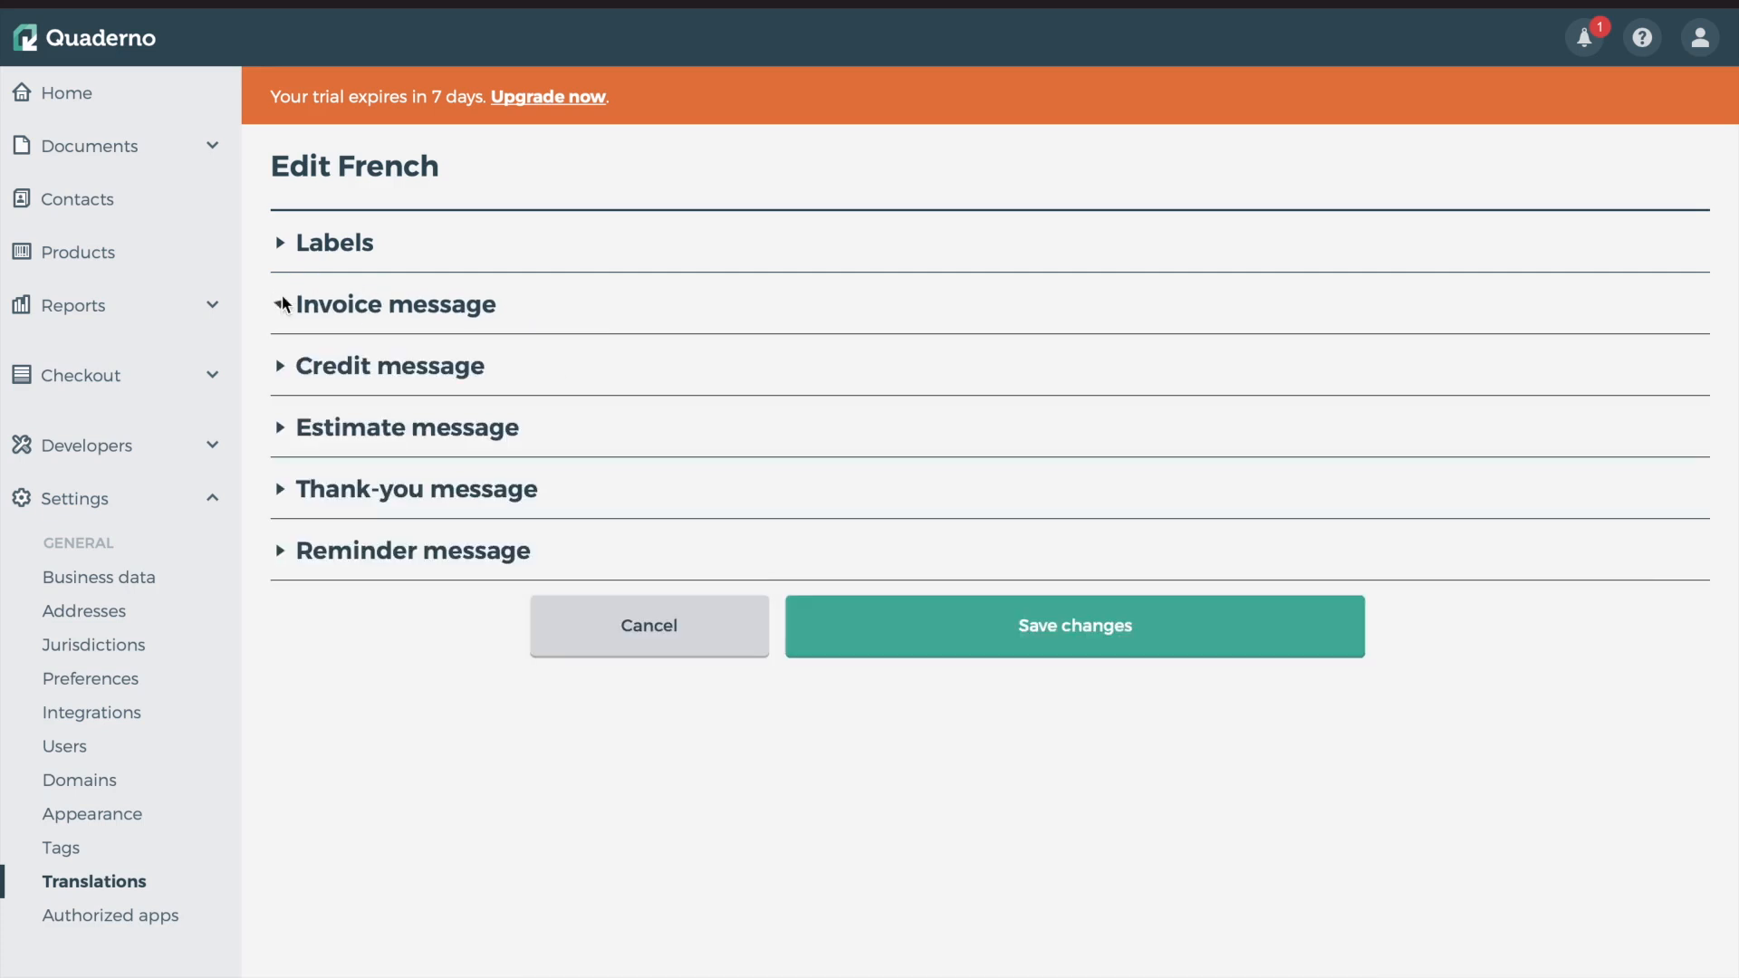
pyautogui.click(703, 623)
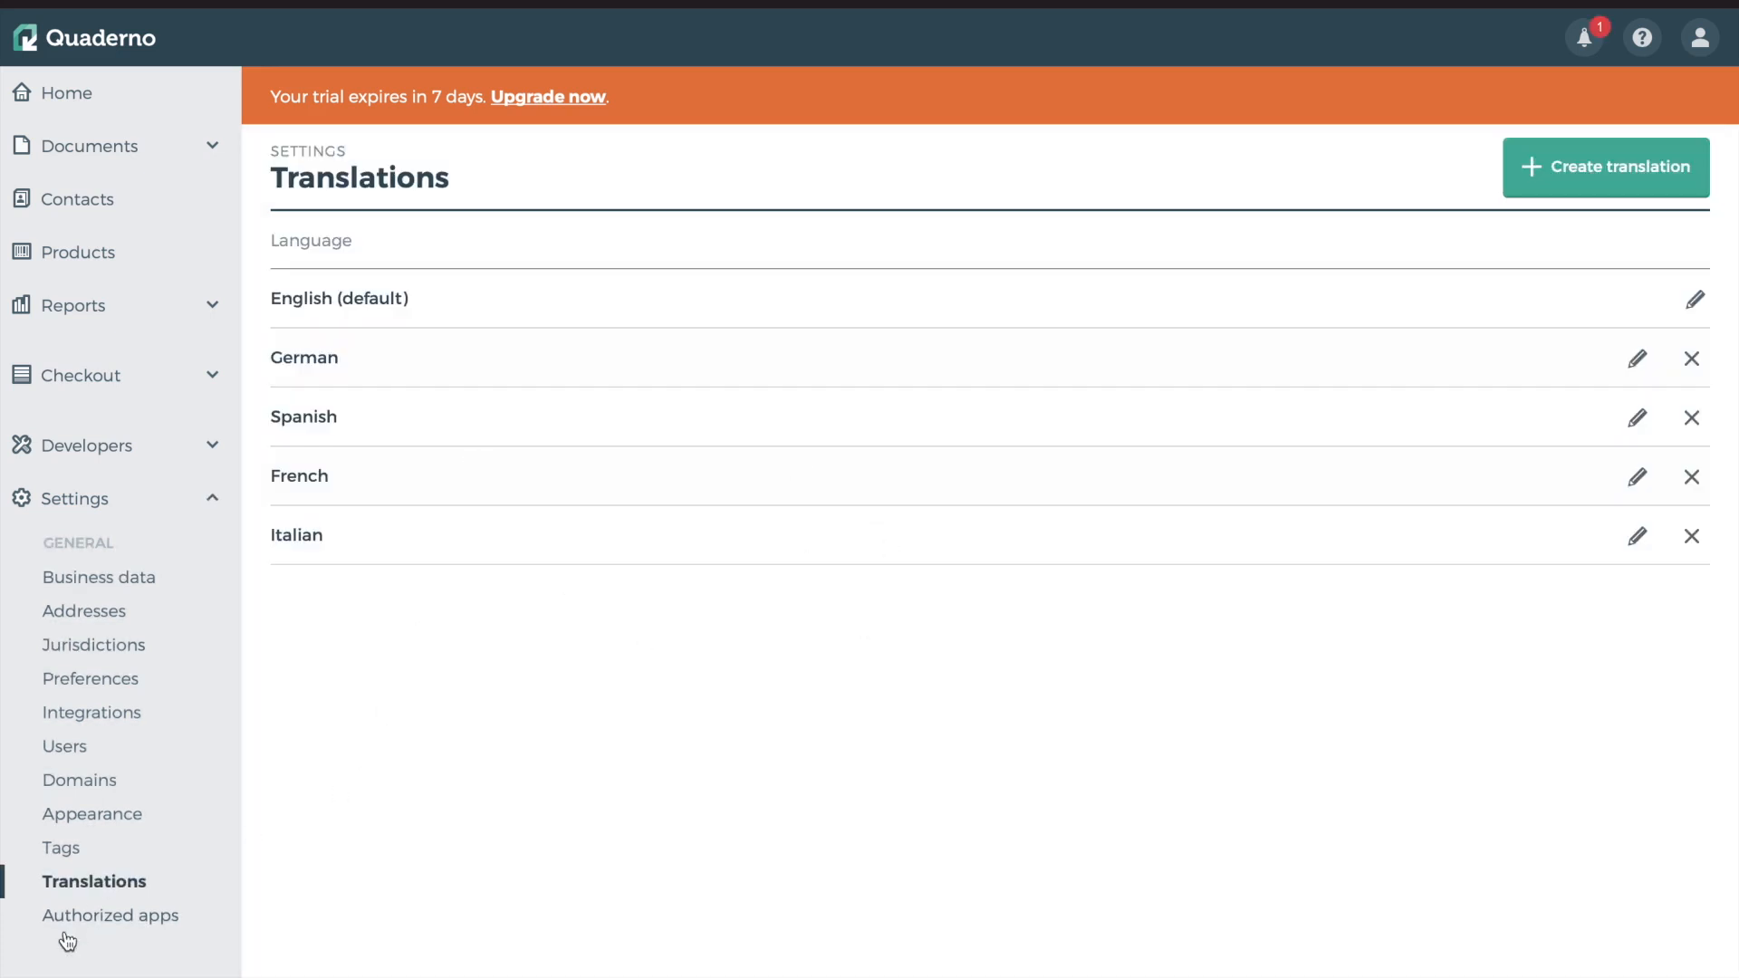
# Go to the Home dashboard, then open the sales Invoices list under Documents
pyautogui.click(79, 94)
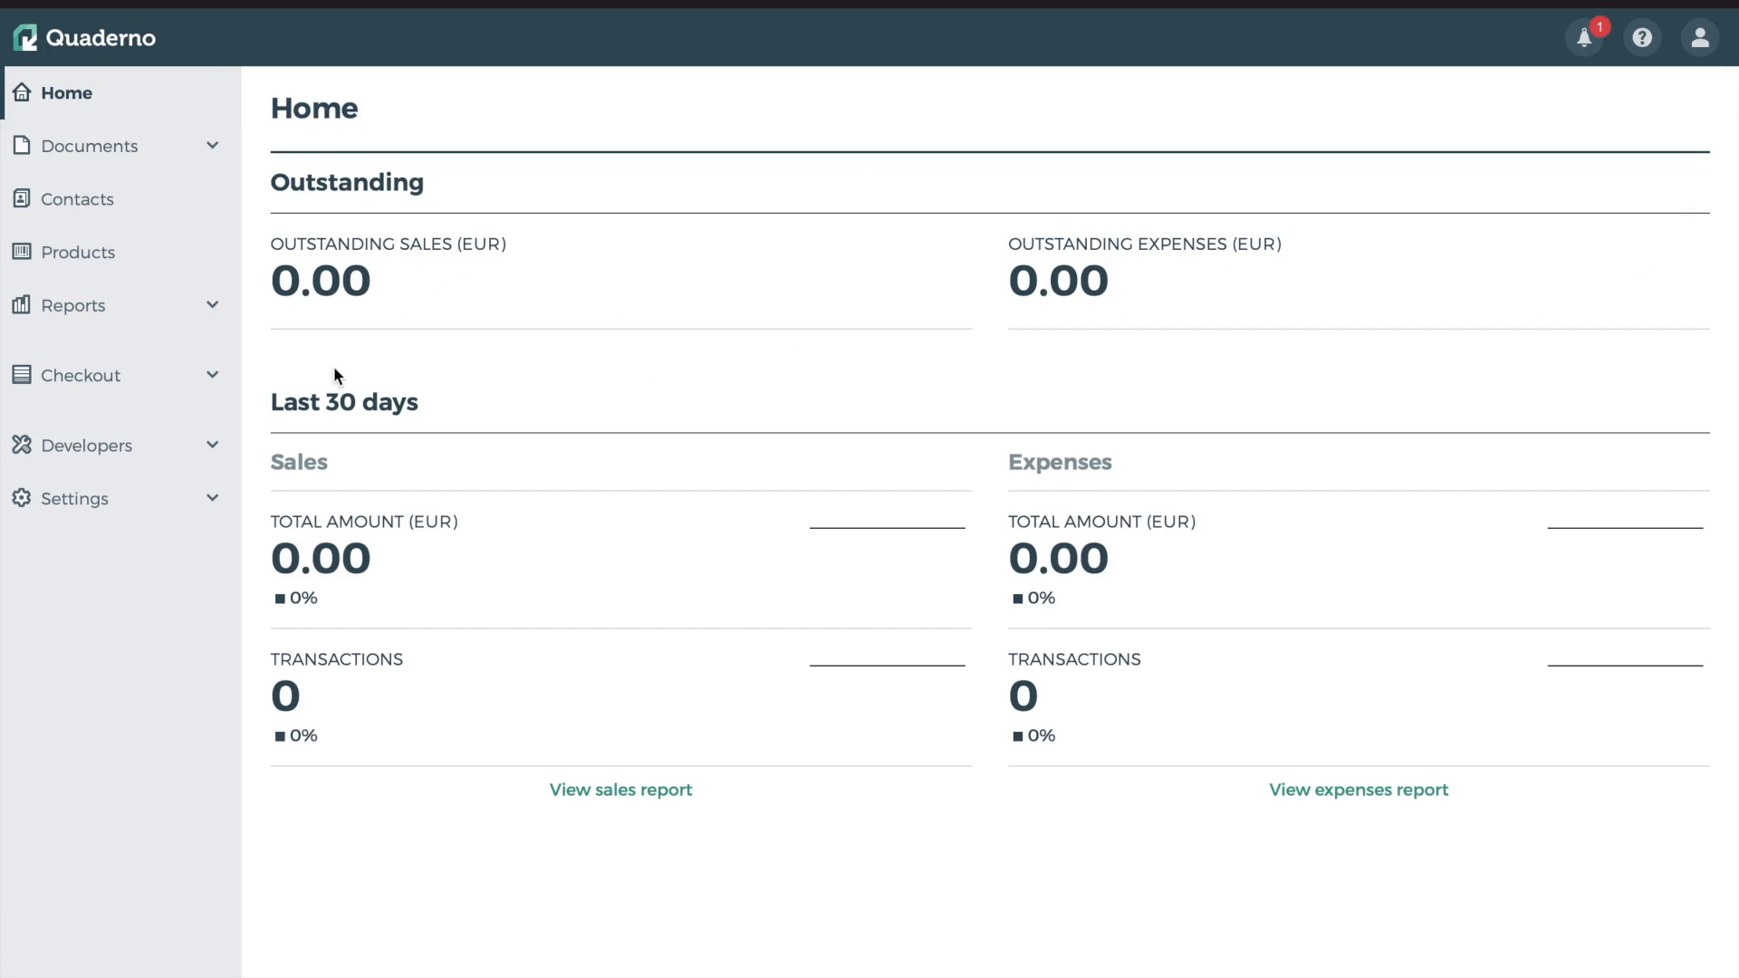
pyautogui.click(91, 159)
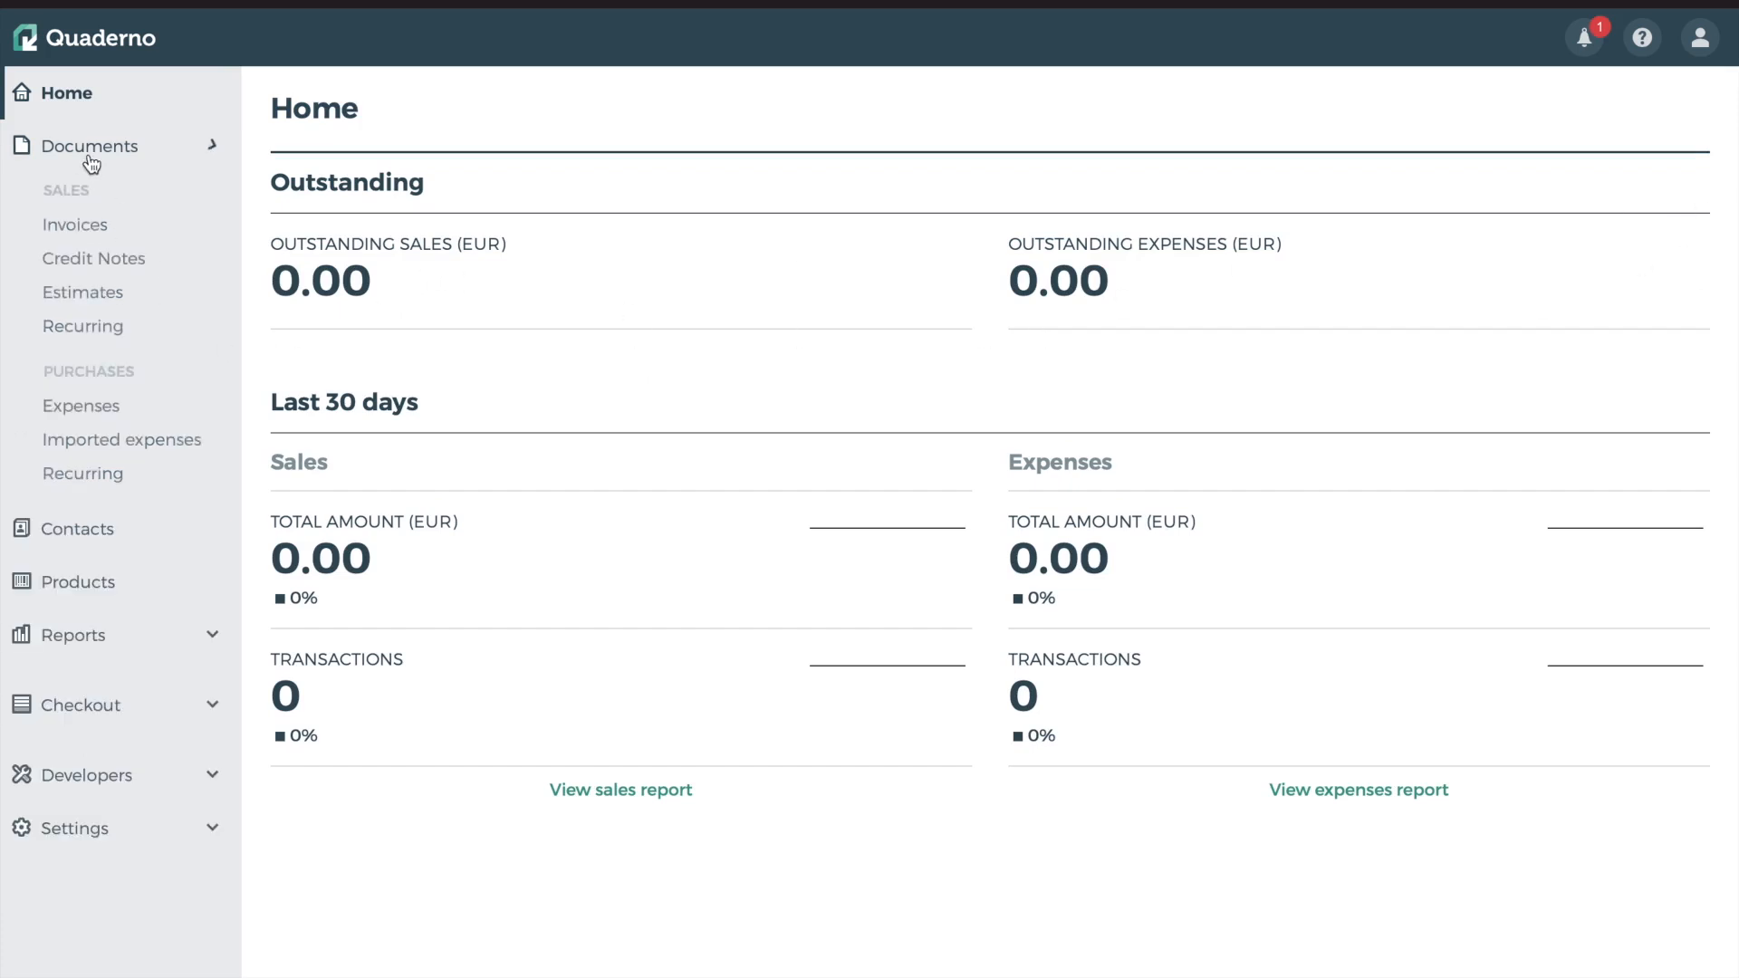
pyautogui.click(88, 226)
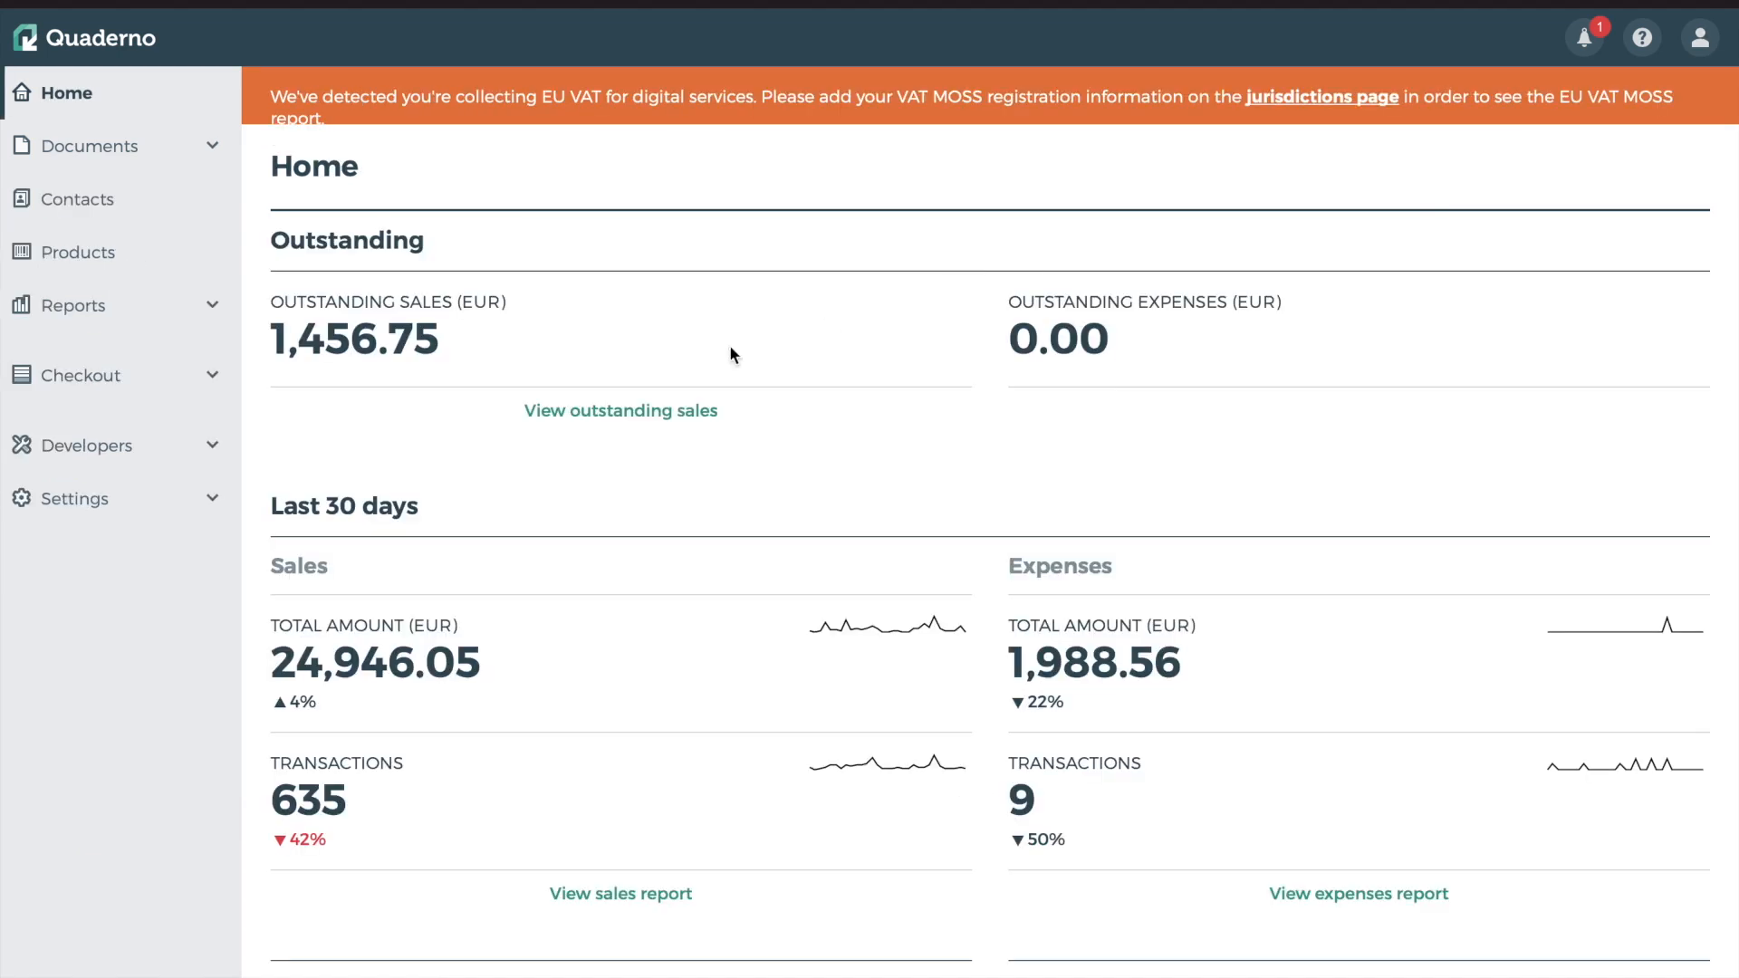
# Highlight the outstanding sales amount, the 24,946.05 sales total and the Last 30 days heading
pyautogui.moveTo(278, 335); pyautogui.dragTo(505, 298)
pyautogui.click(583, 241)
pyautogui.moveTo(272, 666); pyautogui.dragTo(458, 663)
pyautogui.moveTo(301, 506); pyautogui.dragTo(432, 507)
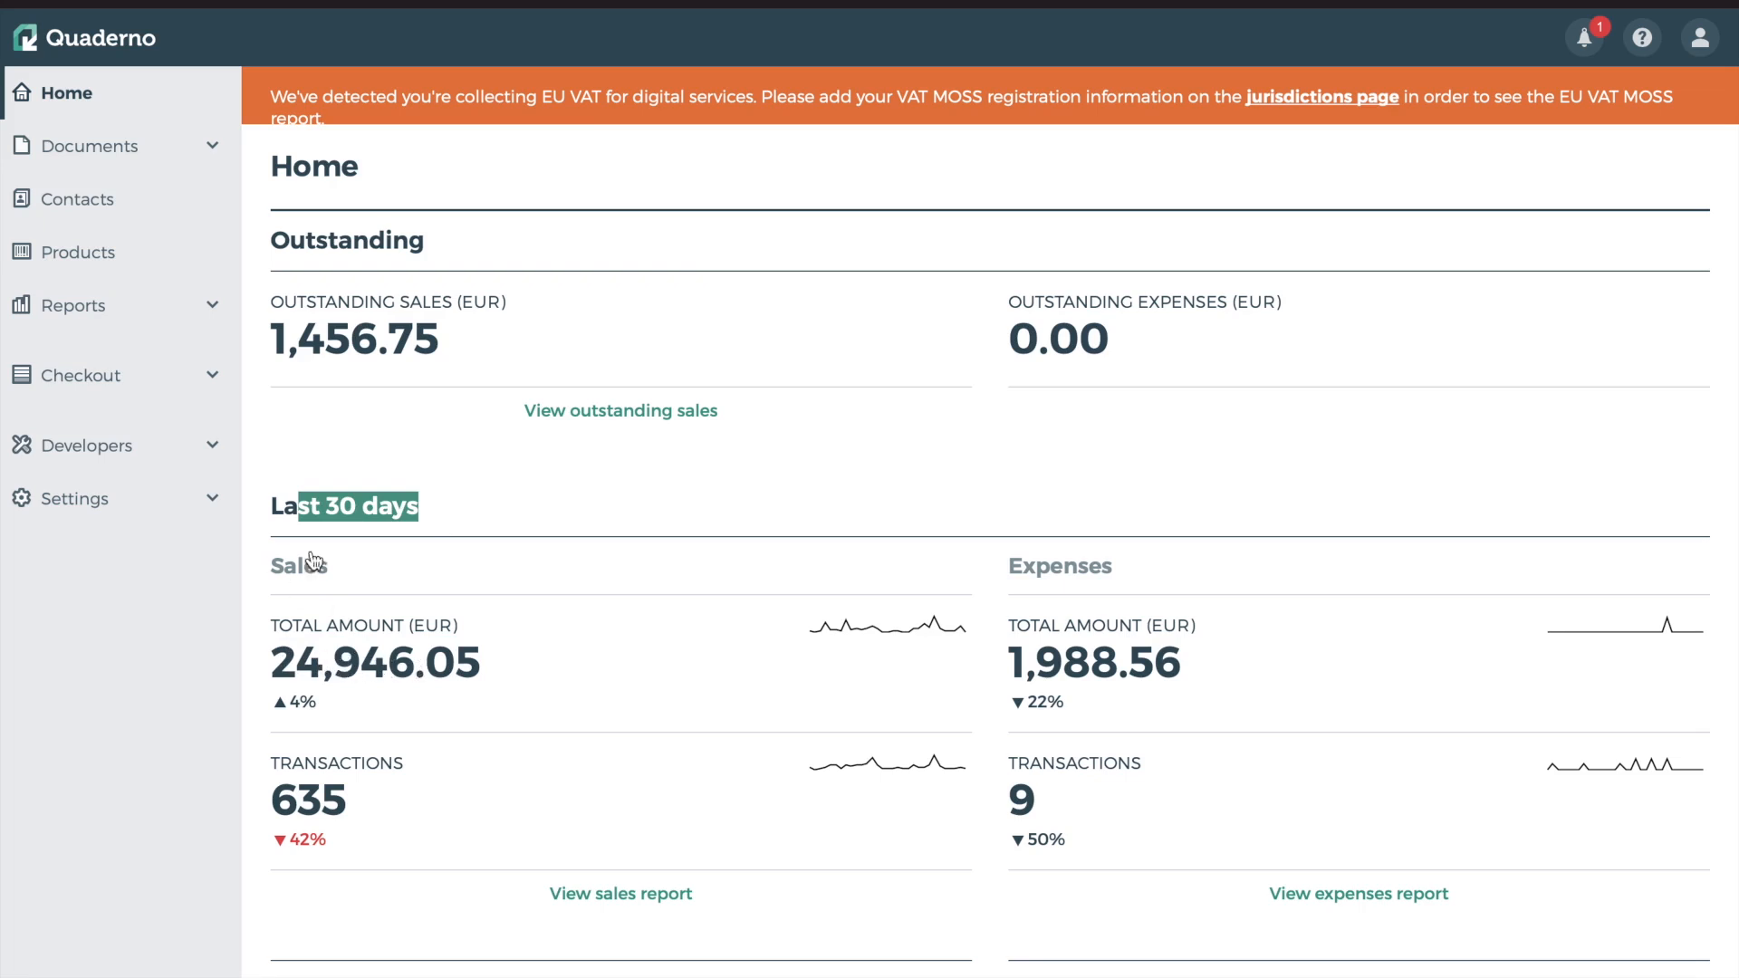
pyautogui.click(332, 568)
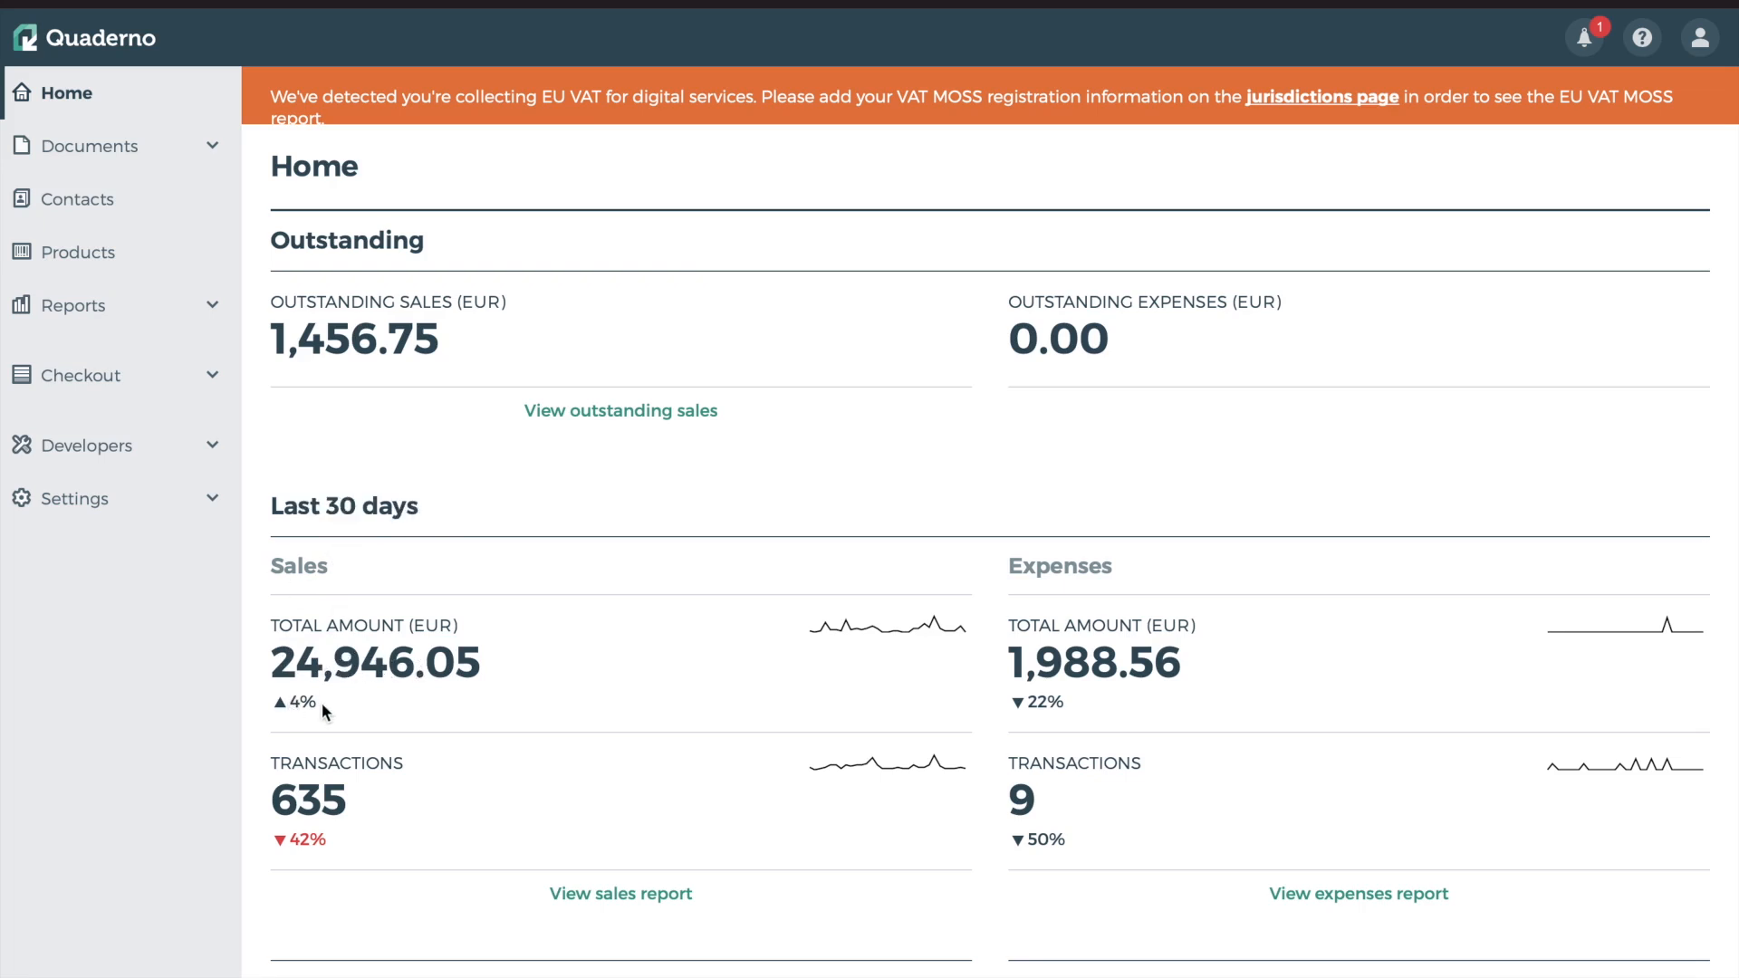
# Highlight the expenses figures: the 22% change and the 1,988.56 total
pyautogui.moveTo(1025, 702); pyautogui.dragTo(1079, 700)
pyautogui.click(1048, 713)
pyautogui.moveTo(1032, 656); pyautogui.dragTo(1204, 655)
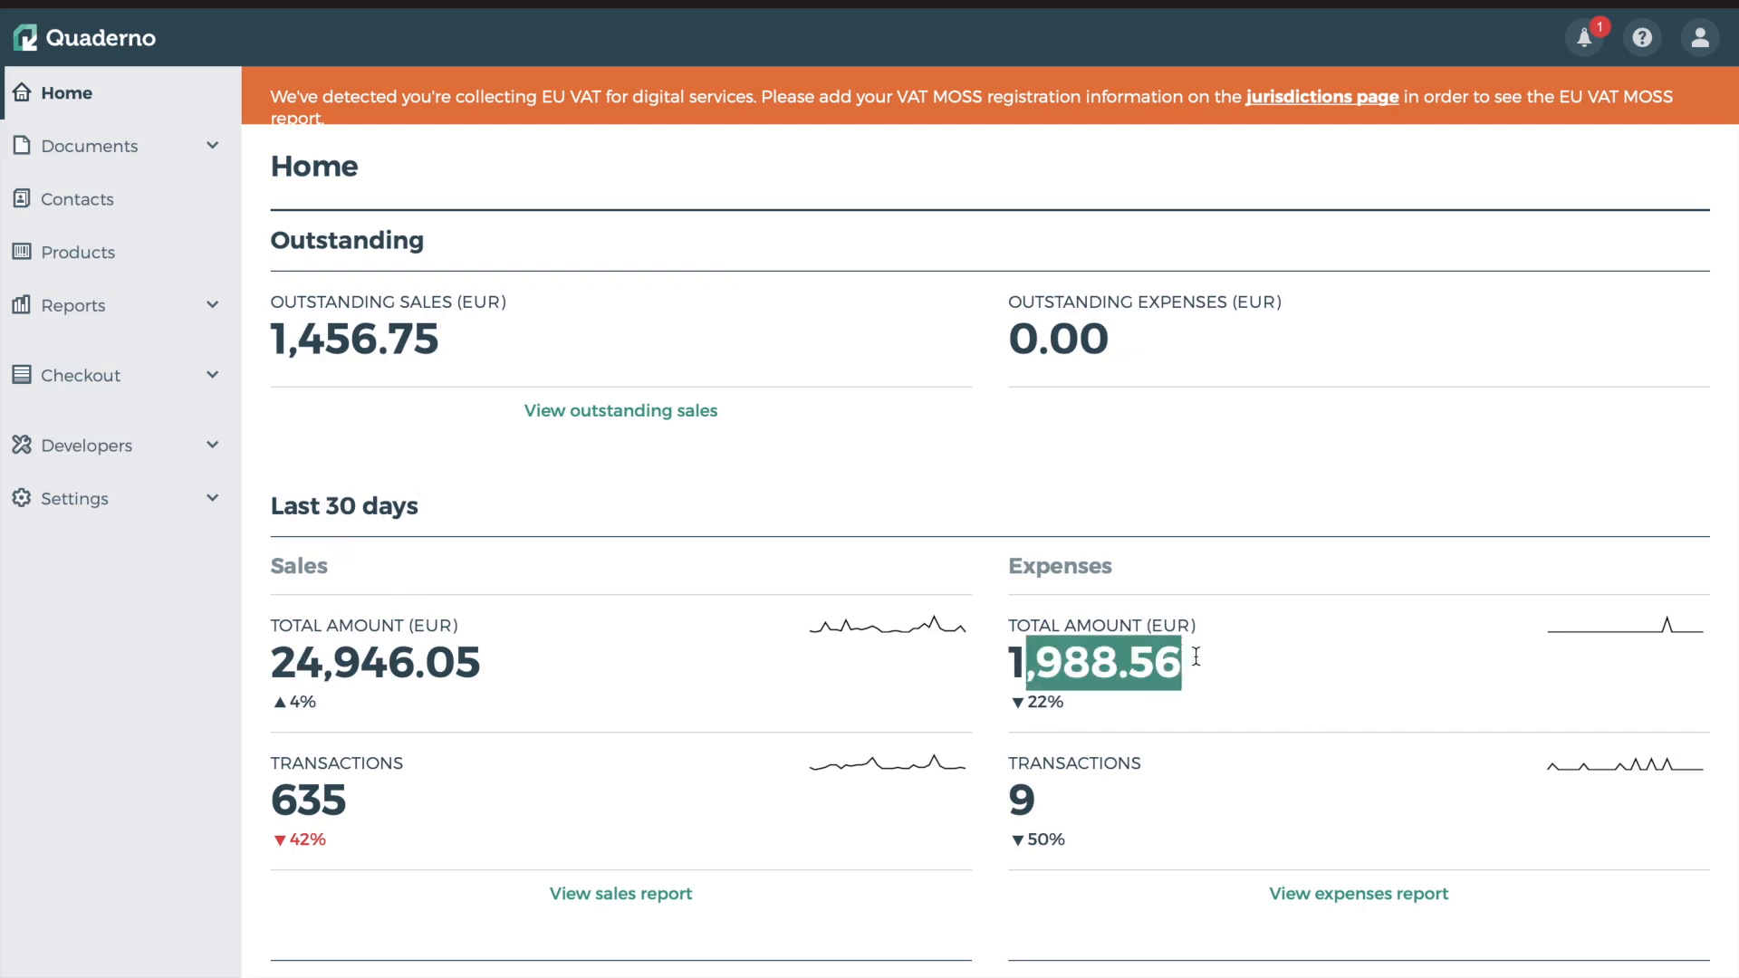
pyautogui.click(1073, 496)
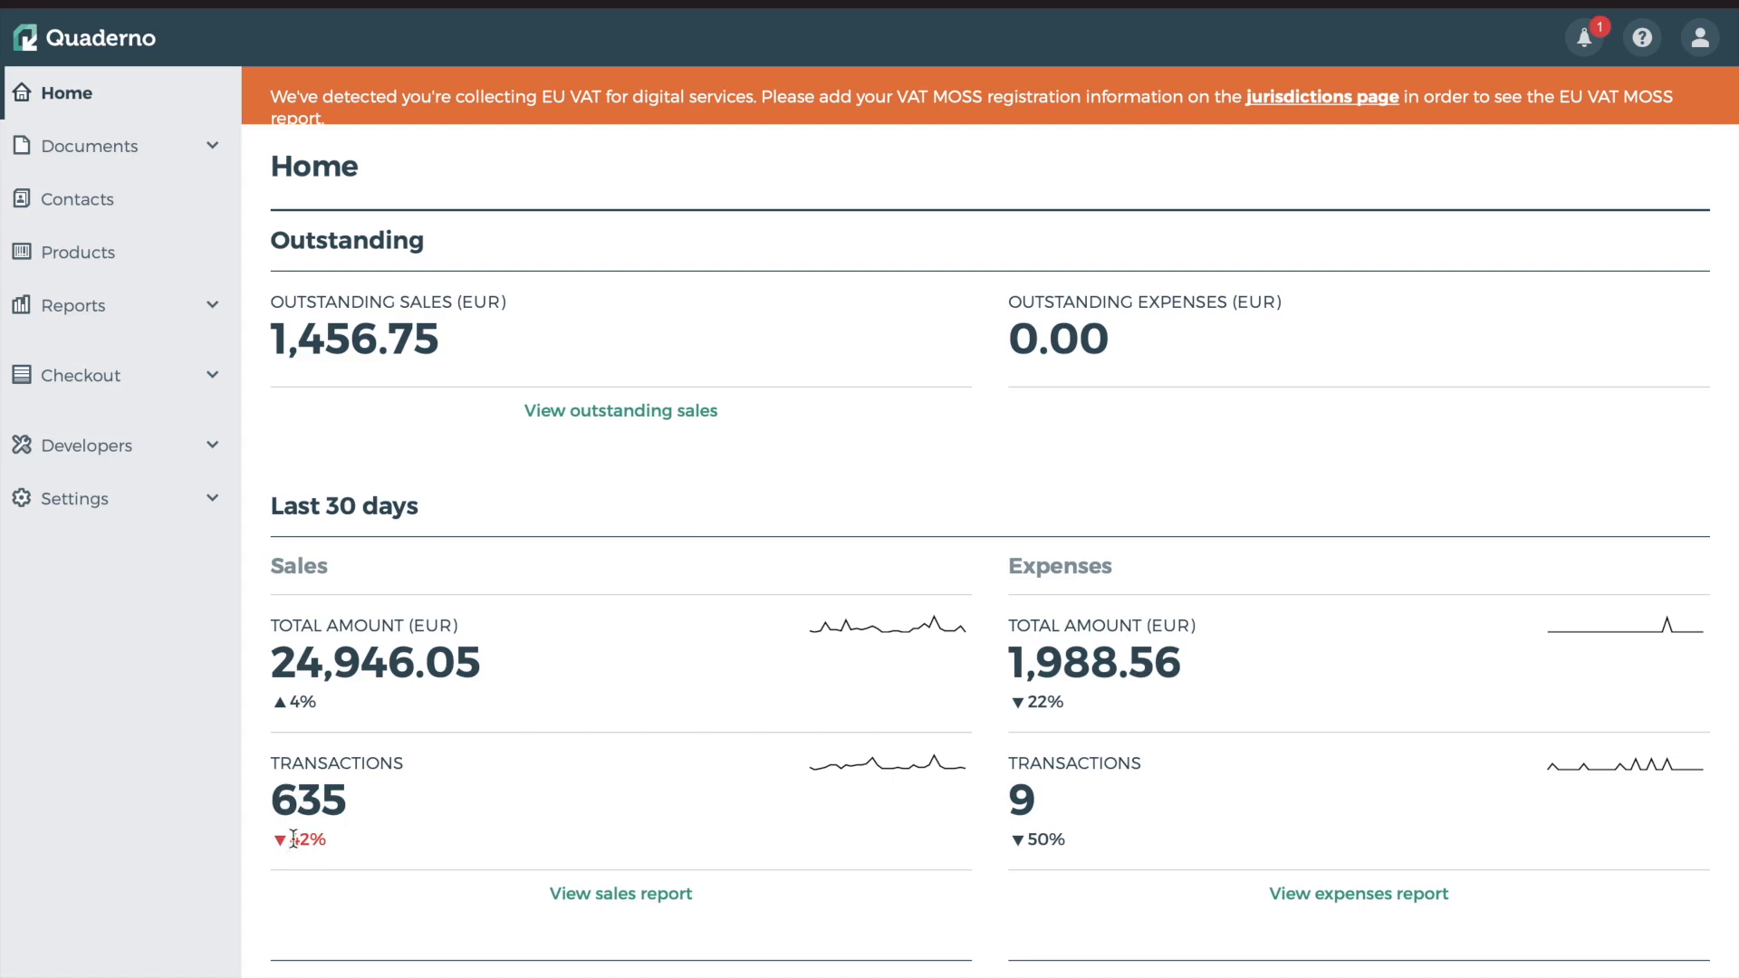
# Highlight the 42% drop in sales transactions and the 4% sales increase
pyautogui.moveTo(292, 837); pyautogui.dragTo(334, 840)
pyautogui.click(316, 795)
pyautogui.moveTo(286, 703); pyautogui.dragTo(297, 706)
pyautogui.click(316, 794)
# Look over Top countries and Top products, then go to Documents > Invoices
pyautogui.scroll(-2, 590, 701)
pyautogui.scroll(-3, 588, 770)
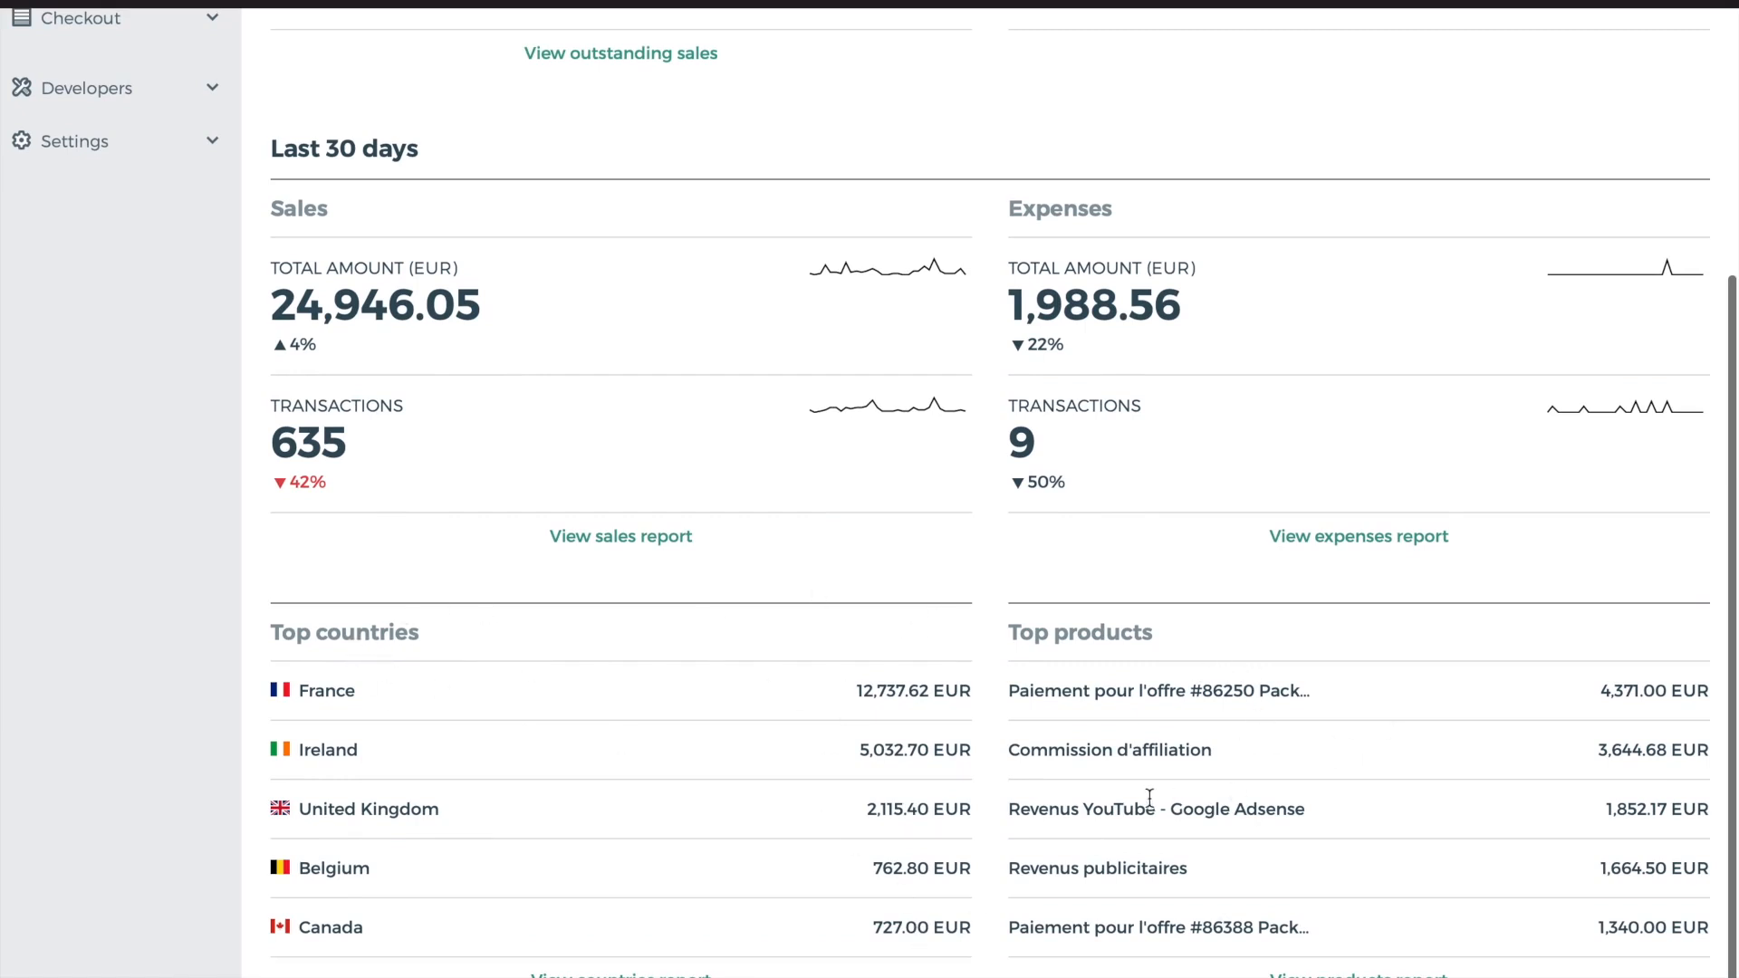
pyautogui.scroll(5, 1149, 795)
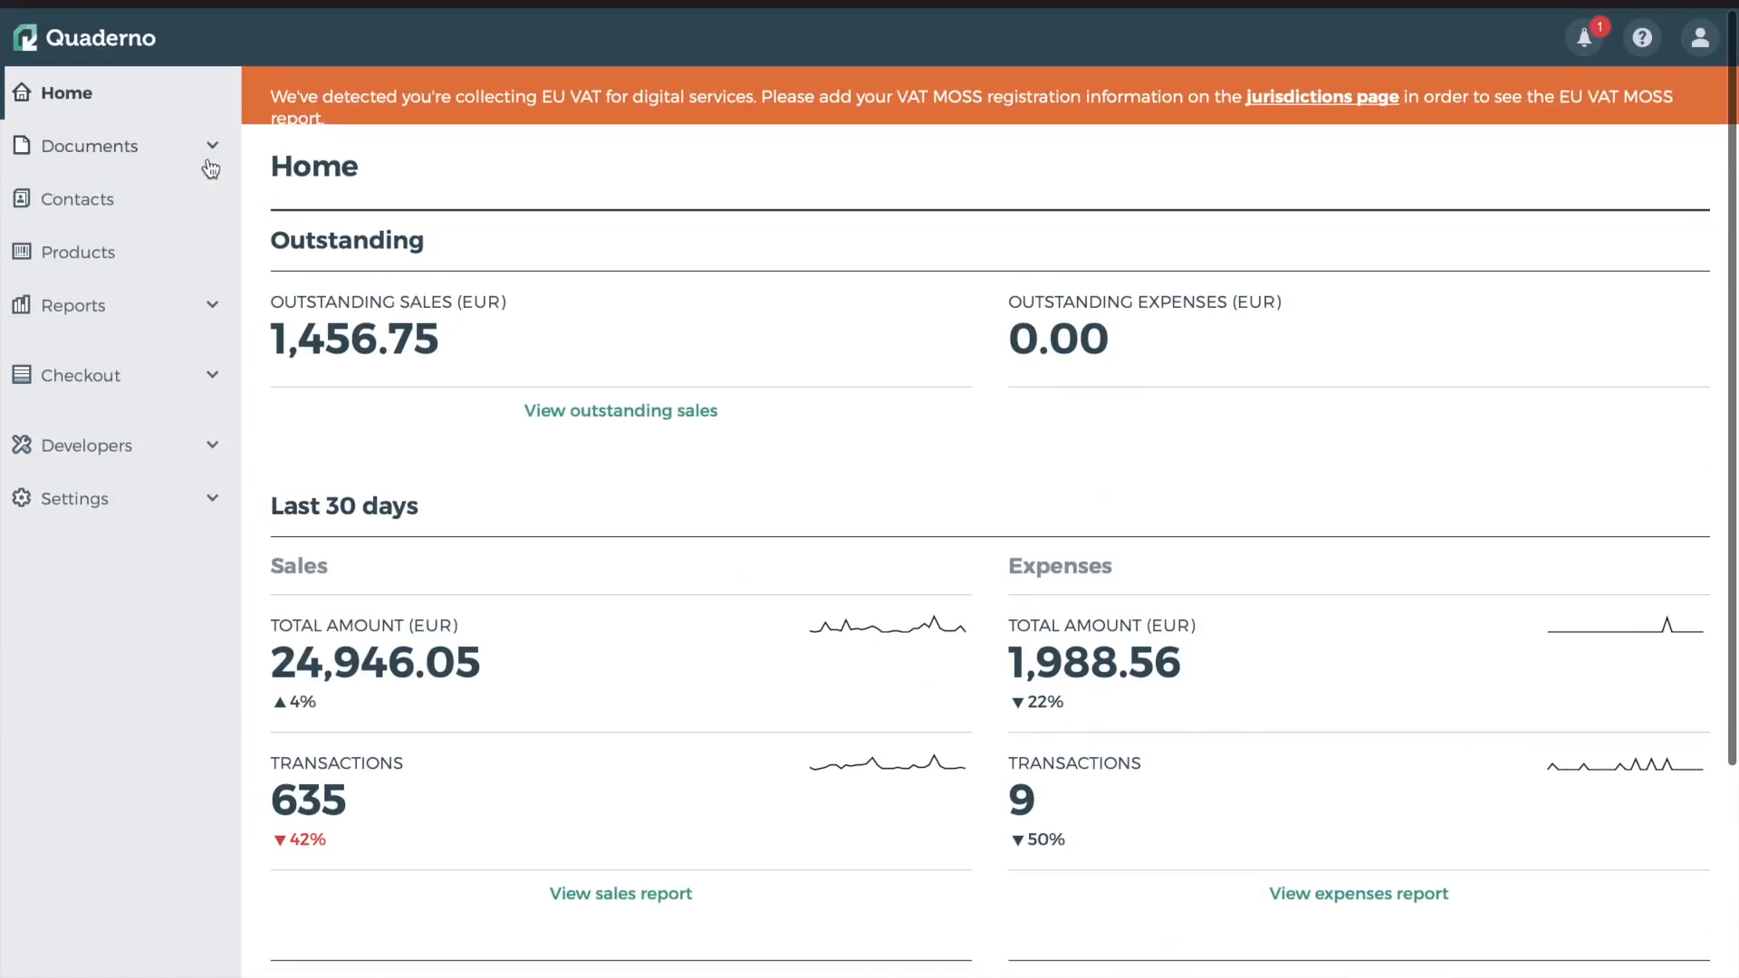
pyautogui.click(172, 151)
pyautogui.click(81, 223)
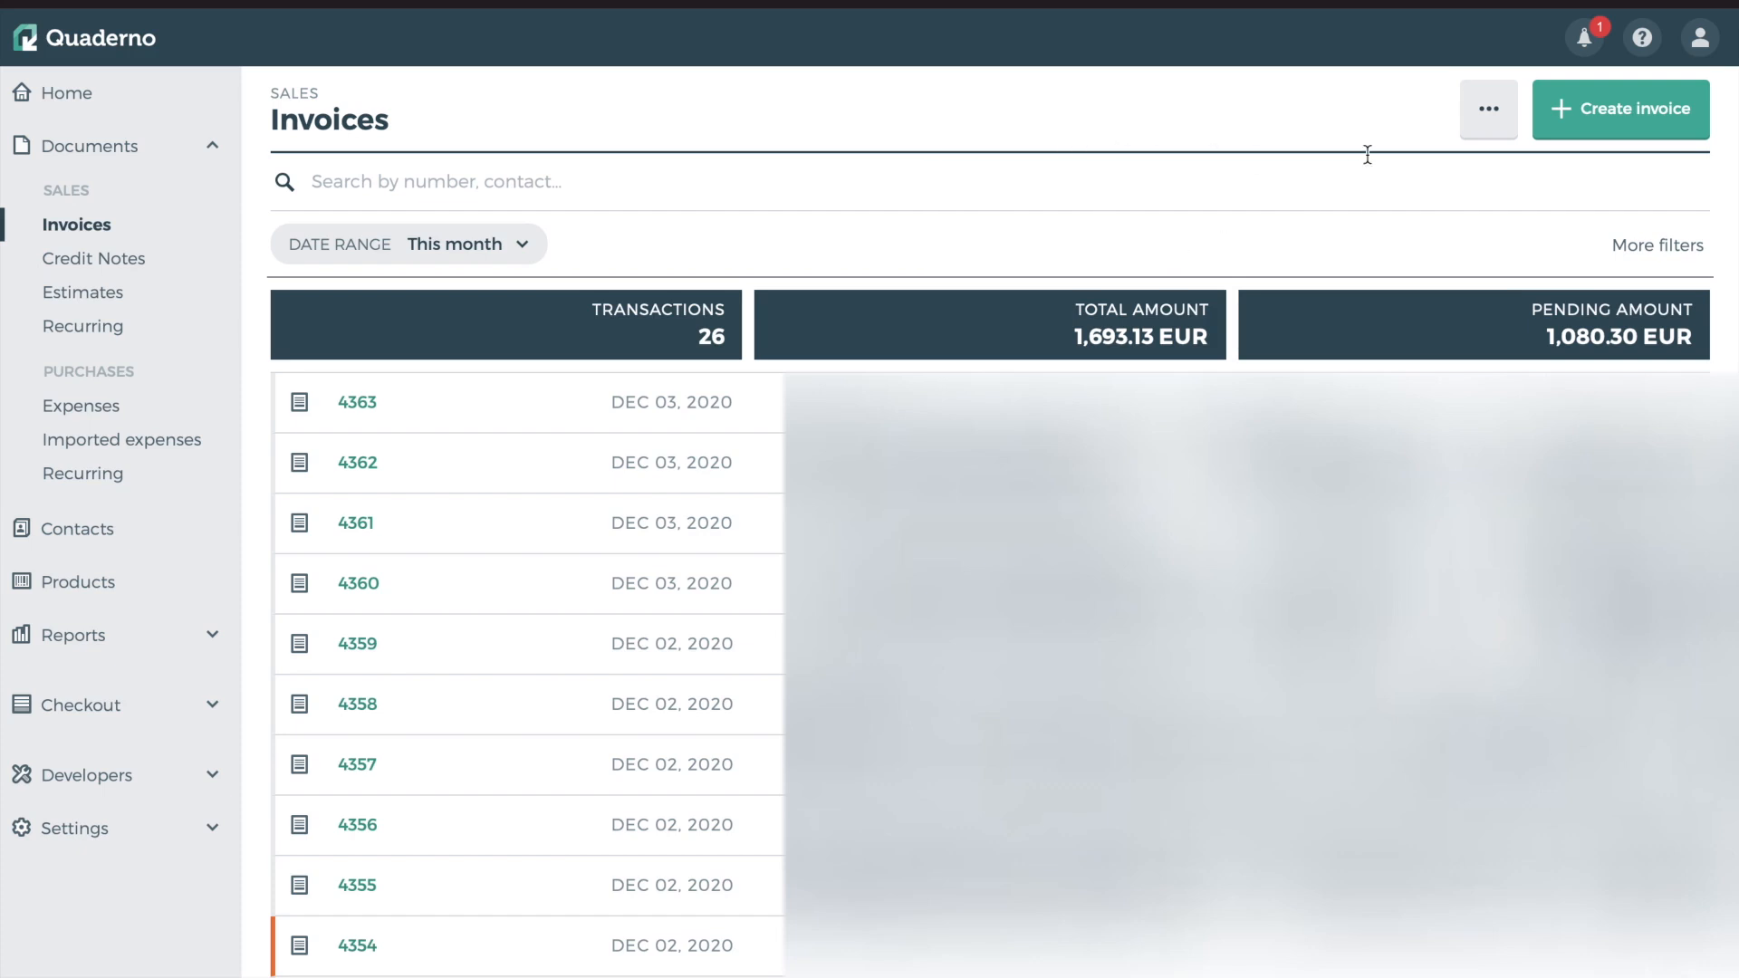
# Show the Invoices '...' menu with Export as CSV and PDF, dismiss it, then reopen it
pyautogui.click(1495, 110)
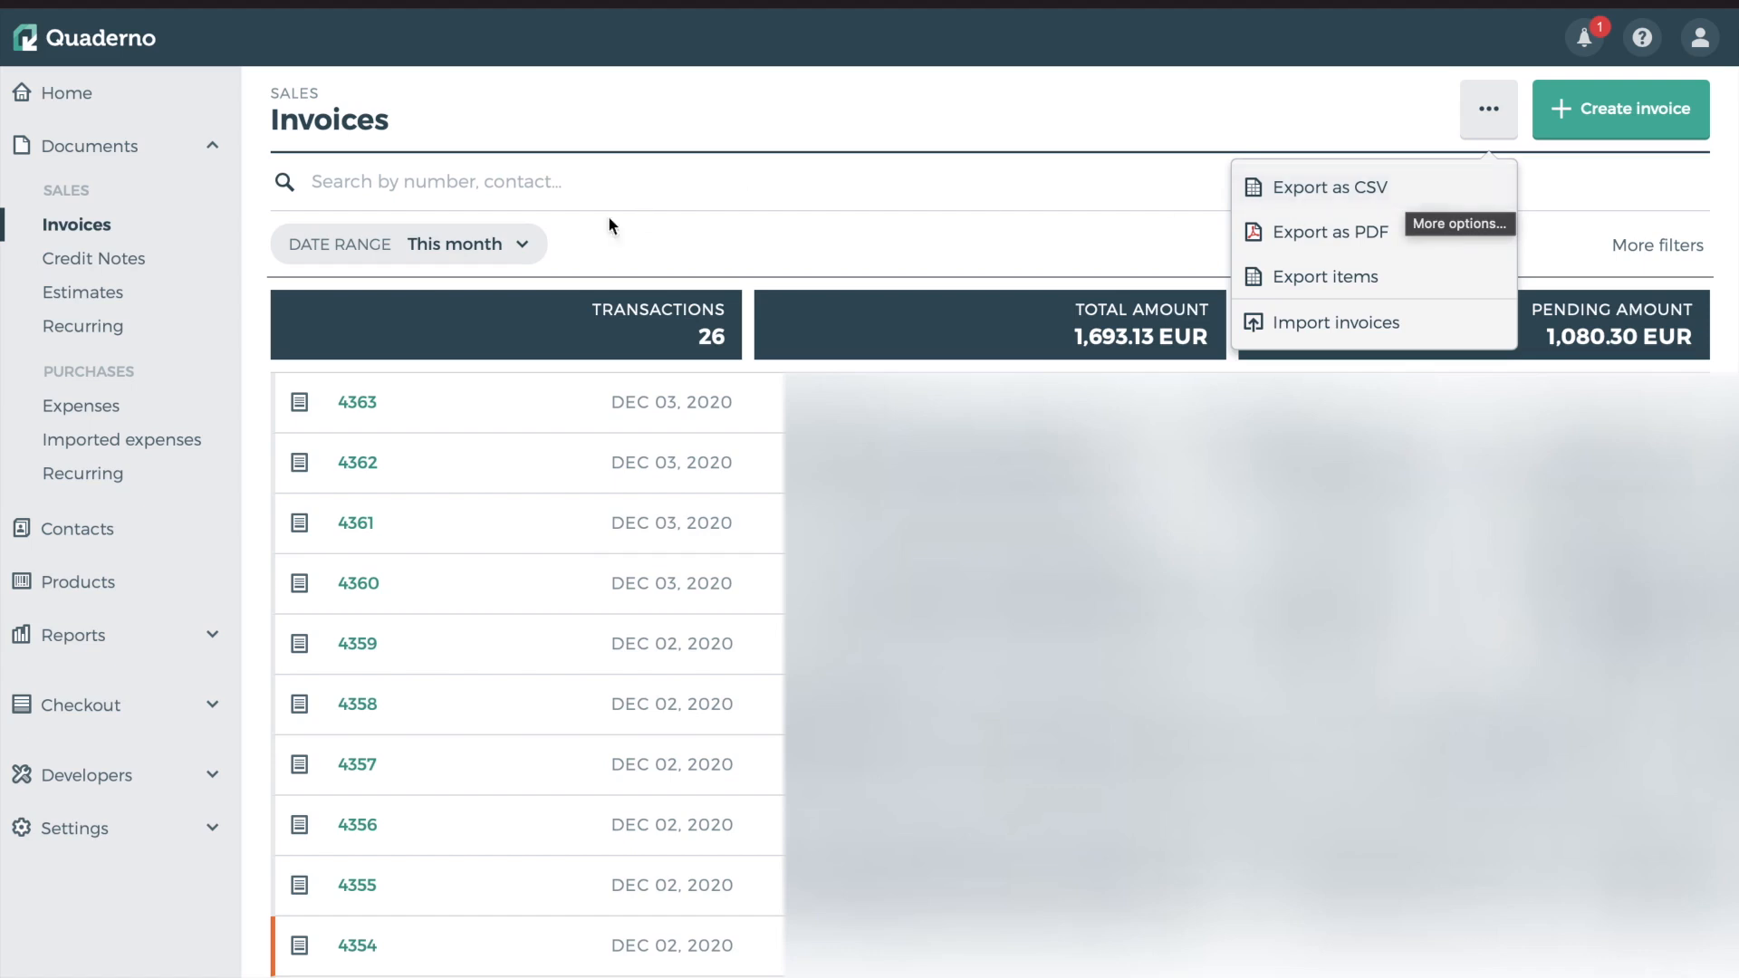
pyautogui.click(659, 157)
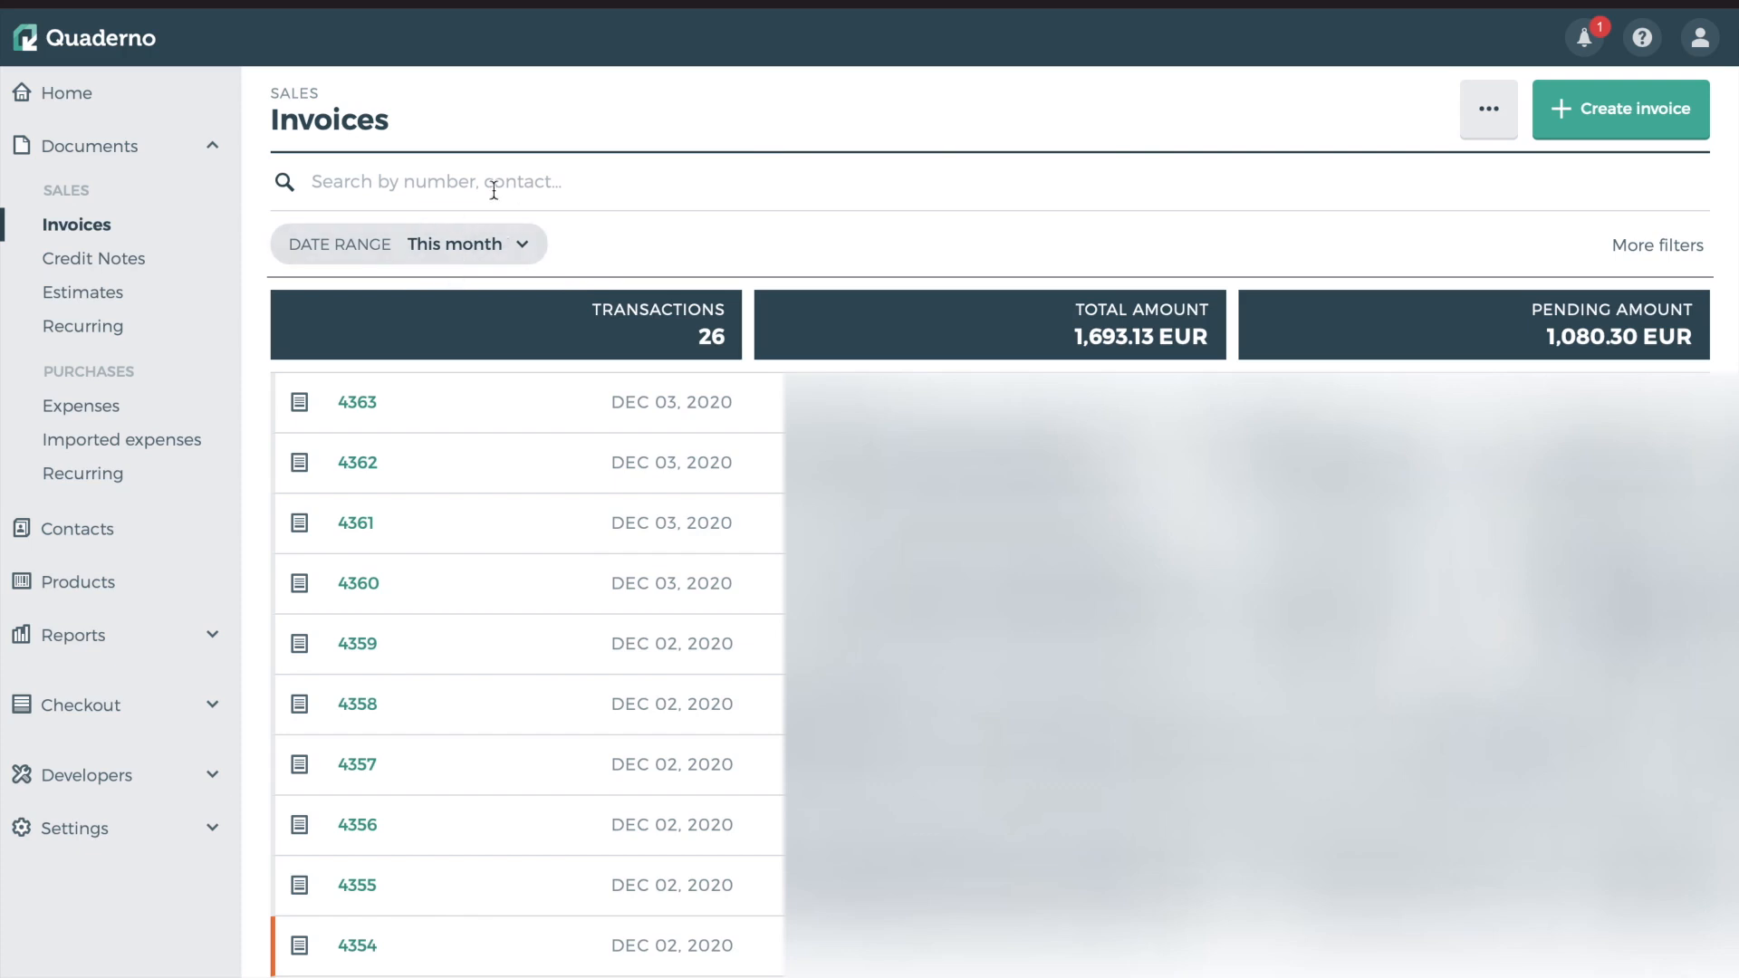
pyautogui.click(1488, 109)
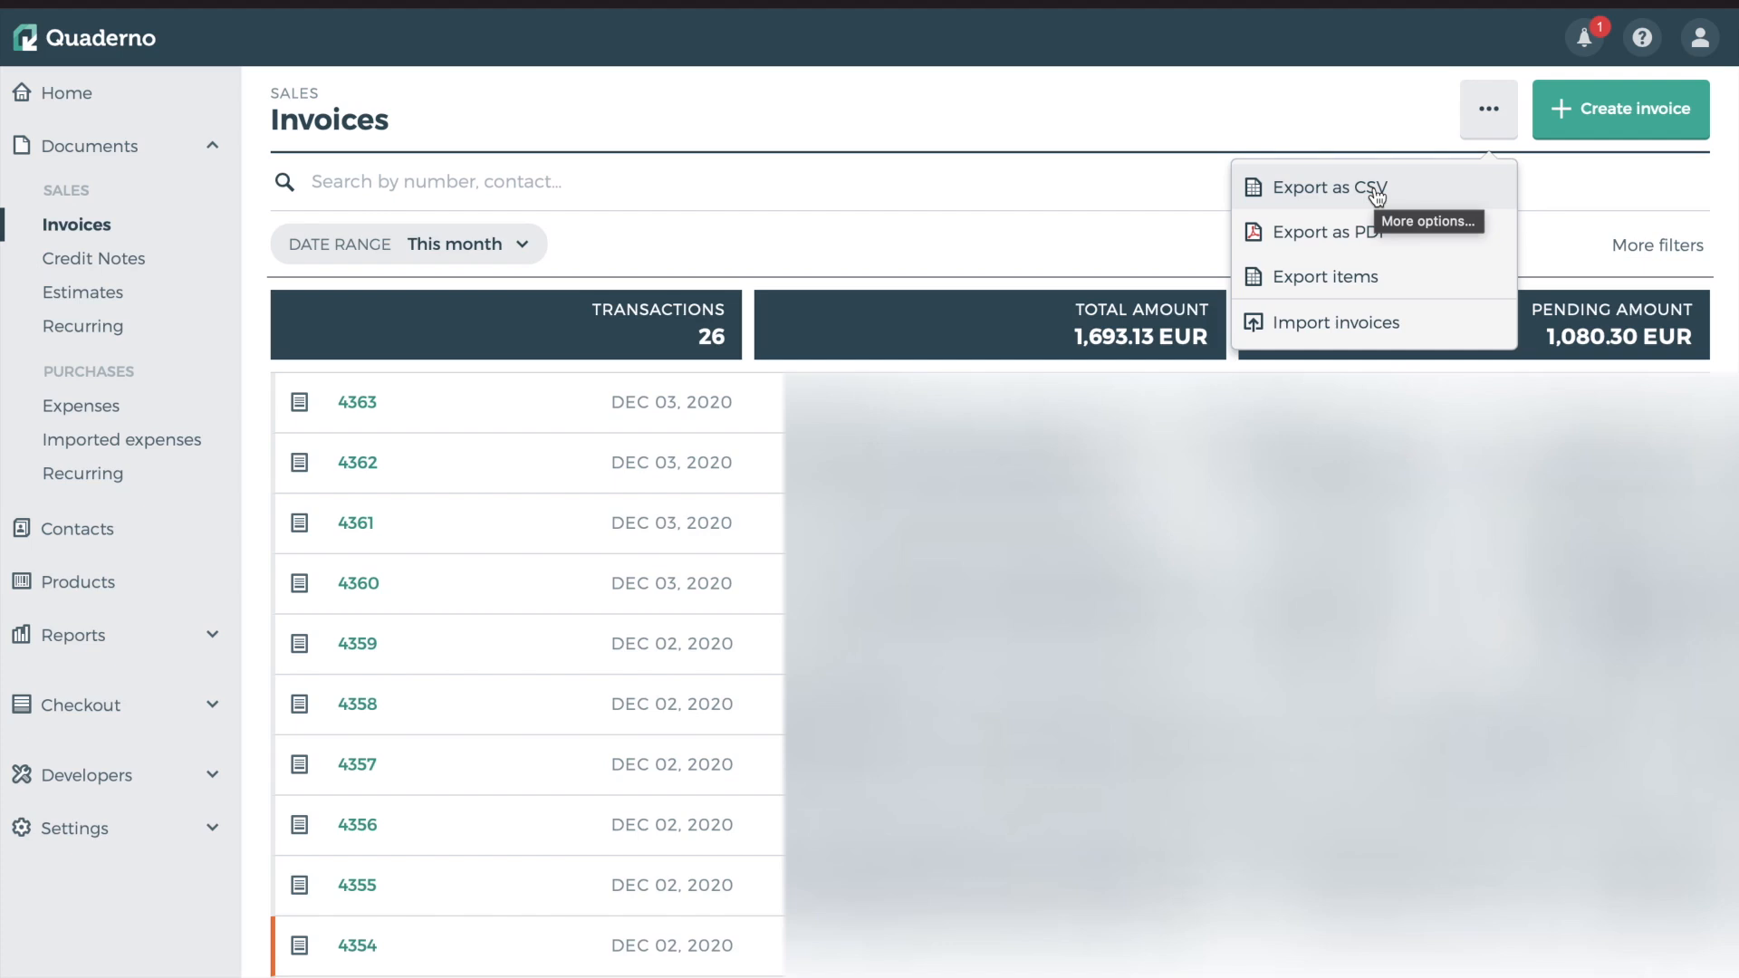
# Close and reopen the invoice export menu a few times to review the PDF export option
pyautogui.click(1212, 117)
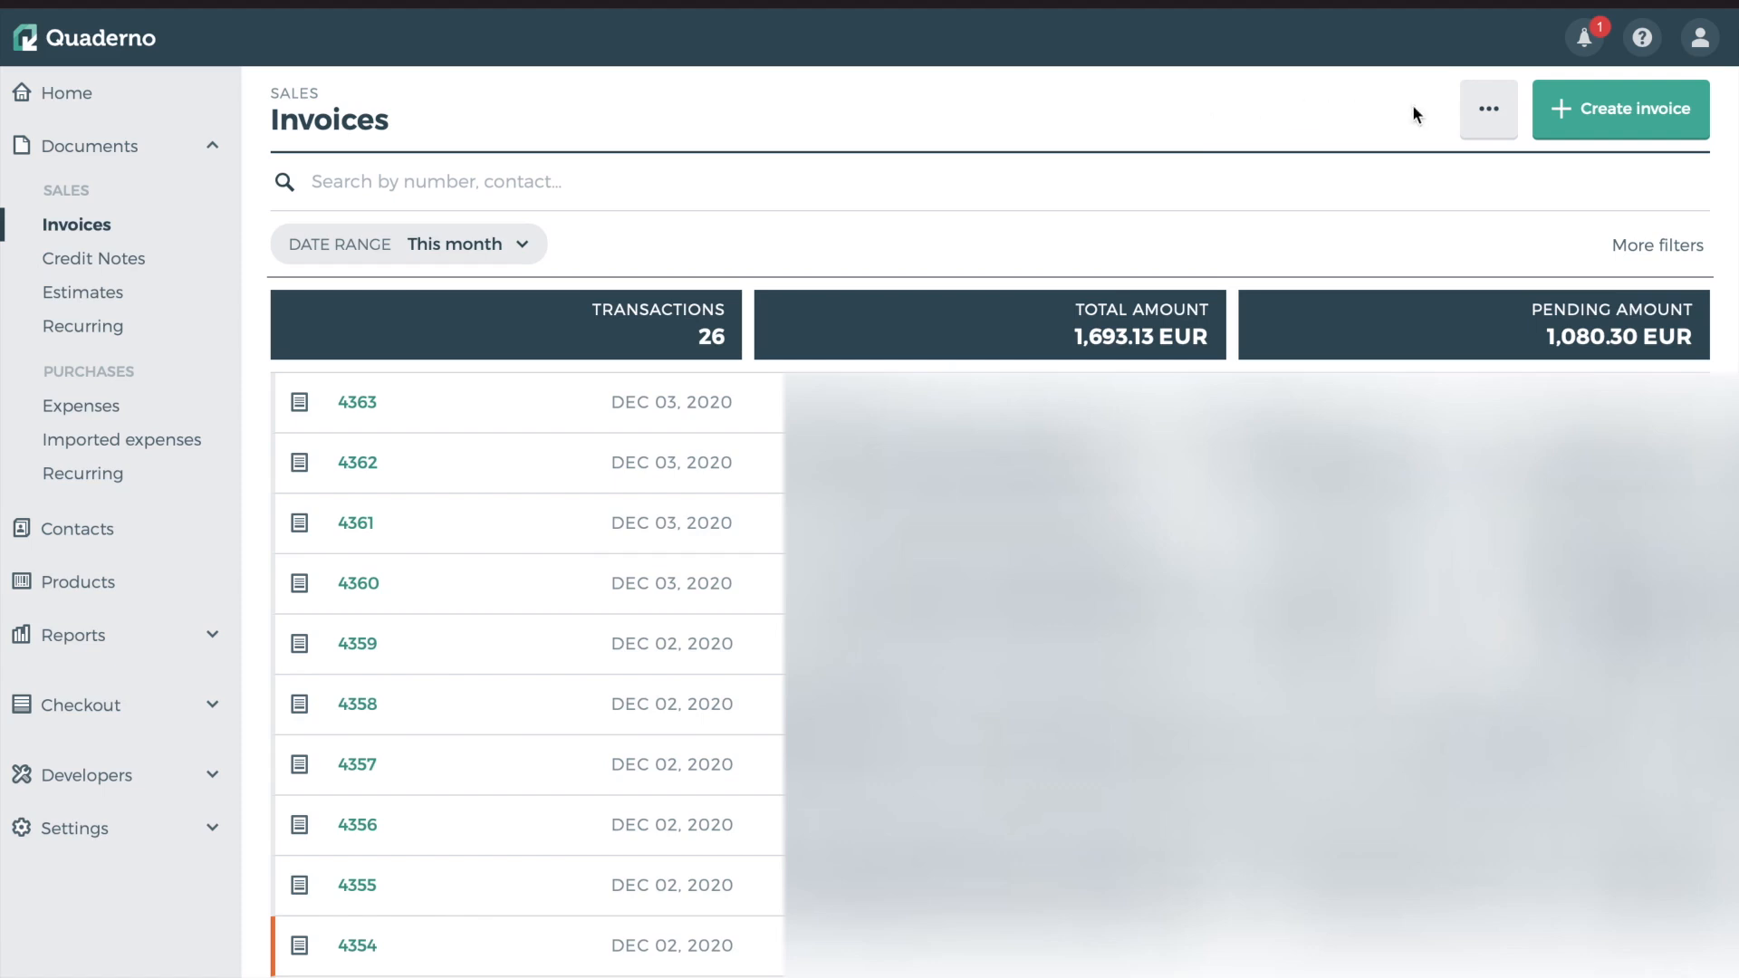
pyautogui.click(1485, 109)
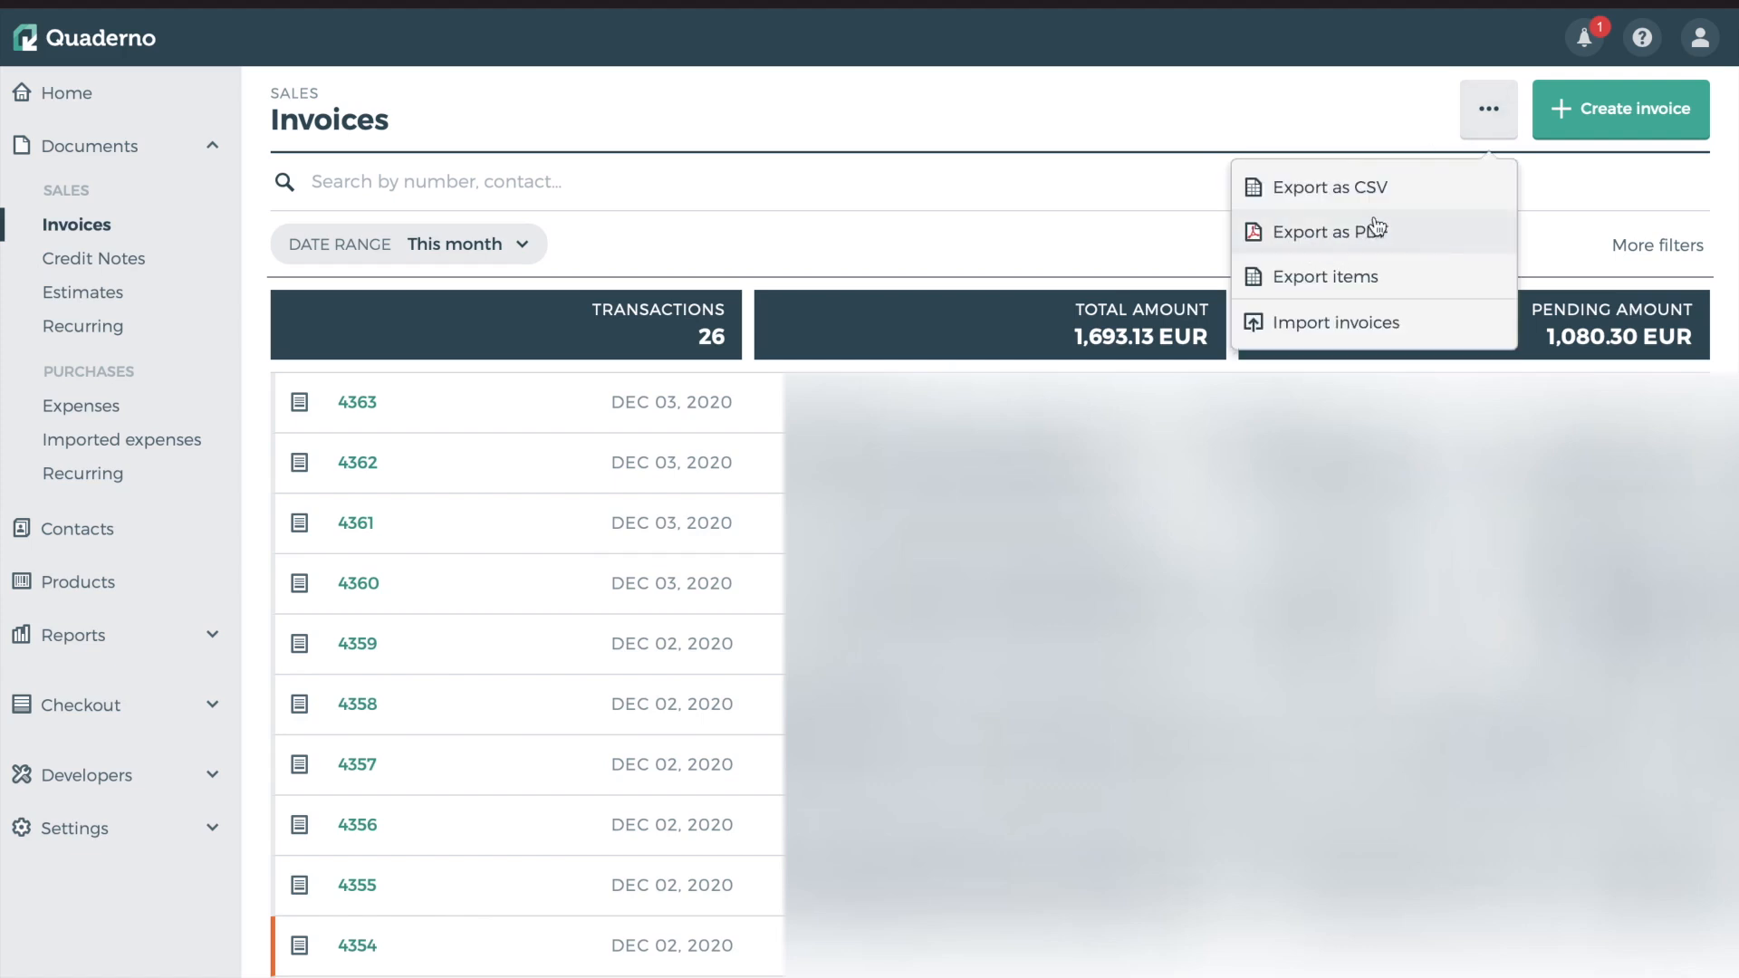
pyautogui.click(1488, 91)
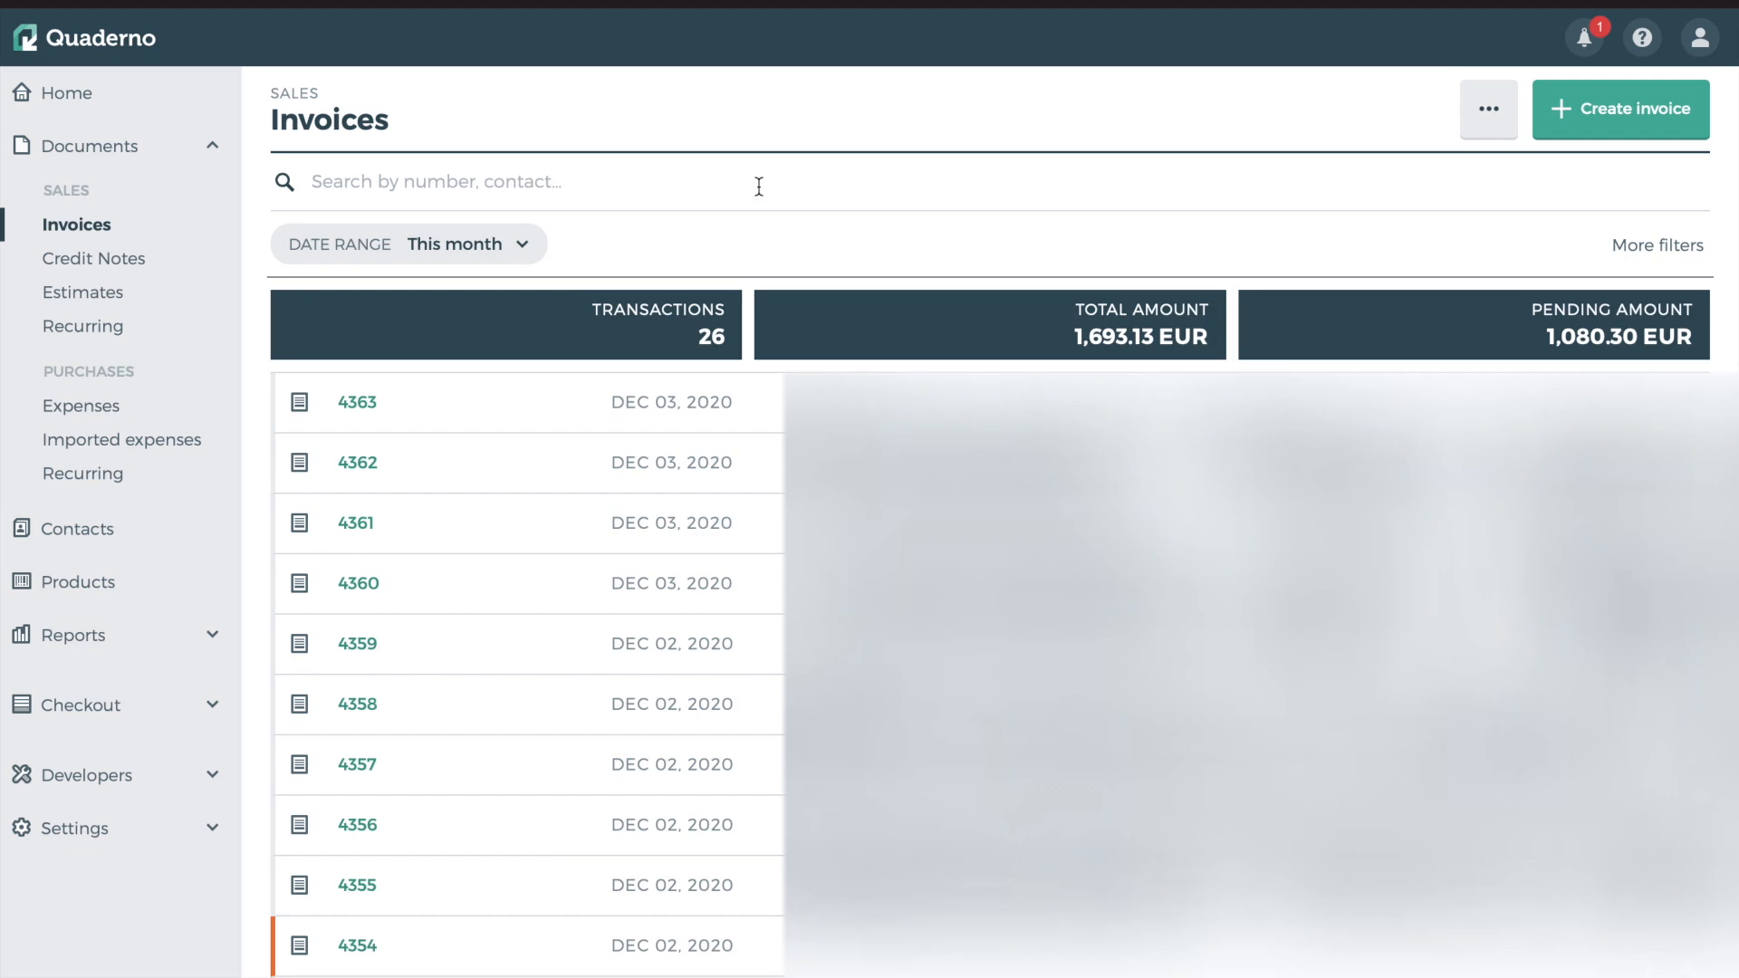
pyautogui.click(1494, 116)
pyautogui.click(1494, 106)
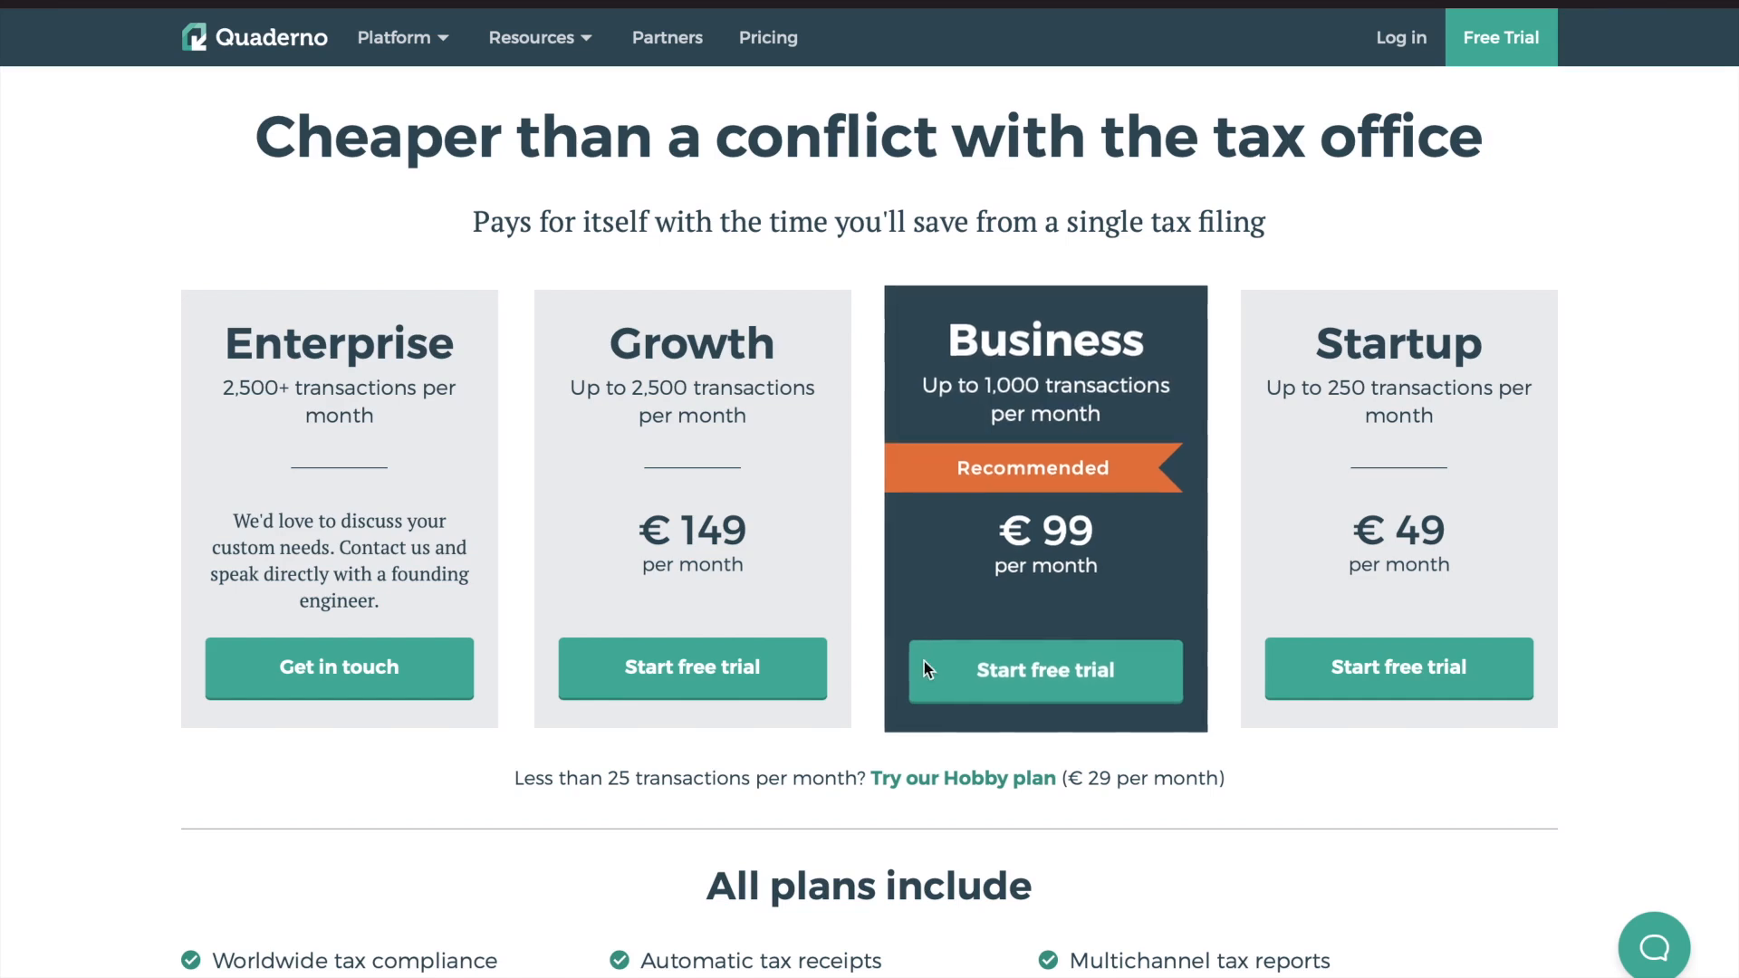
pyautogui.moveTo(518, 780); pyautogui.dragTo(670, 780)
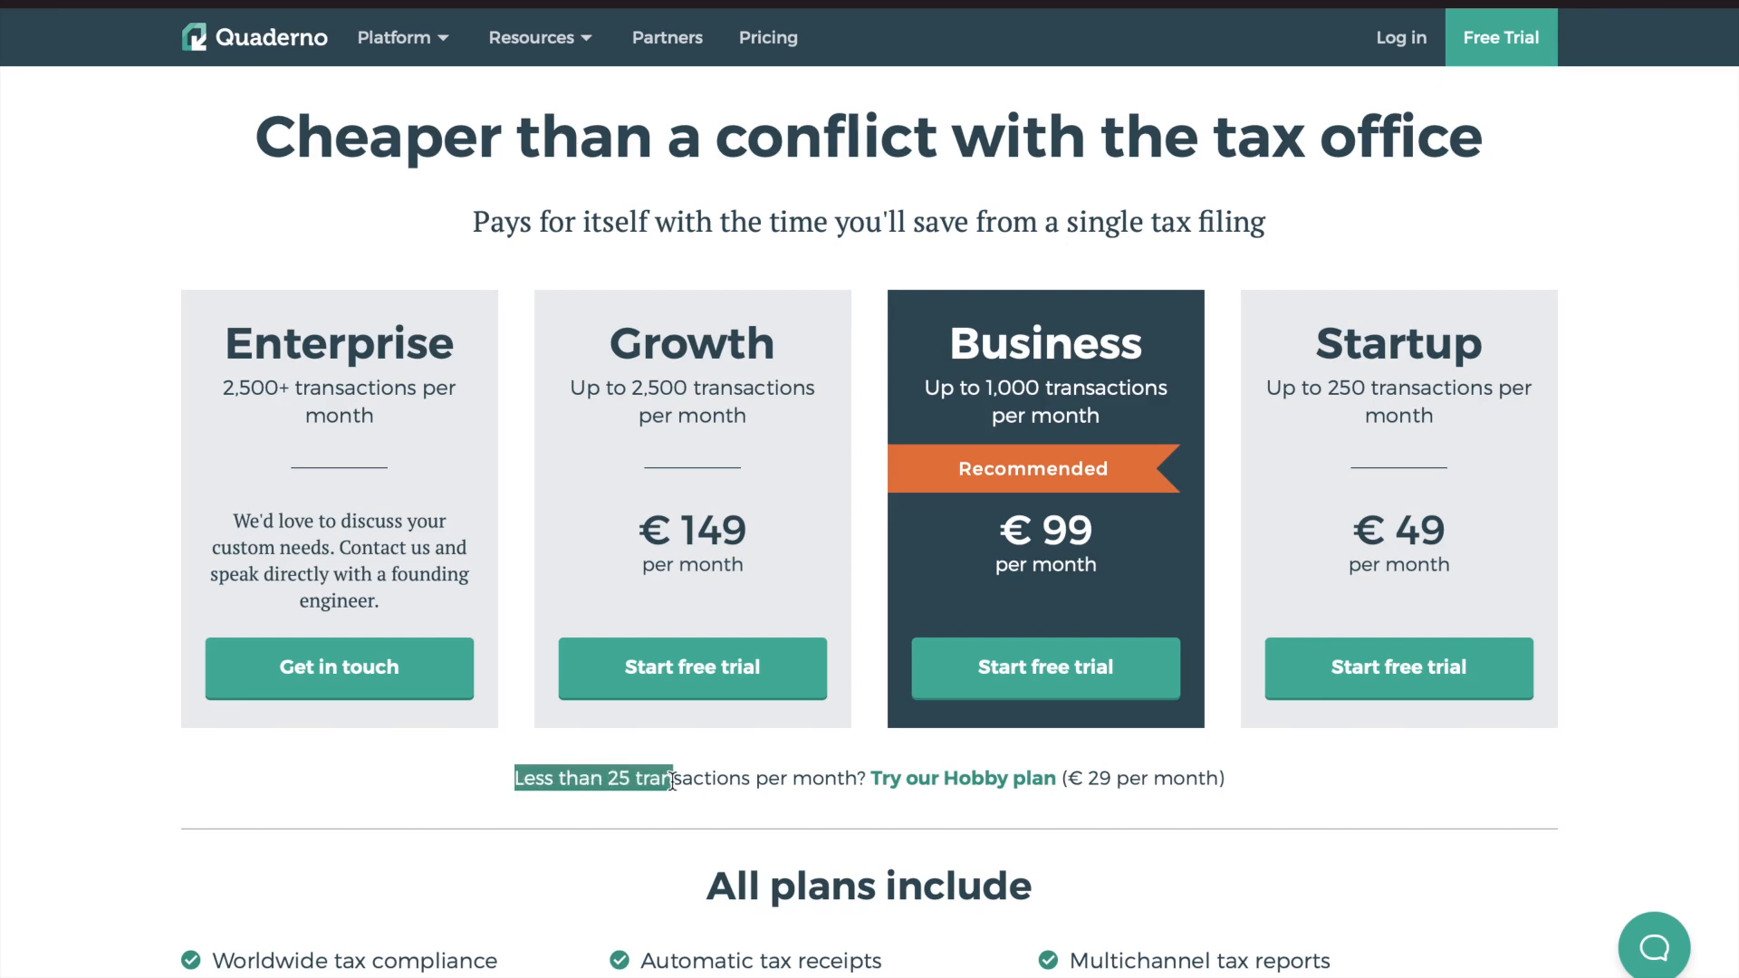
pyautogui.click(665, 781)
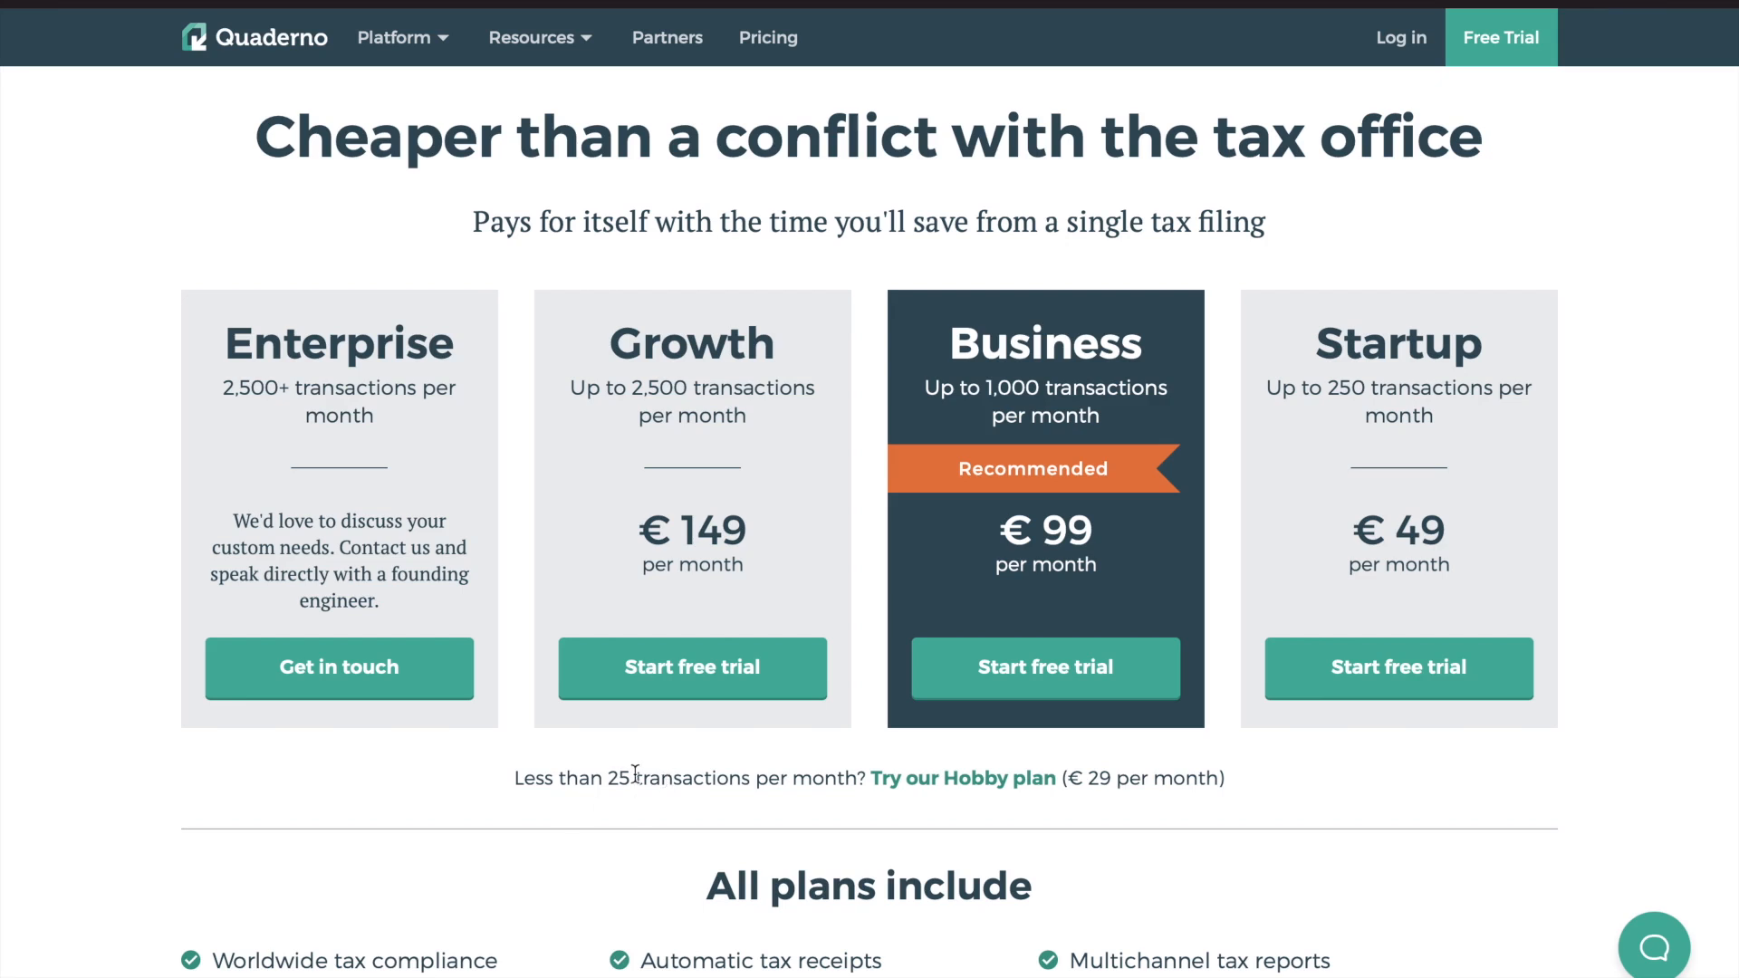
pyautogui.moveTo(1097, 784); pyautogui.dragTo(1220, 784)
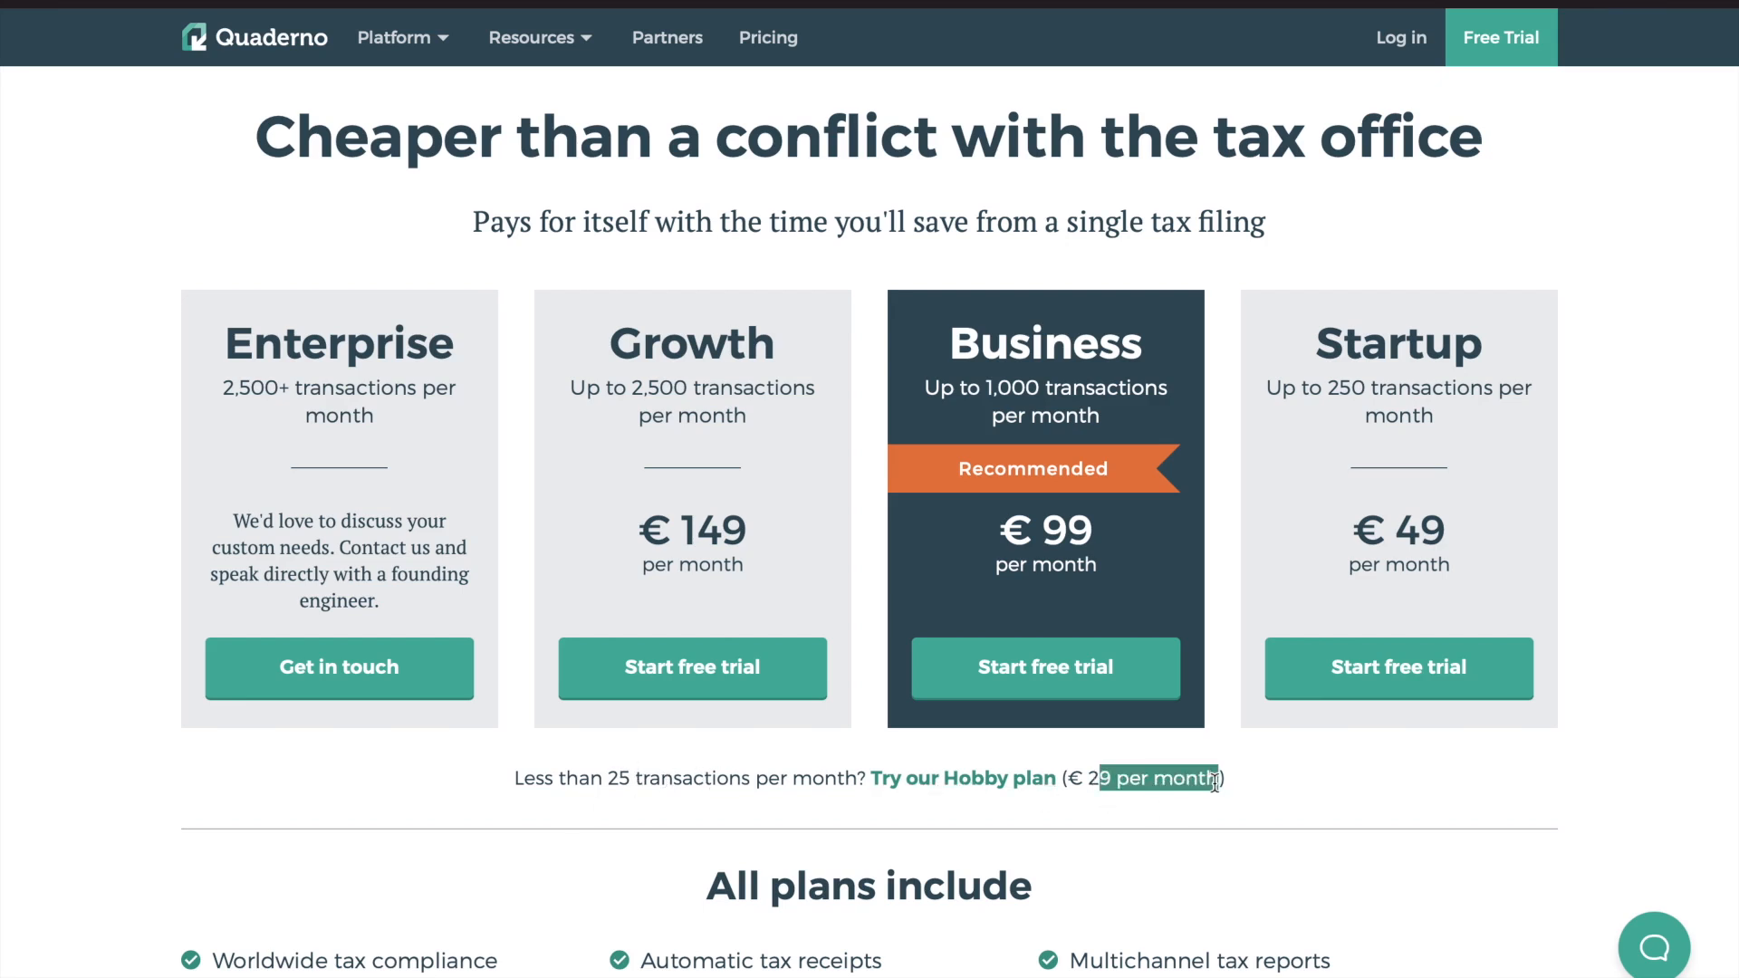
pyautogui.click(1235, 784)
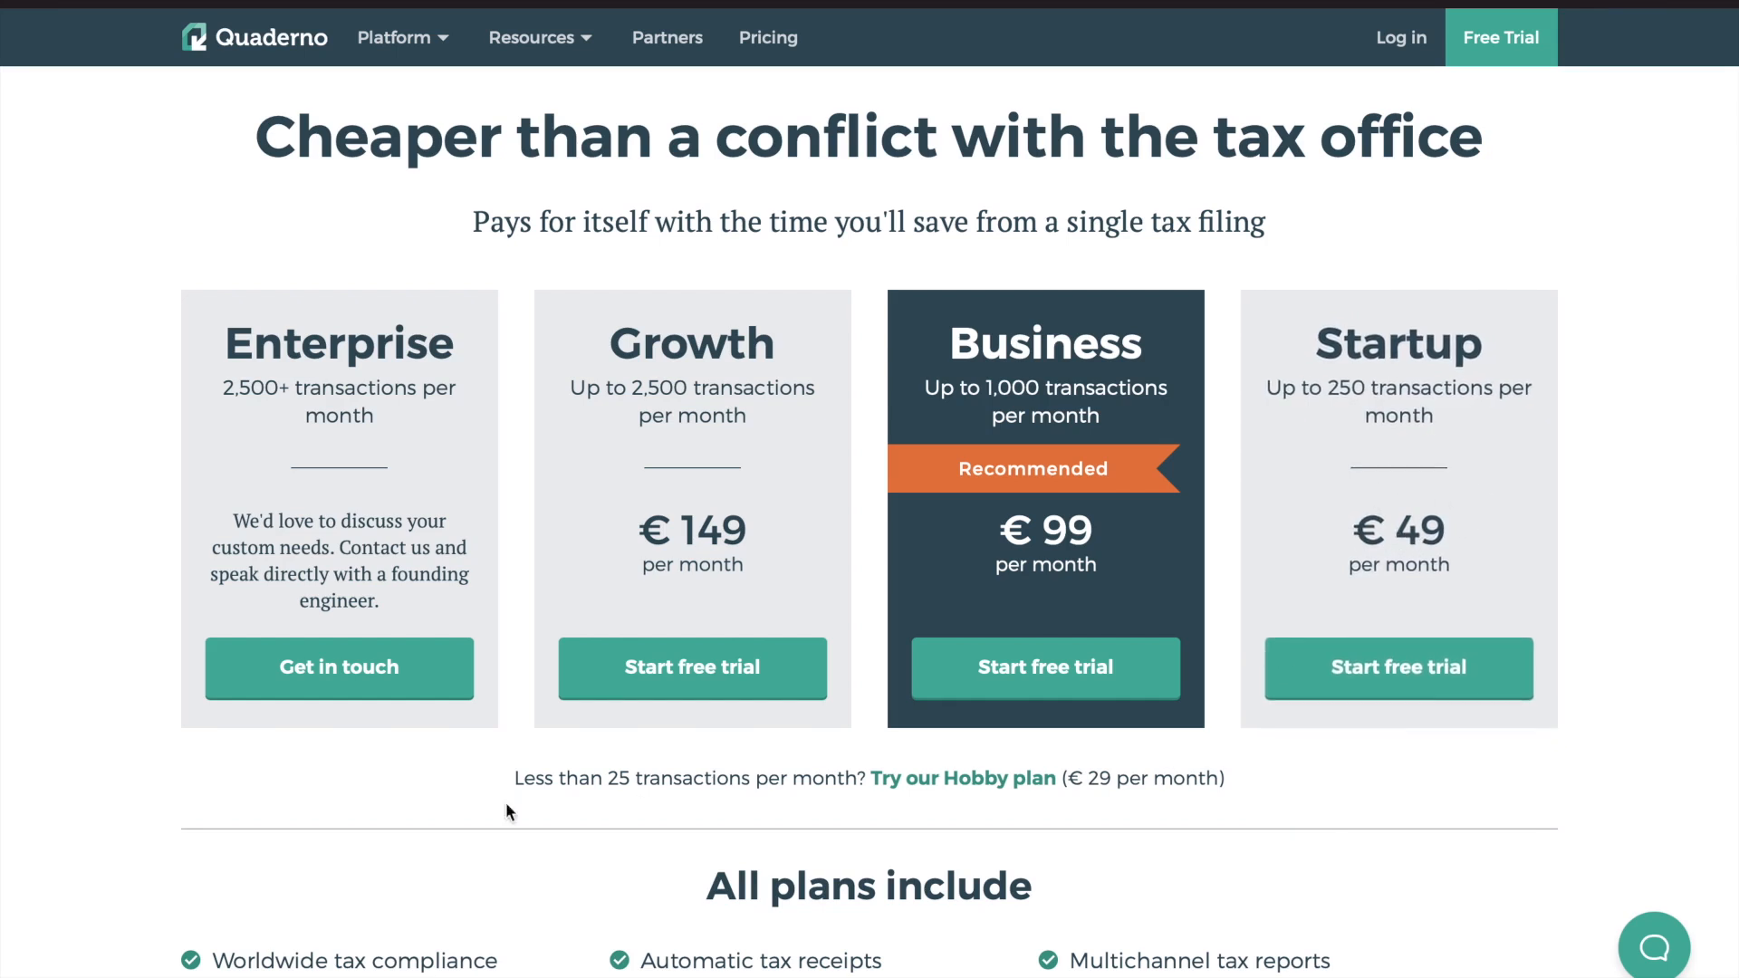
pyautogui.moveTo(605, 786); pyautogui.dragTo(694, 786)
pyautogui.click(740, 787)
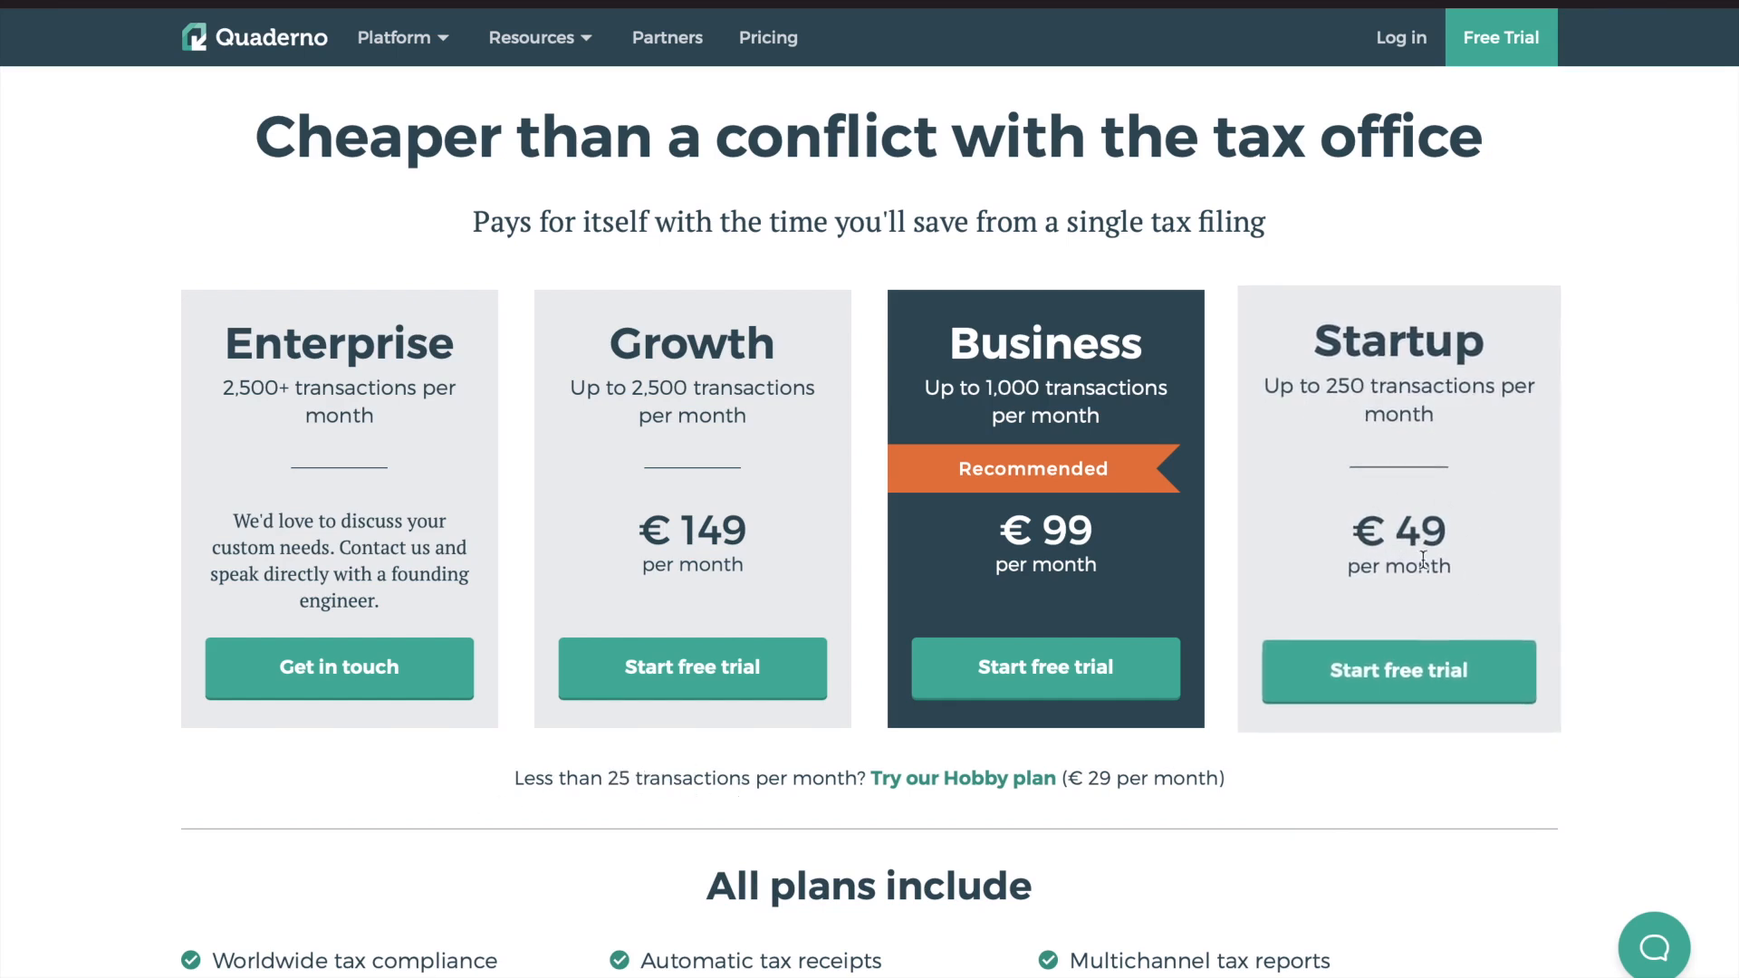